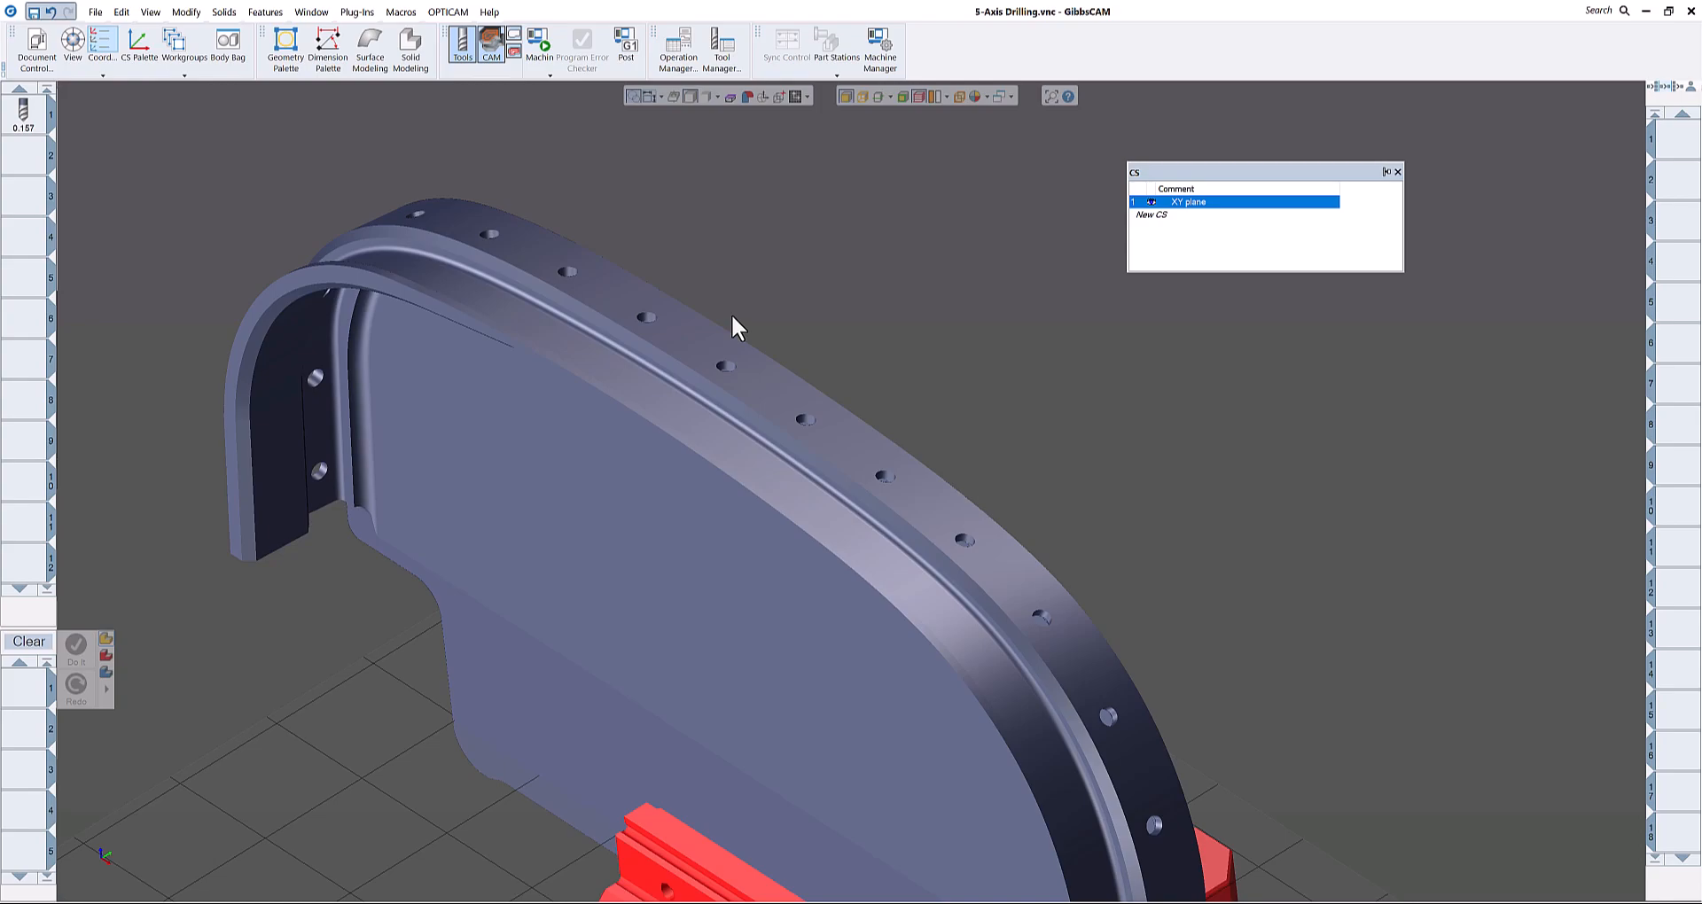
{"action": "left_click", "coordinate": [785, 412]}
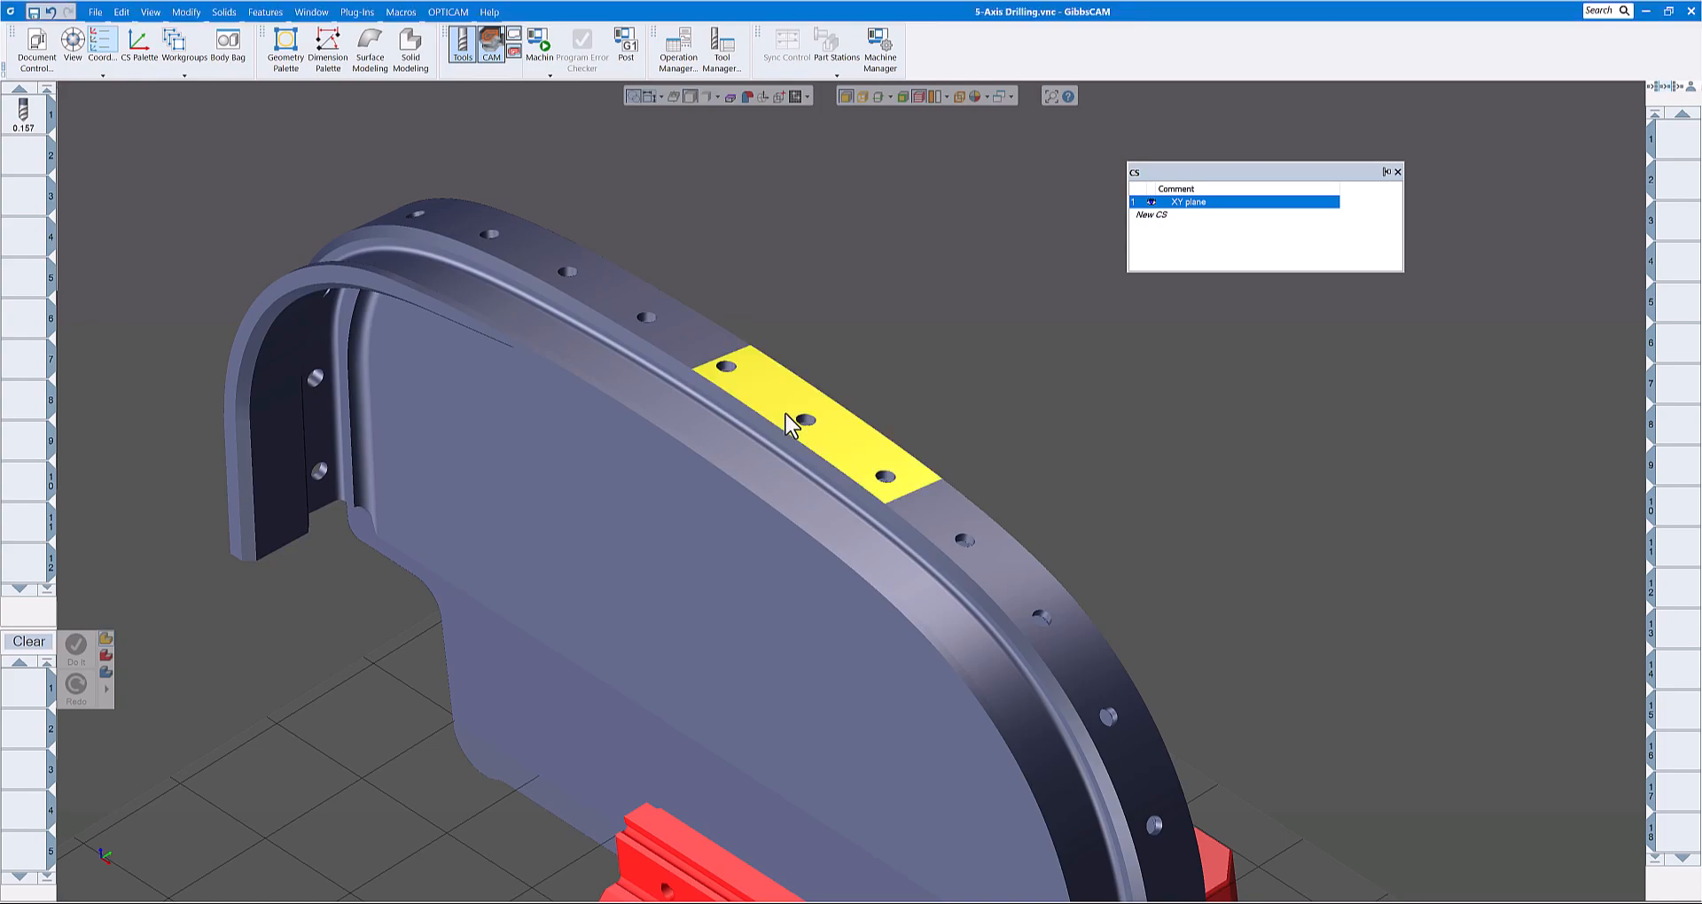
{"action": "left_click", "coordinate": [962, 360]}
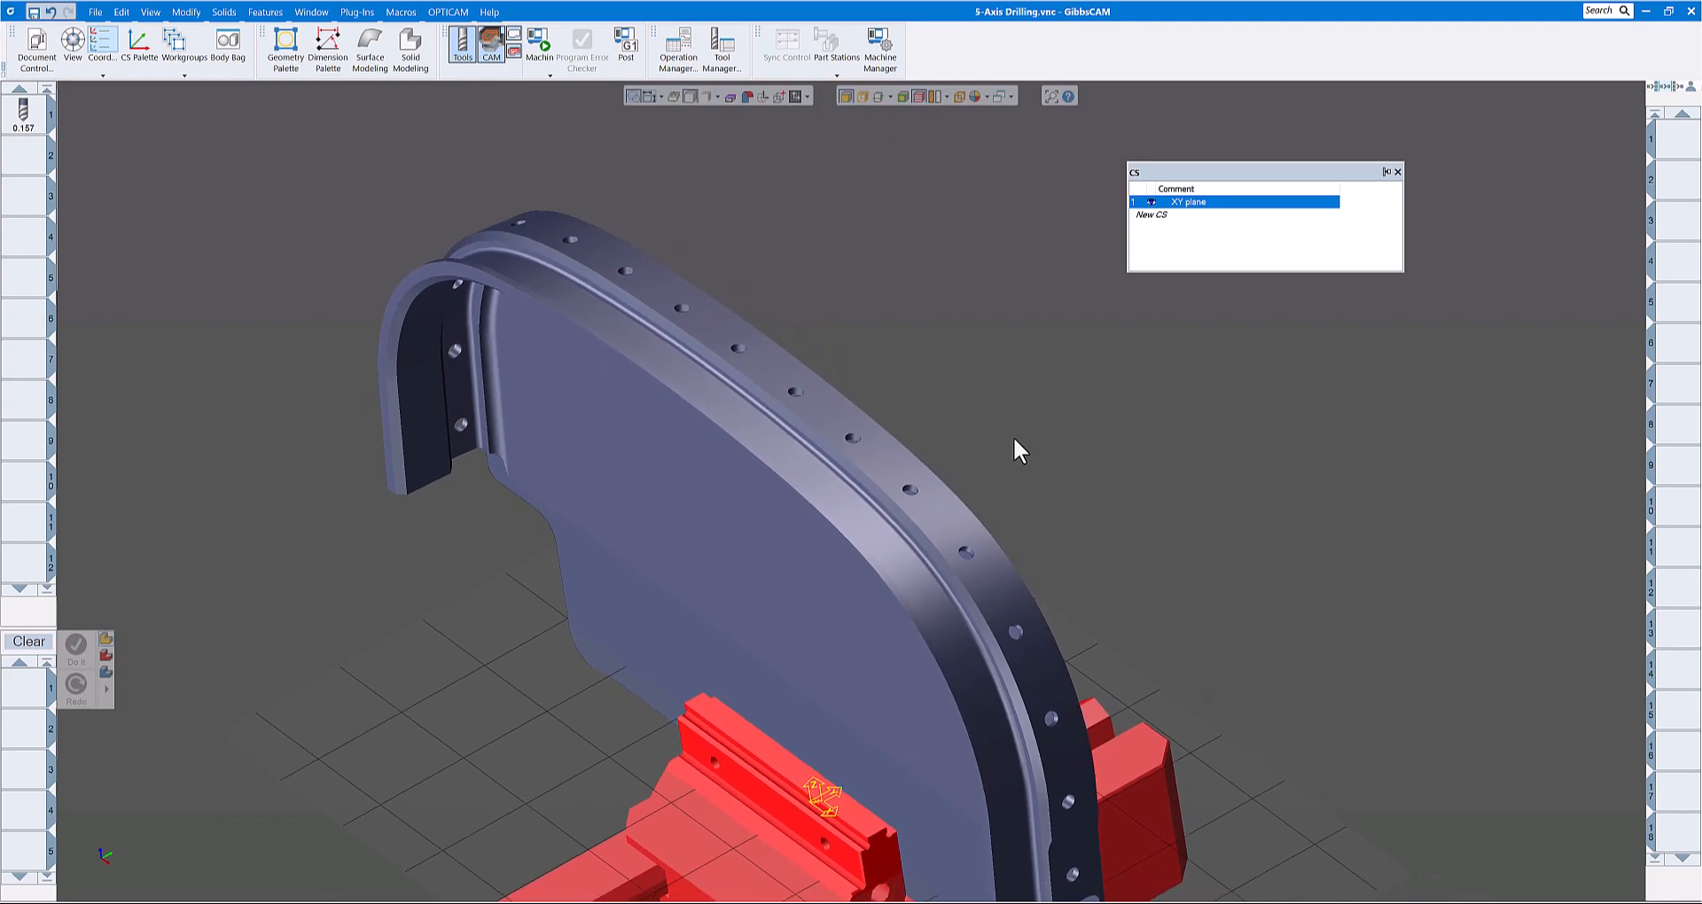
Step: Select a hole wall on the part's curved flange and create a new coordinate system aligned to that hole
{"action": "scroll", "coordinate": [998, 552], "scroll_direction": "up", "scroll_amount": 6}
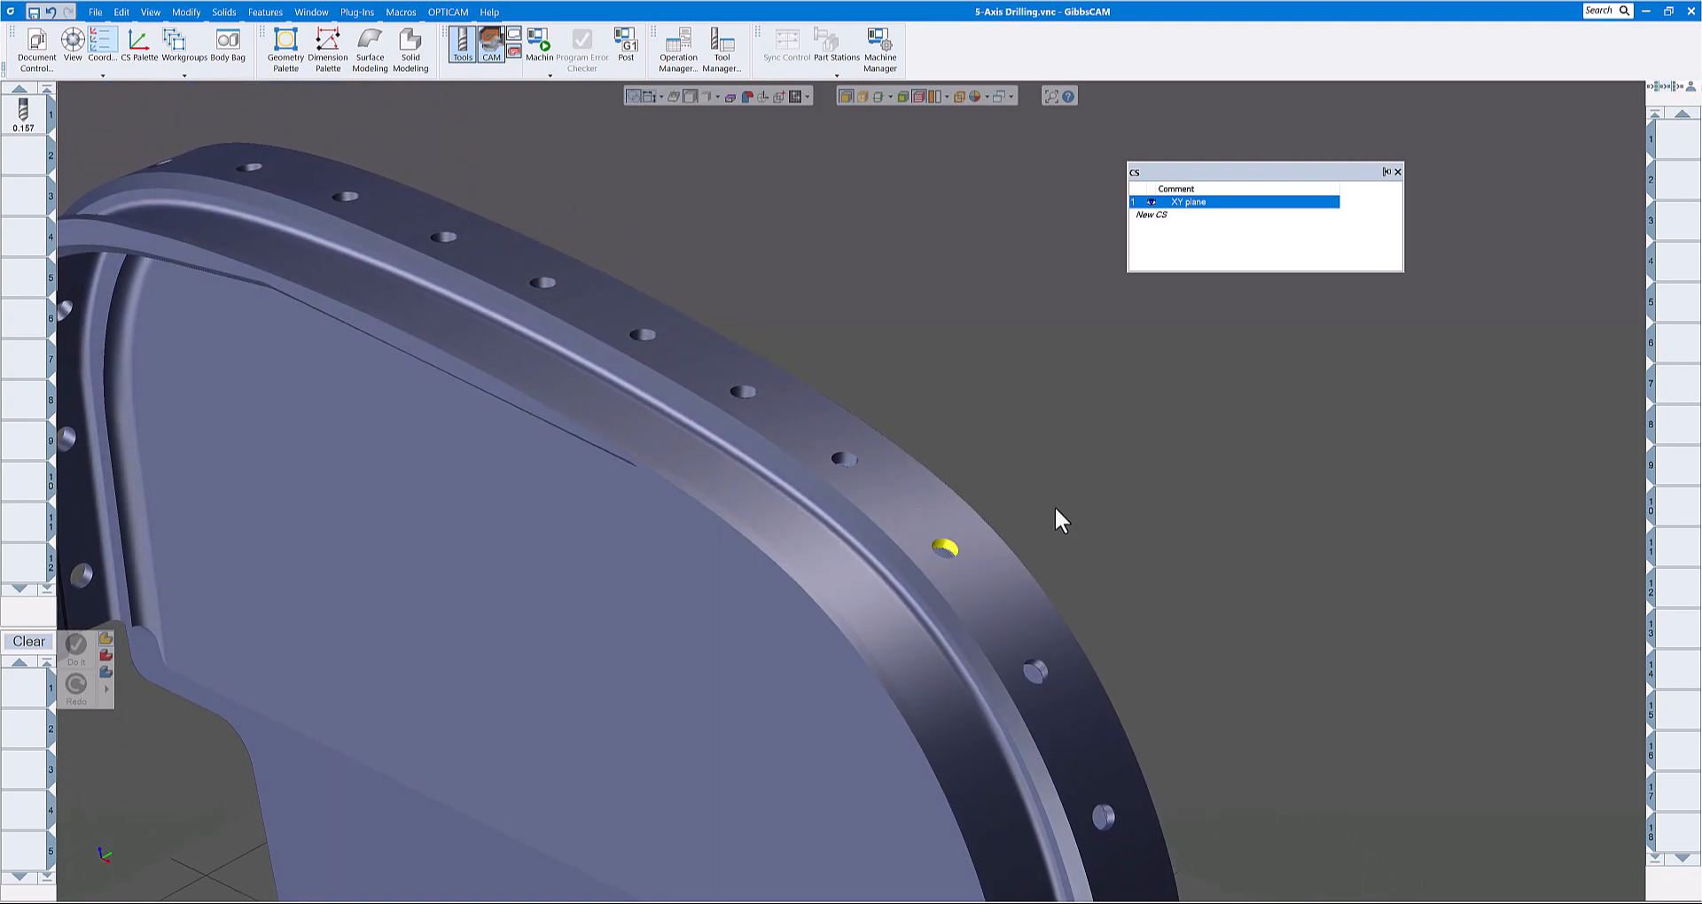
{"action": "scroll", "coordinate": [1056, 511], "scroll_direction": "down", "scroll_amount": 5}
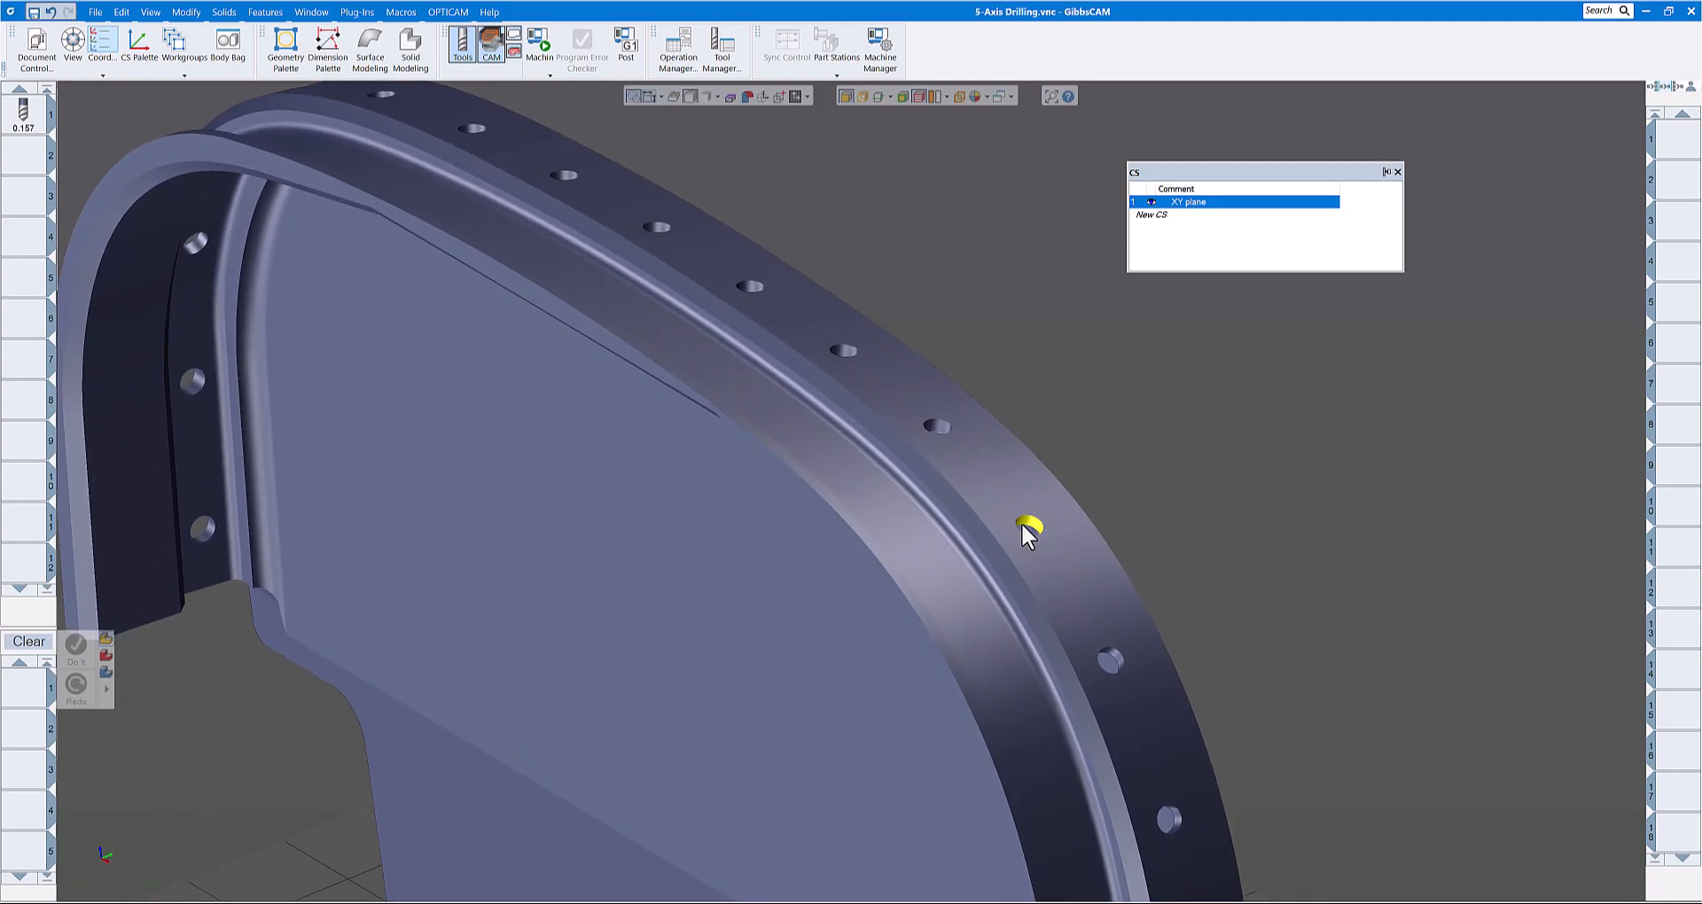
{"action": "left_click", "coordinate": [138, 52]}
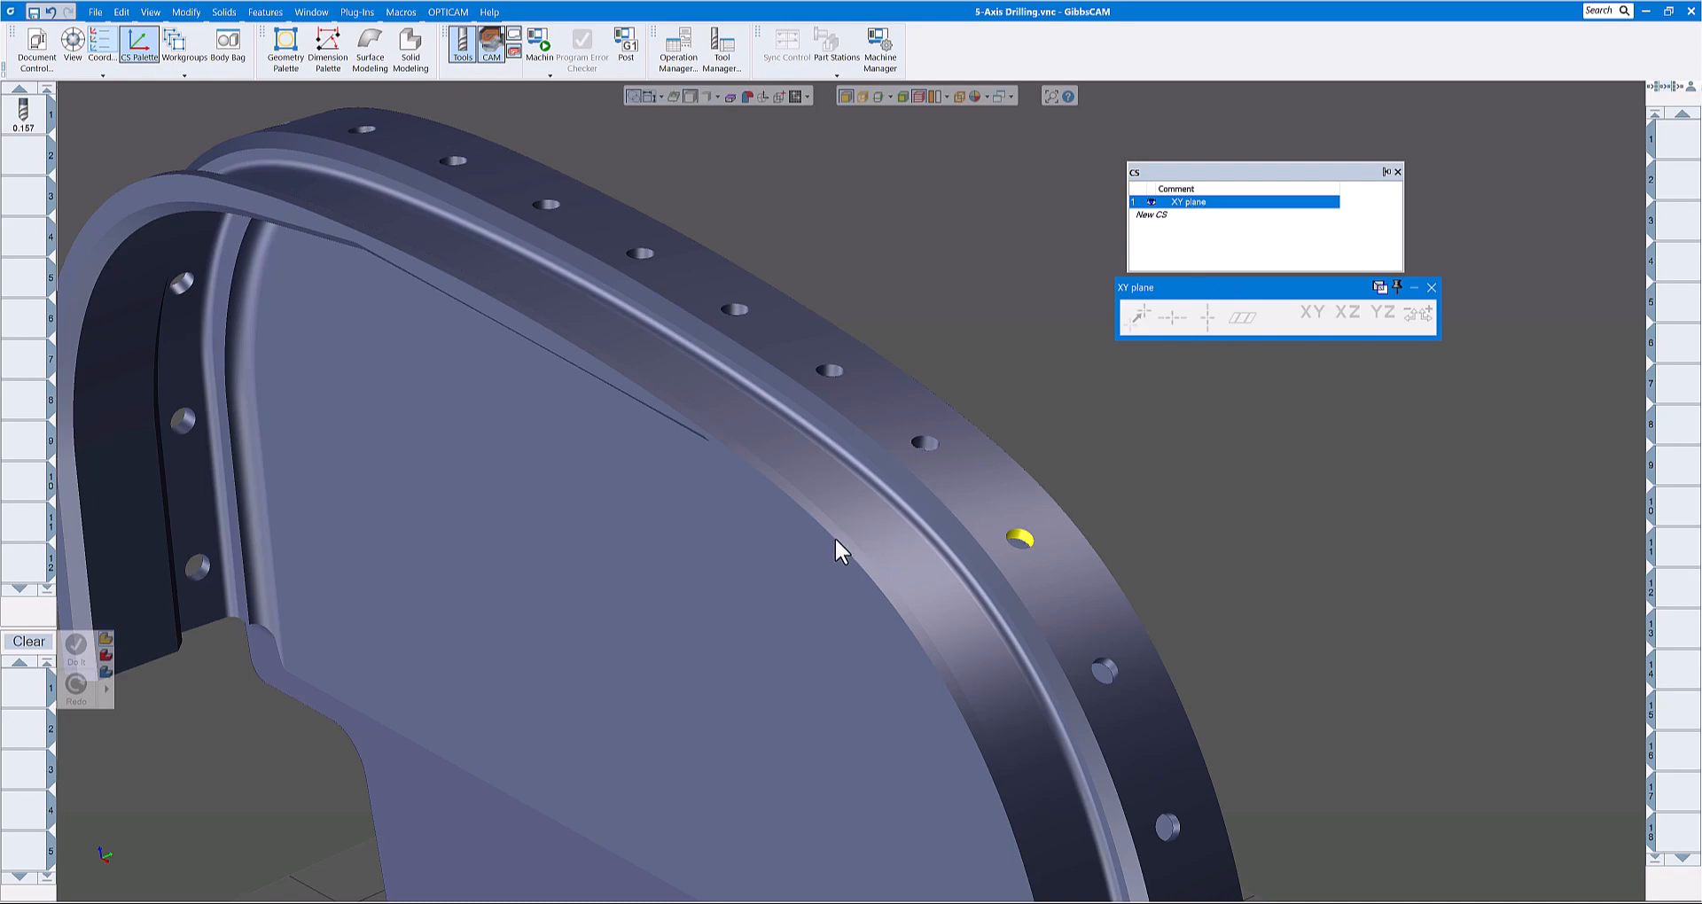
{"action": "scroll", "coordinate": [839, 543], "scroll_direction": "down", "scroll_amount": 5}
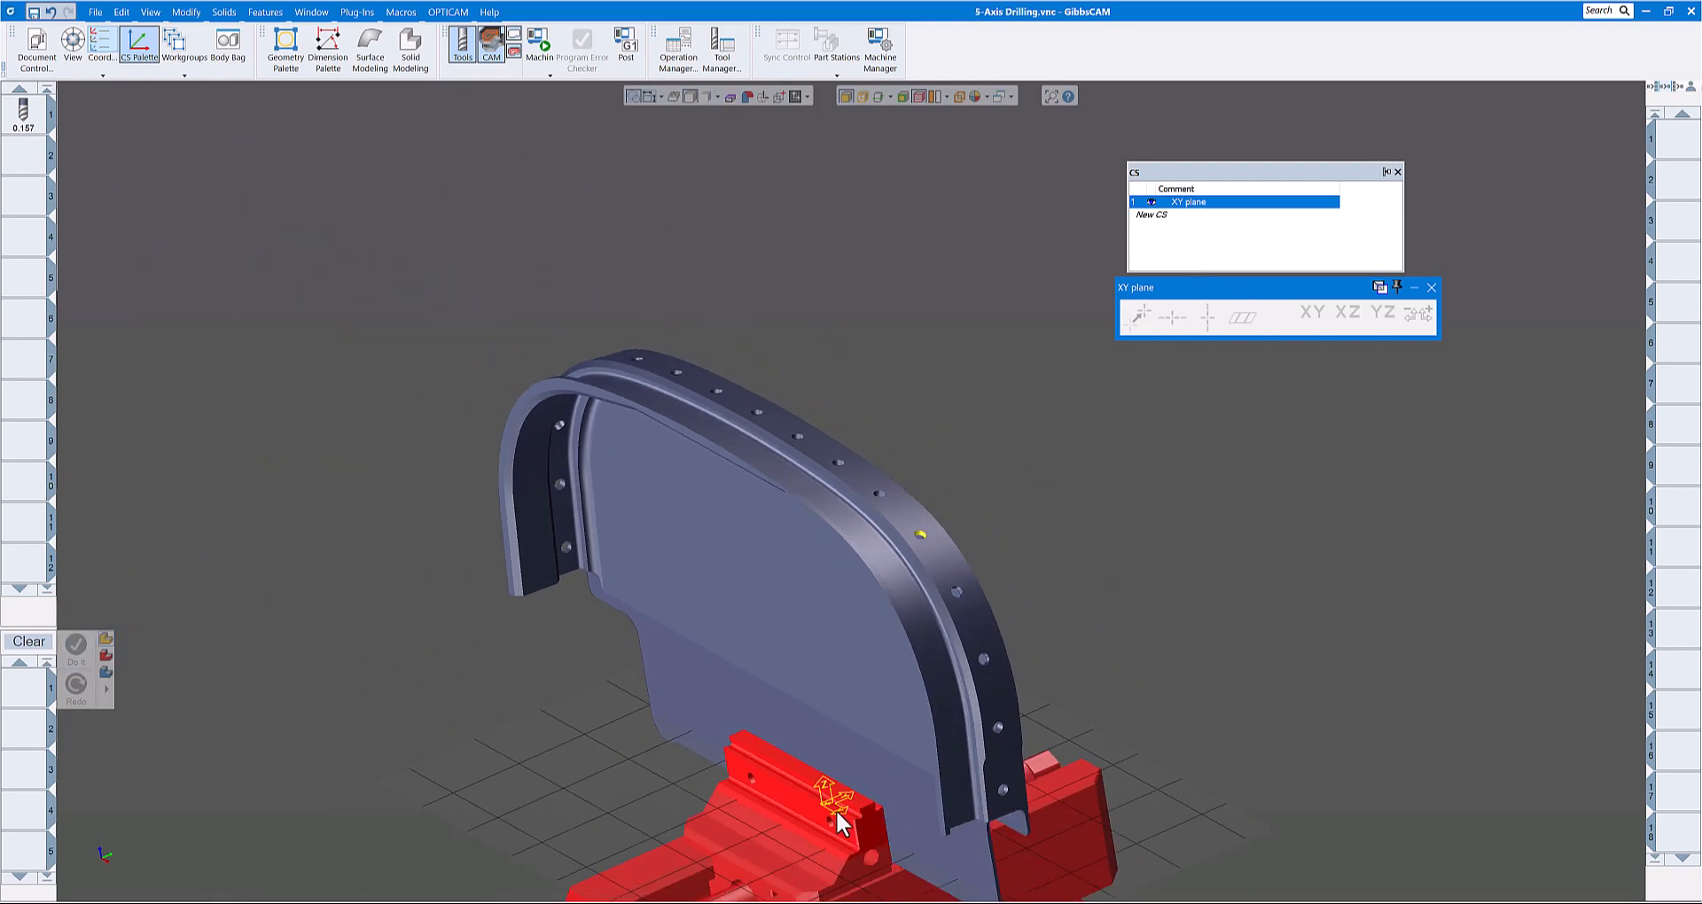
{"action": "scroll", "coordinate": [897, 450], "scroll_direction": "up", "scroll_amount": 6}
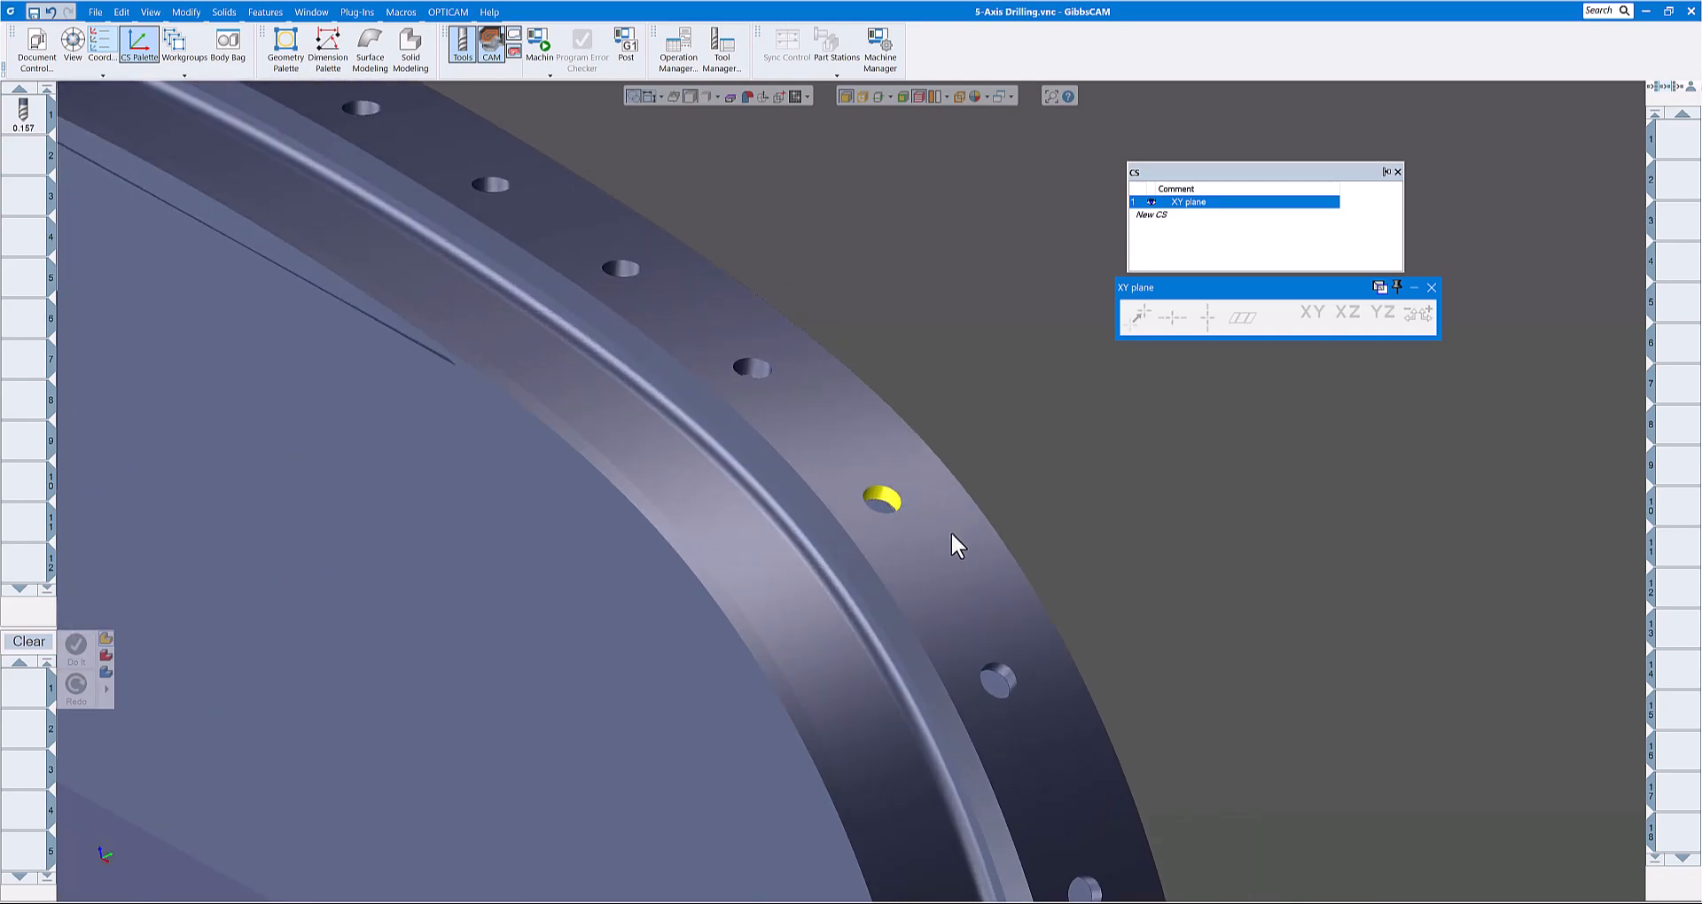
{"action": "scroll", "coordinate": [950, 545], "scroll_direction": "down", "scroll_amount": 1}
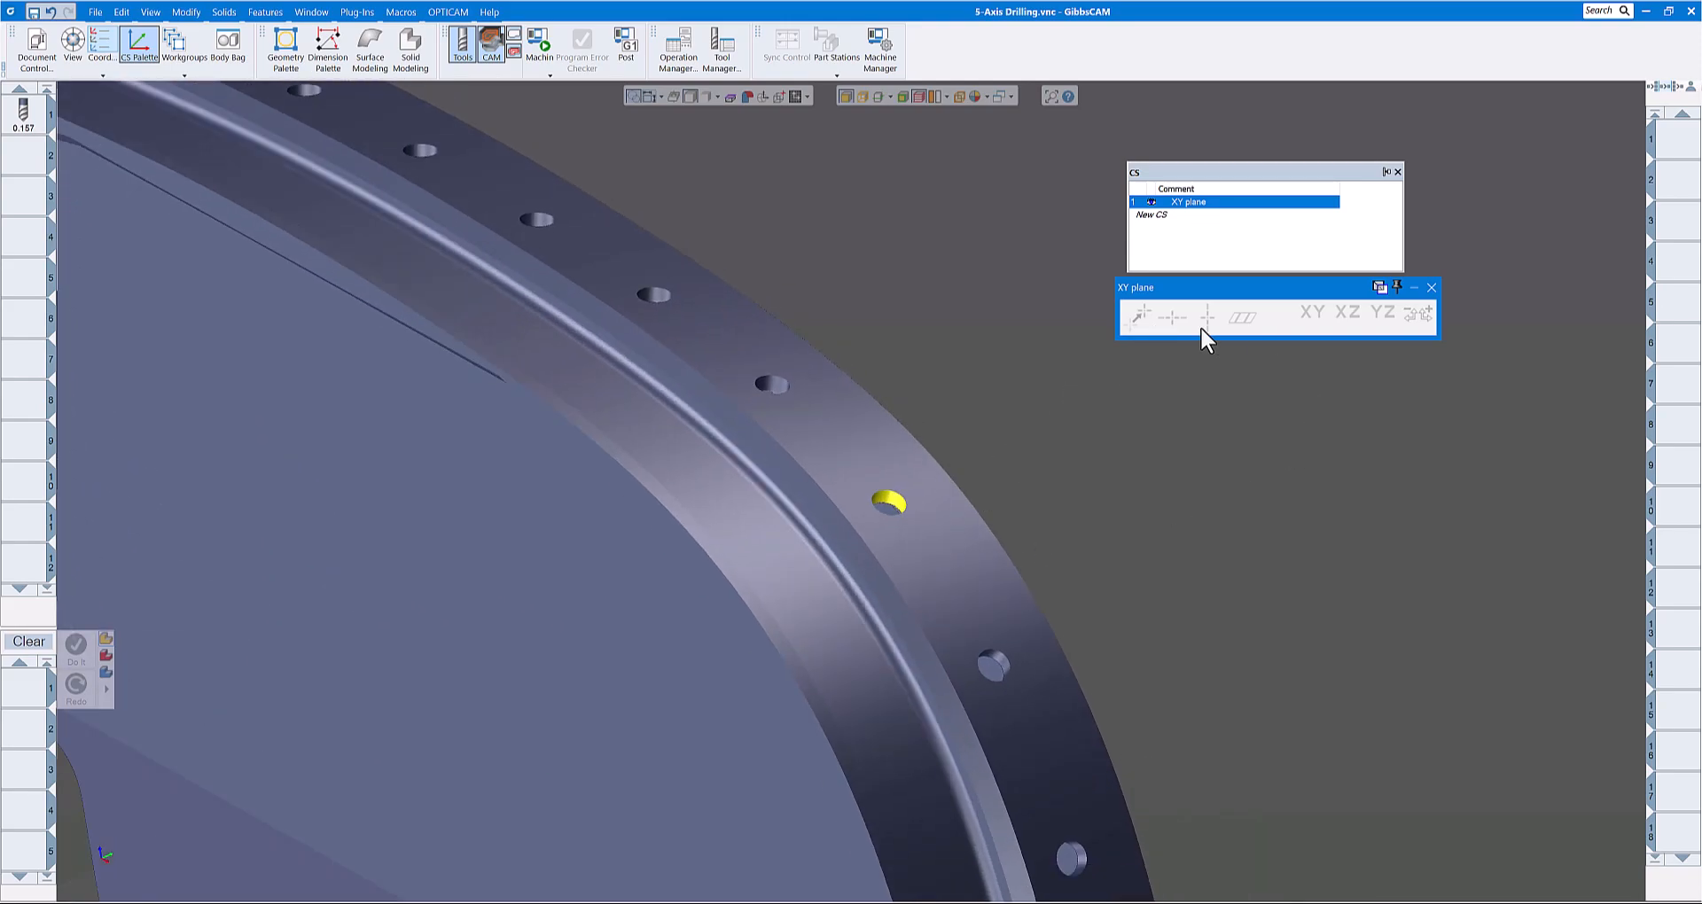
{"action": "left_click", "coordinate": [1169, 215]}
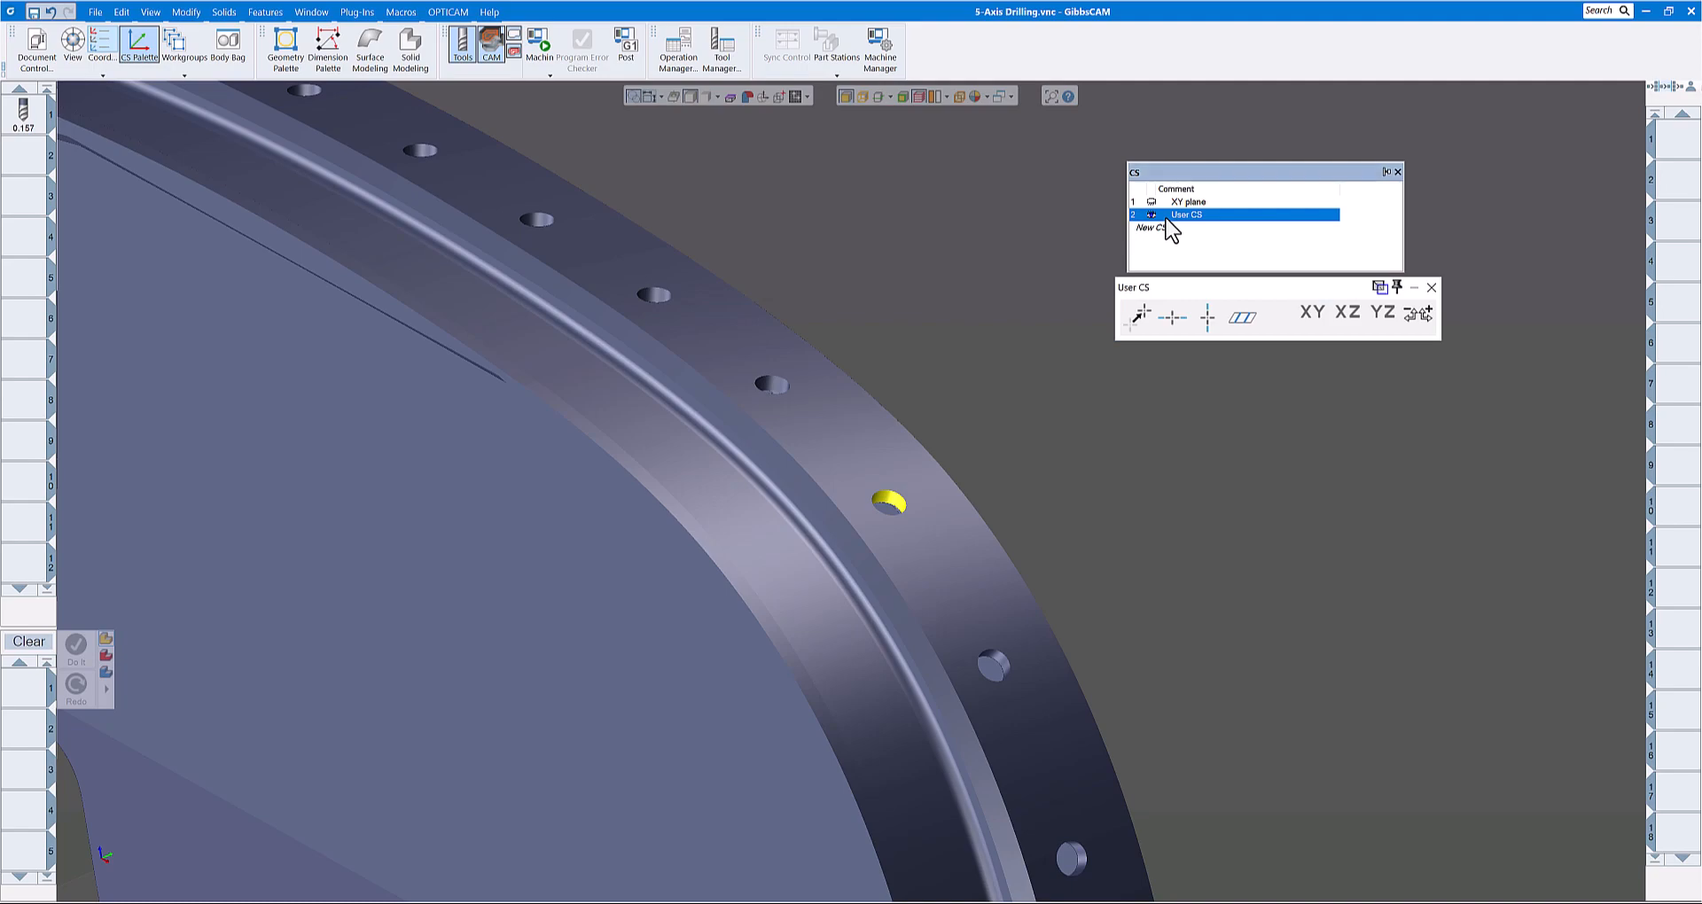
{"action": "left_click", "coordinate": [1251, 325]}
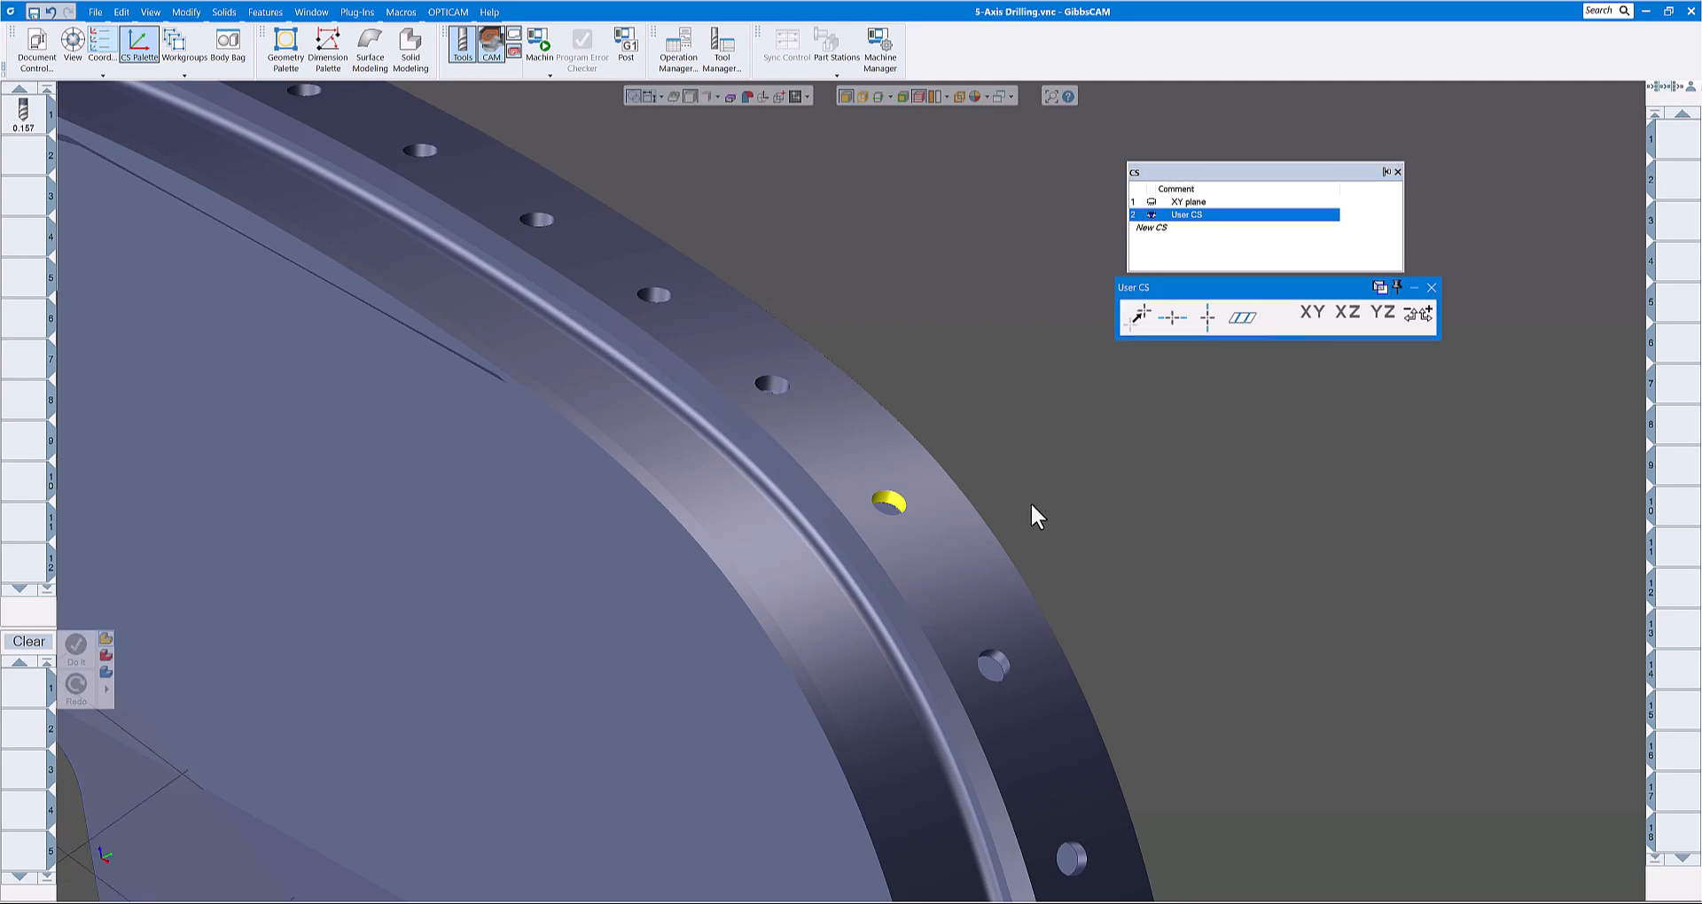
Step: Examine the new coordinate system's orientation against the selected hole from plan and isometric views, then close the coordinate system tools
{"action": "scroll", "coordinate": [1035, 512], "scroll_direction": "down", "scroll_amount": 5}
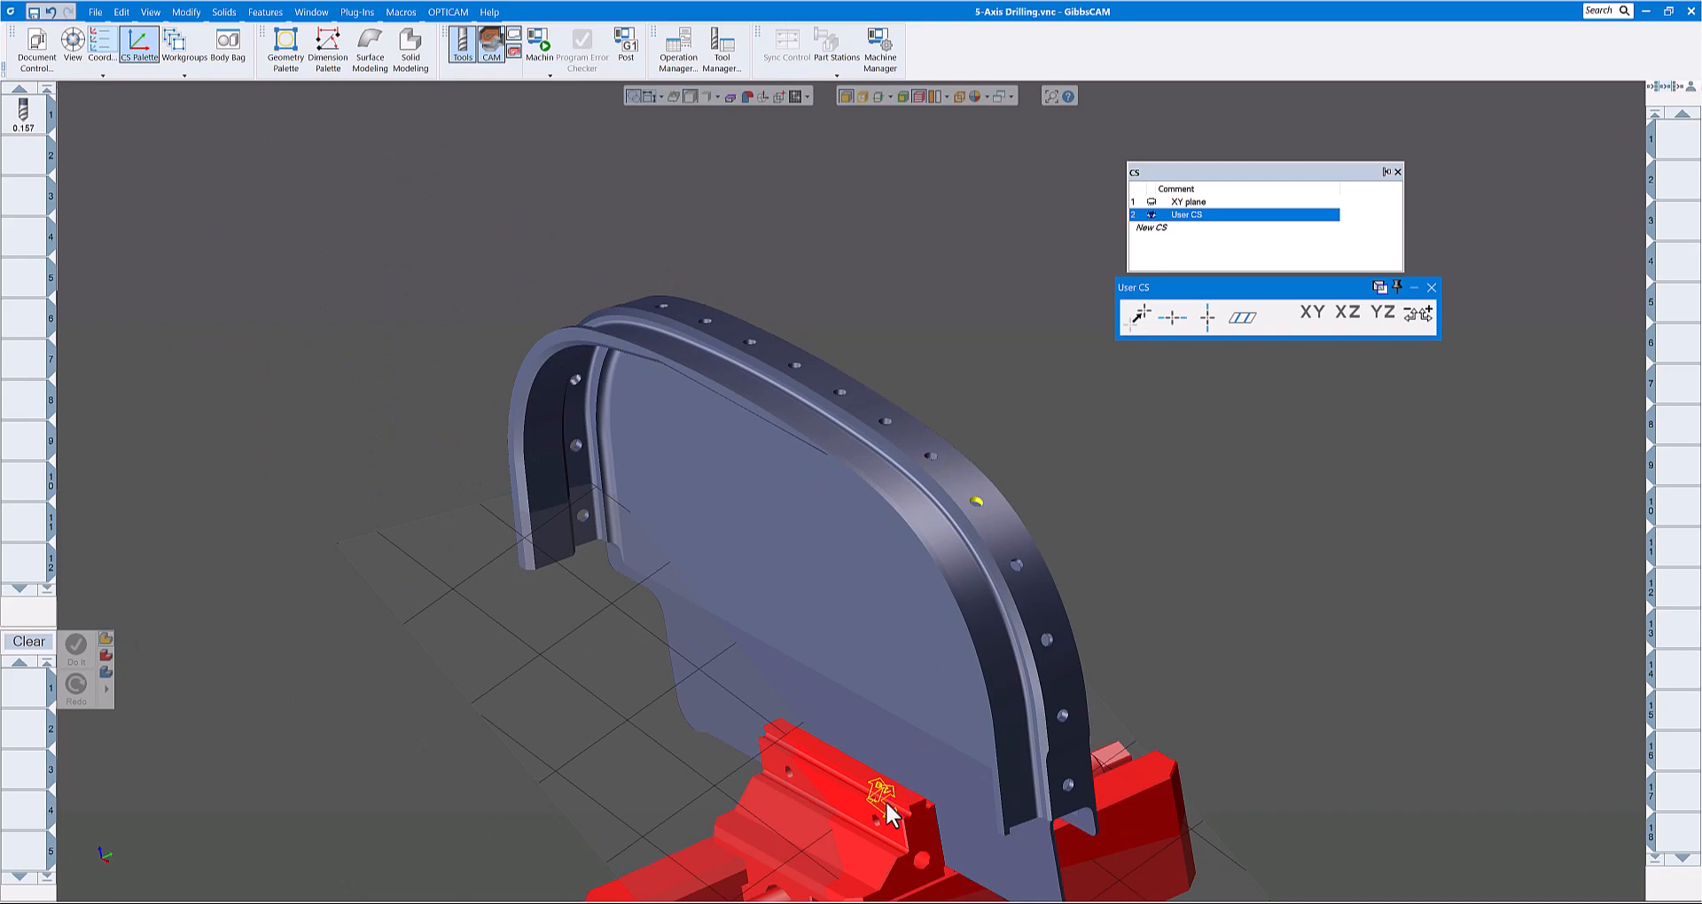
{"action": "scroll", "coordinate": [1029, 514], "scroll_direction": "up", "scroll_amount": 5}
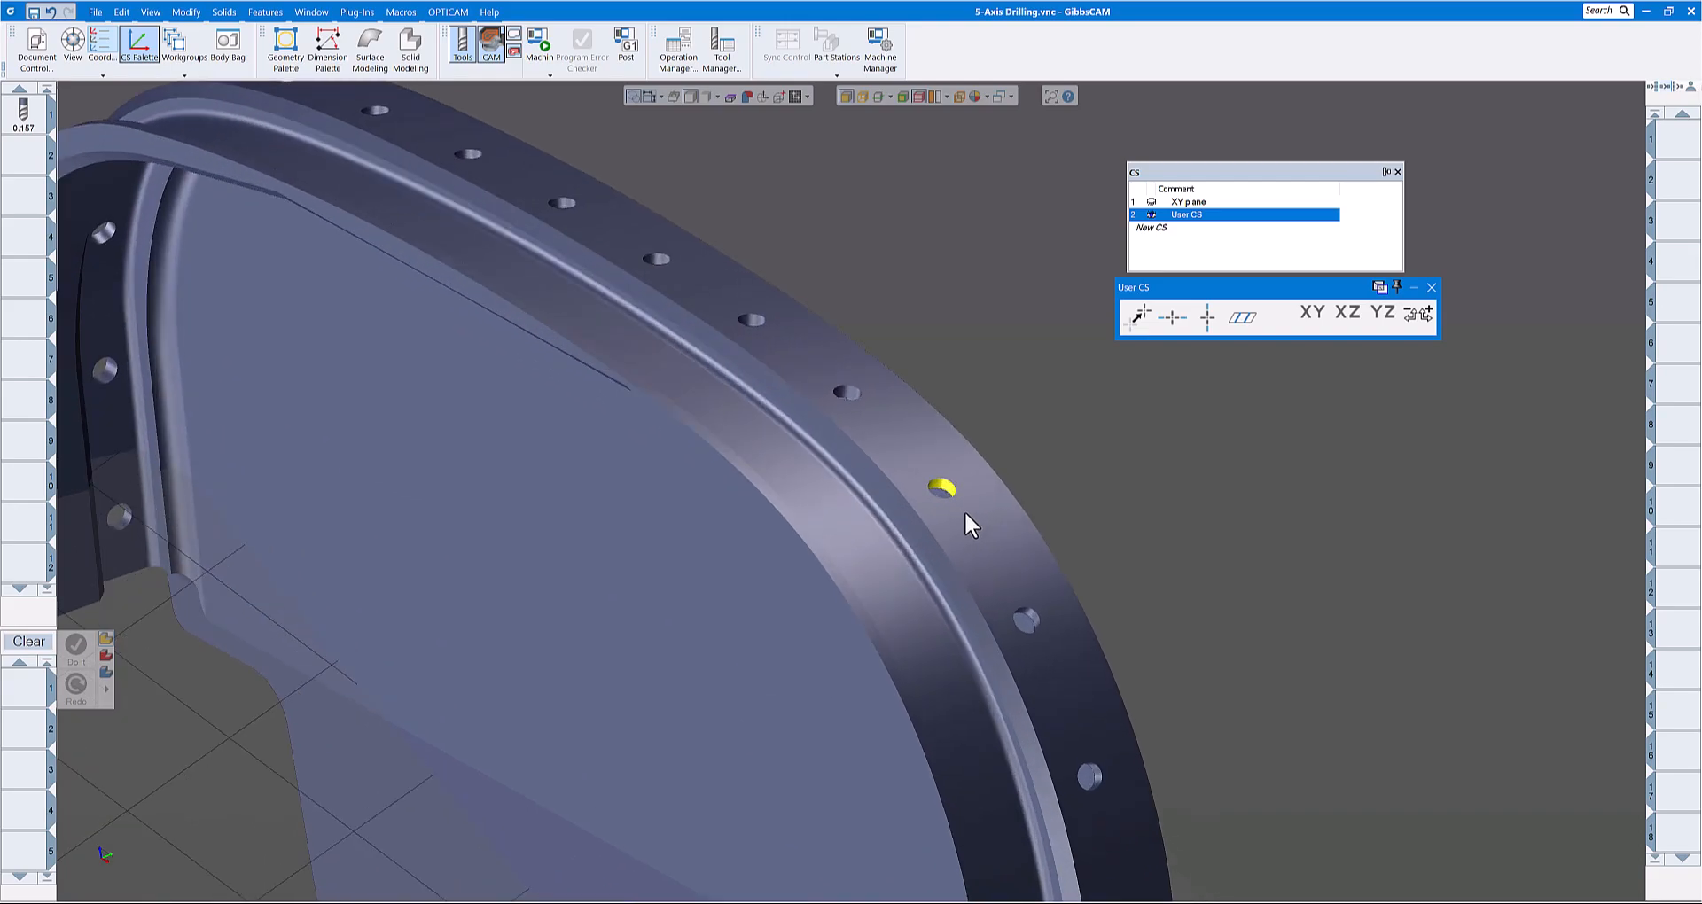
{"action": "scroll", "coordinate": [965, 511], "scroll_direction": "up", "scroll_amount": 1}
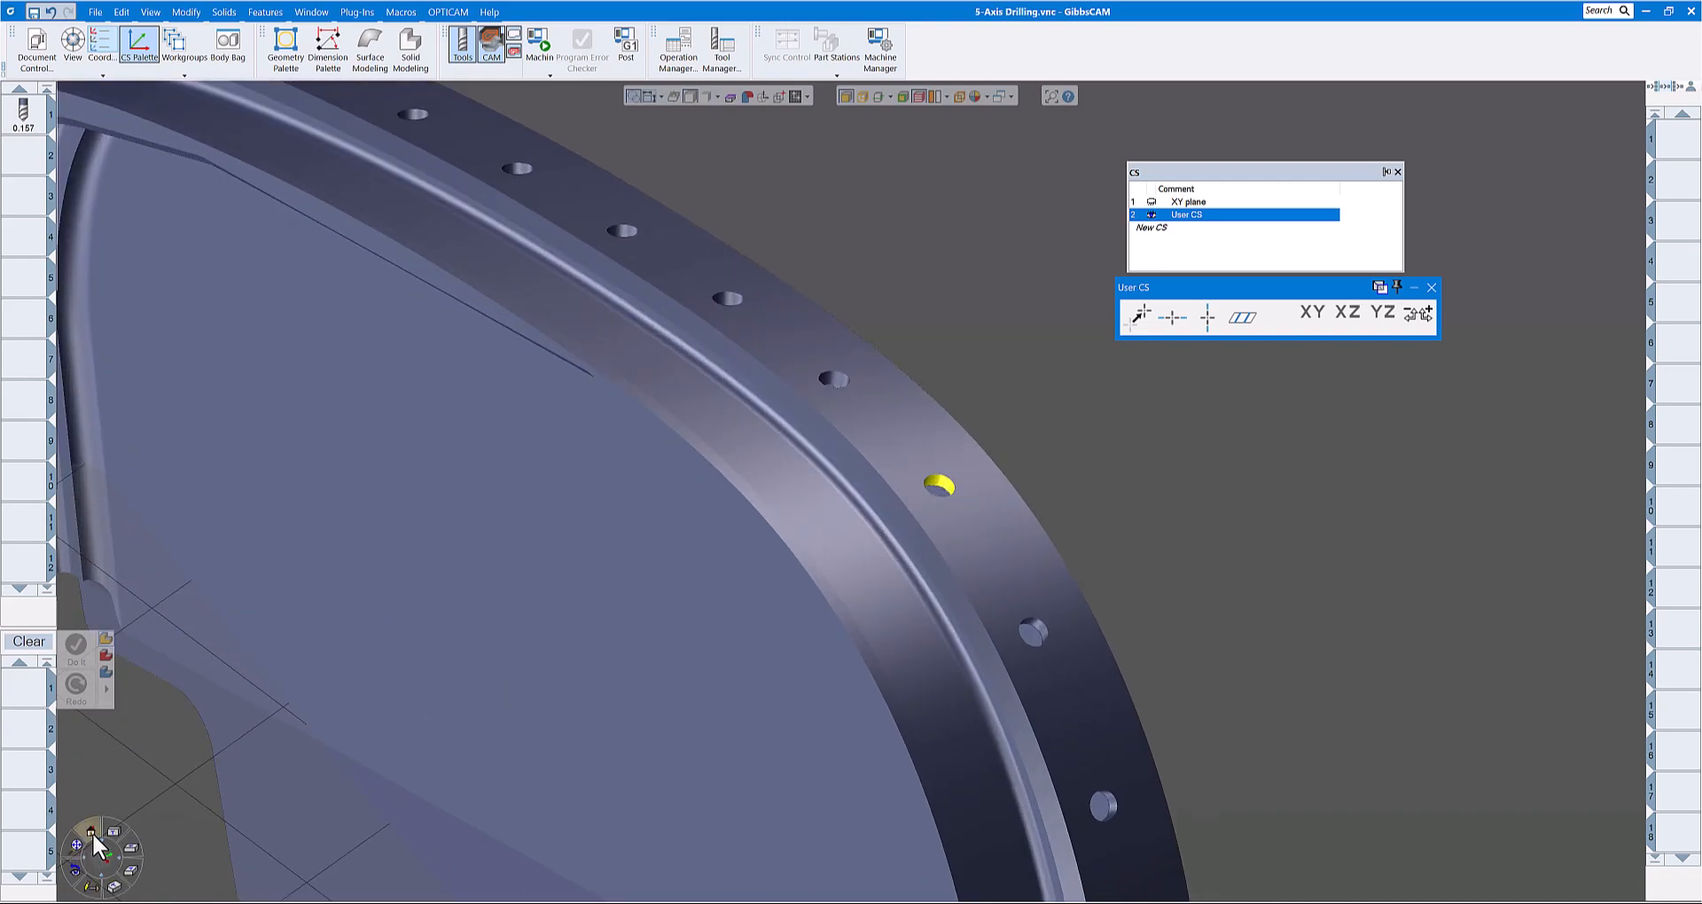
{"action": "left_click", "coordinate": [93, 839]}
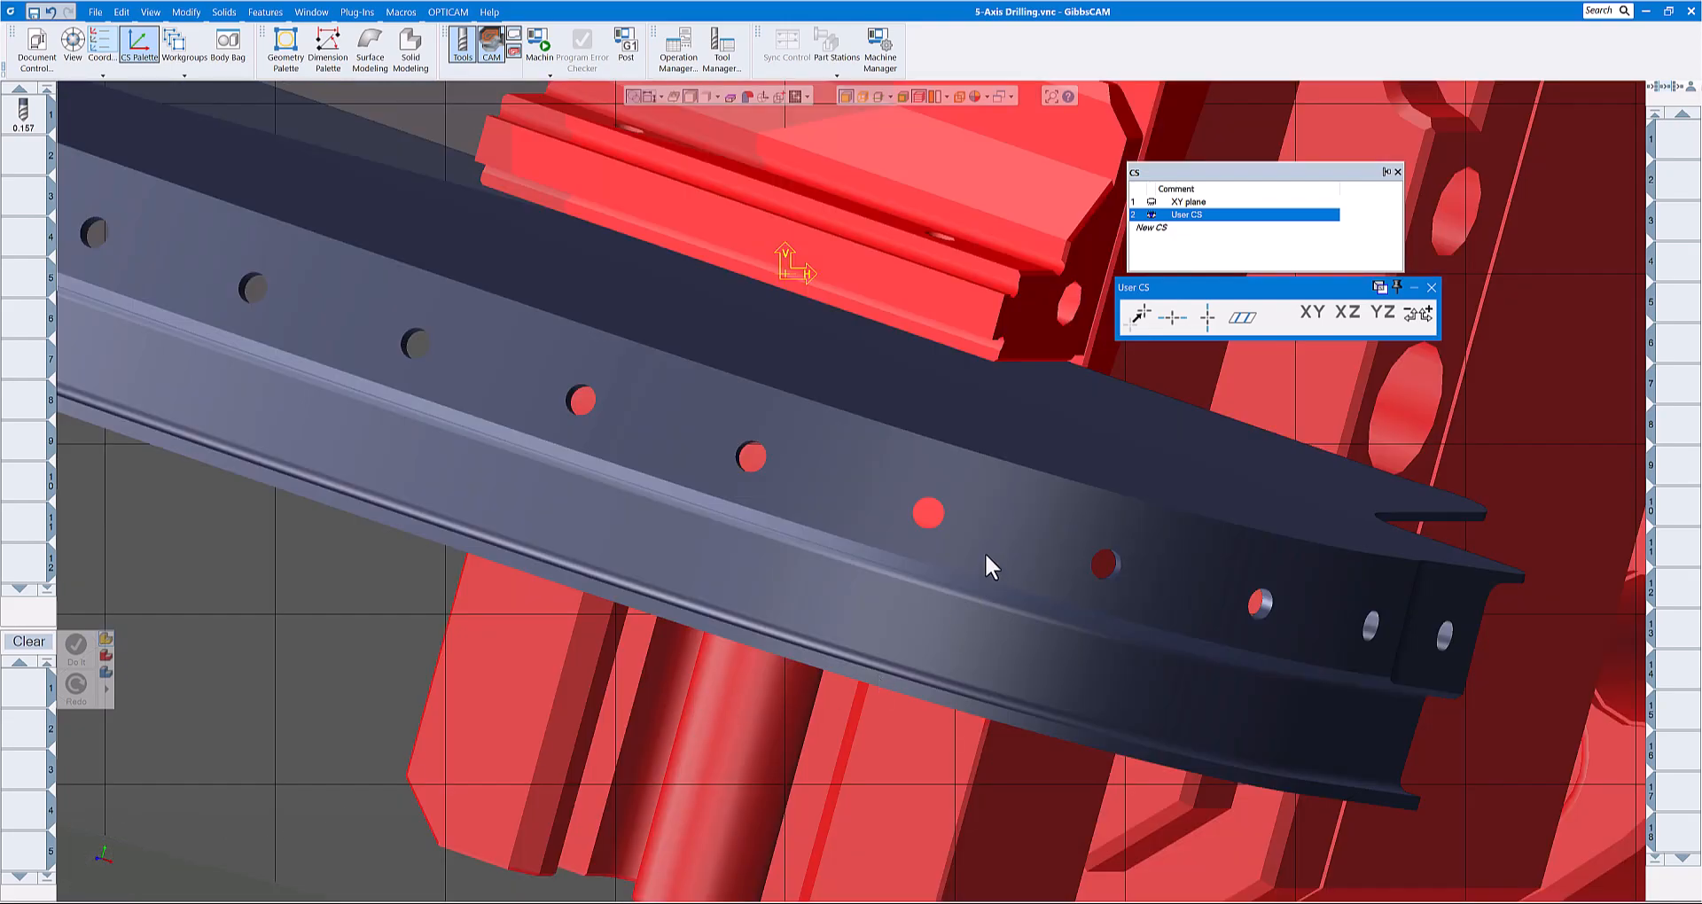
{"action": "scroll", "coordinate": [938, 519], "scroll_direction": "up", "scroll_amount": 1}
{"action": "middle_click_drag", "start_coordinate": [935, 518], "coordinate": [924, 397]}
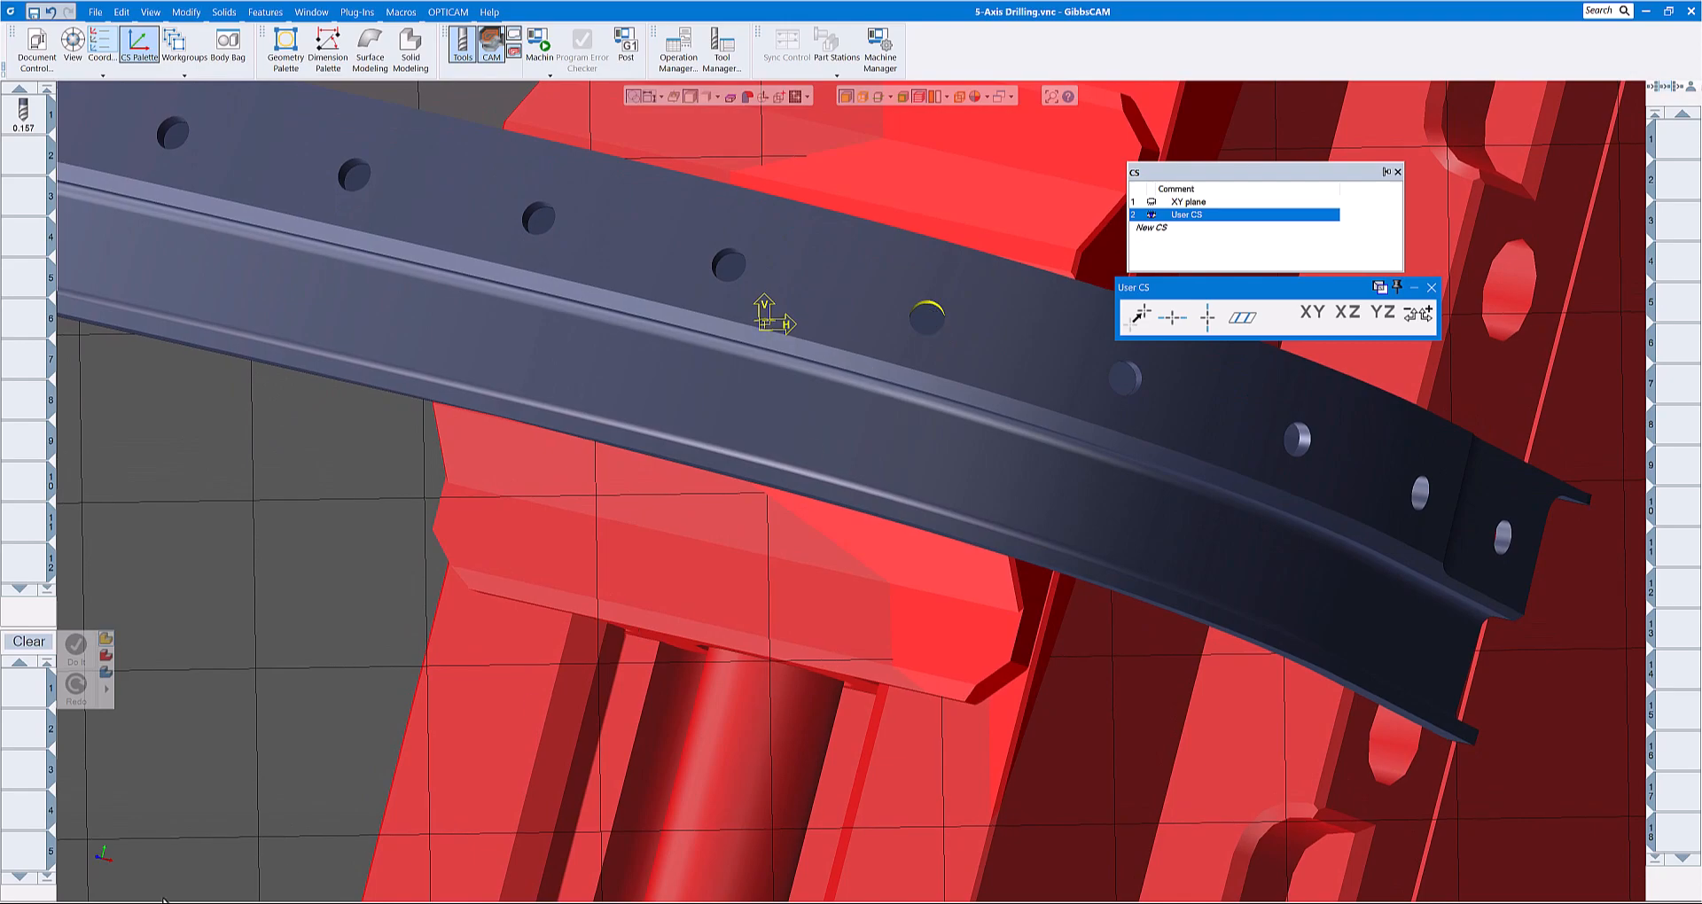
{"action": "left_click", "coordinate": [88, 838]}
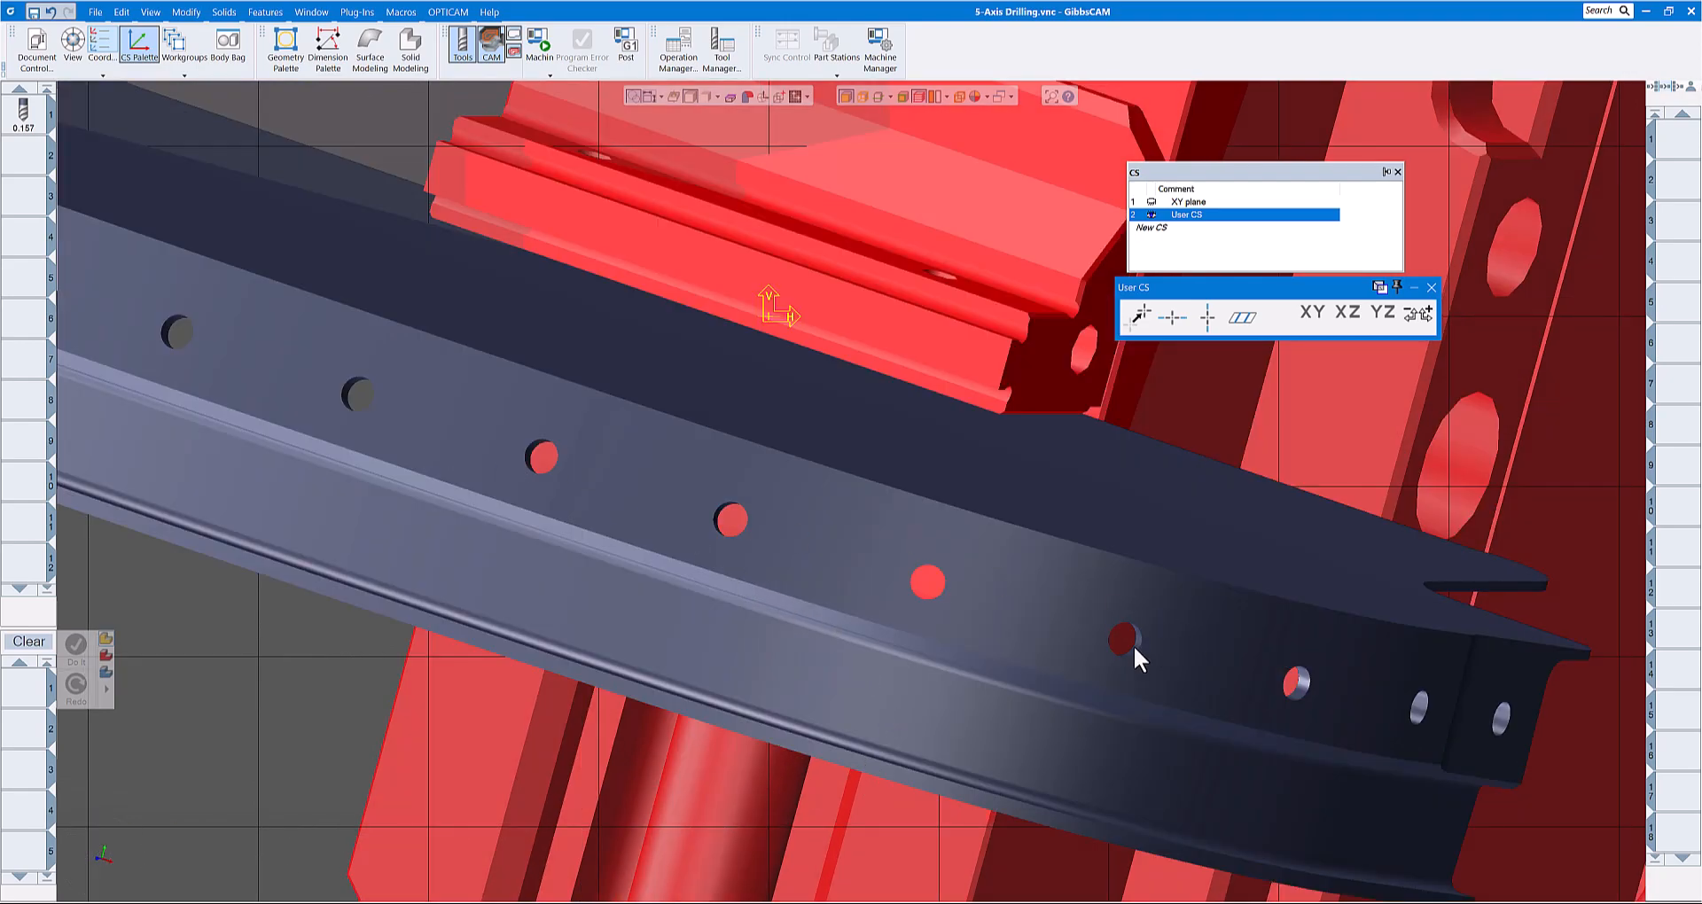
{"action": "left_click", "coordinate": [934, 601]}
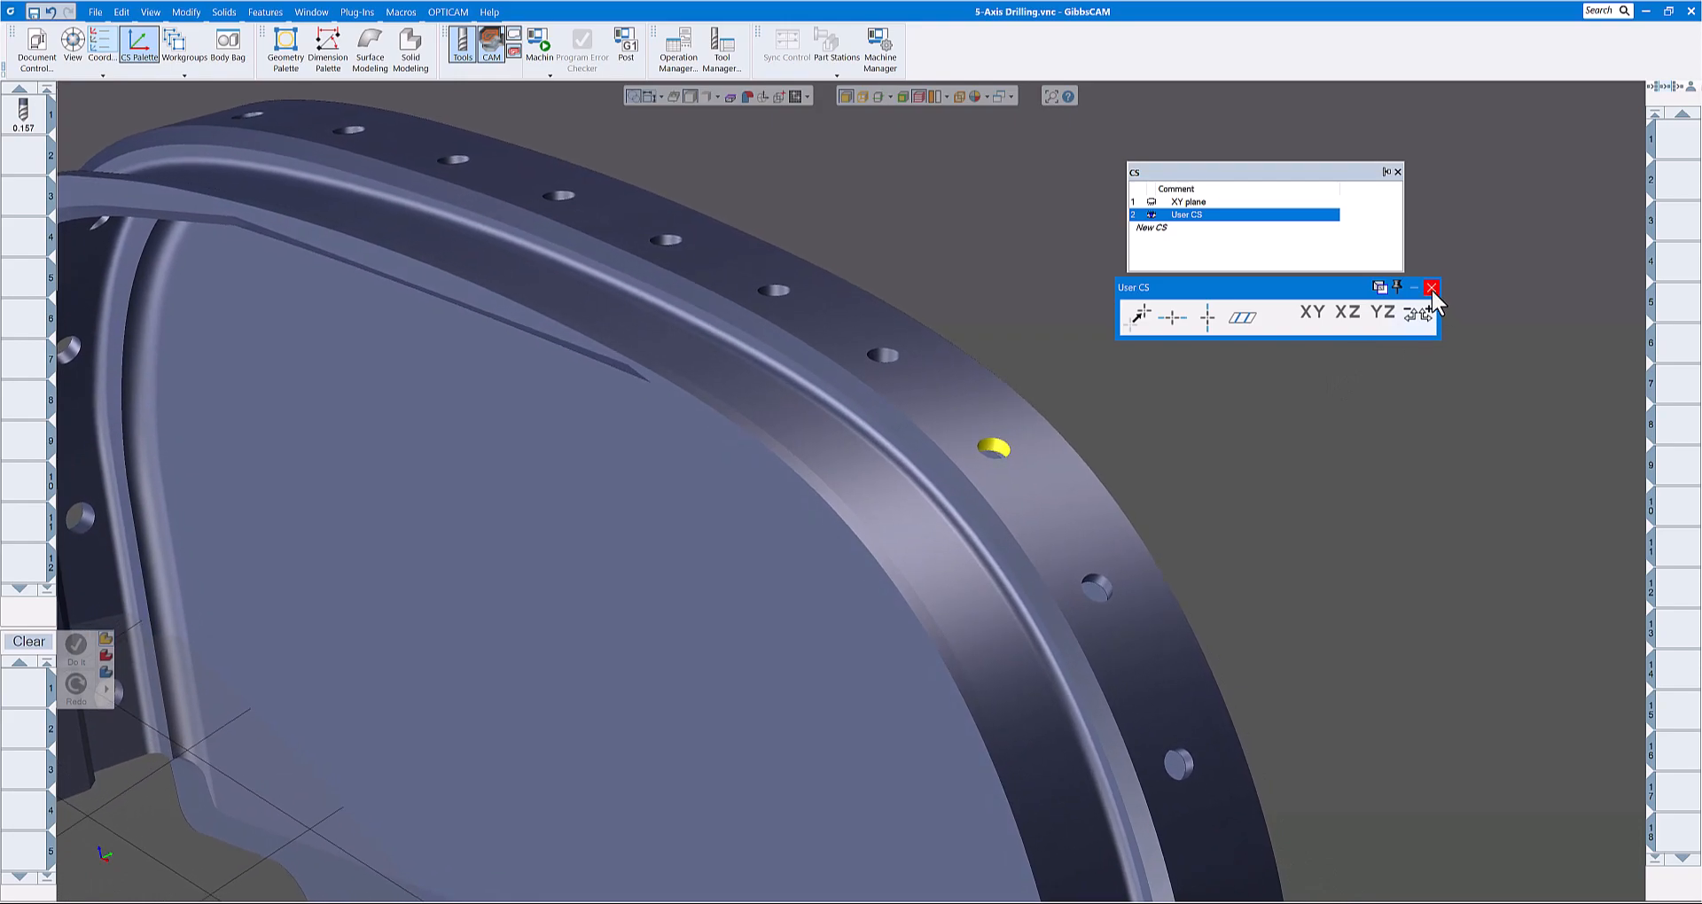
{"action": "left_click", "coordinate": [1432, 288]}
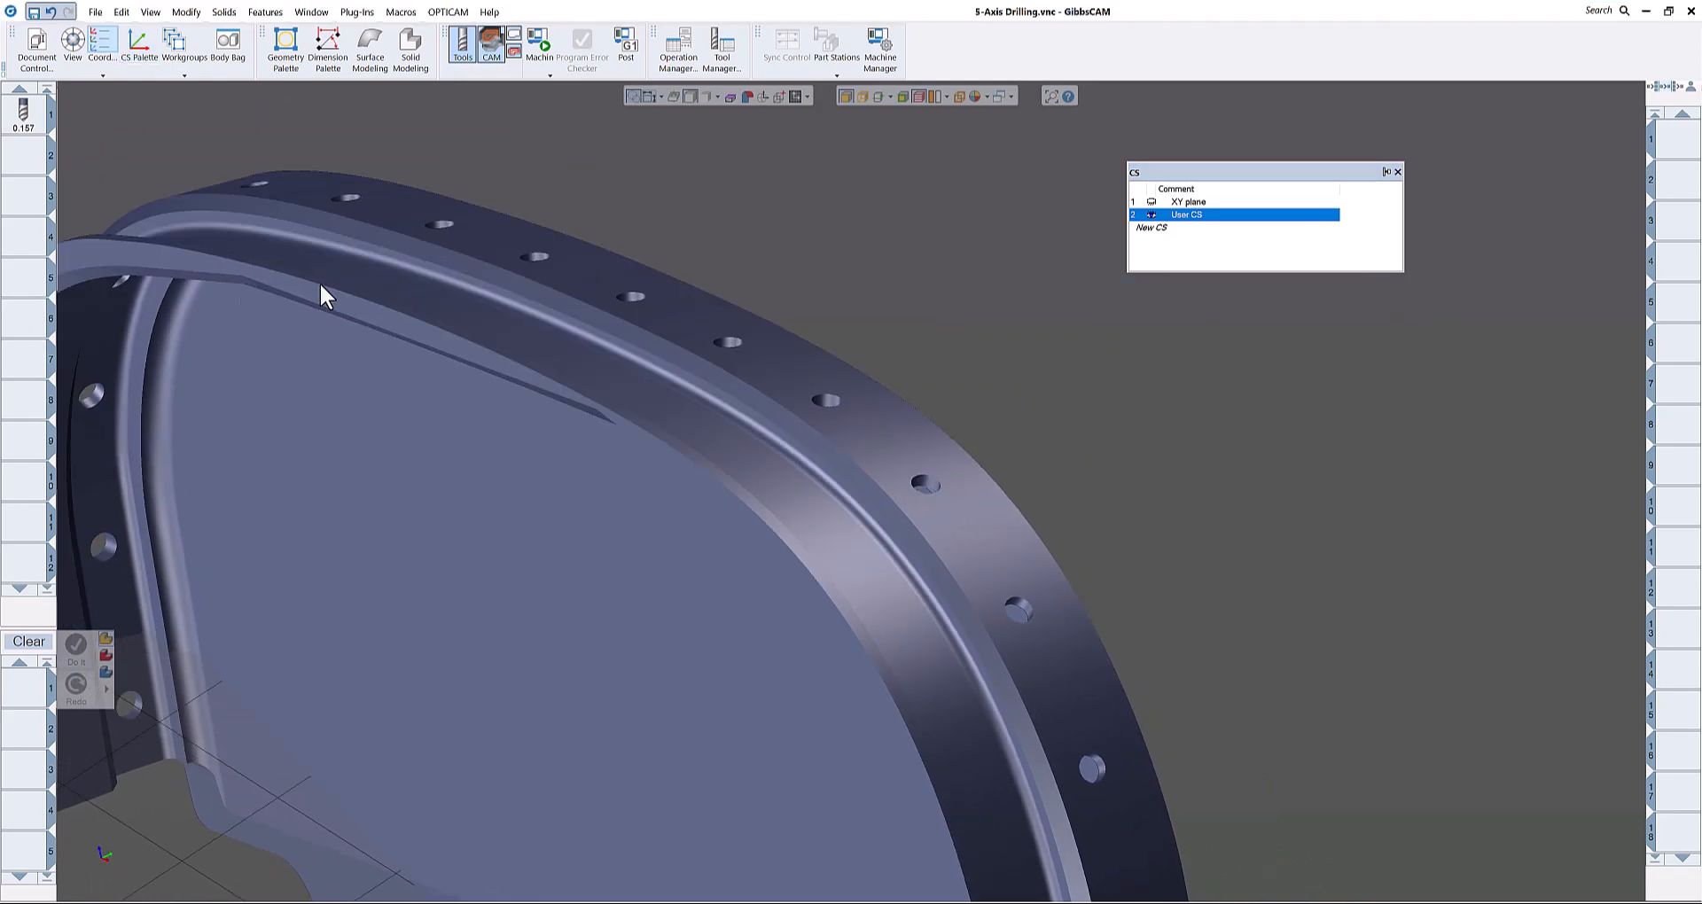
Step: Turn on the Profiler and move its plane to the outer opening of the hole on the curved flange
{"action": "left_click", "coordinate": [878, 96]}
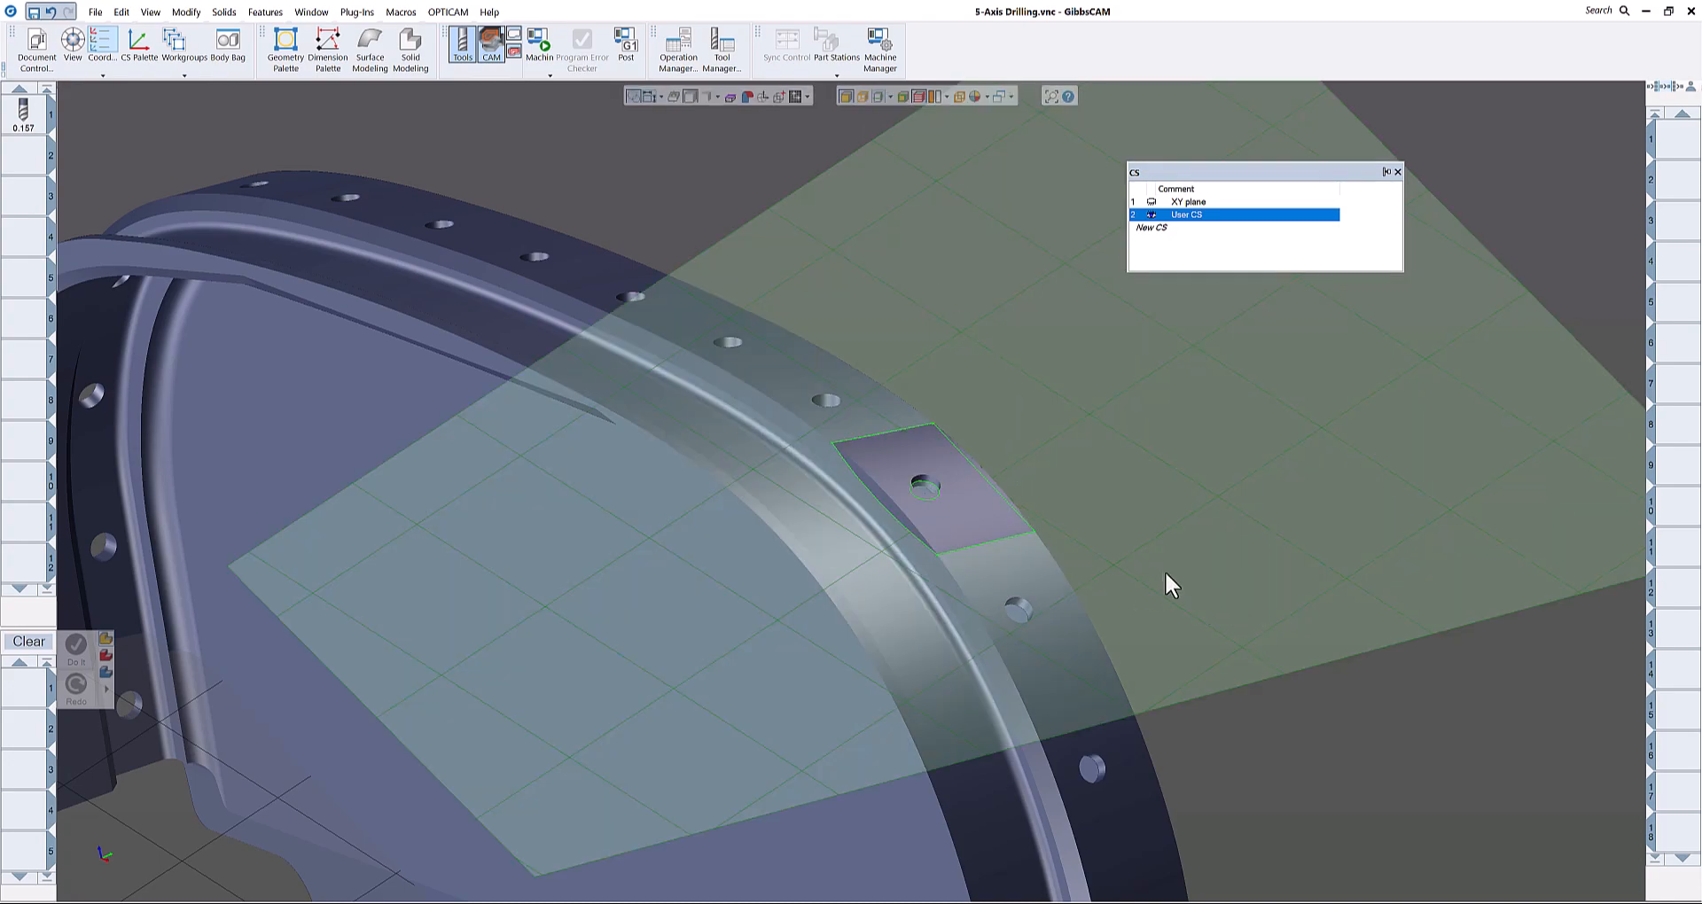
{"action": "scroll", "coordinate": [1010, 479], "scroll_direction": "up", "scroll_amount": 4}
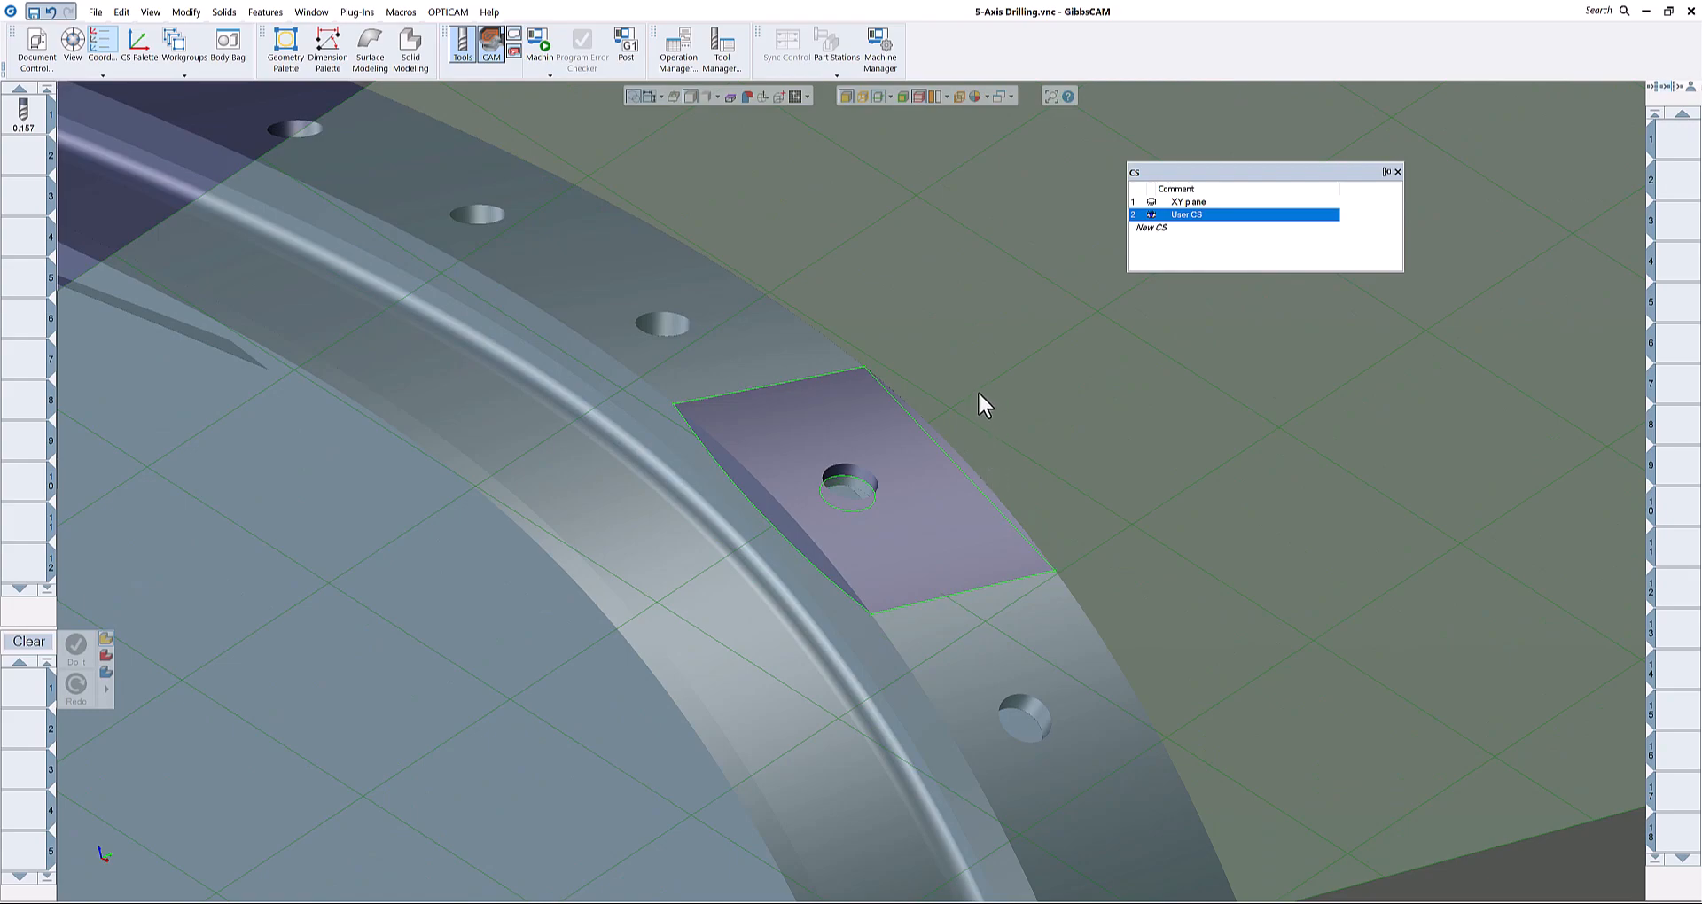
{"action": "left_click_drag", "start_coordinate": [978, 390], "coordinate": [983, 373]}
{"action": "scroll", "coordinate": [849, 479], "scroll_direction": "up", "scroll_amount": 2}
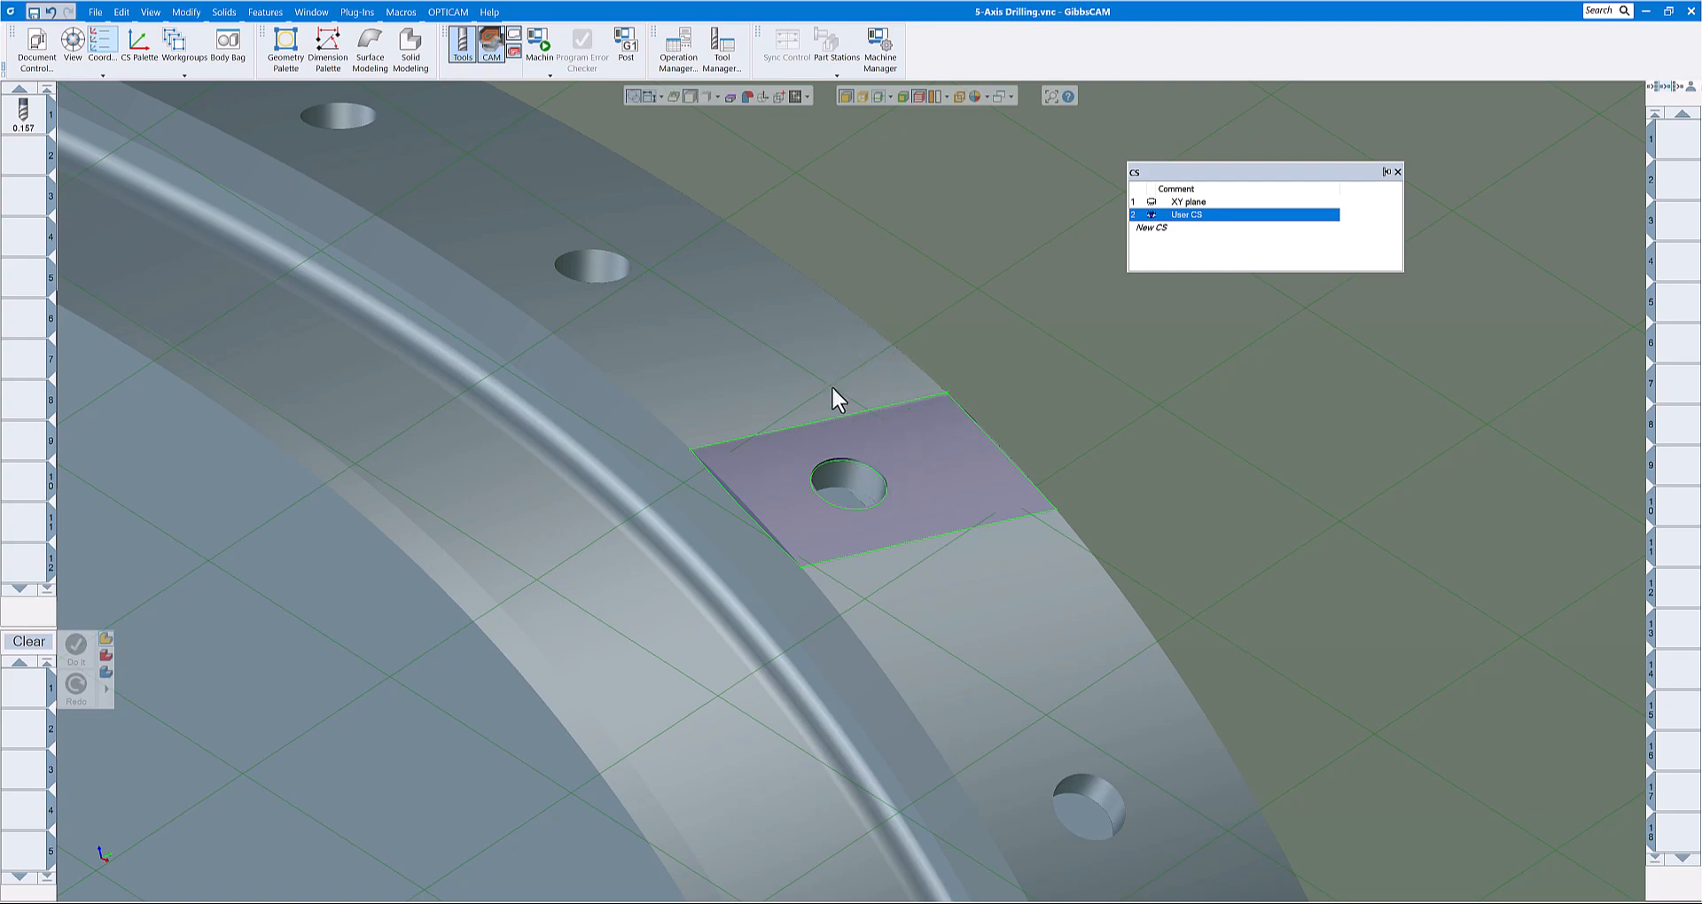
Step: Extract the profiled hole outline as circle geometry and turn the Profiler off
{"action": "left_click", "coordinate": [838, 459]}
{"action": "right_click", "coordinate": [837, 457]}
{"action": "left_click", "coordinate": [878, 465]}
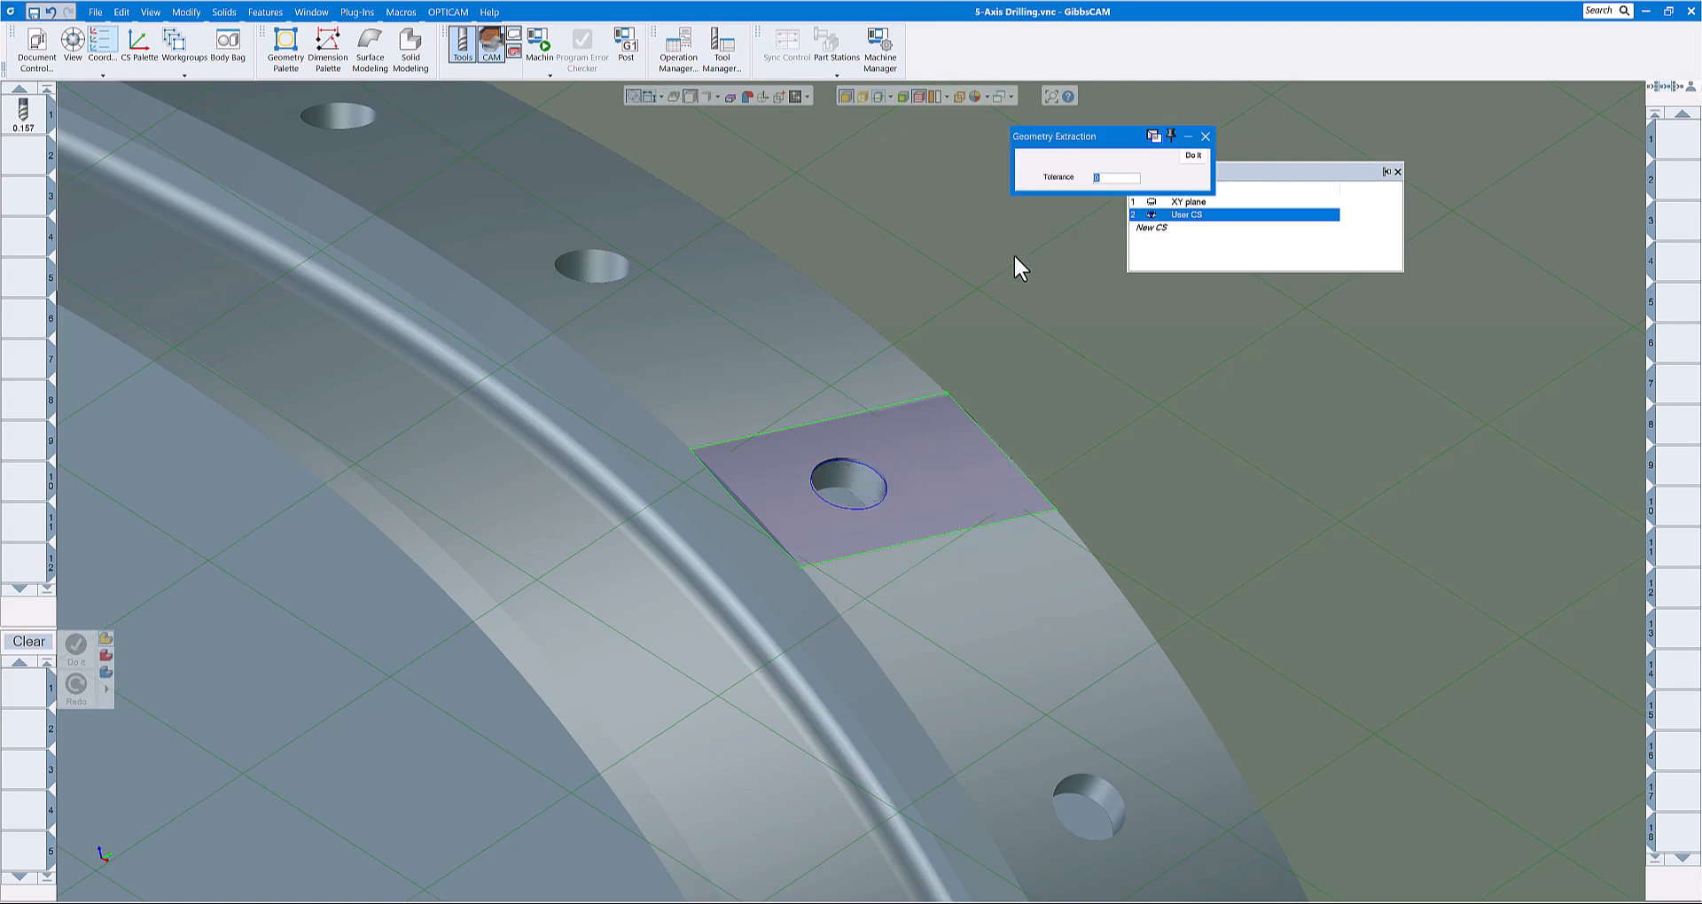
{"action": "left_click", "coordinate": [1205, 135]}
{"action": "left_click", "coordinate": [876, 94]}
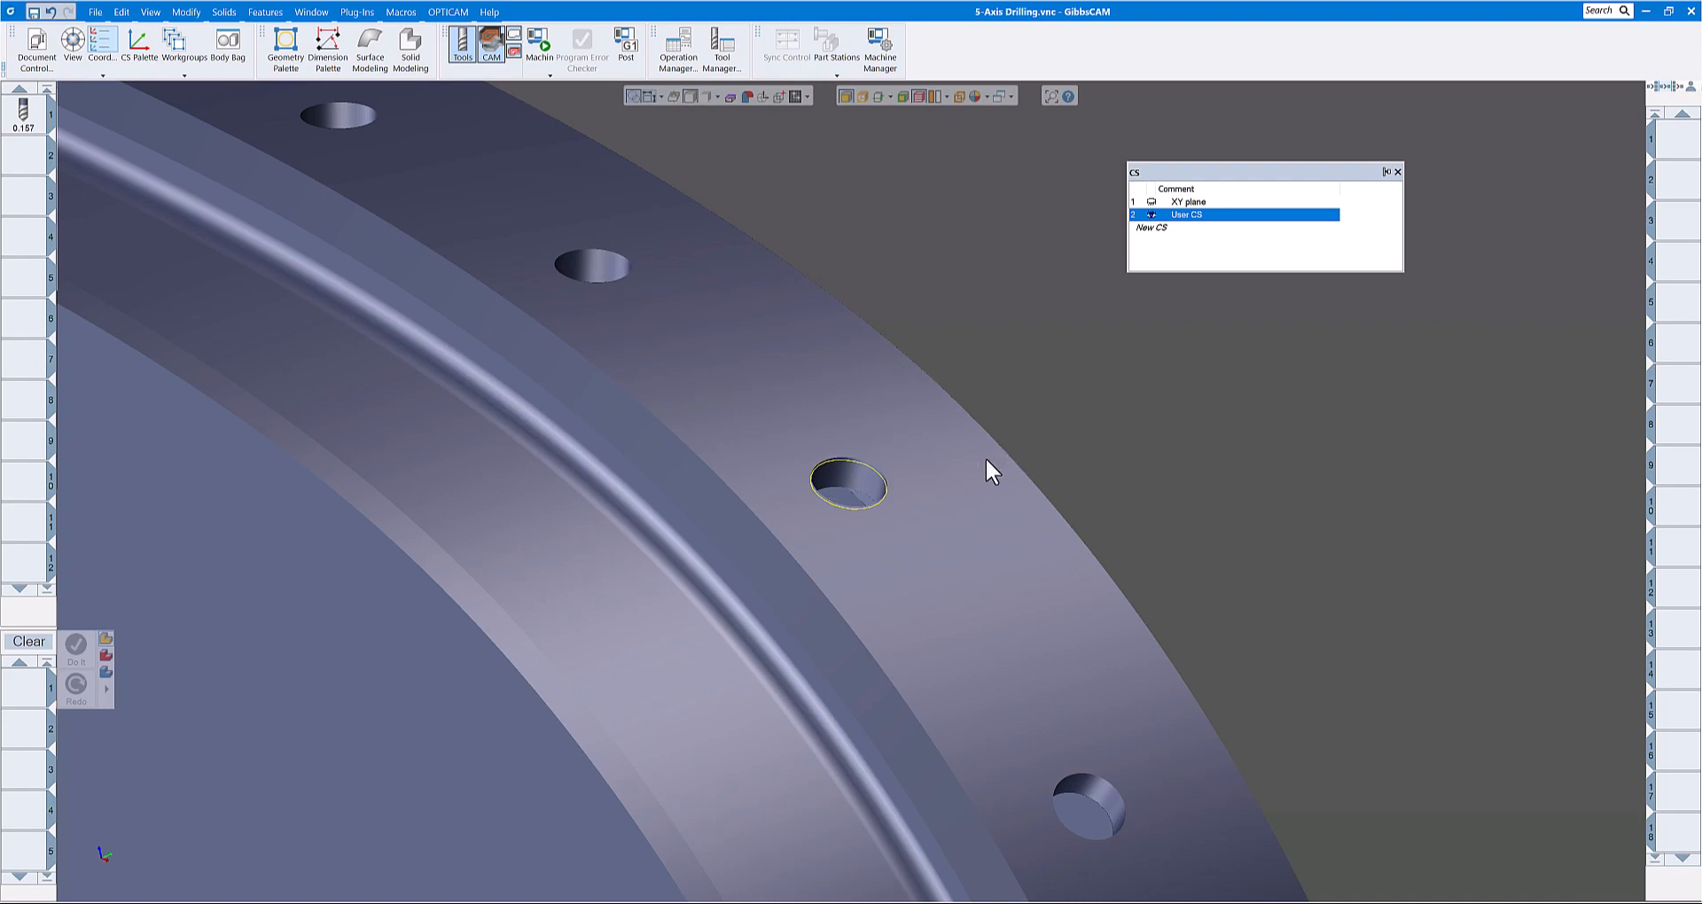
Step: Create a point at the centre of the extracted hole circle
{"action": "scroll", "coordinate": [947, 476], "scroll_direction": "up", "scroll_amount": 2}
{"action": "scroll", "coordinate": [945, 472], "scroll_direction": "down", "scroll_amount": 1}
{"action": "left_click", "coordinate": [287, 62]}
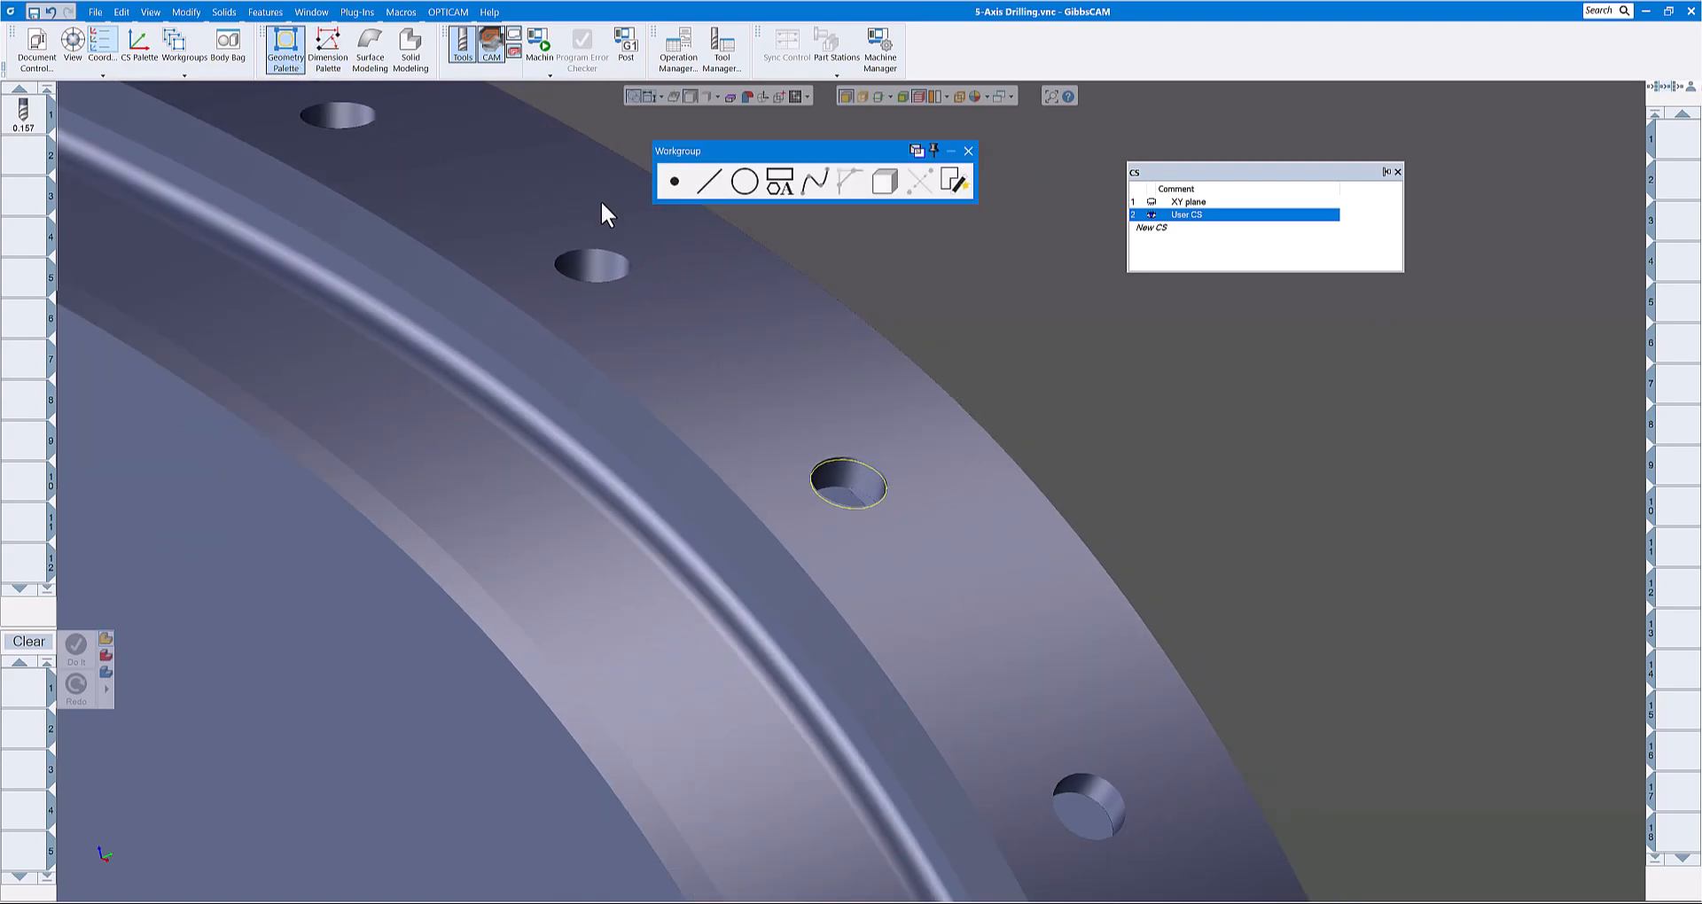
{"action": "left_click", "coordinate": [681, 181]}
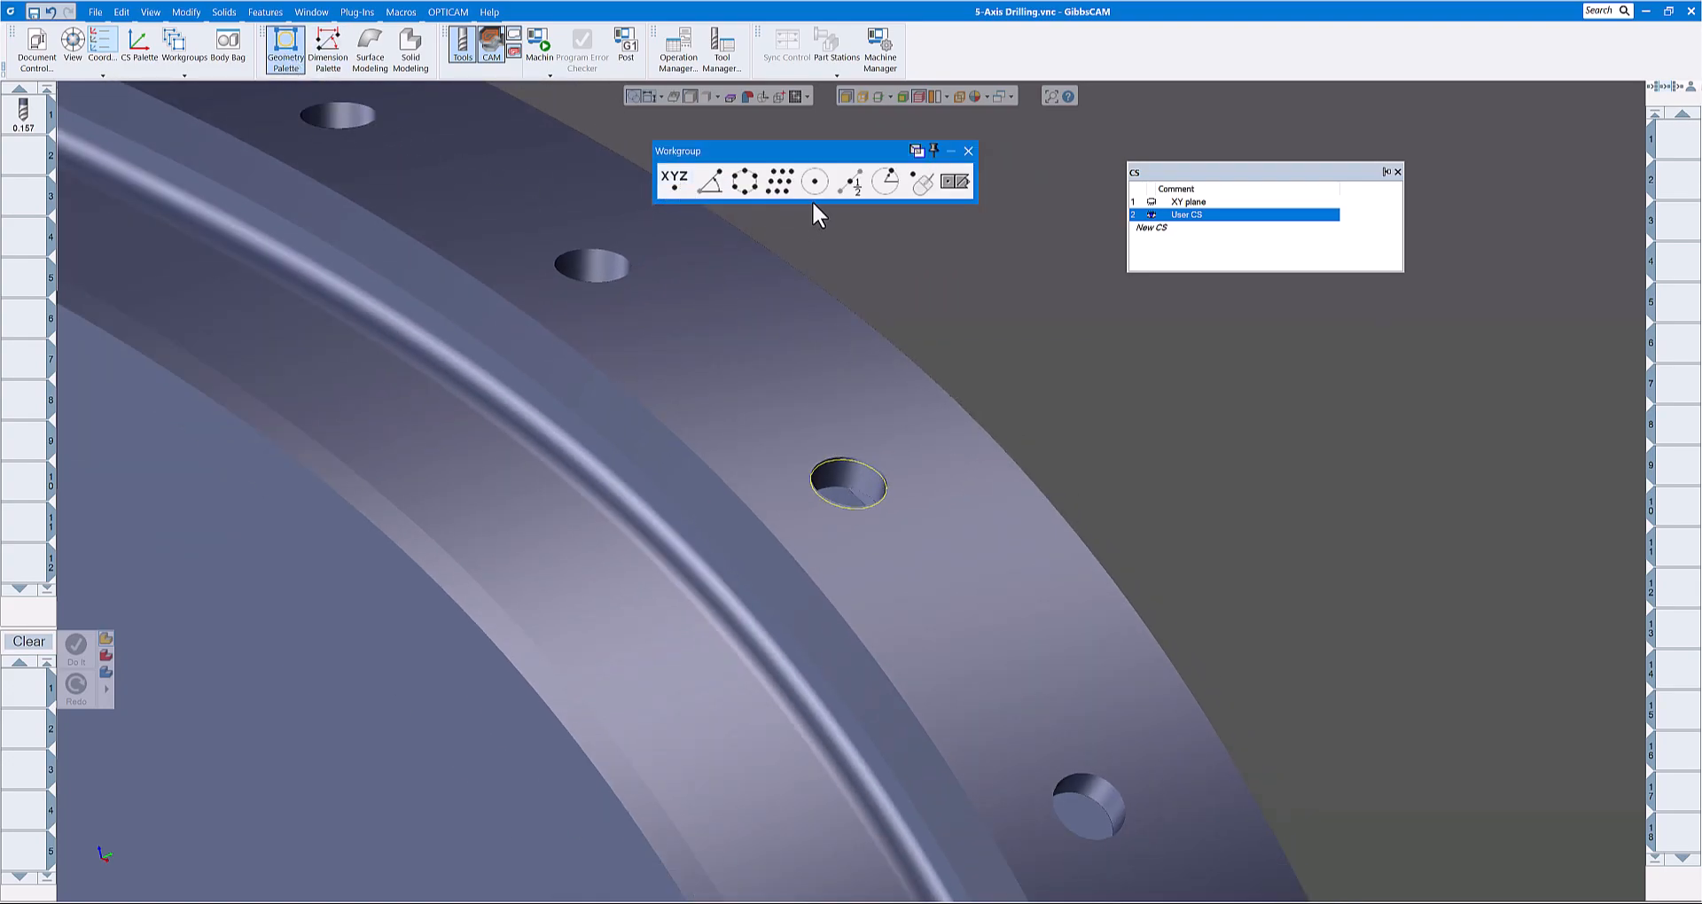
{"action": "left_click", "coordinate": [854, 458]}
{"action": "left_click", "coordinate": [956, 193]}
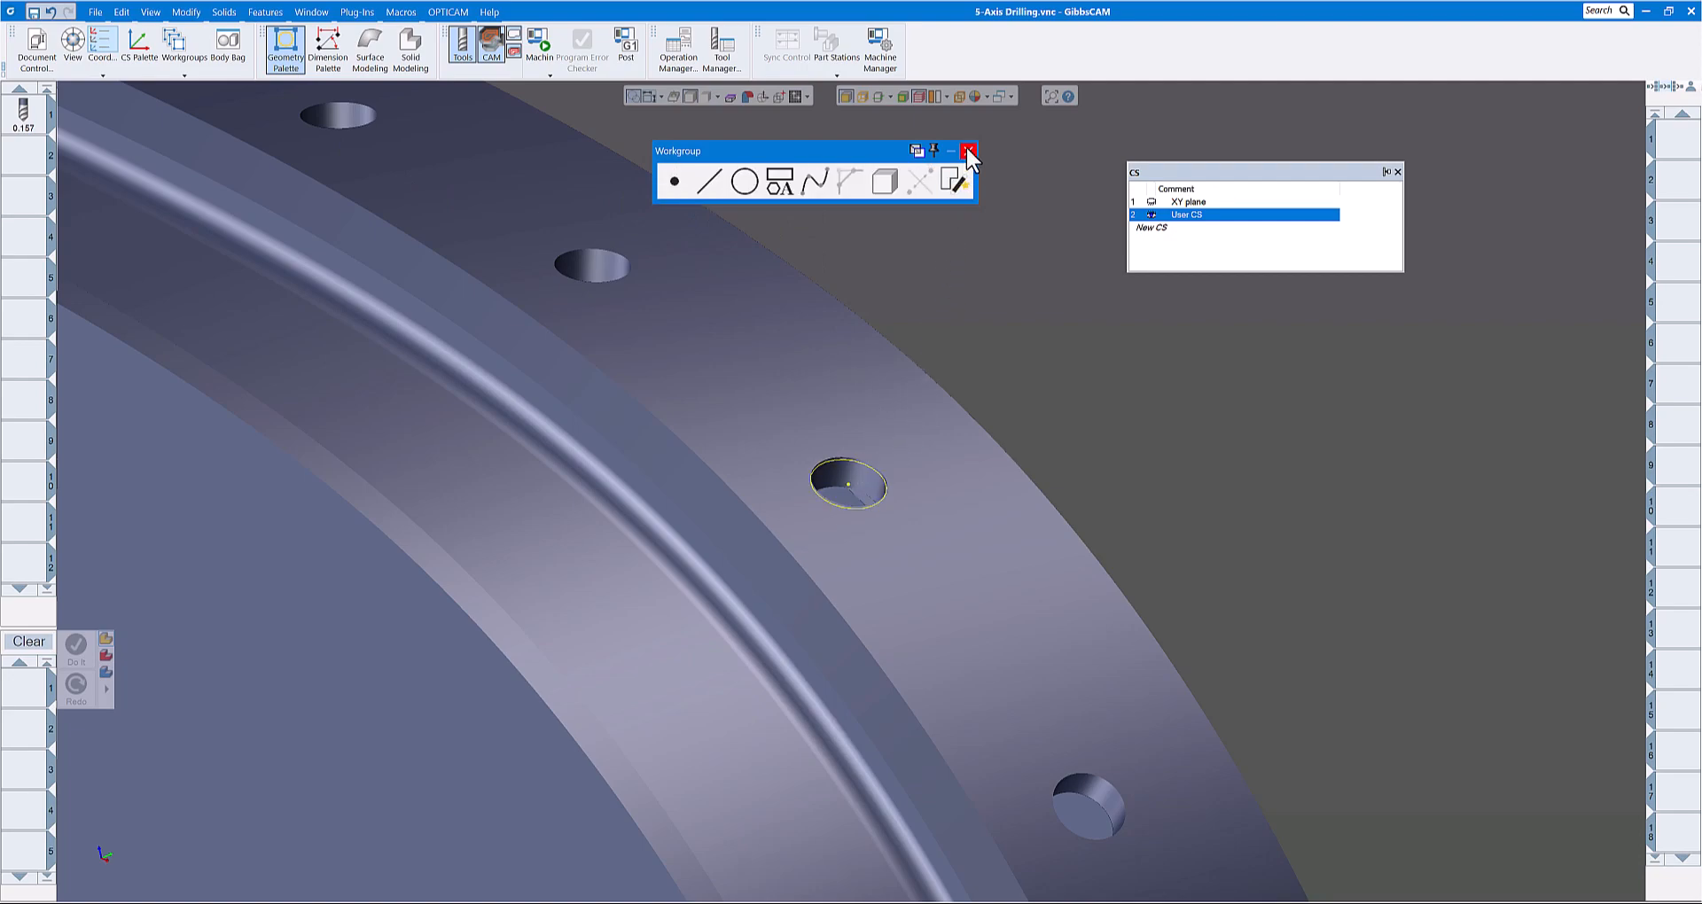
{"action": "left_click", "coordinate": [968, 151]}
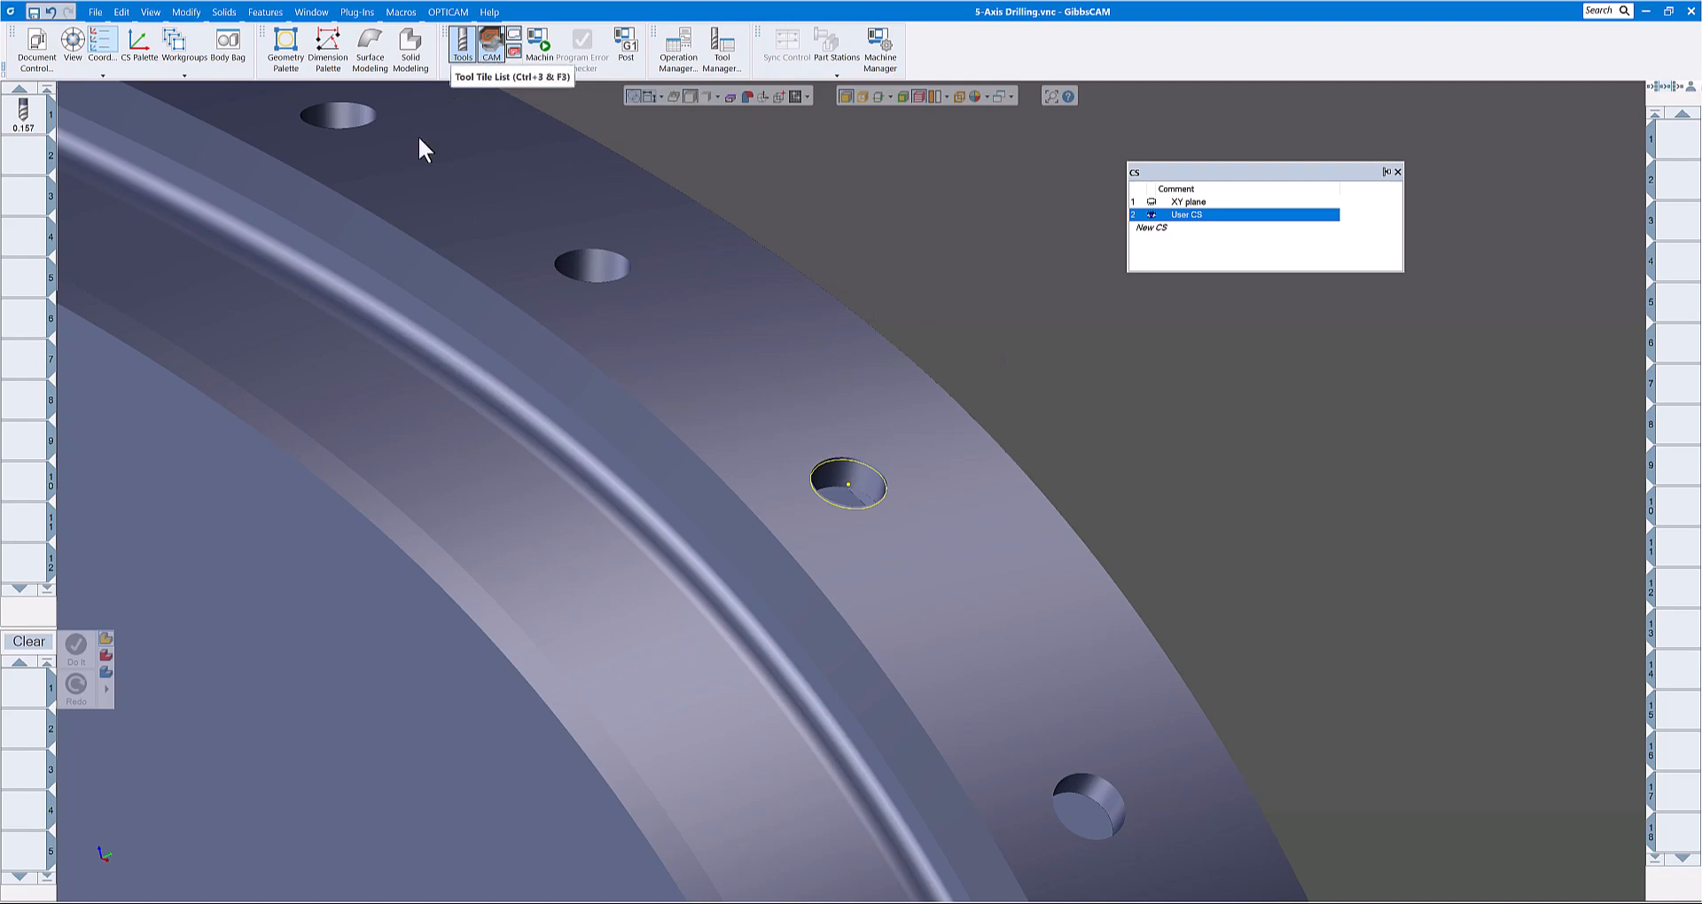
Step: Create a Holes machining process using the existing 0.157 drill
{"action": "left_click", "coordinate": [30, 689]}
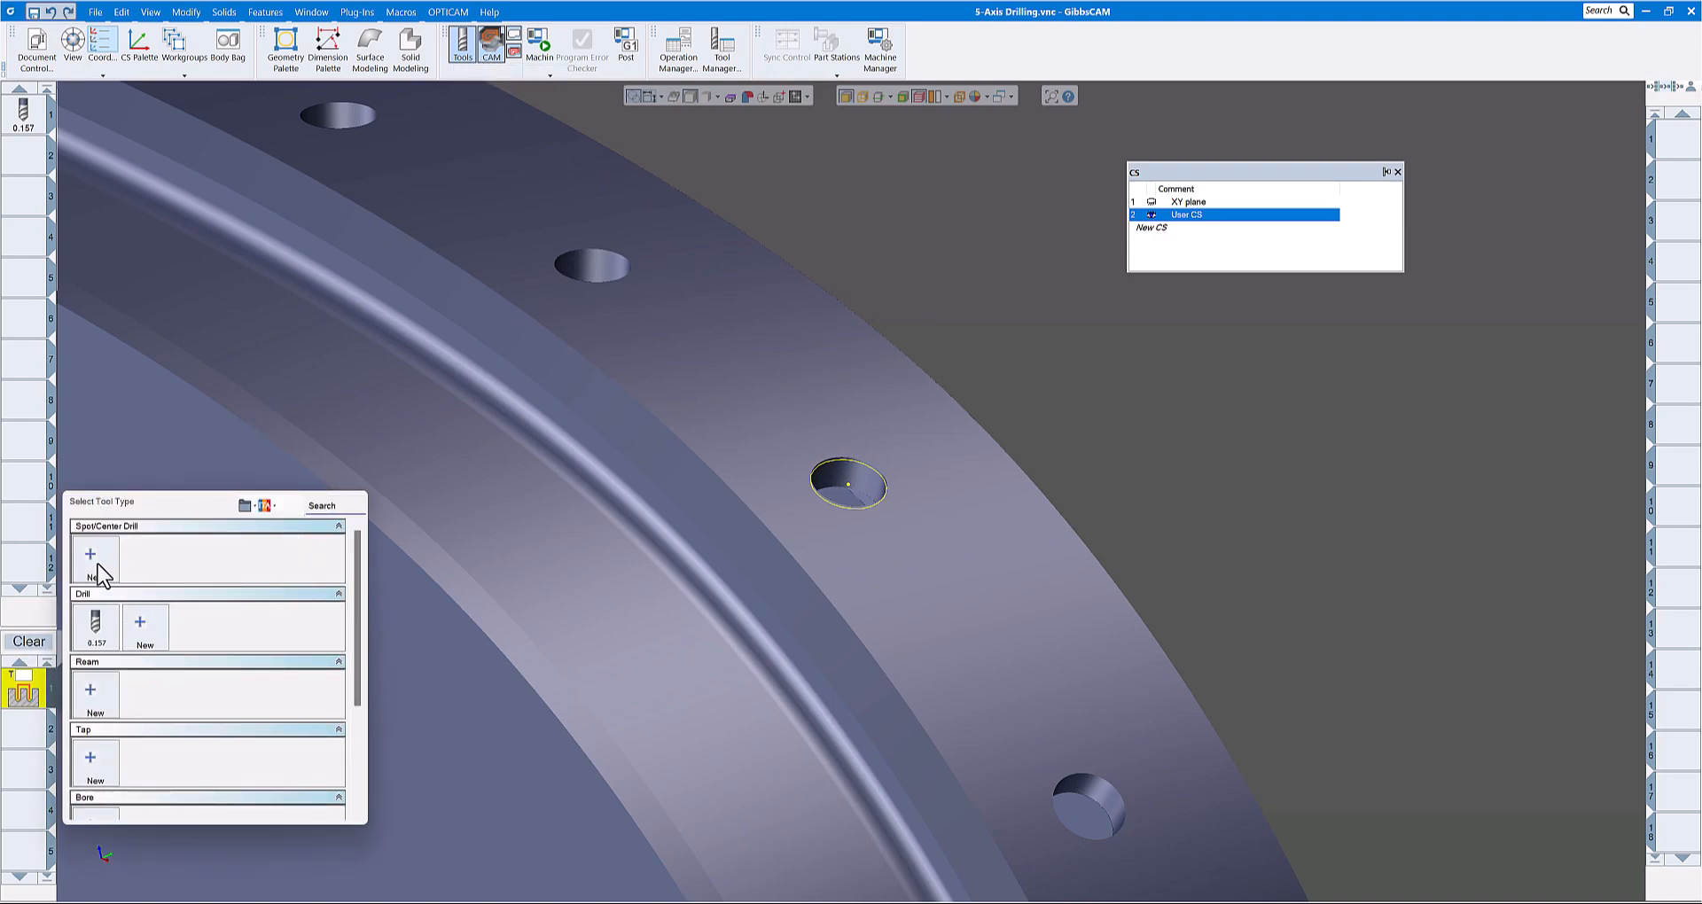
{"action": "left_click", "coordinate": [98, 640]}
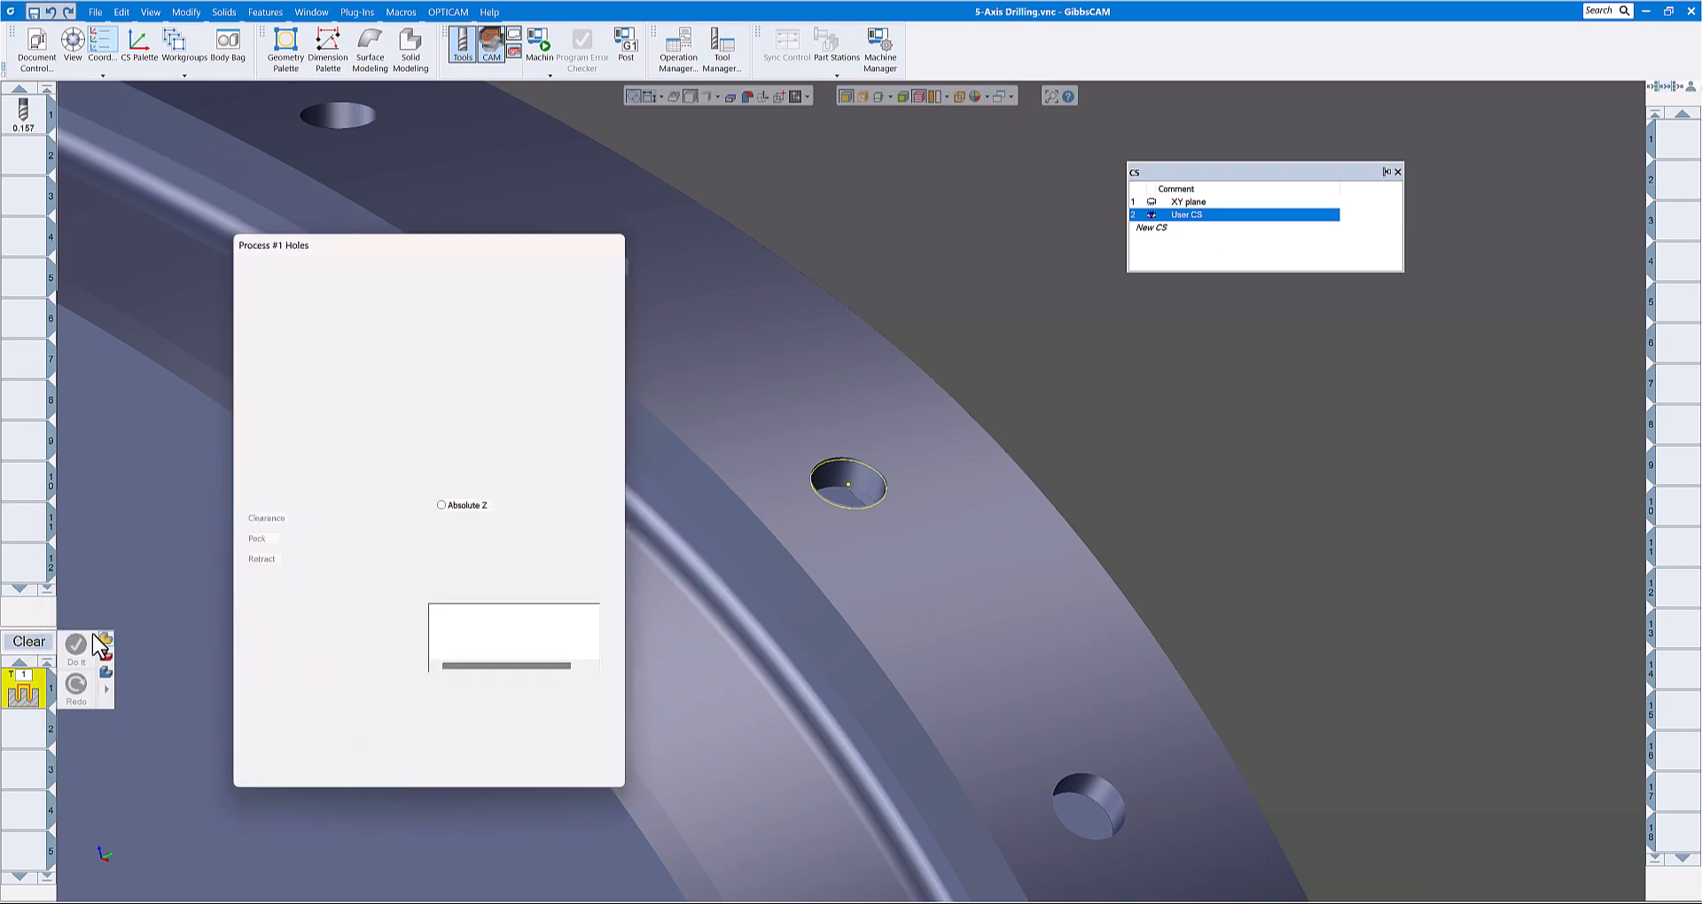
{"action": "left_click_drag", "start_coordinate": [471, 241], "coordinate": [427, 107]}
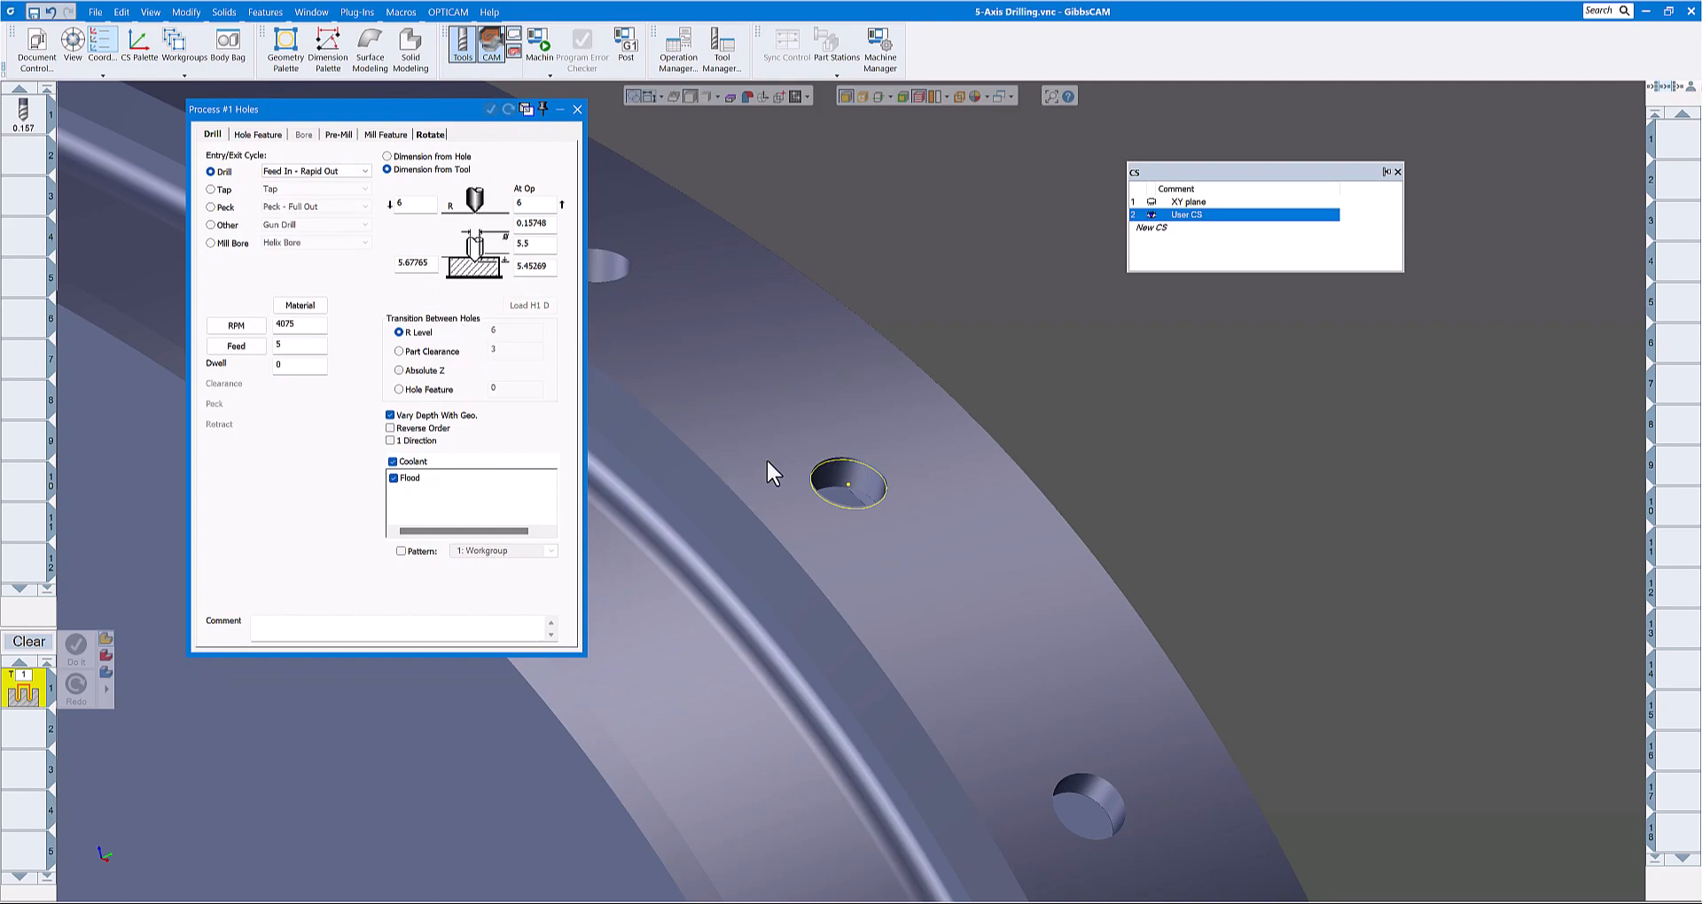
Step: Set the Holes process's machining coordinate system to 2: User CS
{"action": "left_click", "coordinate": [431, 136]}
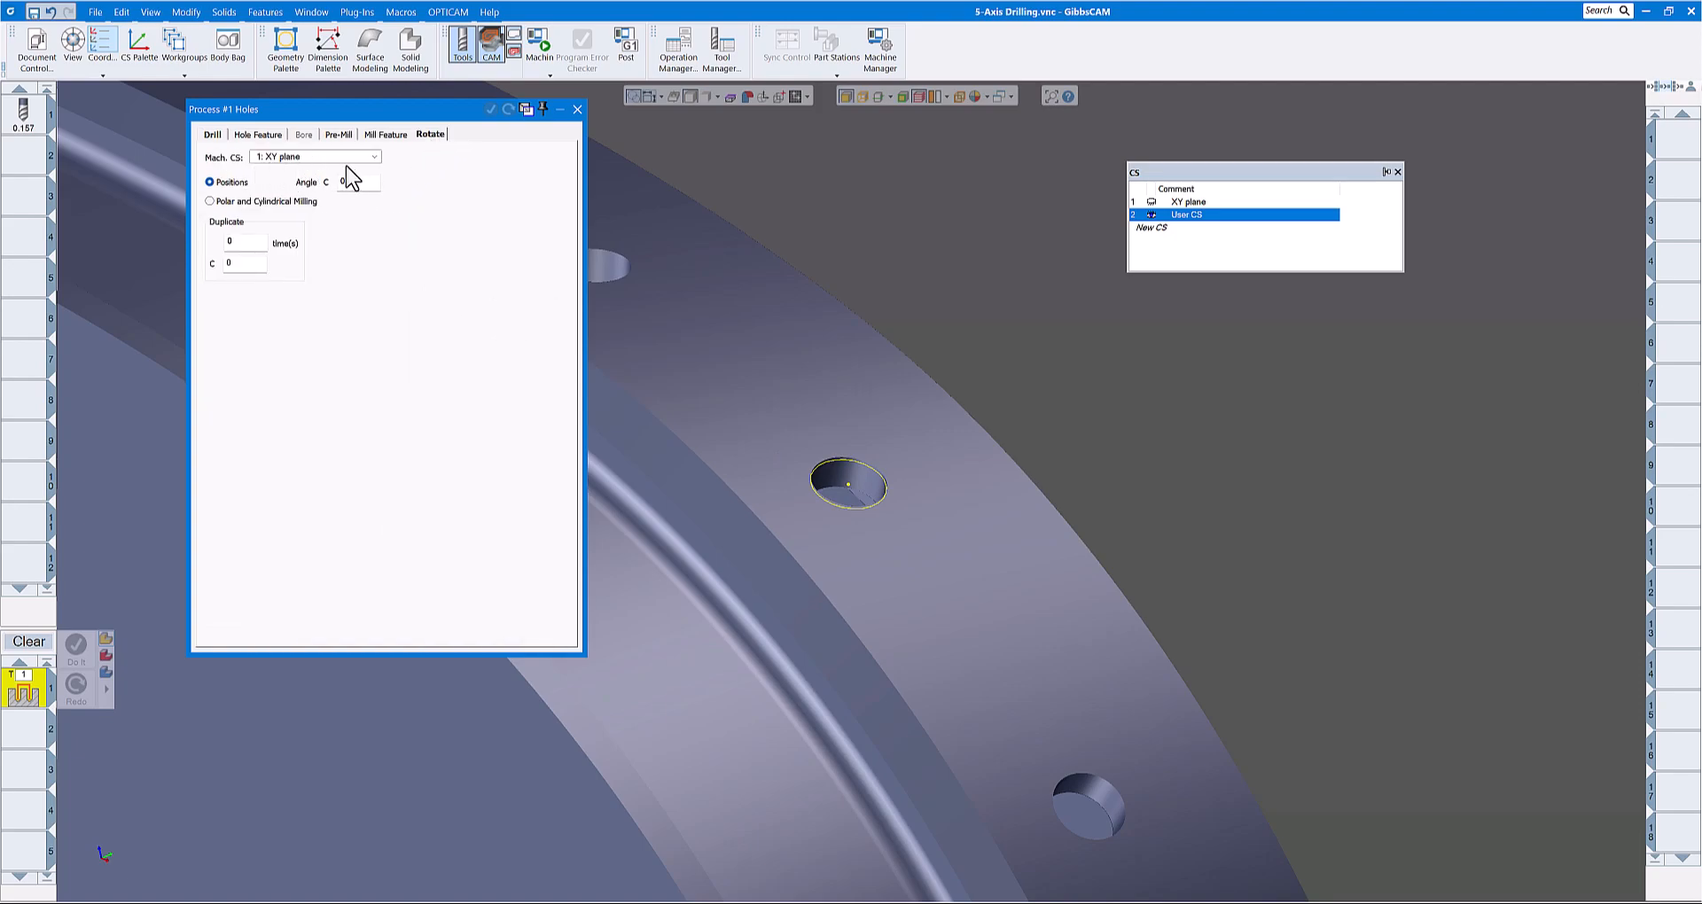
{"action": "left_click", "coordinate": [291, 162]}
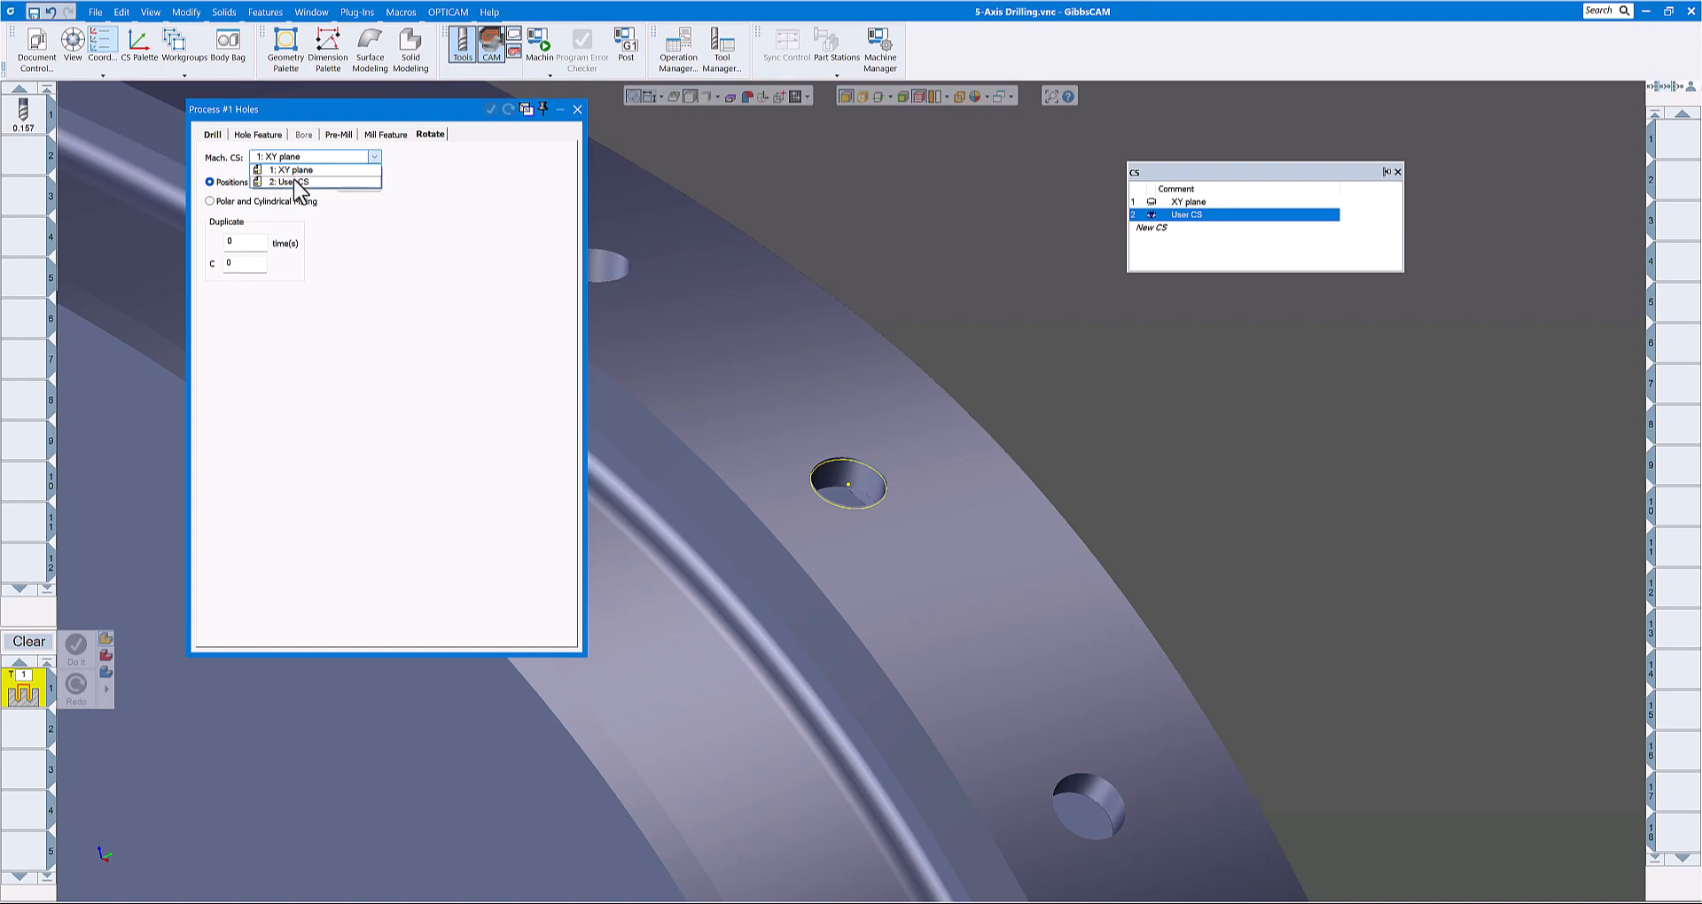
{"action": "left_click", "coordinate": [296, 181]}
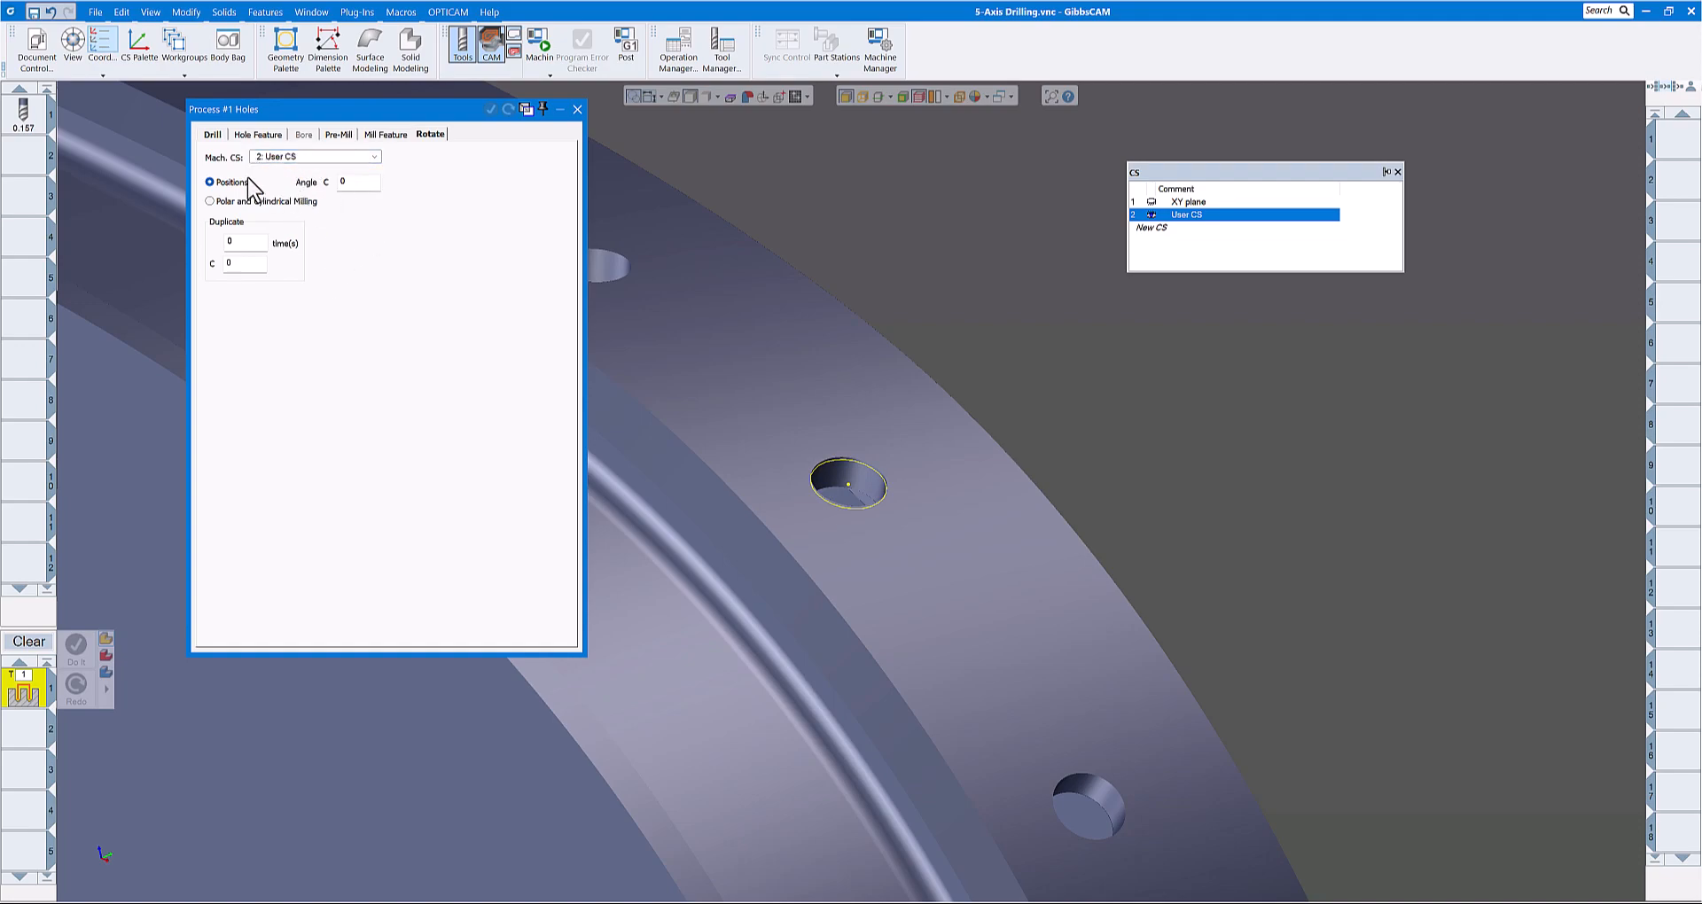
Step: Set the Holes process's surface level from the hole's centre point and its entry clearance plane to 6.5
{"action": "left_click", "coordinate": [213, 137]}
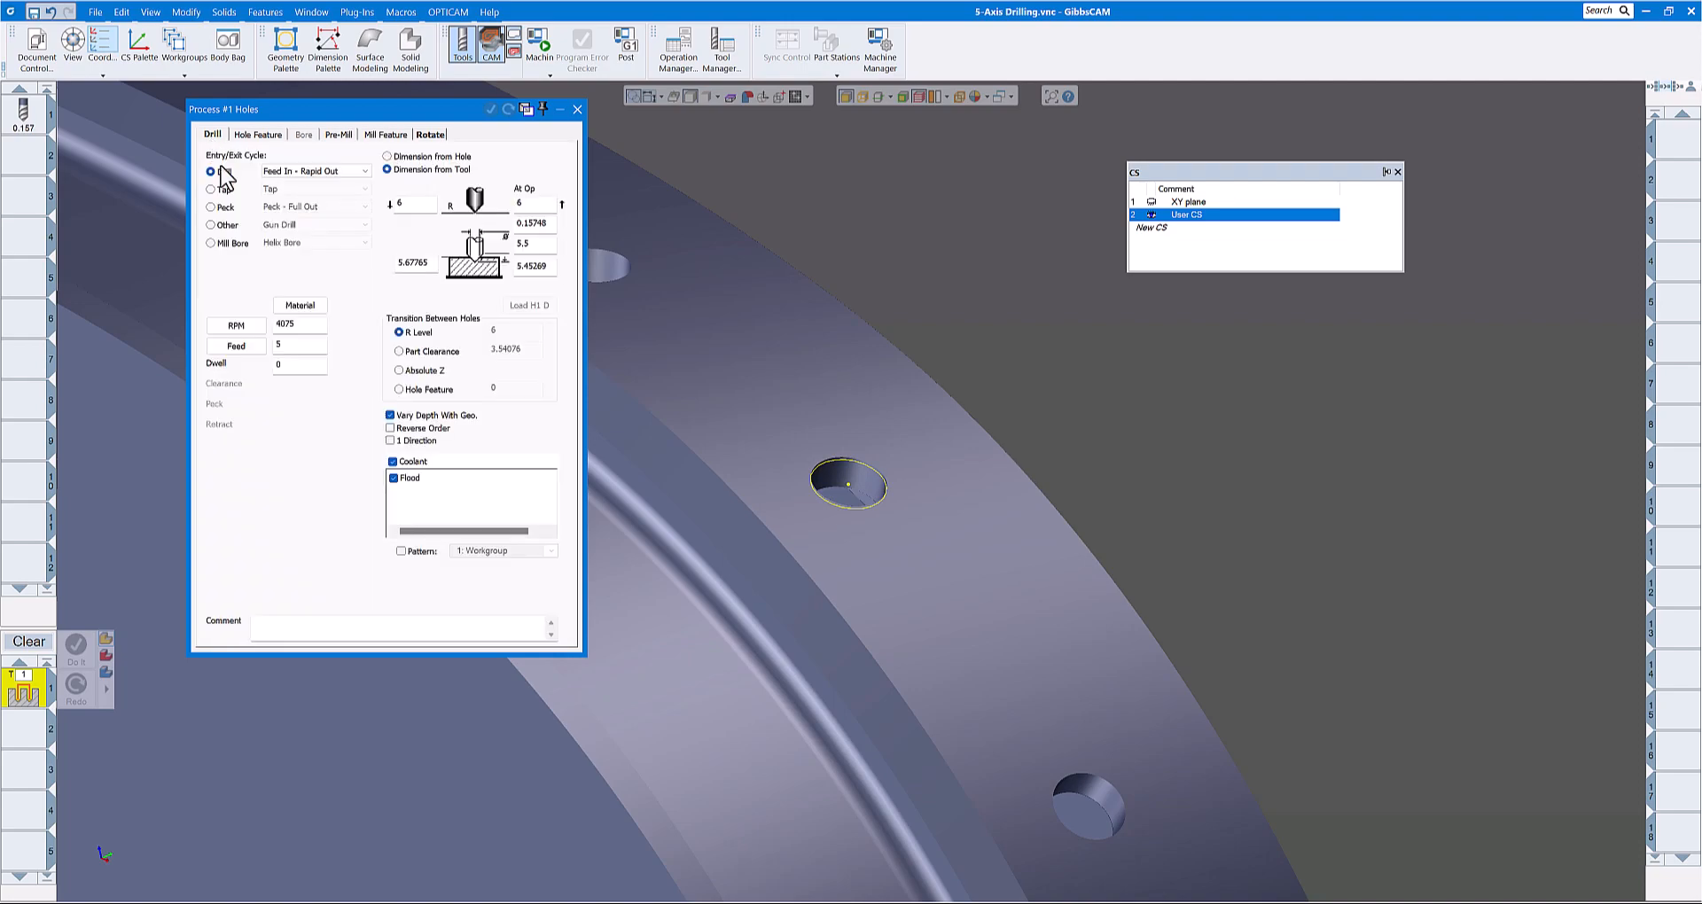
{"action": "double_click", "coordinate": [433, 264]}
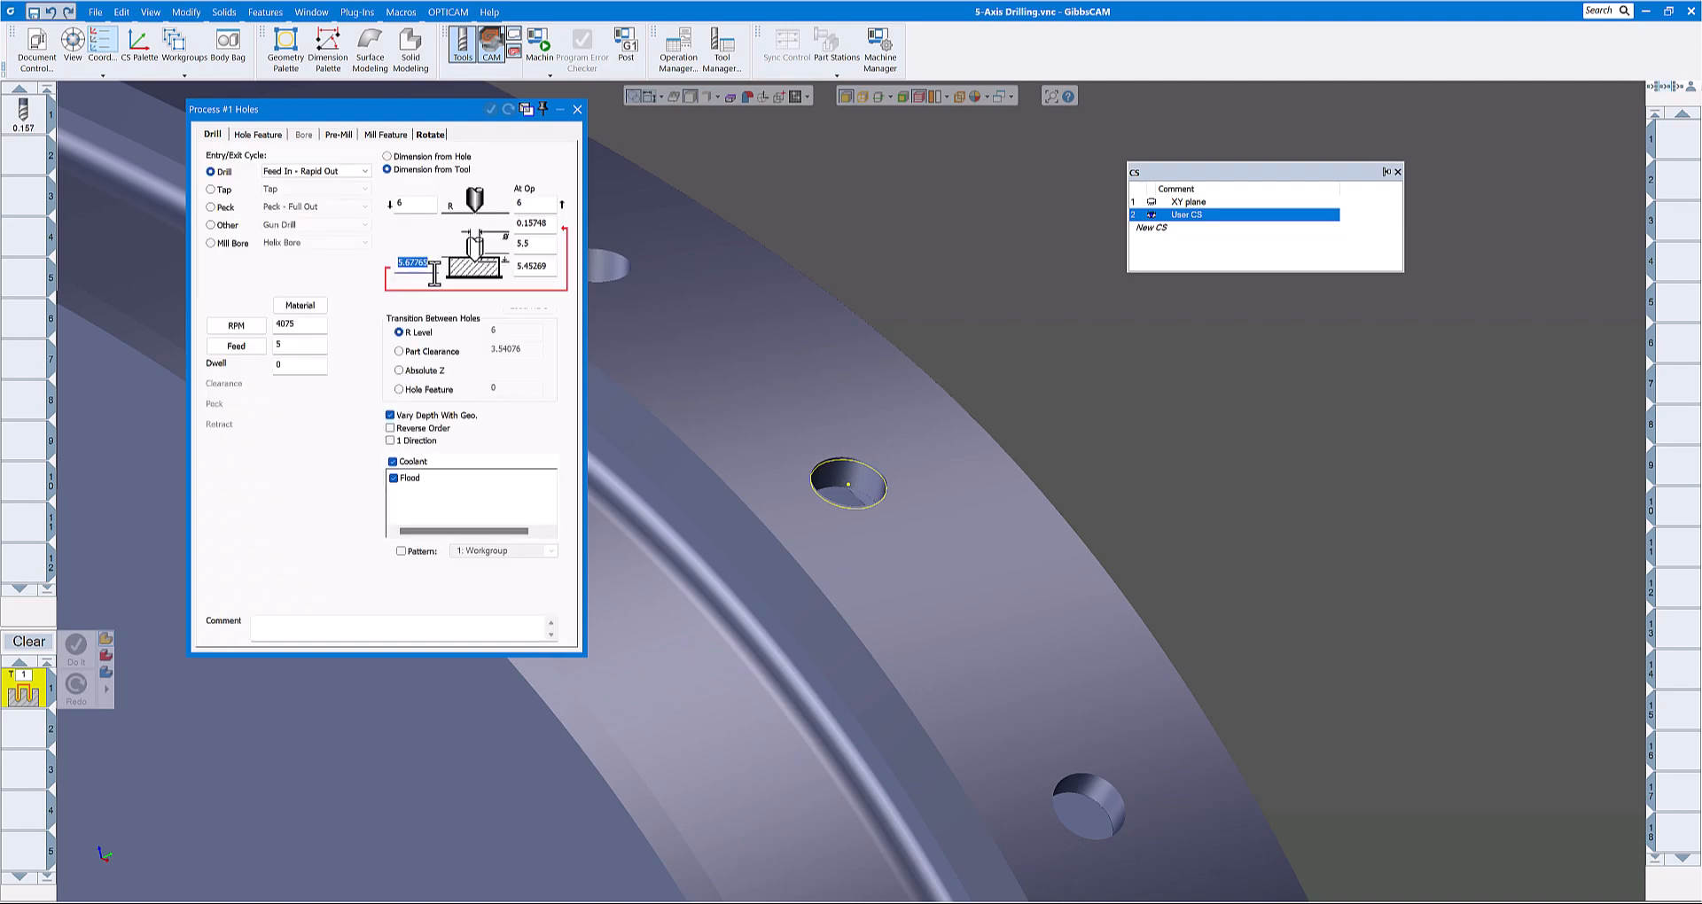
{"action": "left_click", "coordinate": [848, 488]}
{"action": "double_click", "coordinate": [412, 203]}
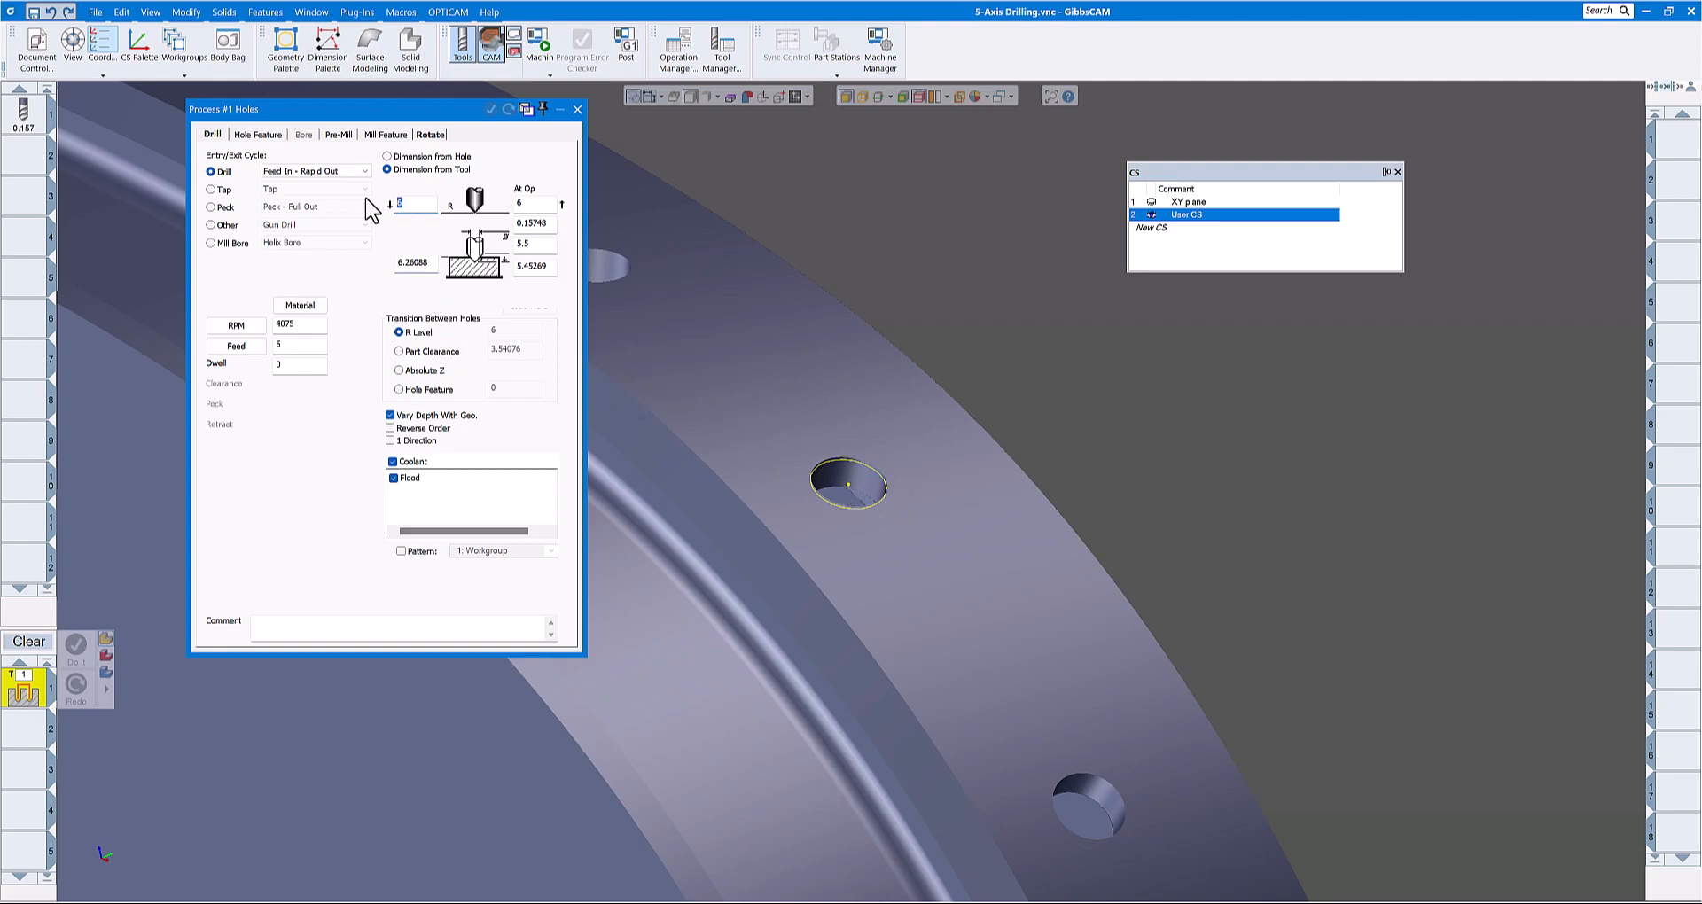
{"action": "type", "text": "6.5"}
{"action": "key", "text": "Tab"}
Step: Extract the hole's lower edge as circle geometry, enabling edge selection for the pick and turning it off again
{"action": "scroll", "coordinate": [855, 498], "scroll_direction": "up", "scroll_amount": 3}
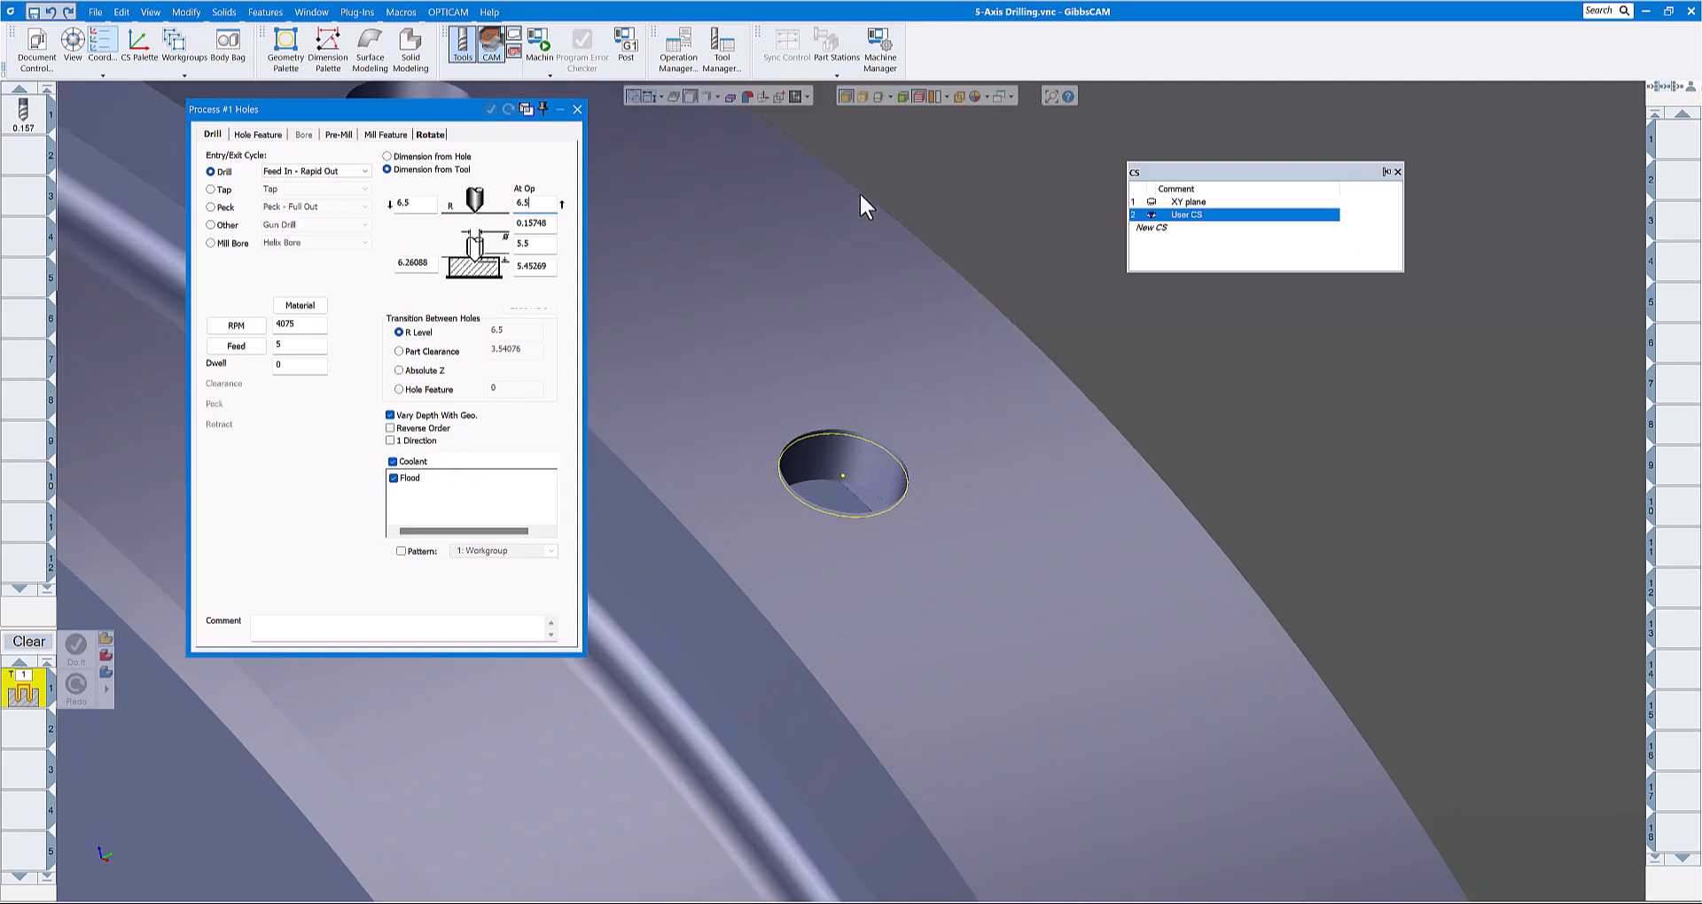
{"action": "left_click", "coordinate": [860, 102]}
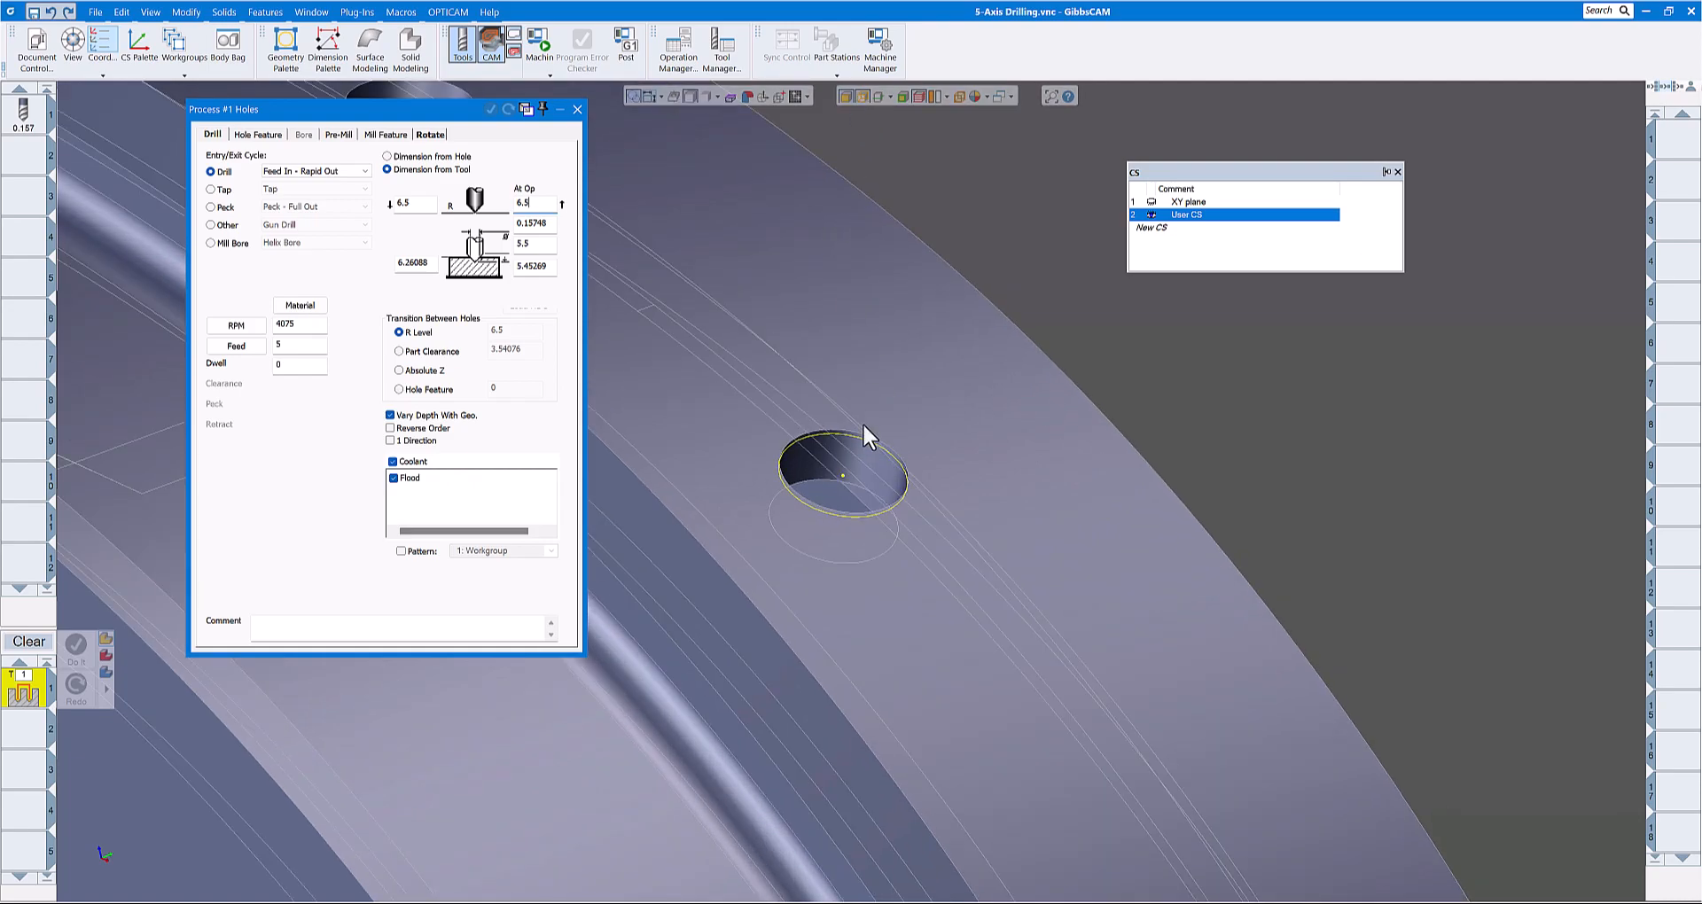
{"action": "left_click", "coordinate": [819, 477]}
{"action": "right_click", "coordinate": [822, 476]}
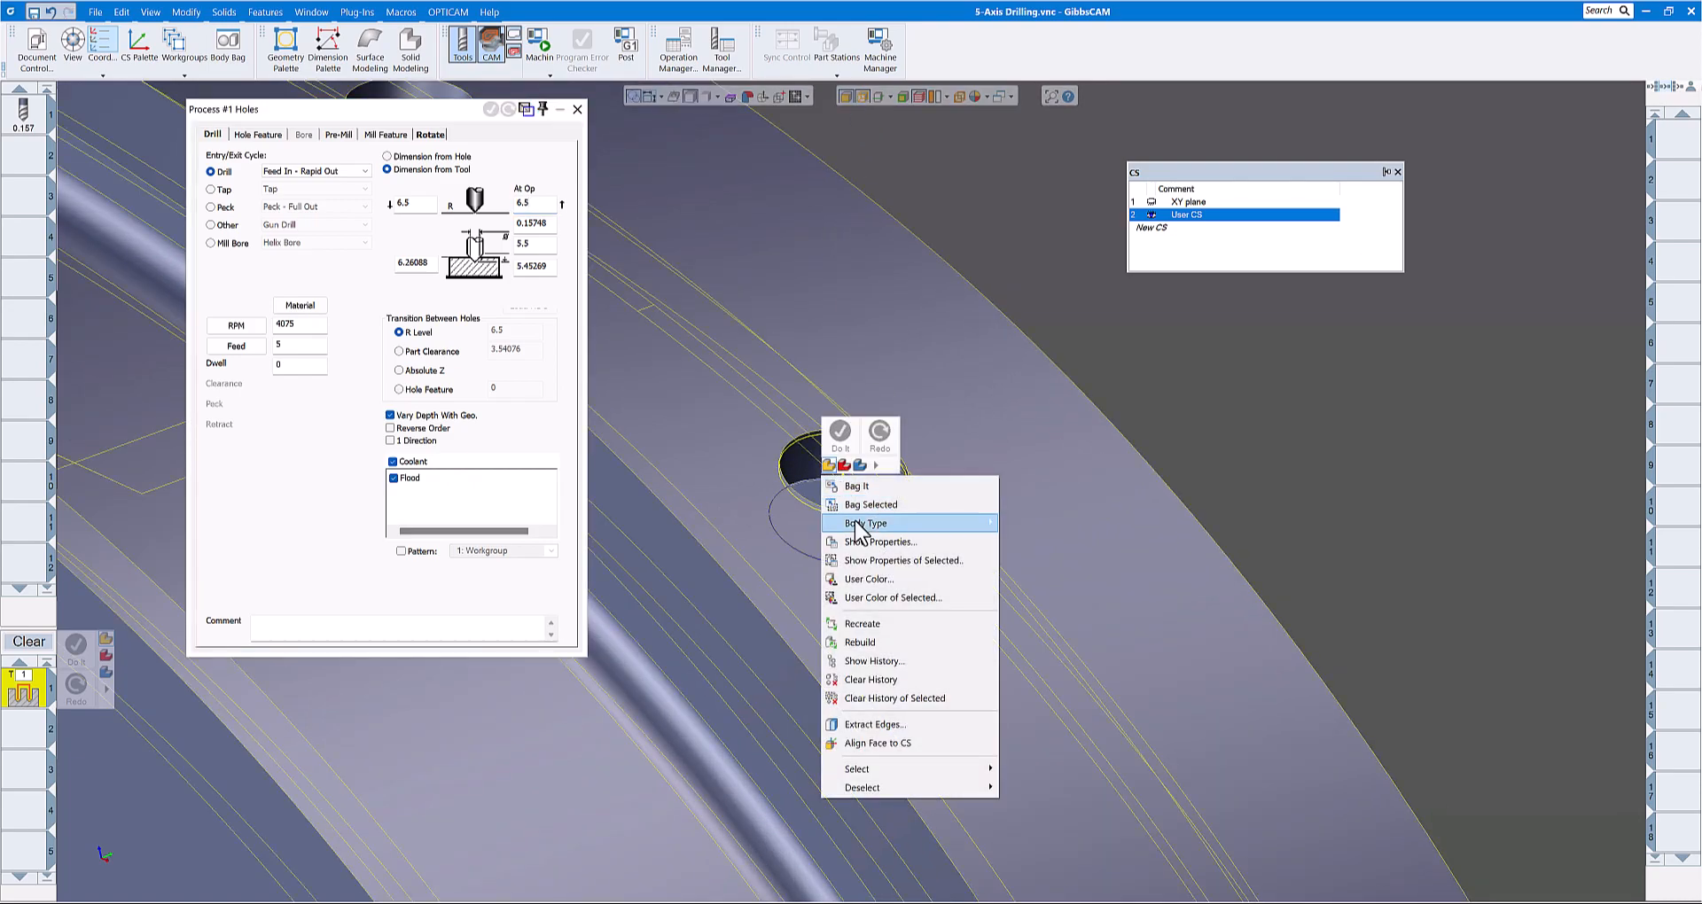
{"action": "left_click", "coordinate": [878, 724]}
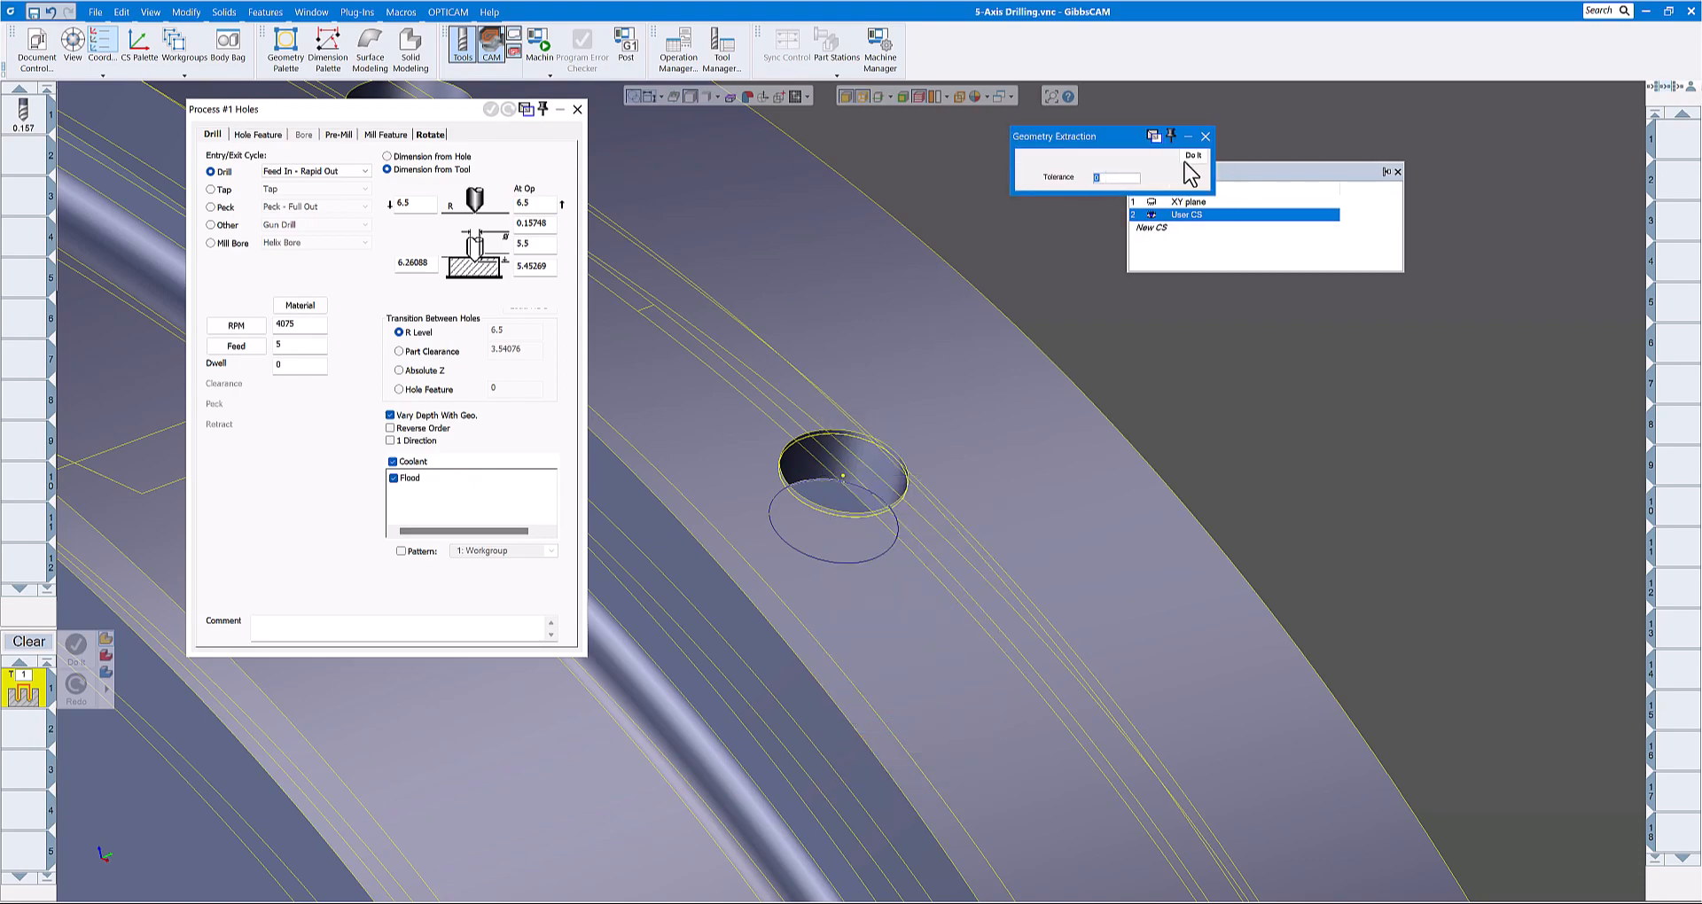
{"action": "left_click", "coordinate": [1205, 137]}
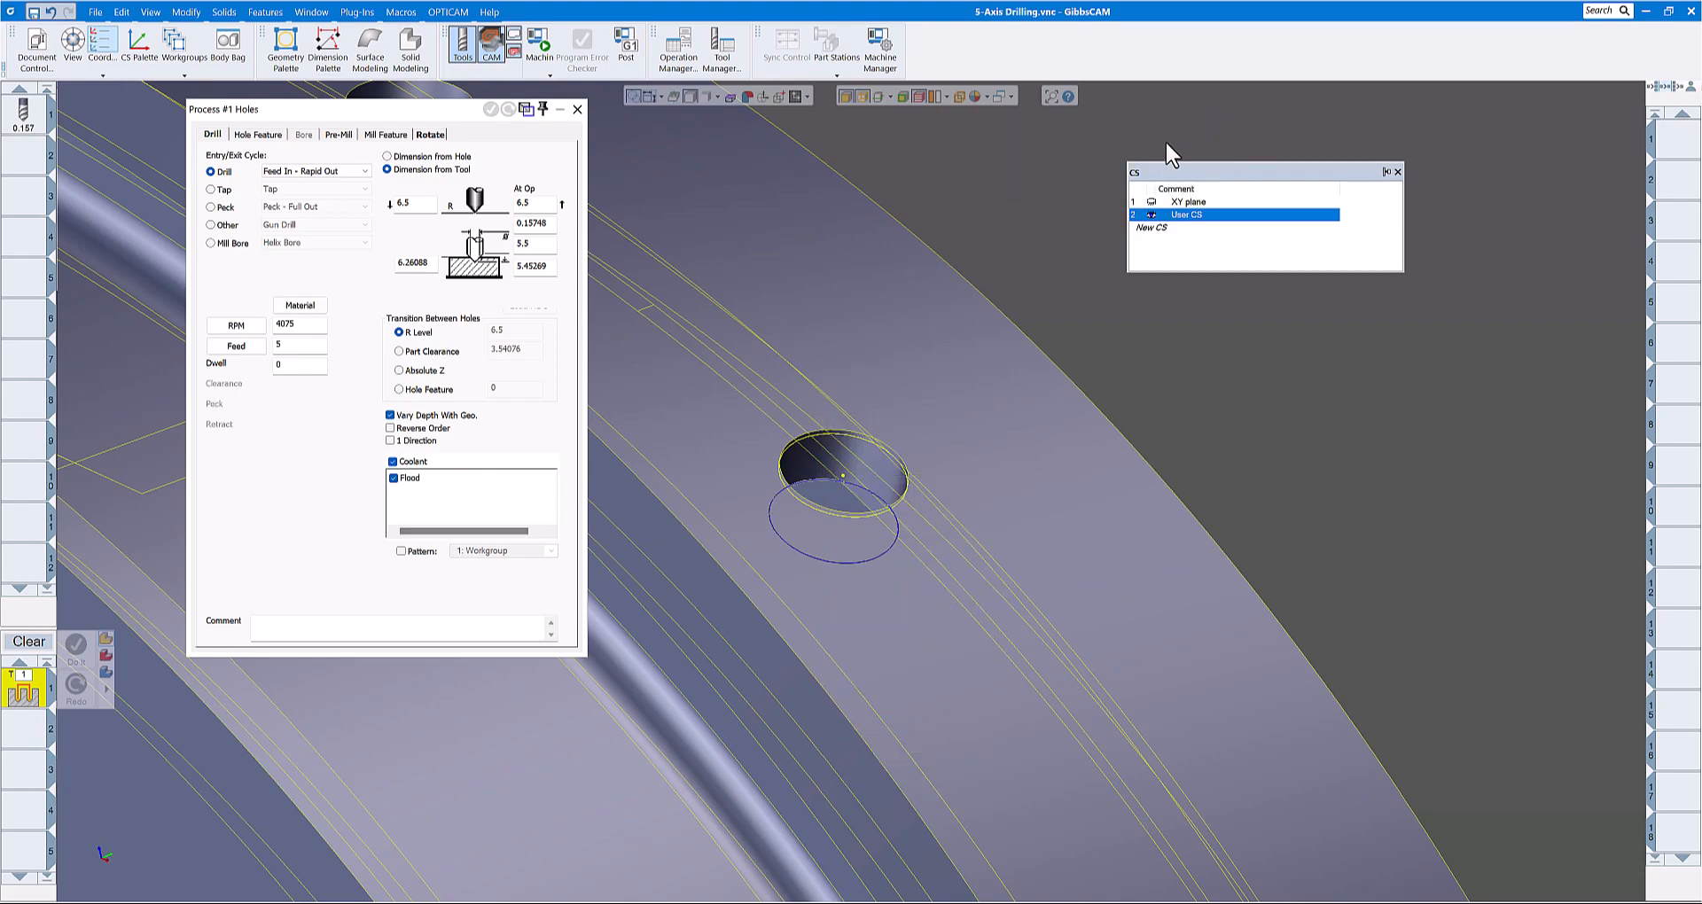
{"action": "left_click", "coordinate": [876, 94]}
{"action": "left_click", "coordinate": [876, 94]}
Step: Set the full-diameter drilling depth of the Holes process to 6
{"action": "left_click", "coordinate": [544, 247]}
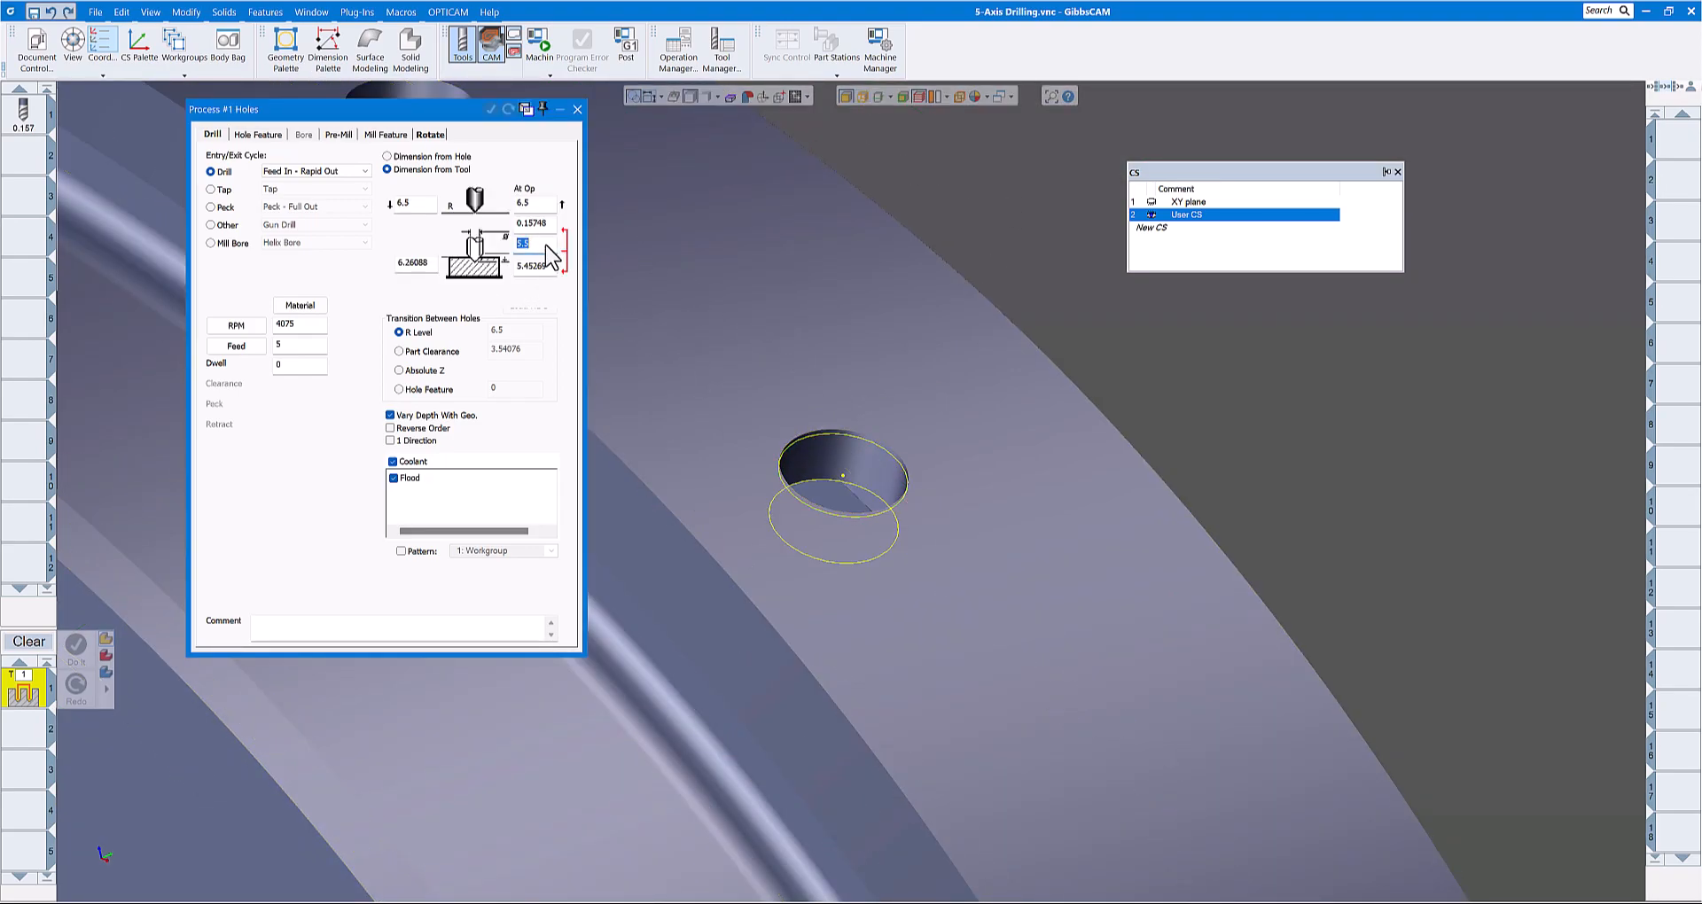
{"action": "left_click", "coordinate": [829, 482]}
{"action": "left_click", "coordinate": [536, 244]}
{"action": "type", "text": "6."}
{"action": "left_click", "coordinate": [529, 269]}
Step: Generate the drilling operation on the point at the hole's centre
{"action": "left_click", "coordinate": [840, 472]}
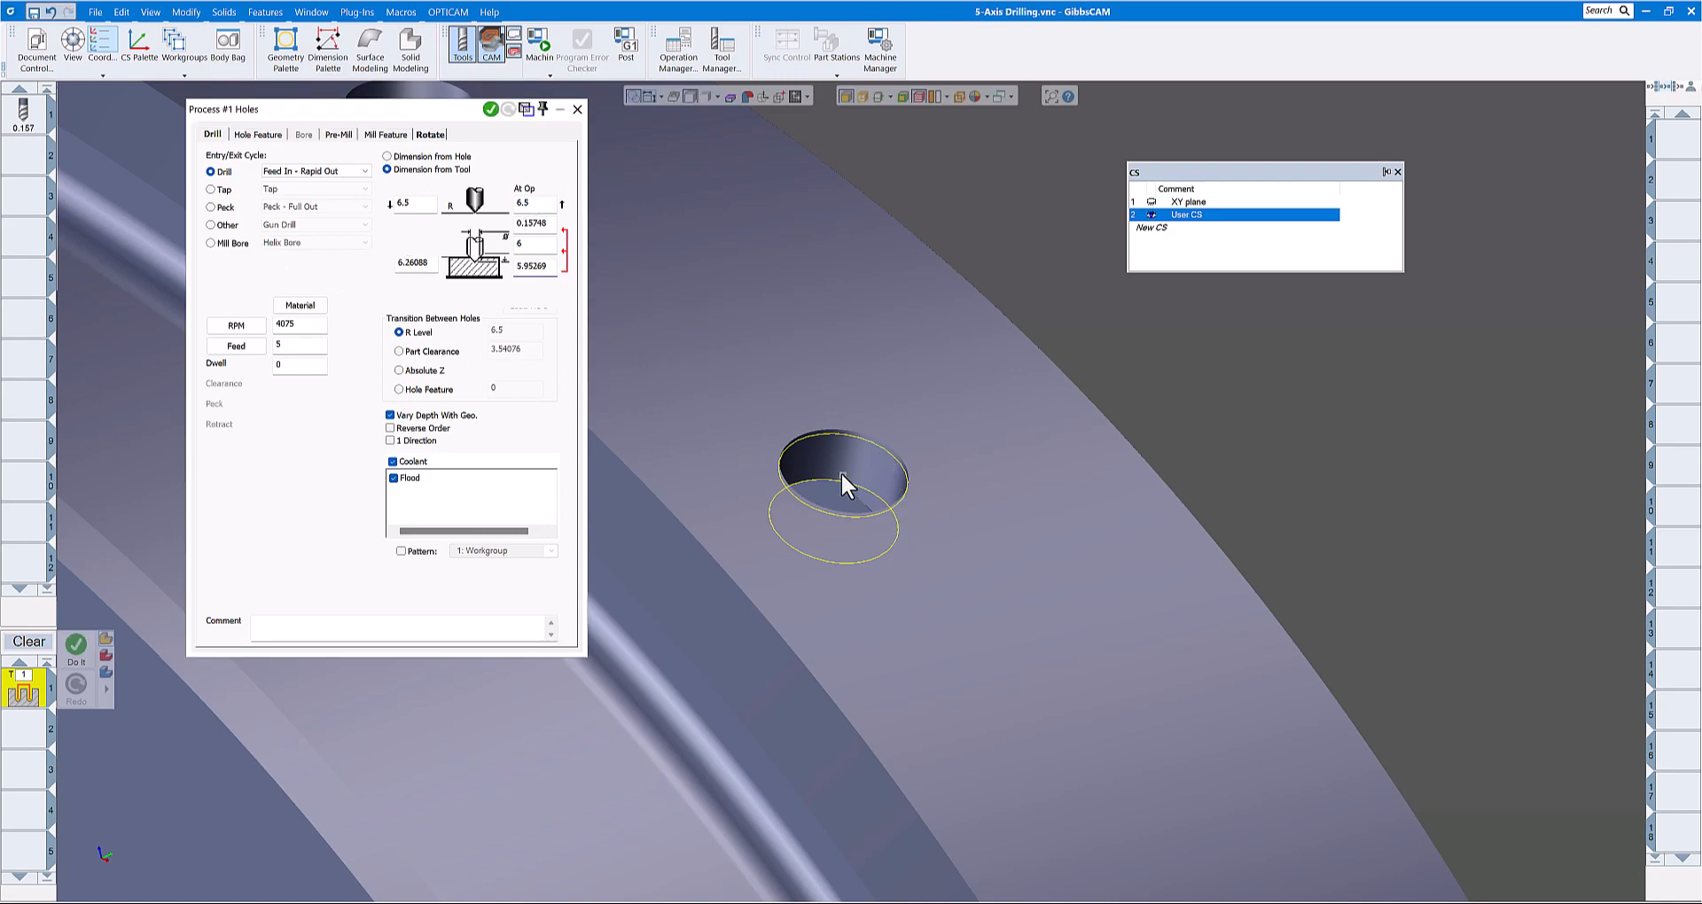
{"action": "left_click", "coordinate": [490, 109]}
{"action": "scroll", "coordinate": [795, 349], "scroll_direction": "down", "scroll_amount": 2}
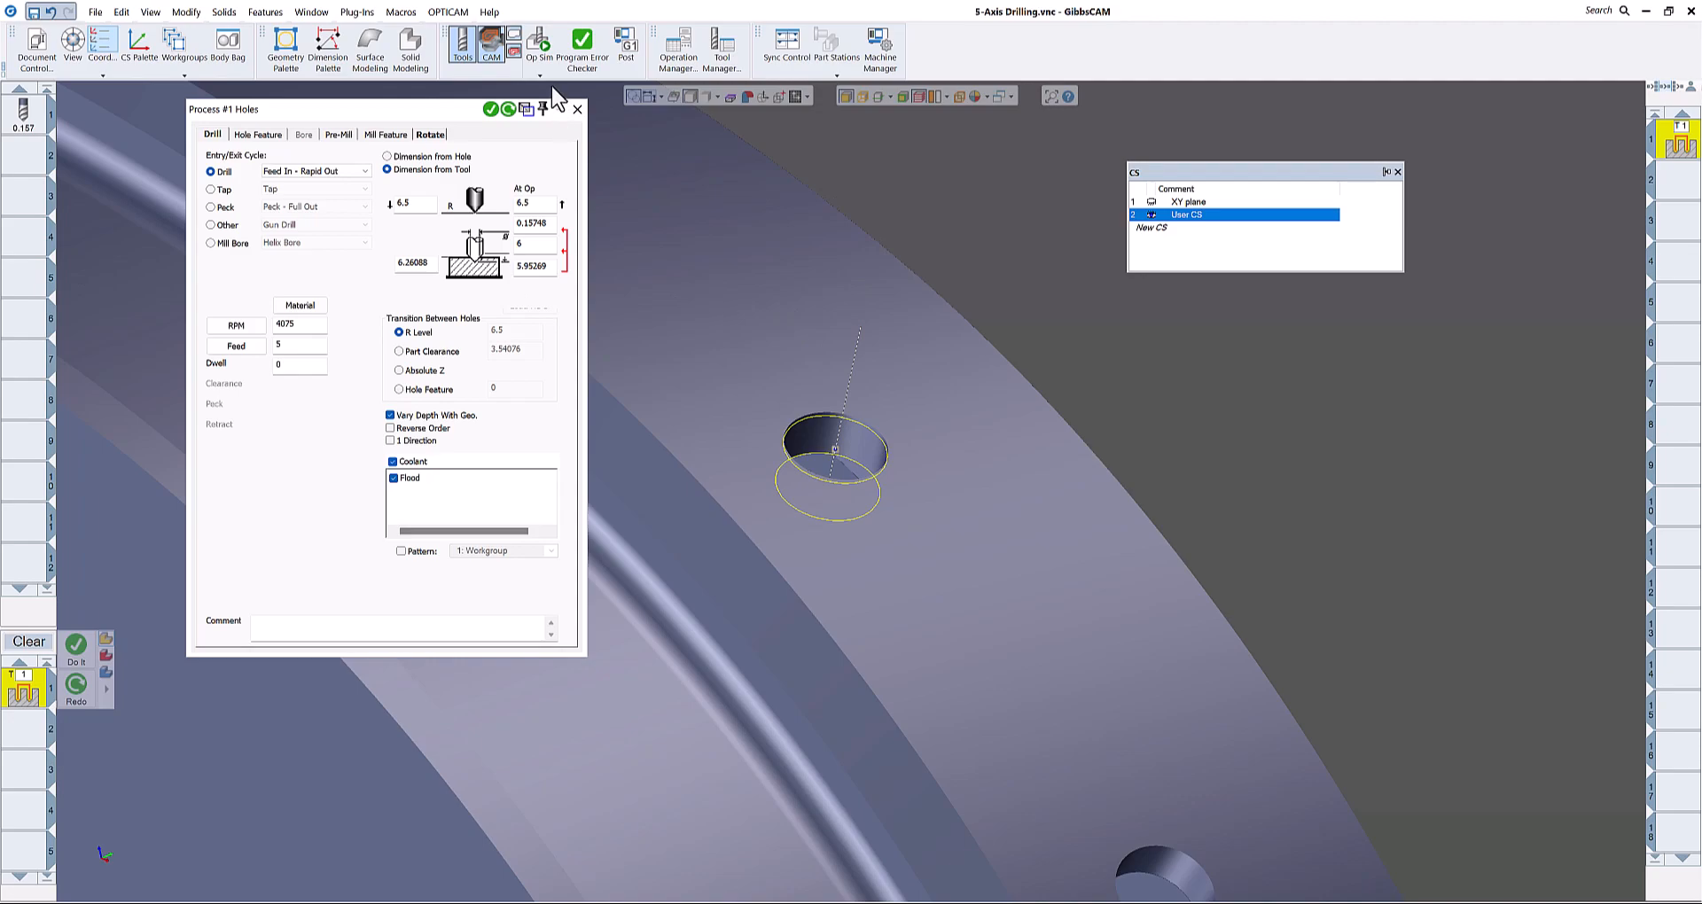
Step: Simulate the drilling operation on the part with Op Sim
{"action": "left_click", "coordinate": [541, 75]}
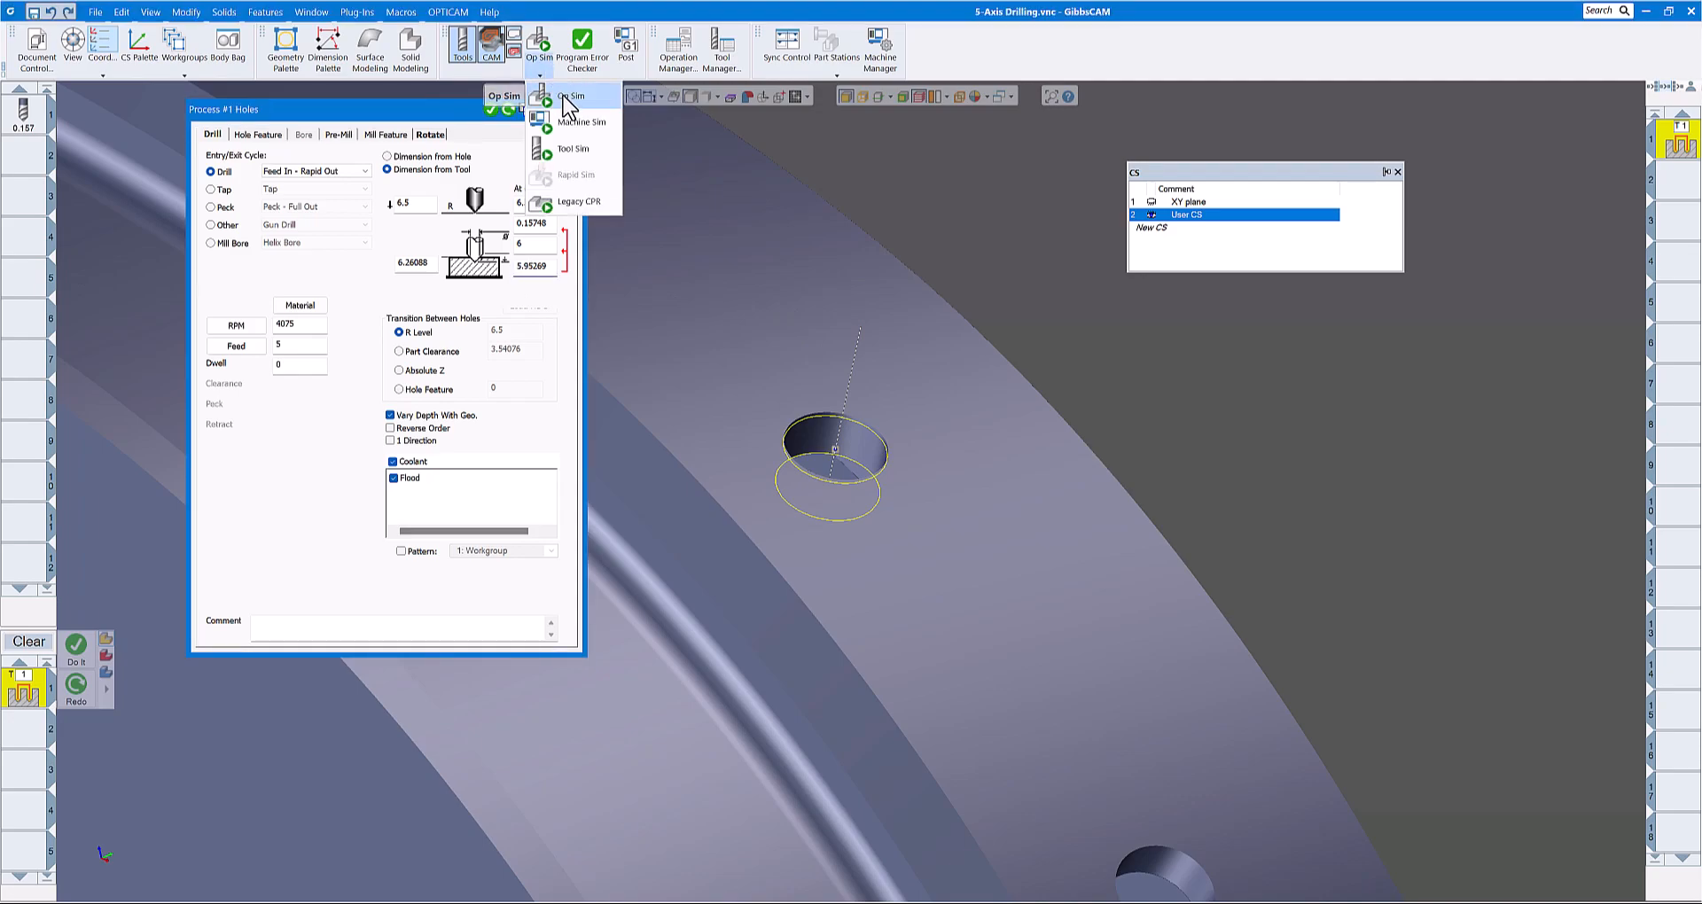
{"action": "left_click", "coordinate": [570, 106]}
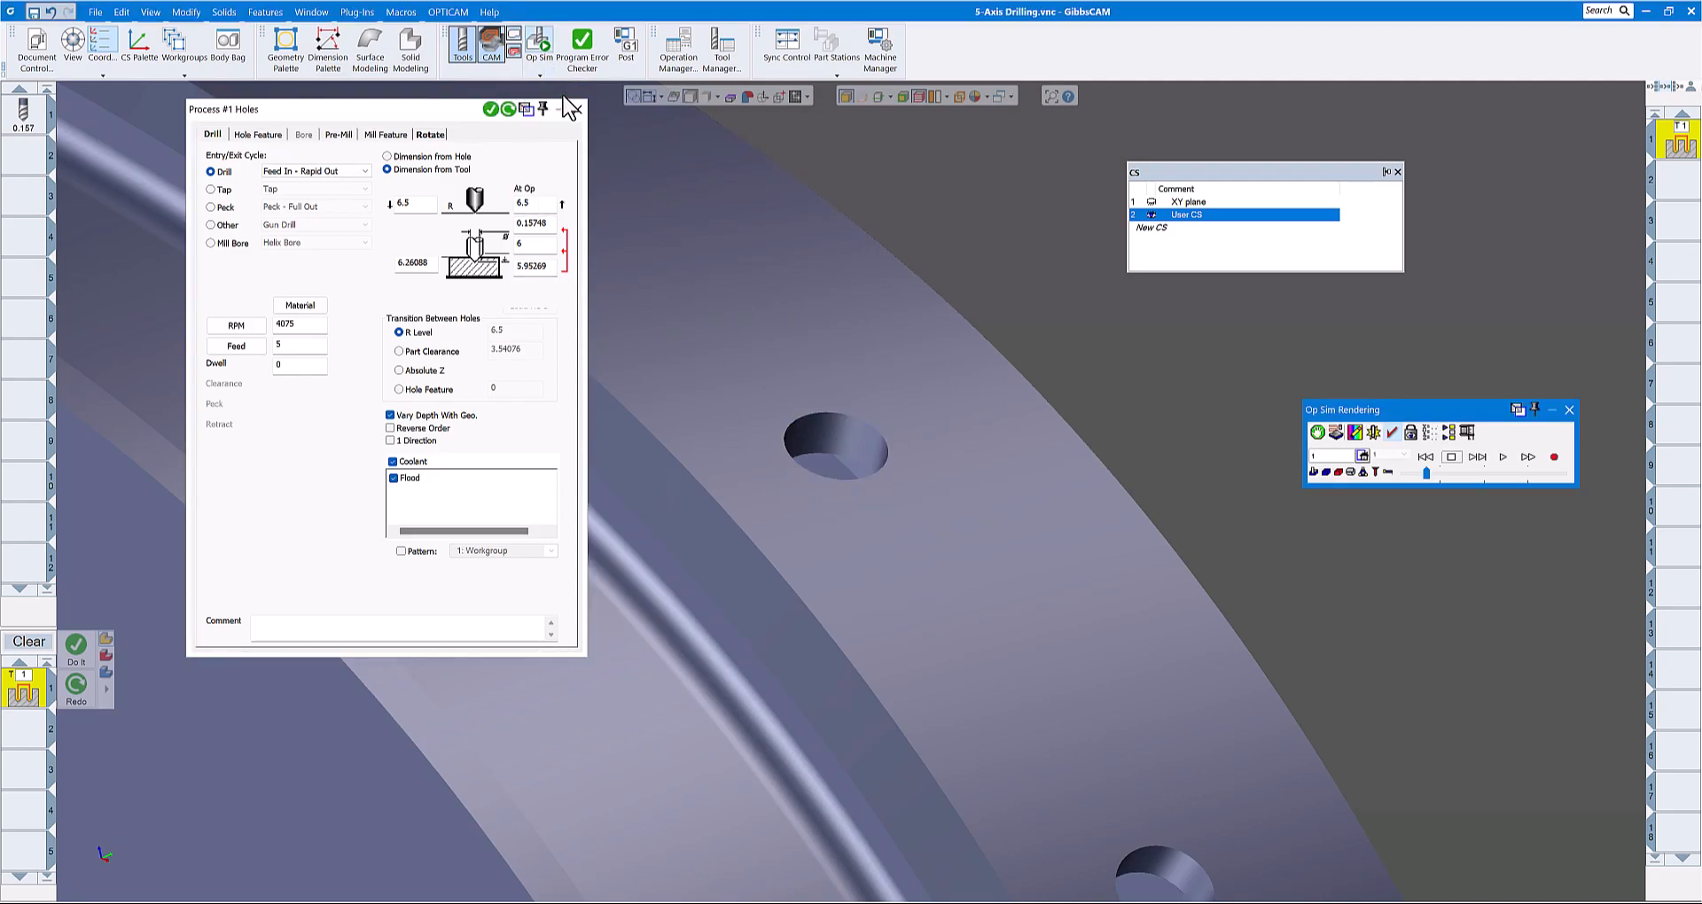
{"action": "left_click", "coordinate": [1477, 457]}
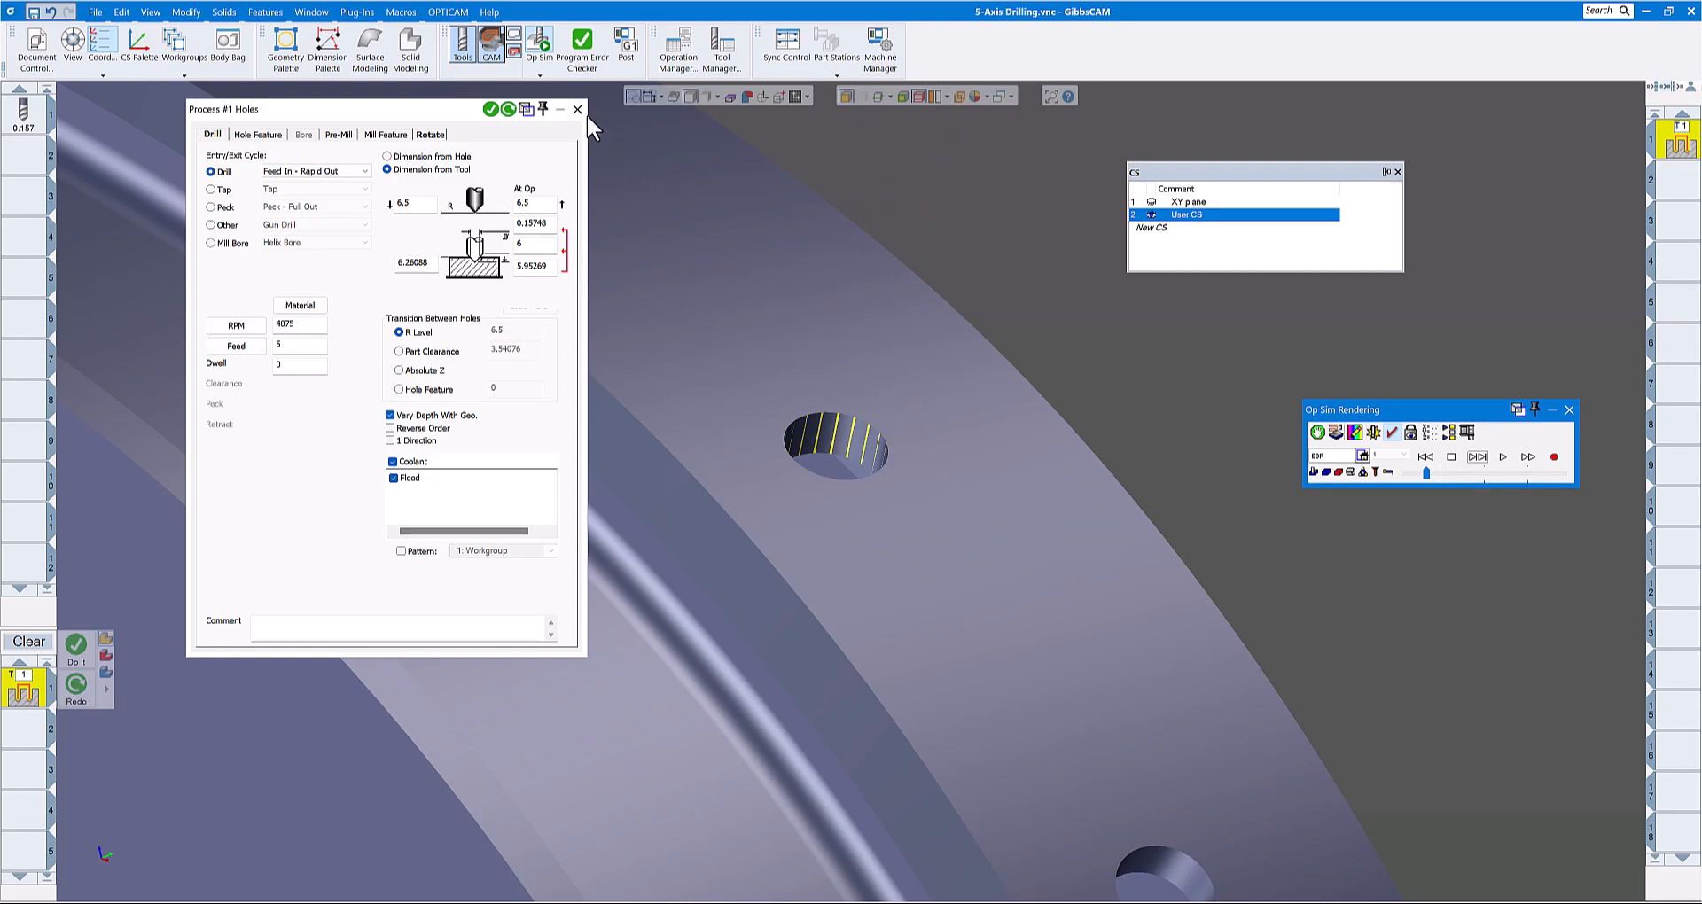
Step: Run the drilling operation in Machine Sim with the Holes process and coordinate system windows closed, and exit the simulation
{"action": "left_click", "coordinate": [540, 77]}
{"action": "left_click", "coordinate": [567, 129]}
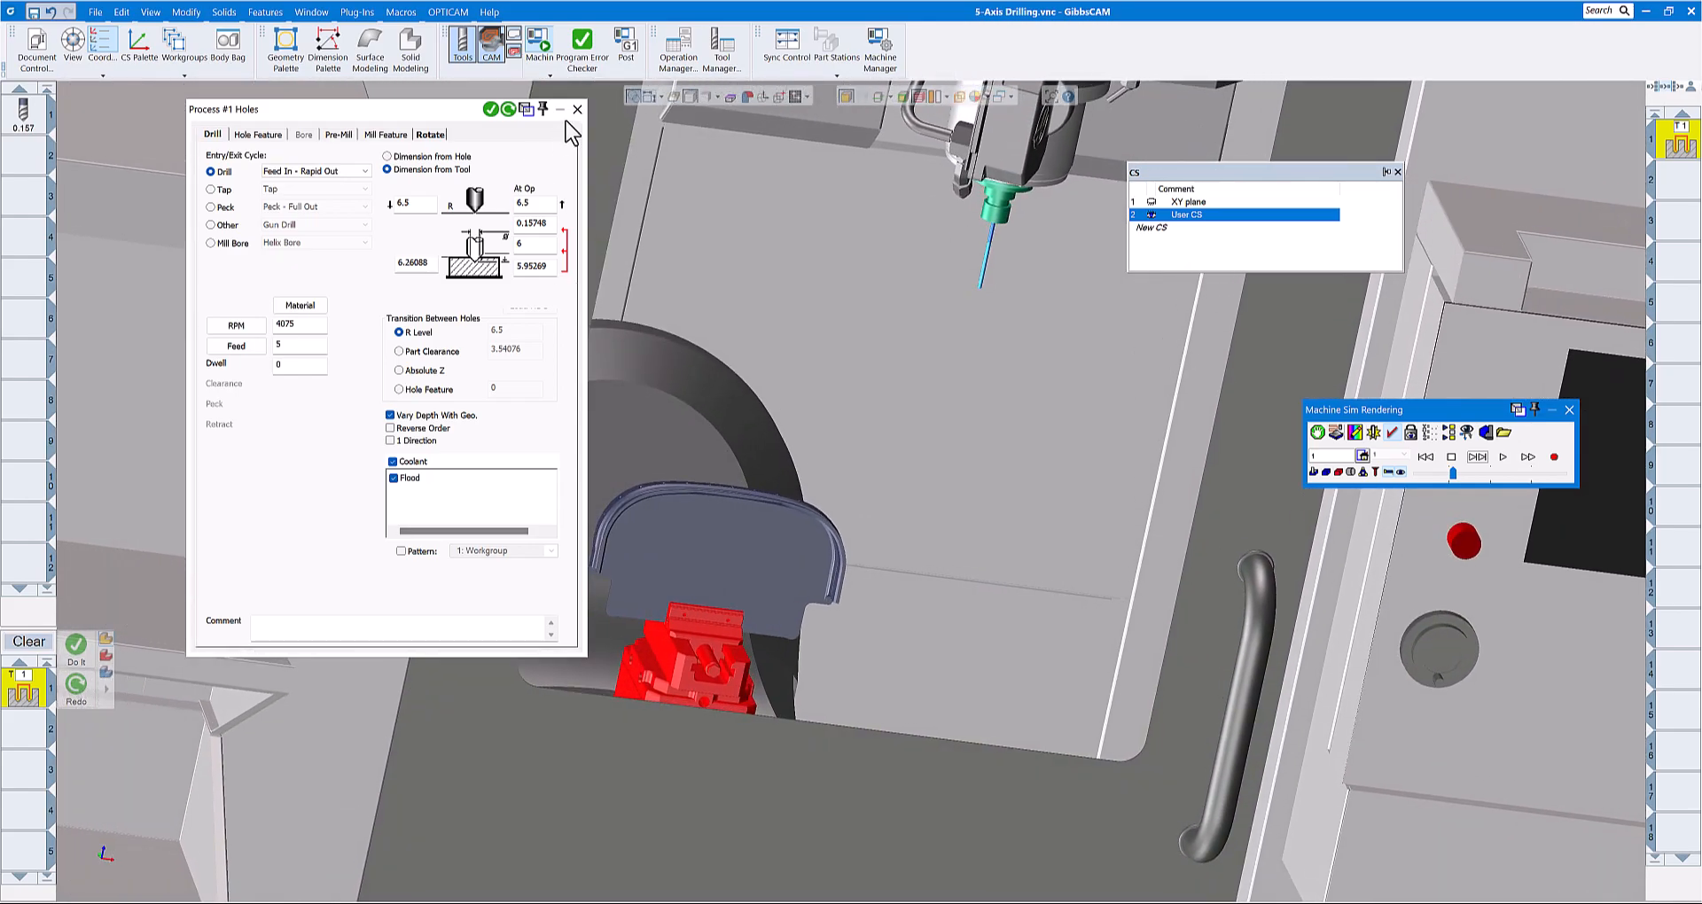
{"action": "left_click", "coordinate": [576, 110]}
{"action": "left_click", "coordinate": [1399, 172]}
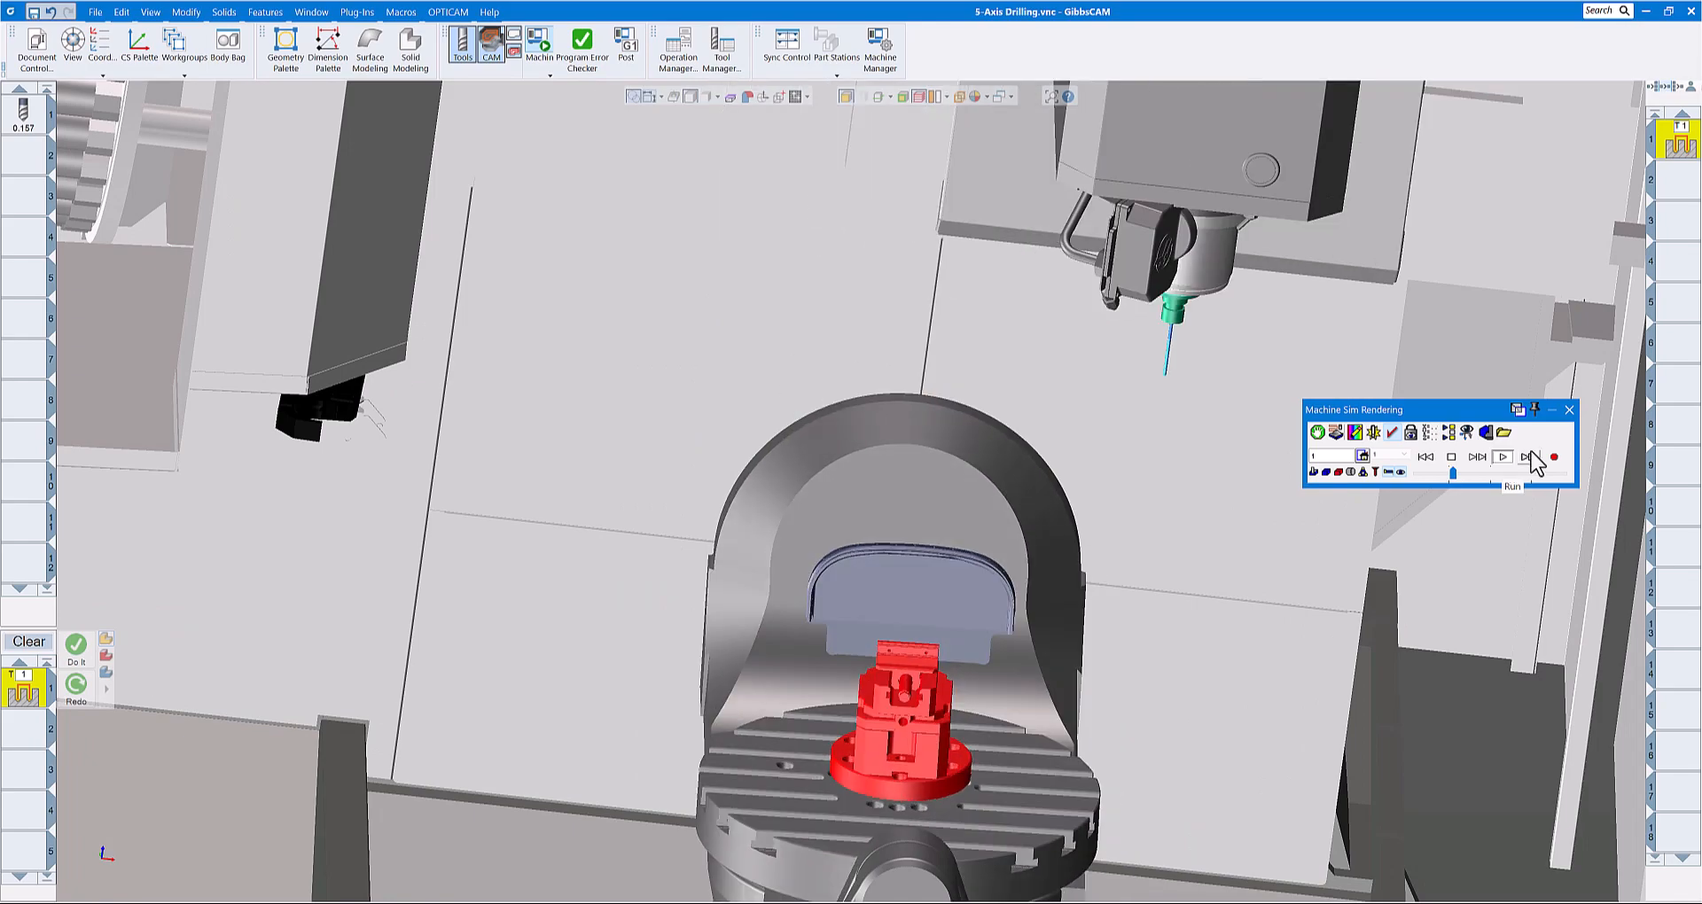
{"action": "left_click", "coordinate": [1569, 410]}
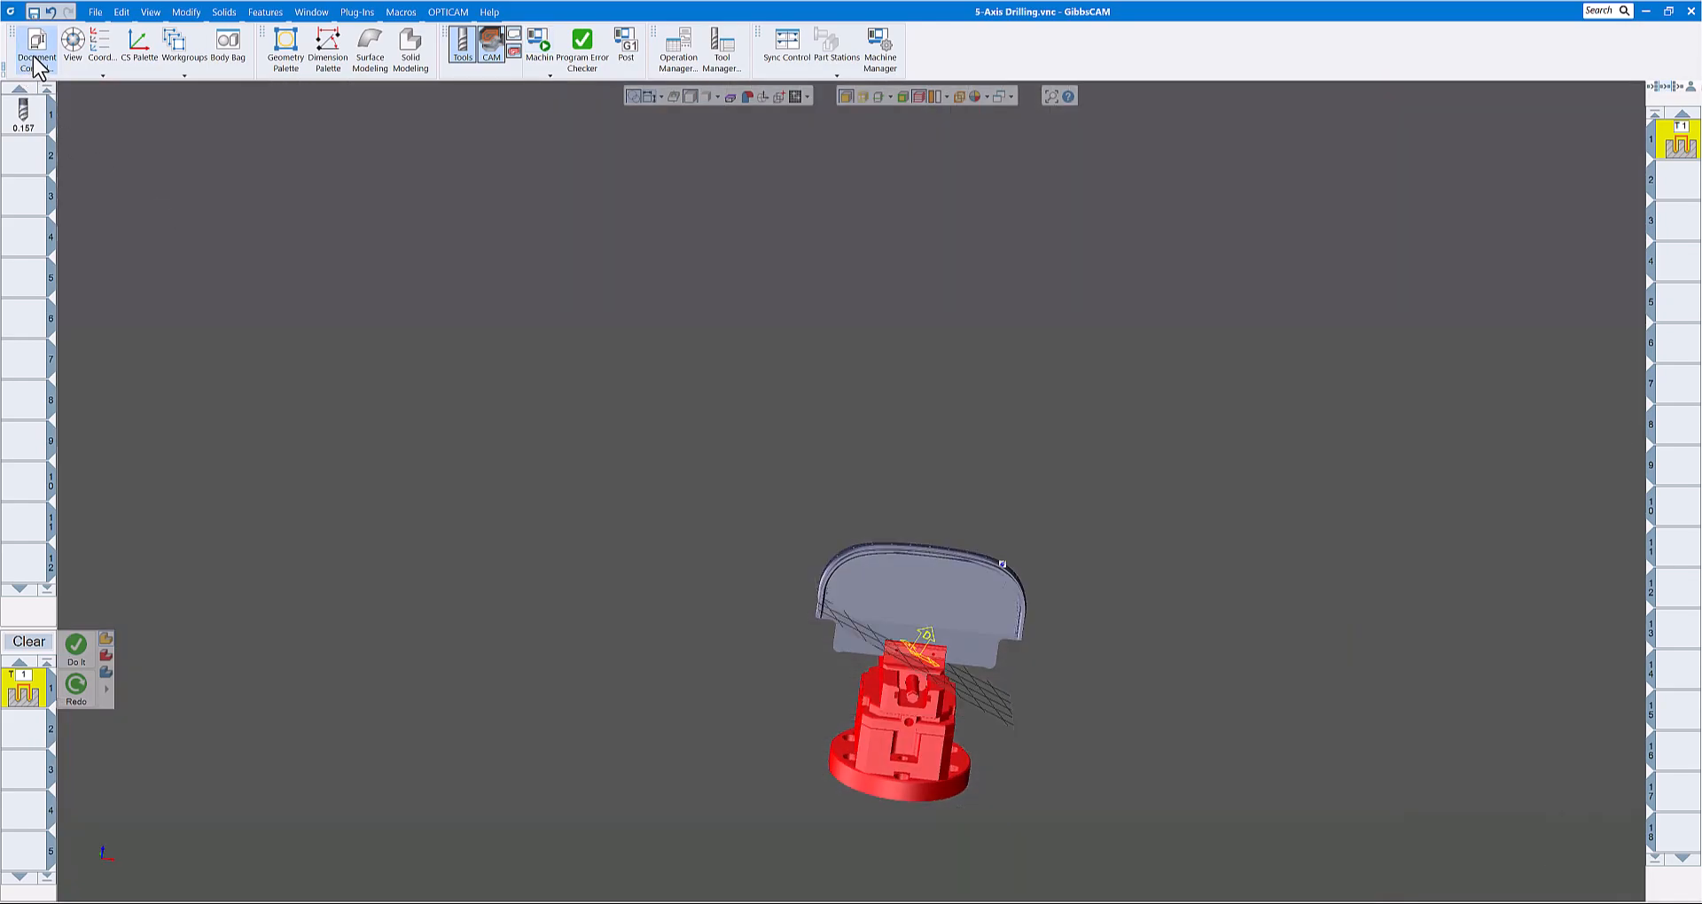
Step: Set the document's clearance to 8 and rerun the drilling operation in Machine Sim
{"action": "left_click", "coordinate": [37, 64]}
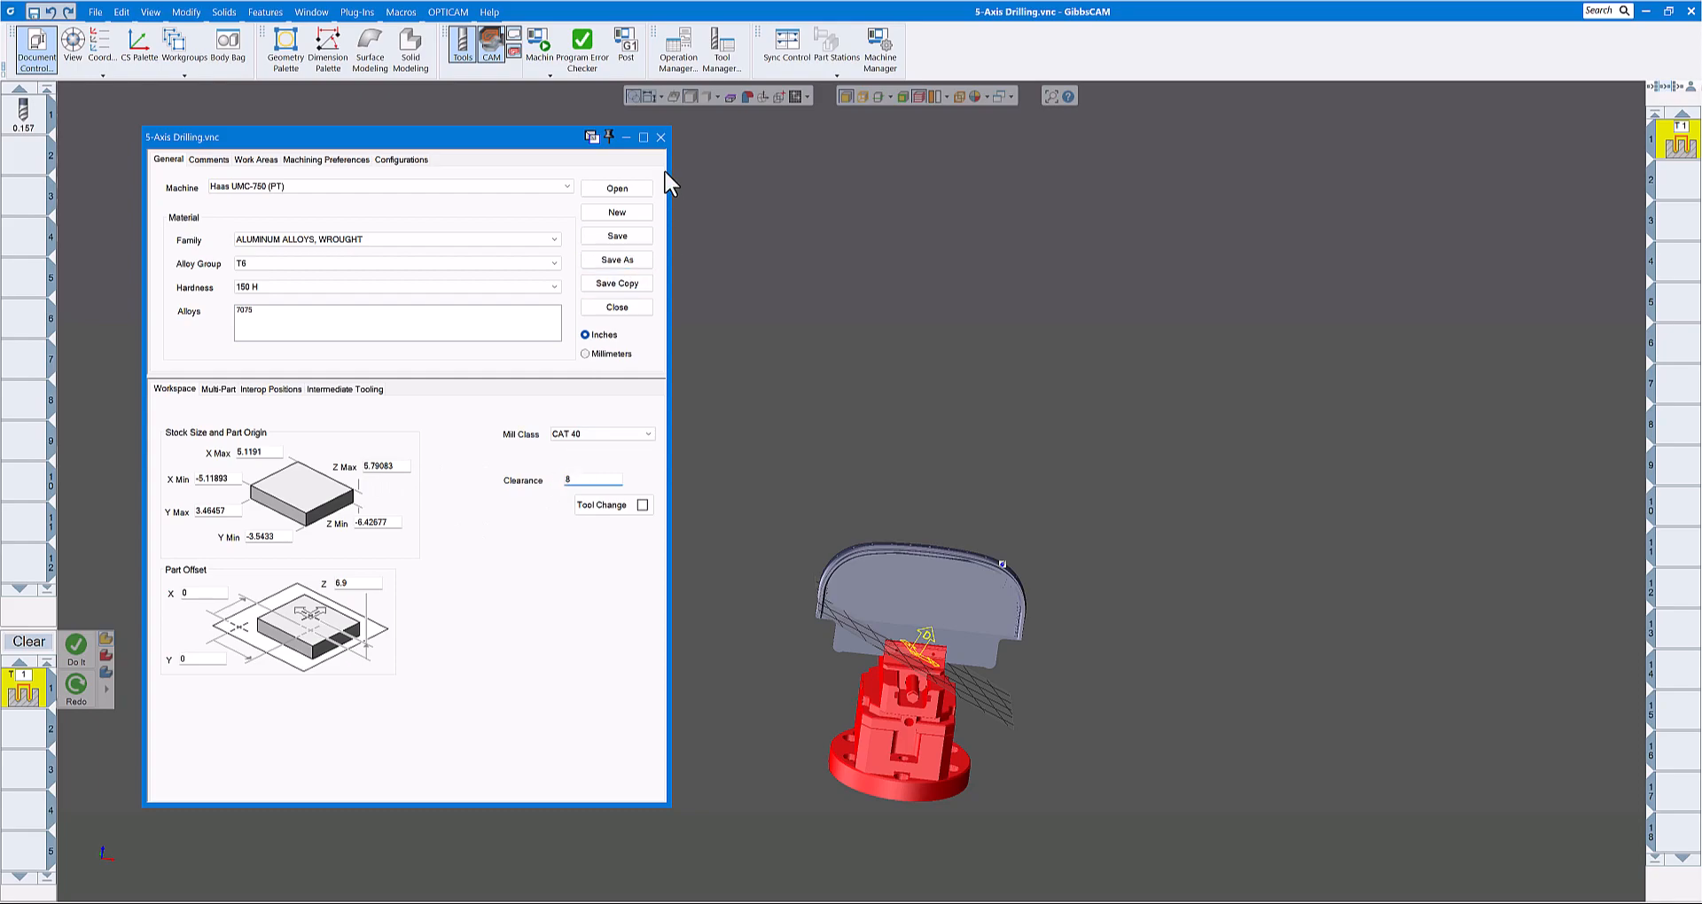
{"action": "left_click", "coordinate": [660, 136]}
{"action": "left_click", "coordinate": [543, 51]}
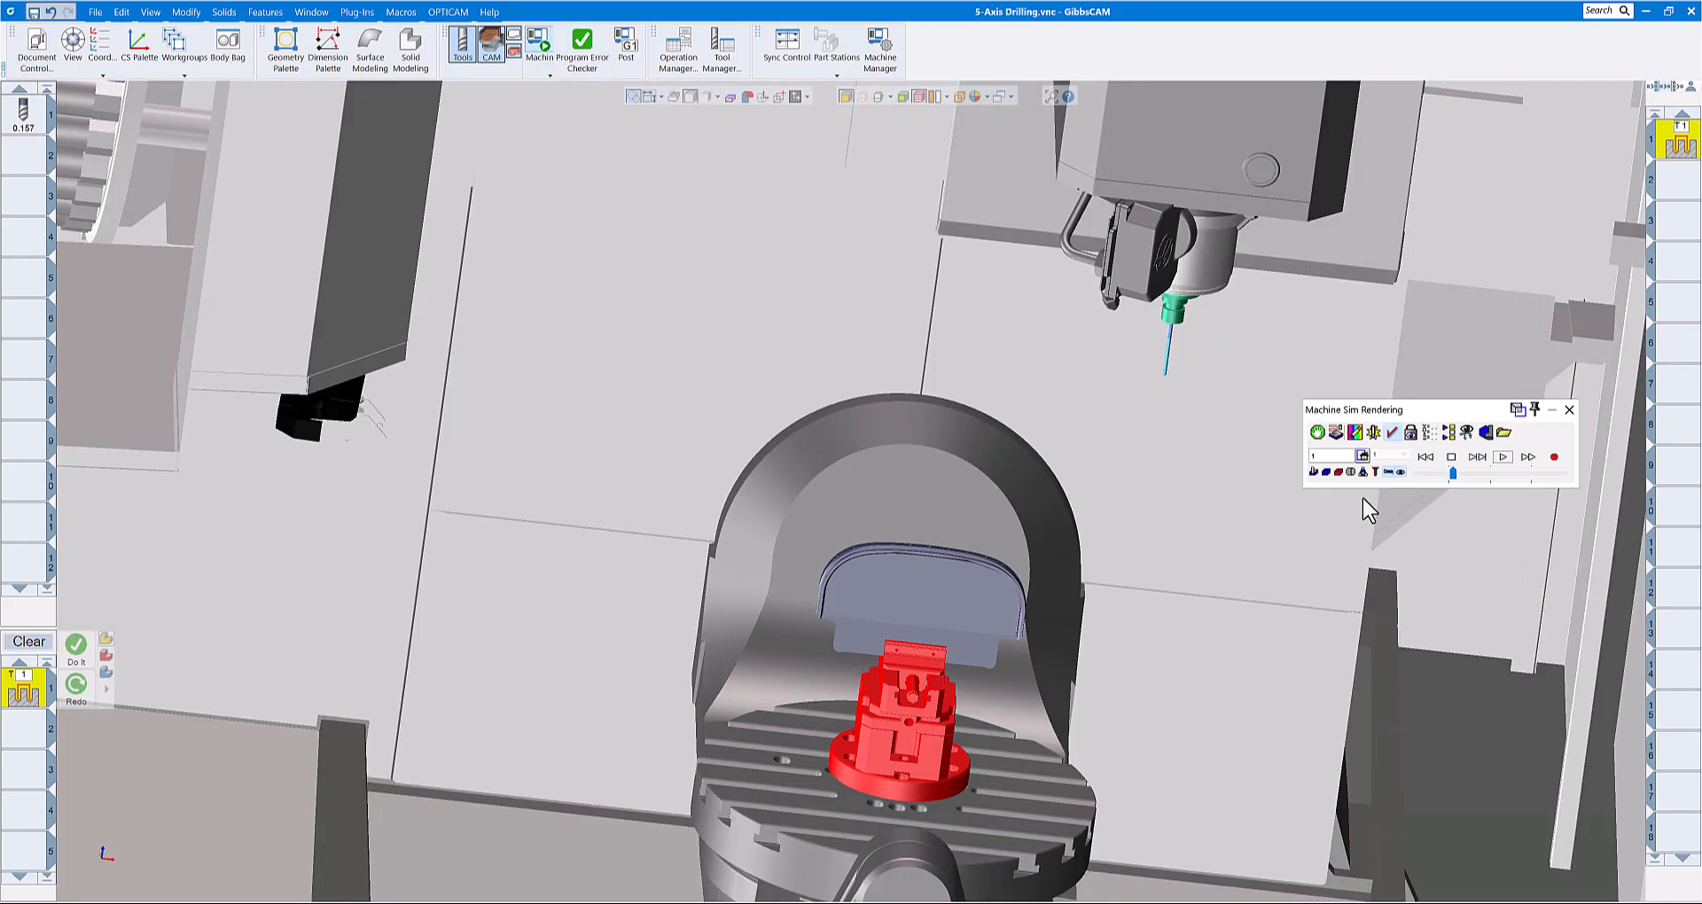
{"action": "left_click", "coordinate": [1502, 458]}
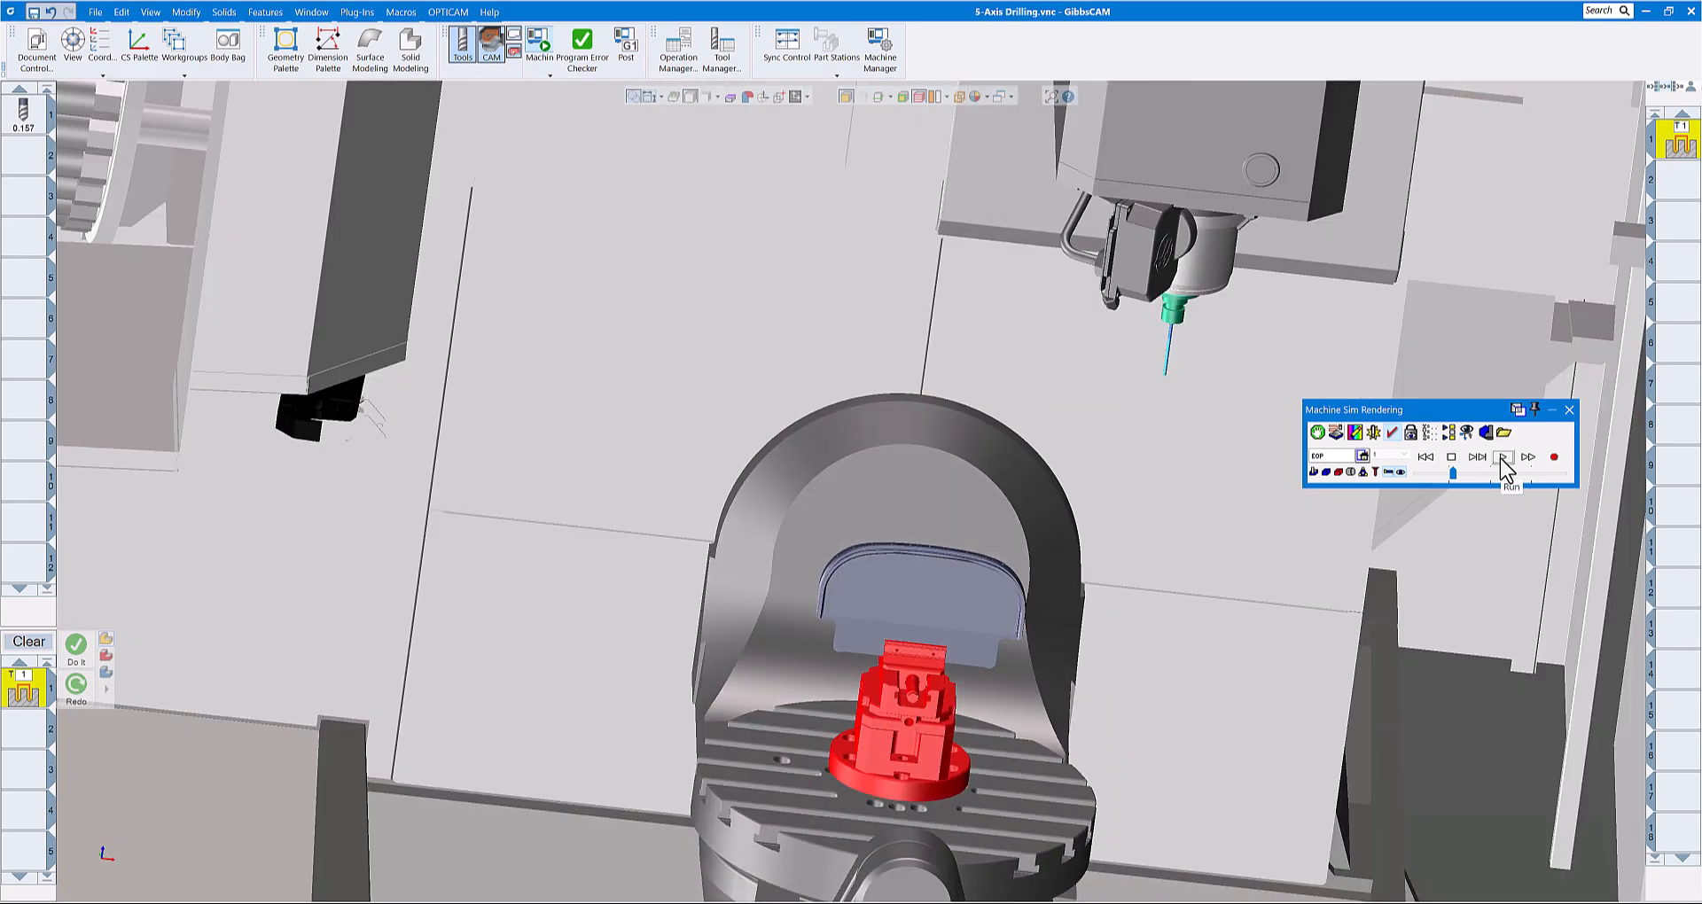
{"action": "left_click", "coordinate": [1569, 410]}
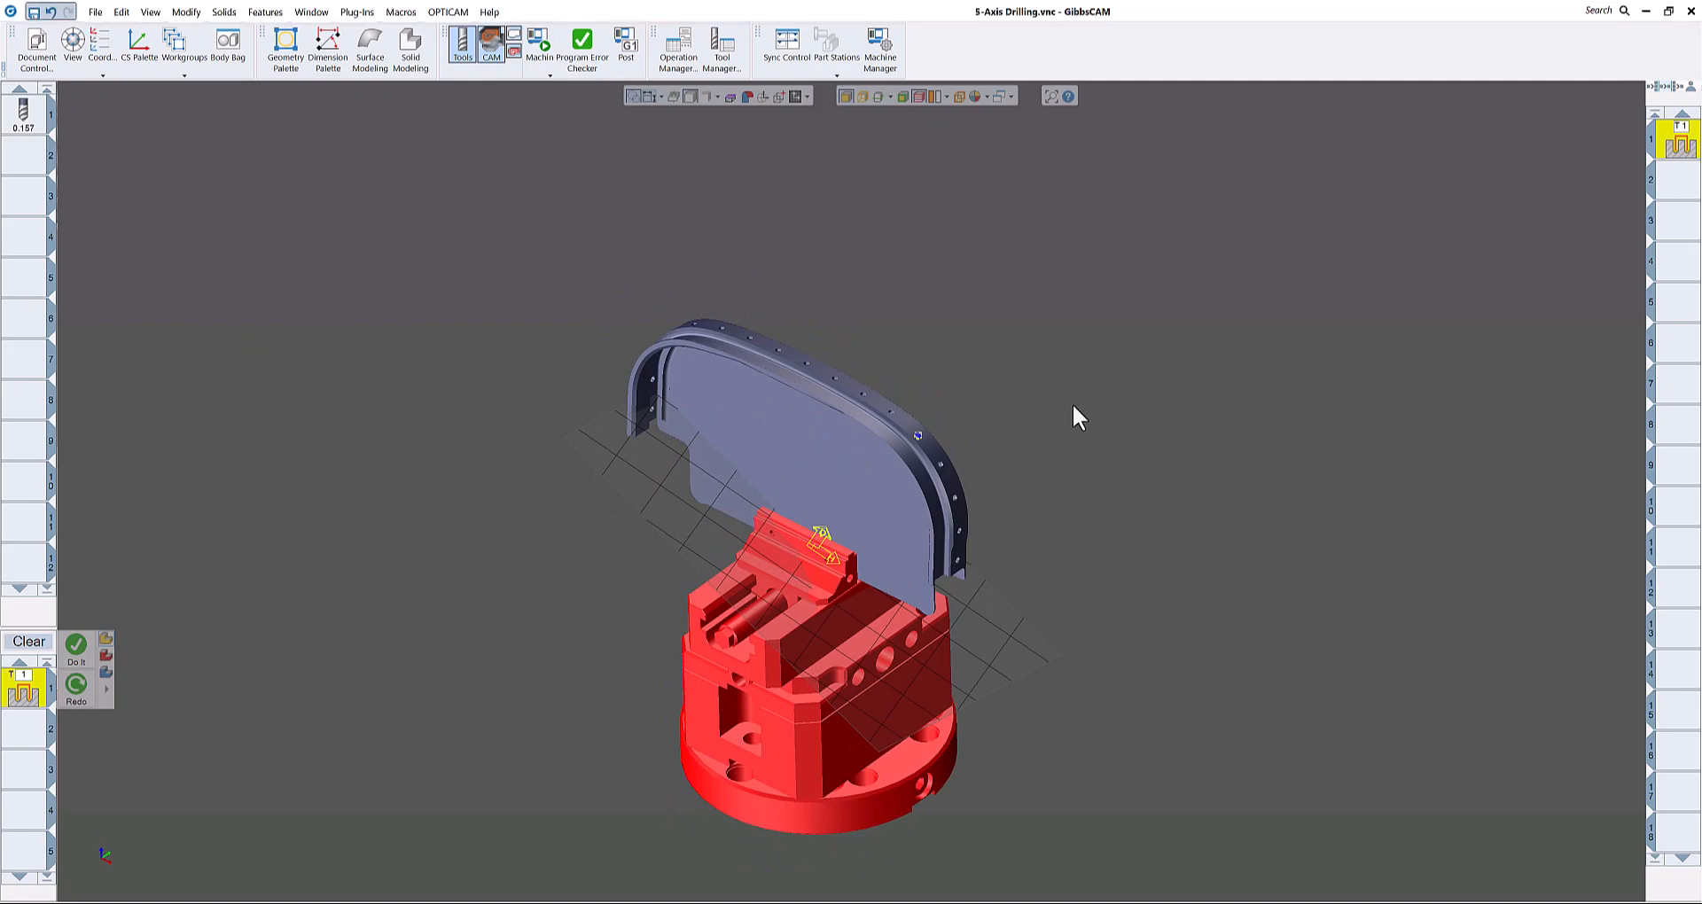
Step: Delete the drilling operation and the extracted hole geometry, including both circles and the centre point
{"action": "left_click", "coordinate": [1050, 401]}
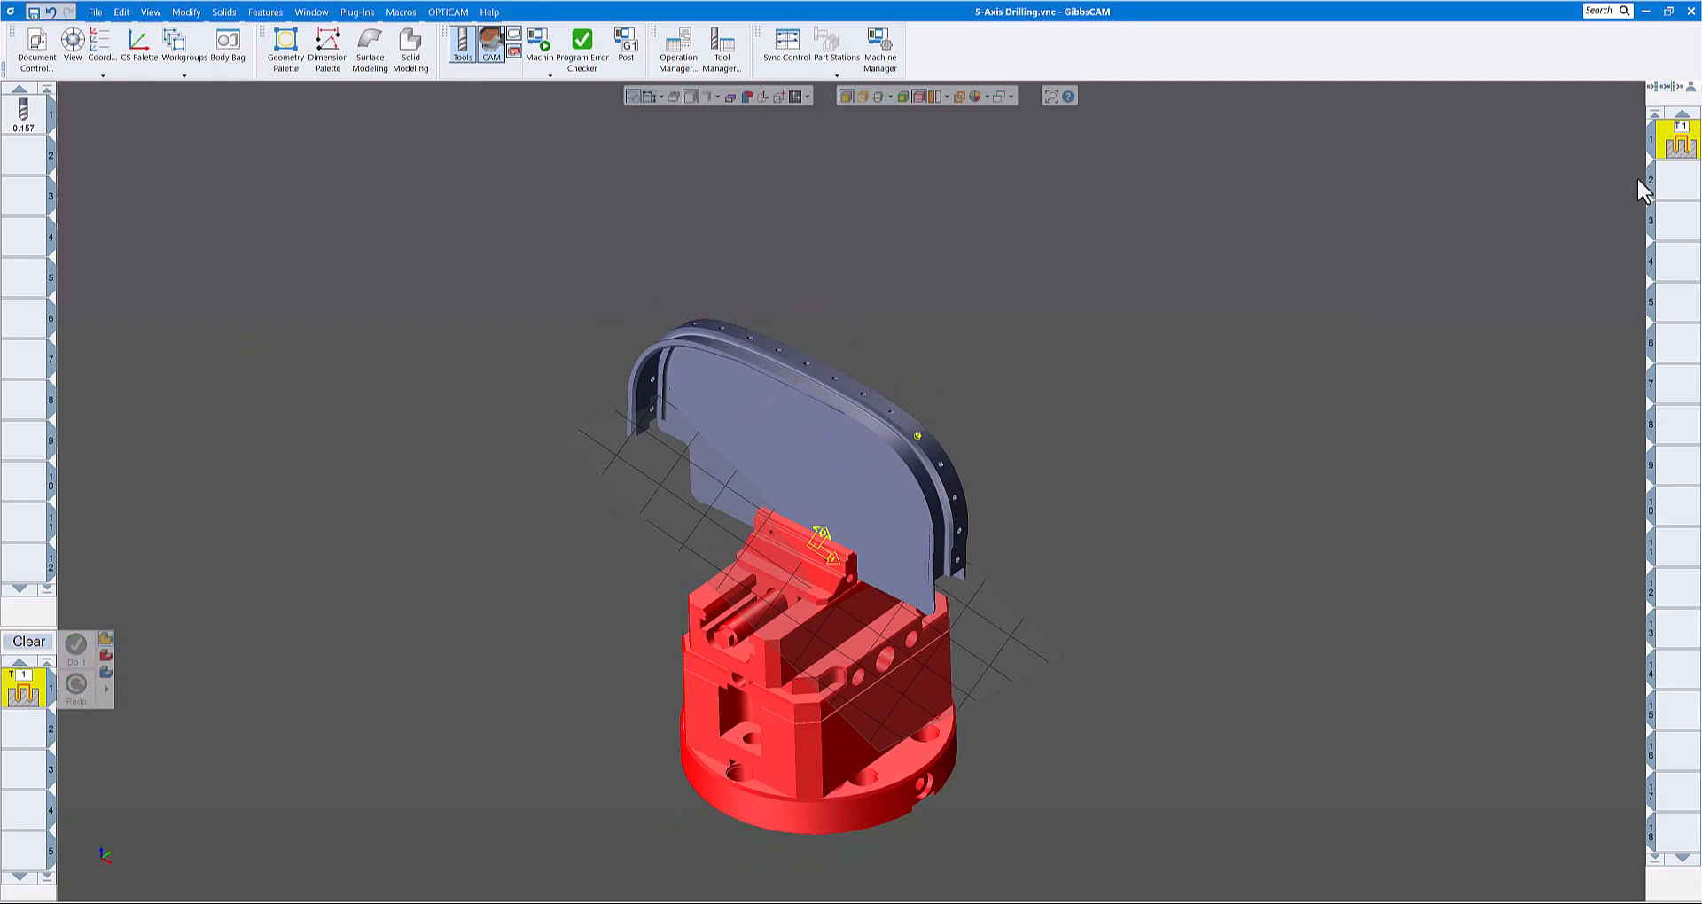
{"action": "key", "text": "Delete"}
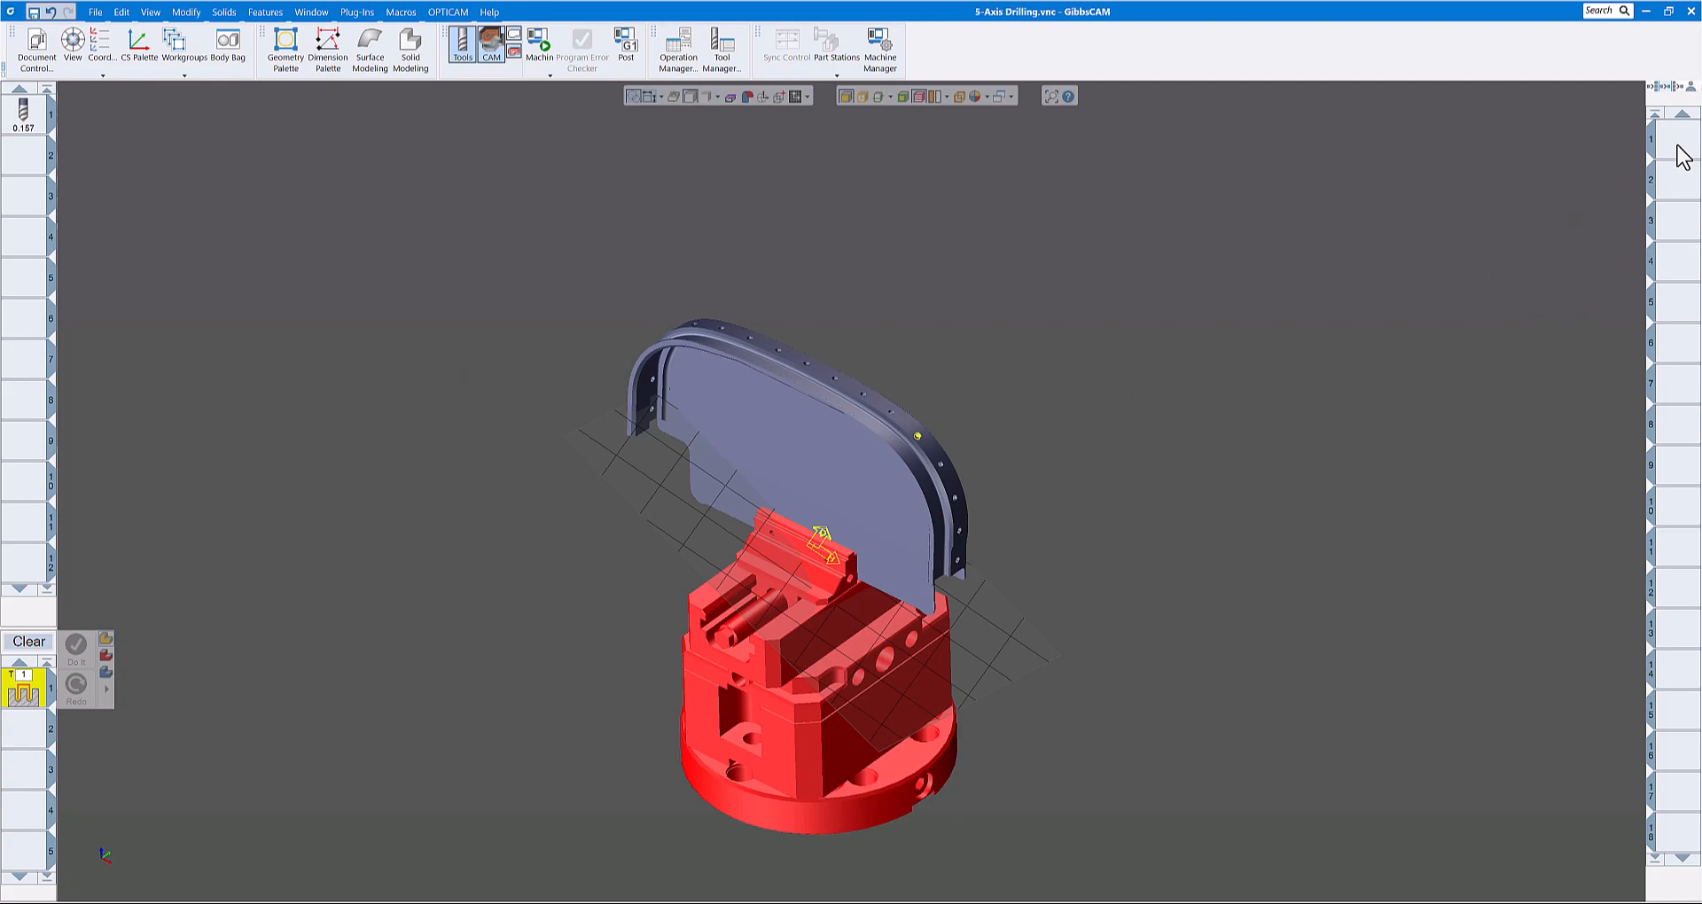
{"action": "left_click_drag", "start_coordinate": [950, 401], "coordinate": [832, 496]}
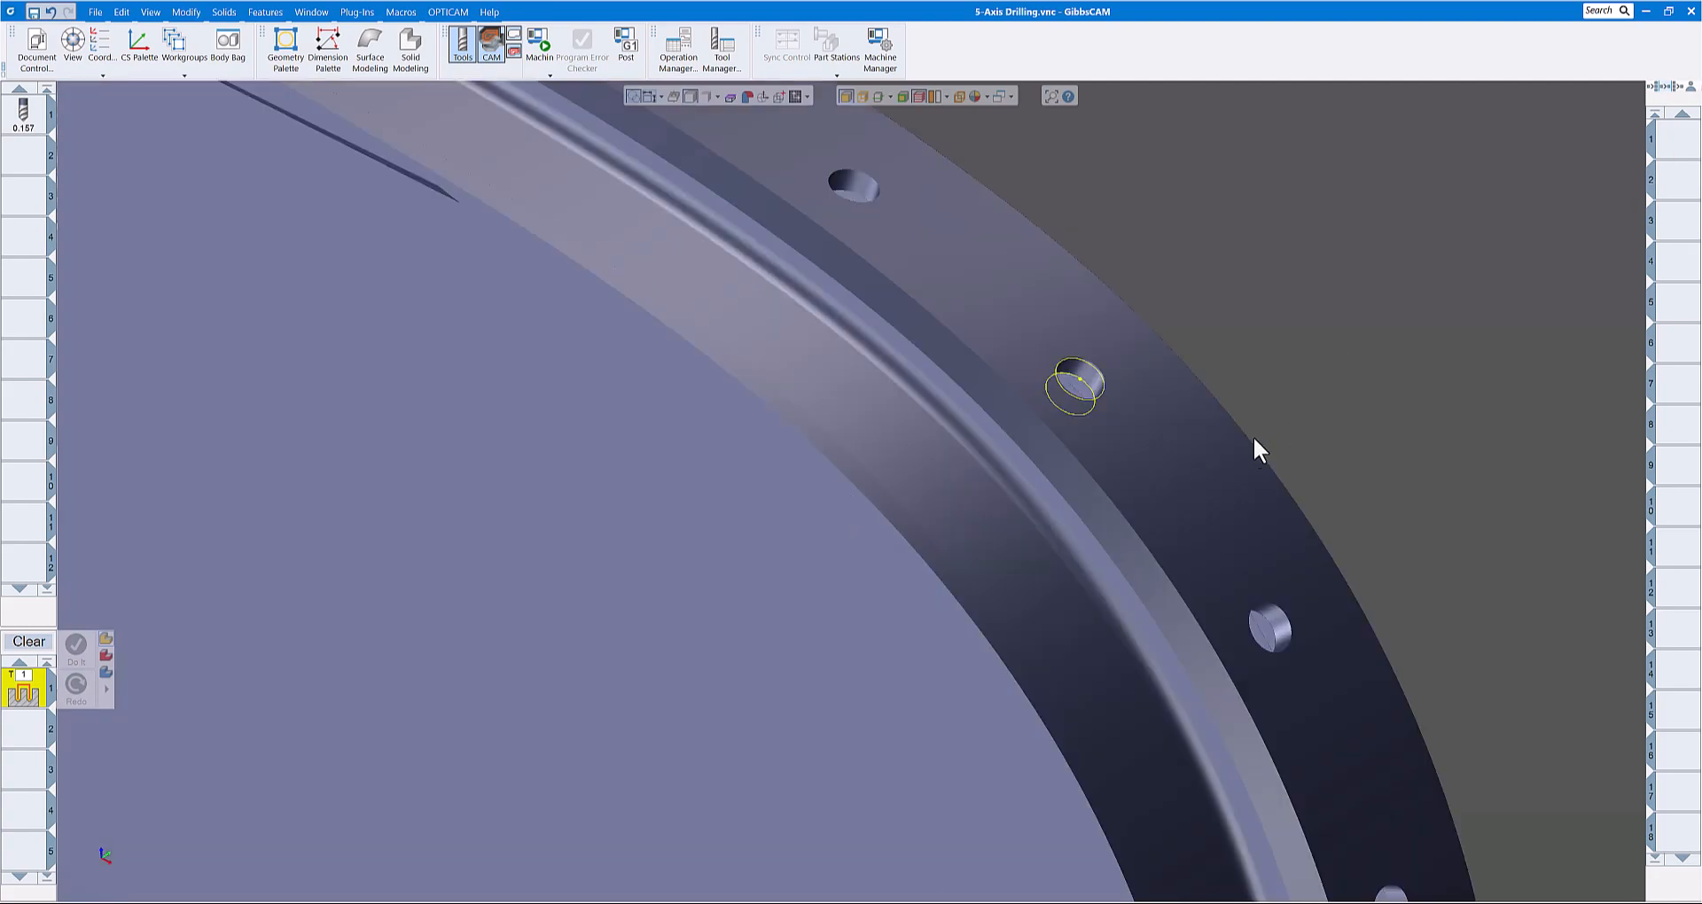
{"action": "left_click", "coordinate": [1085, 415]}
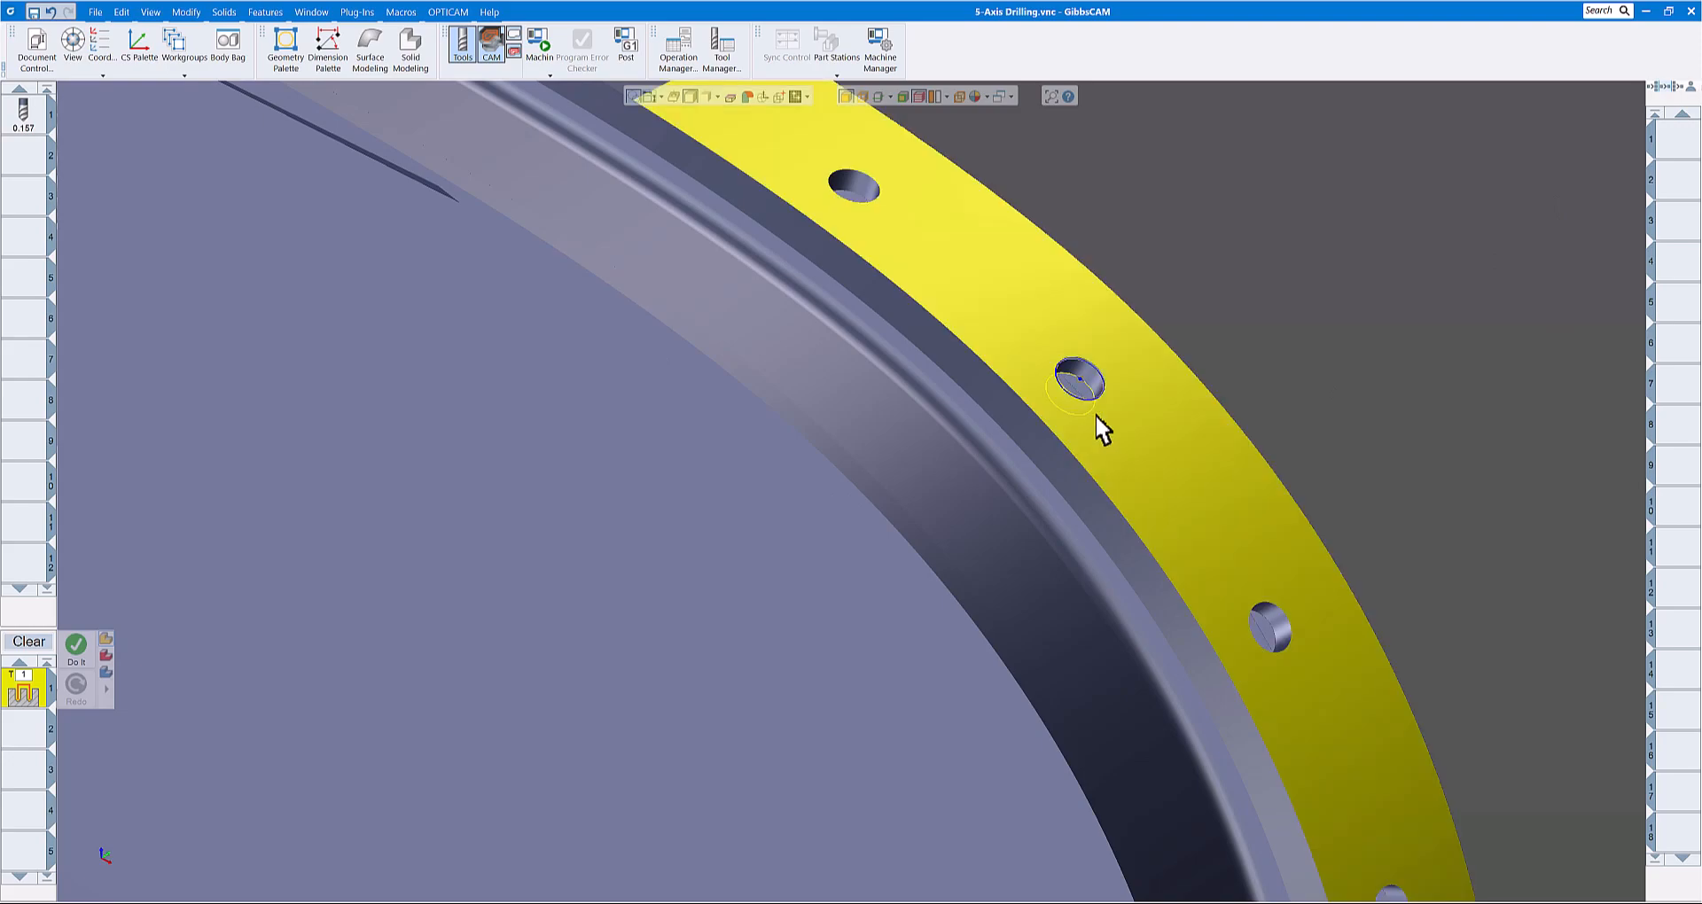
{"action": "left_click", "coordinate": [1082, 412]}
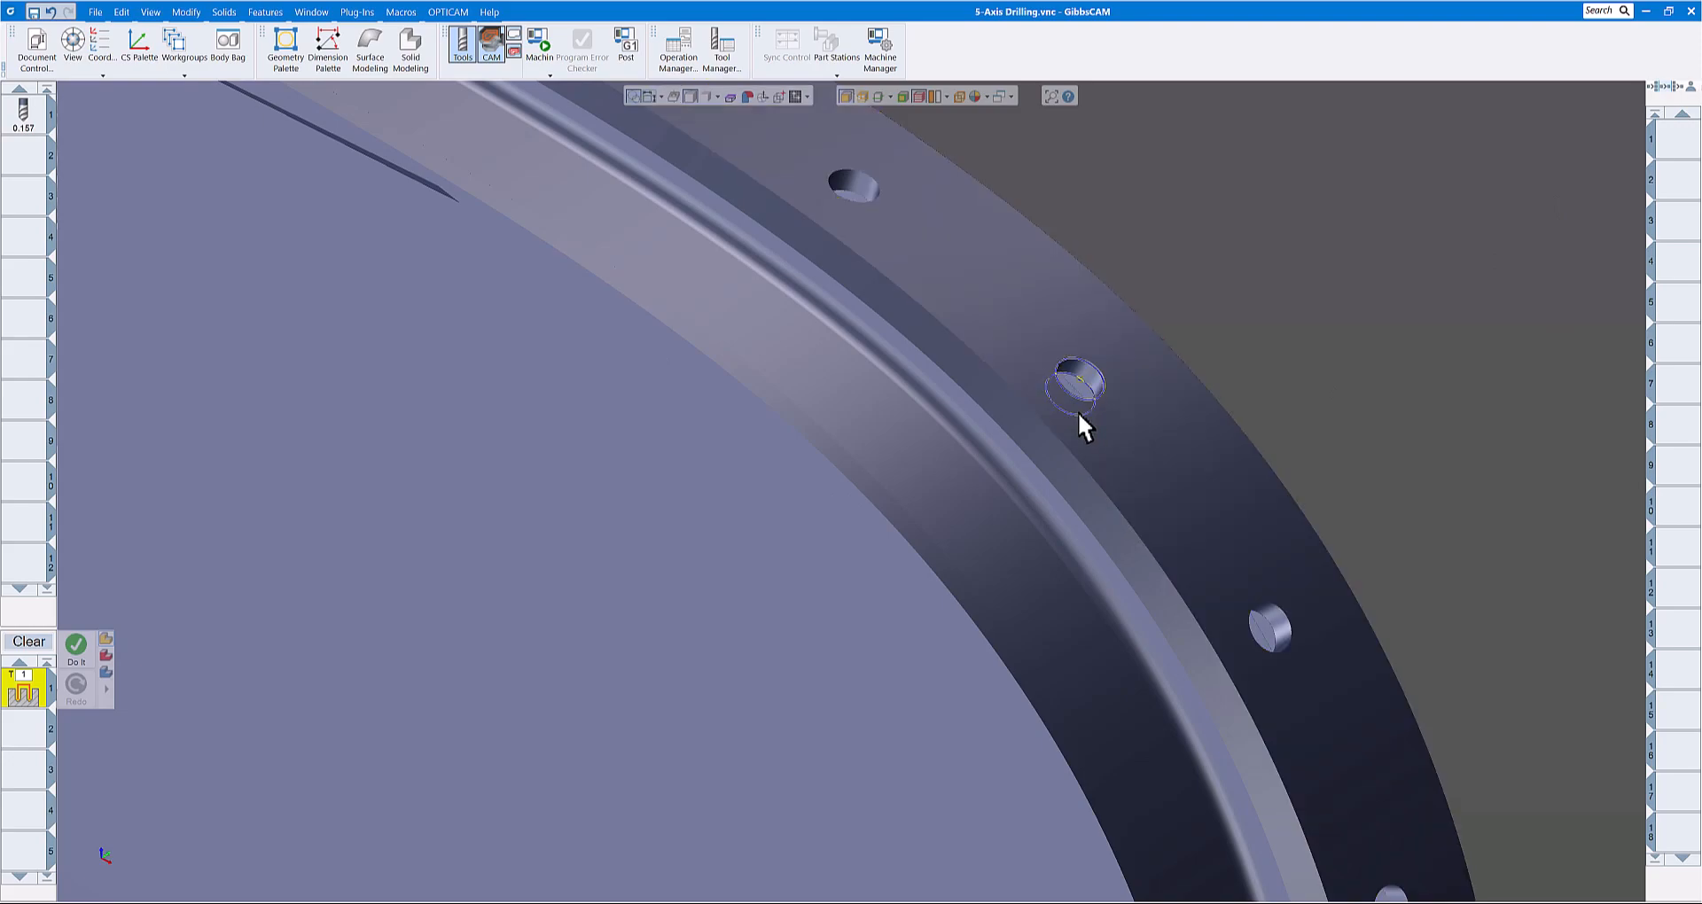
{"action": "scroll", "coordinate": [1078, 411], "scroll_direction": "down", "scroll_amount": 3}
{"action": "scroll", "coordinate": [760, 449], "scroll_direction": "down", "scroll_amount": 6}
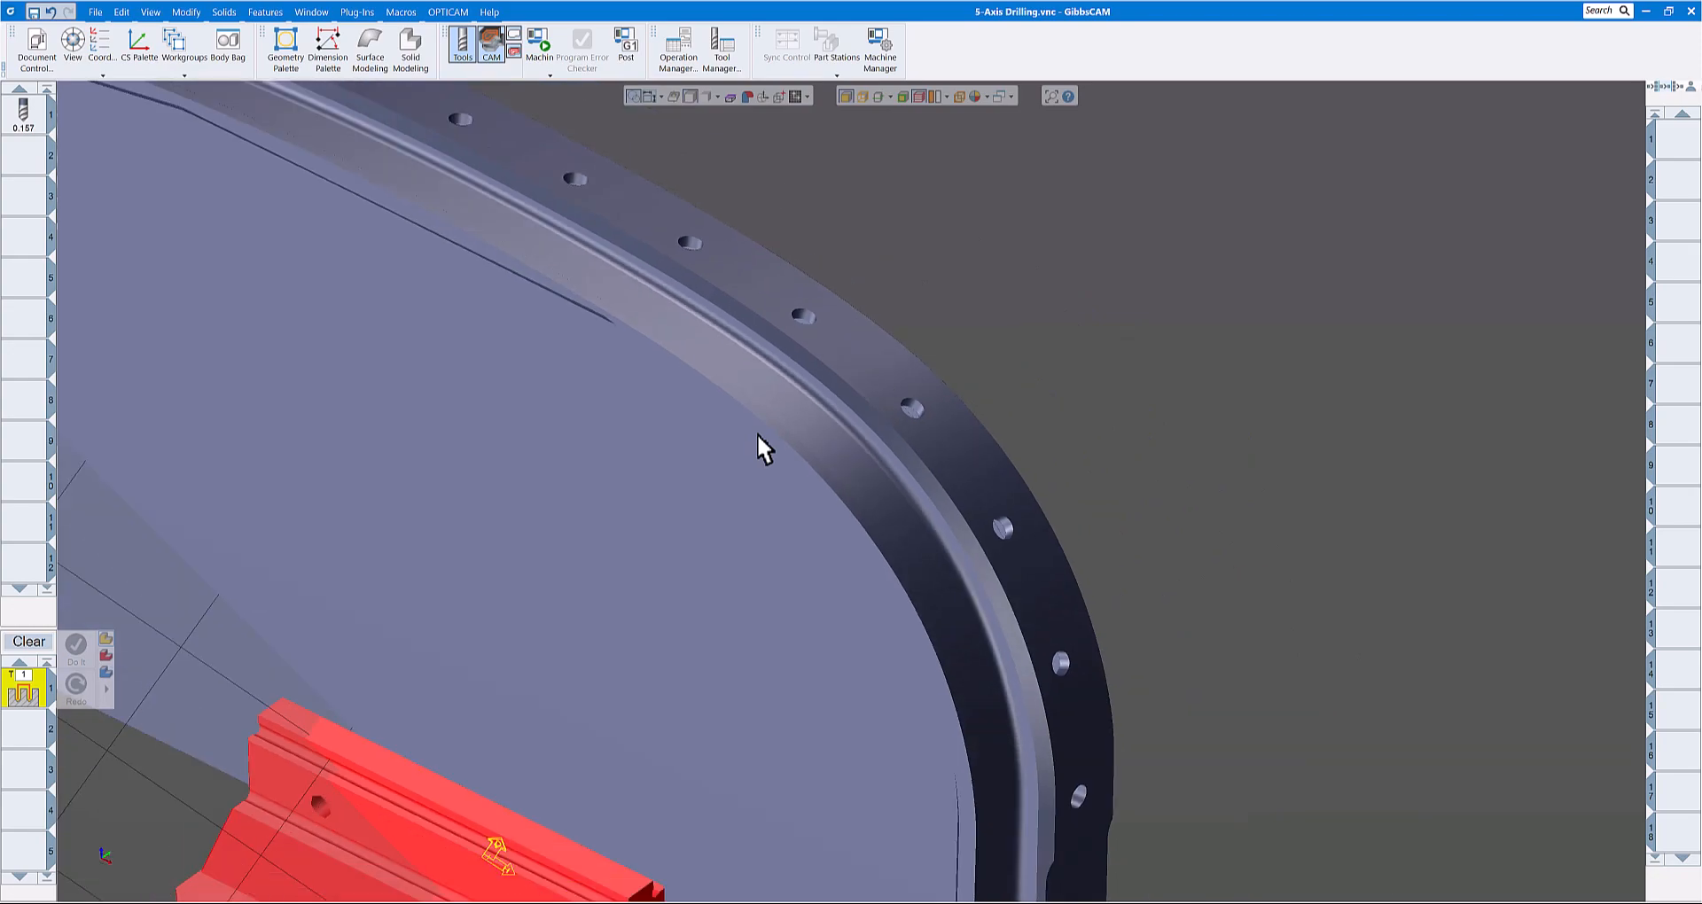
Step: Delete the User CS coordinate system, leaving only the XY plane
{"action": "middle_click_drag", "start_coordinate": [758, 448], "coordinate": [962, 390]}
{"action": "left_click", "coordinate": [101, 42]}
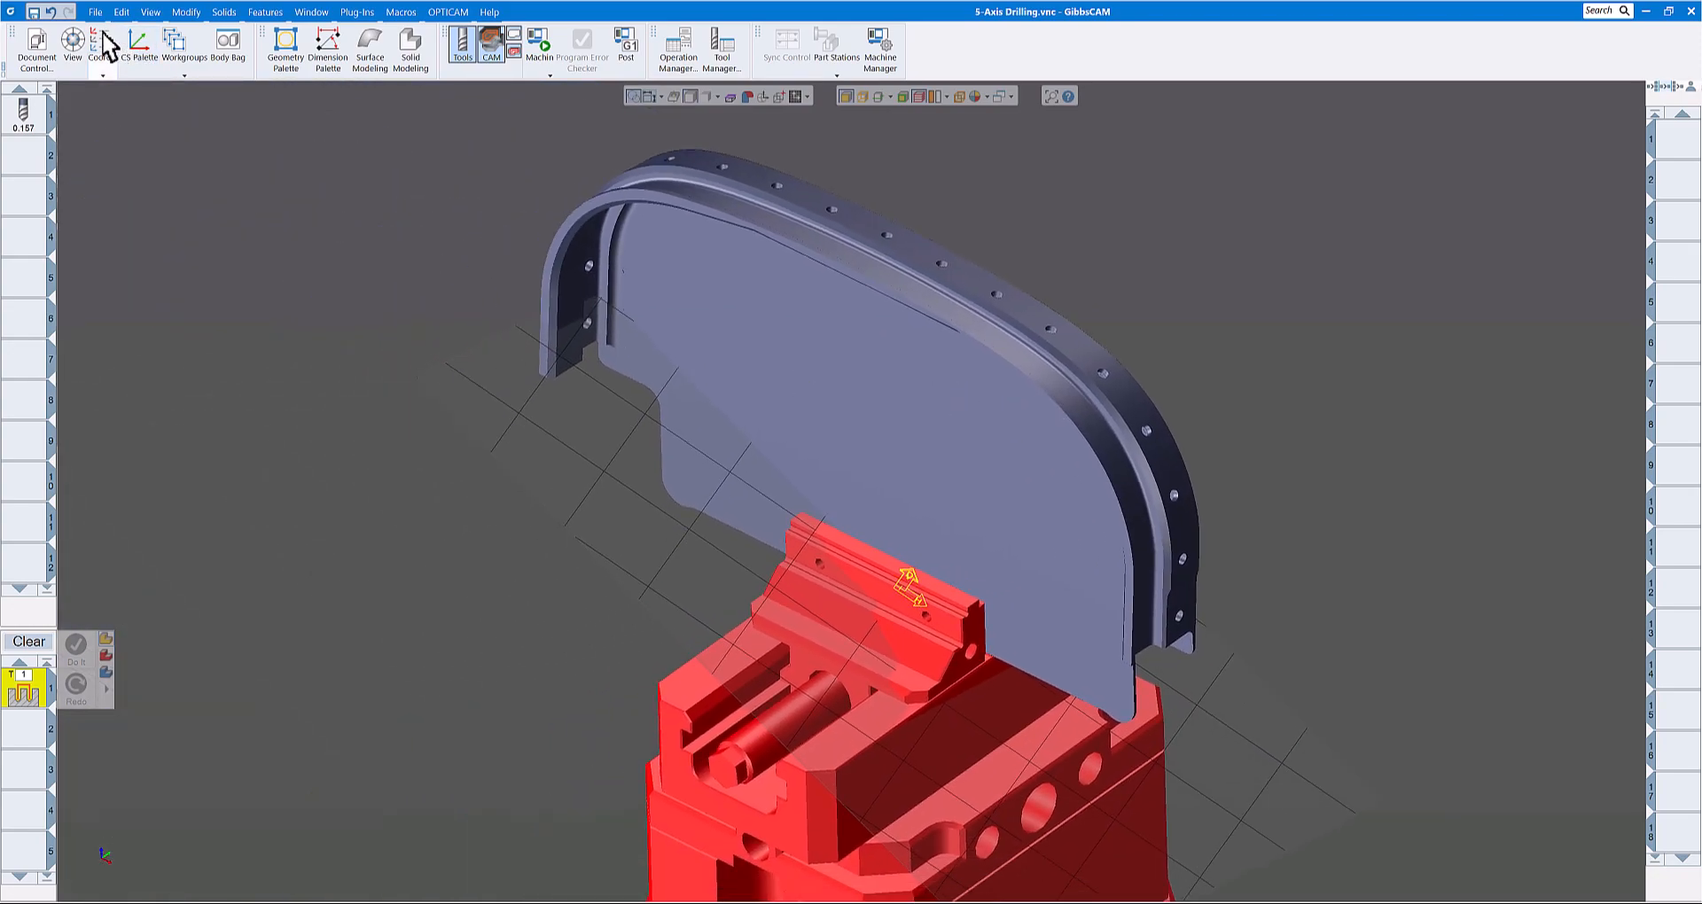
{"action": "left_click", "coordinate": [1197, 215]}
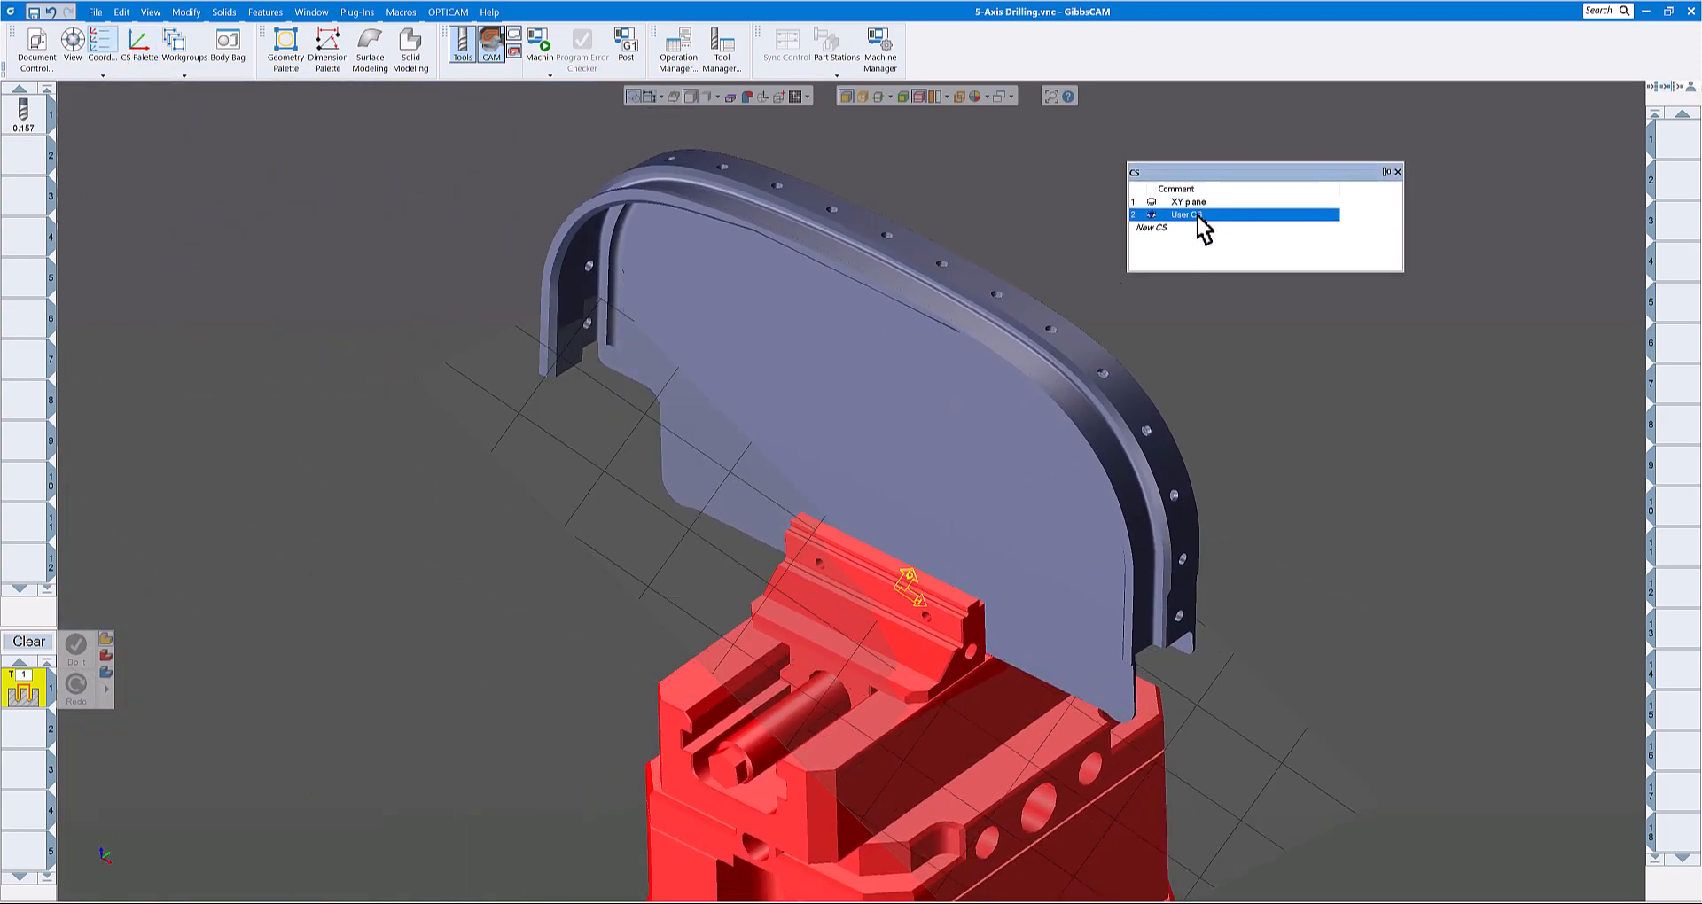
{"action": "key", "text": "Delete"}
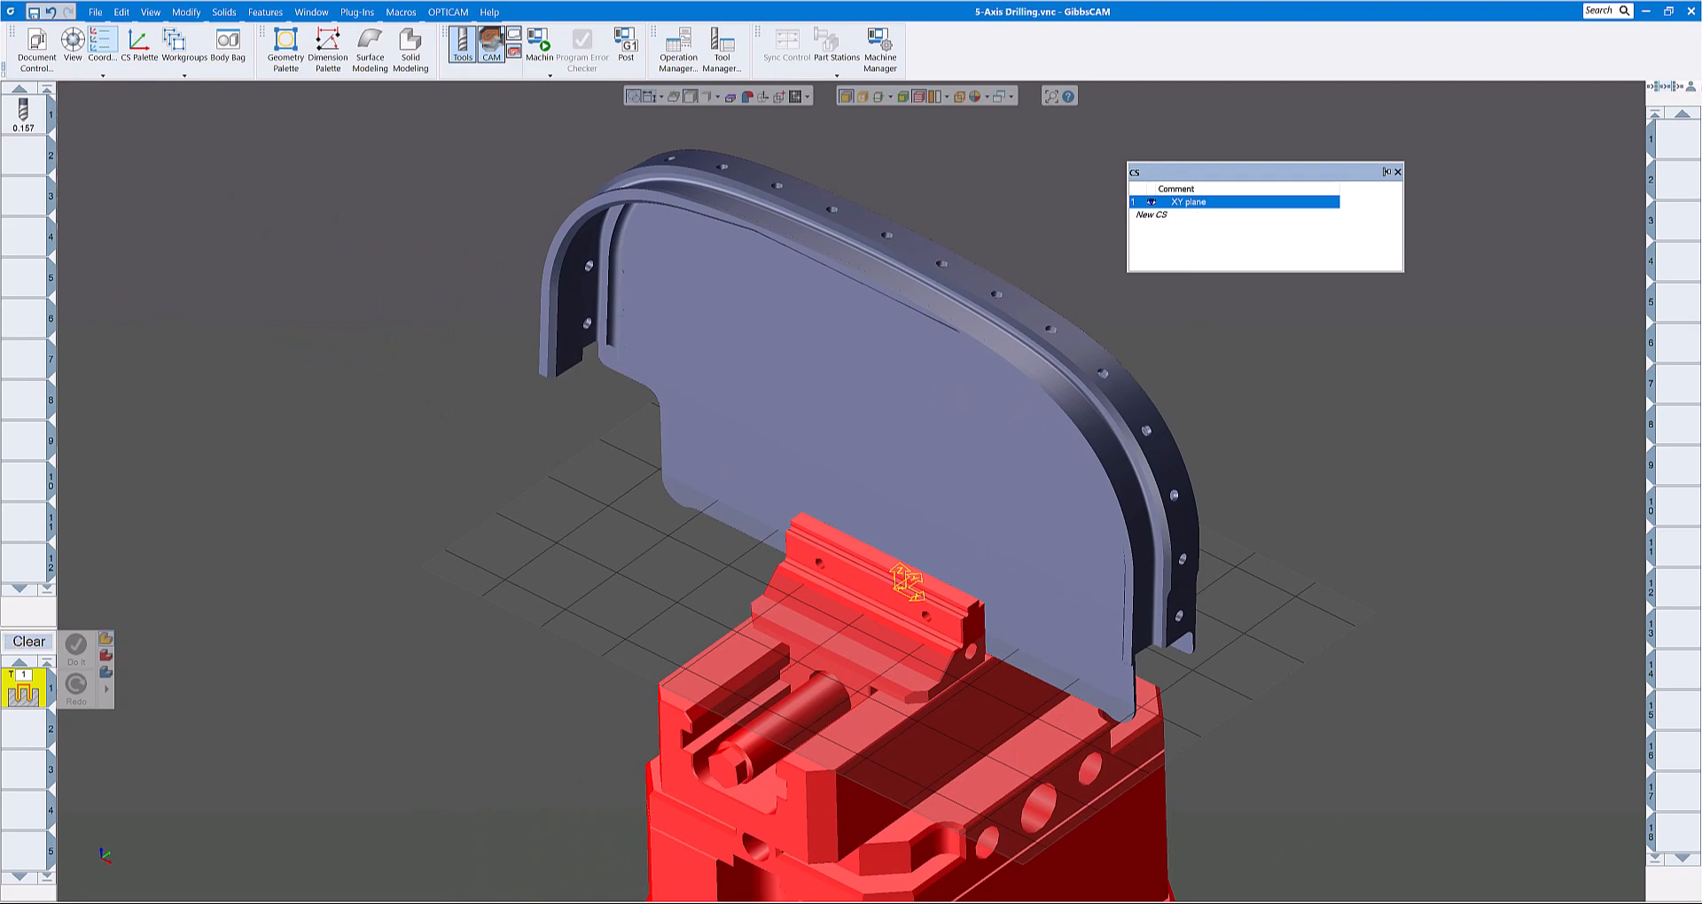
Step: Clear the Holes process from the process list and close the coordinate system list
{"action": "left_click", "coordinate": [41, 638]}
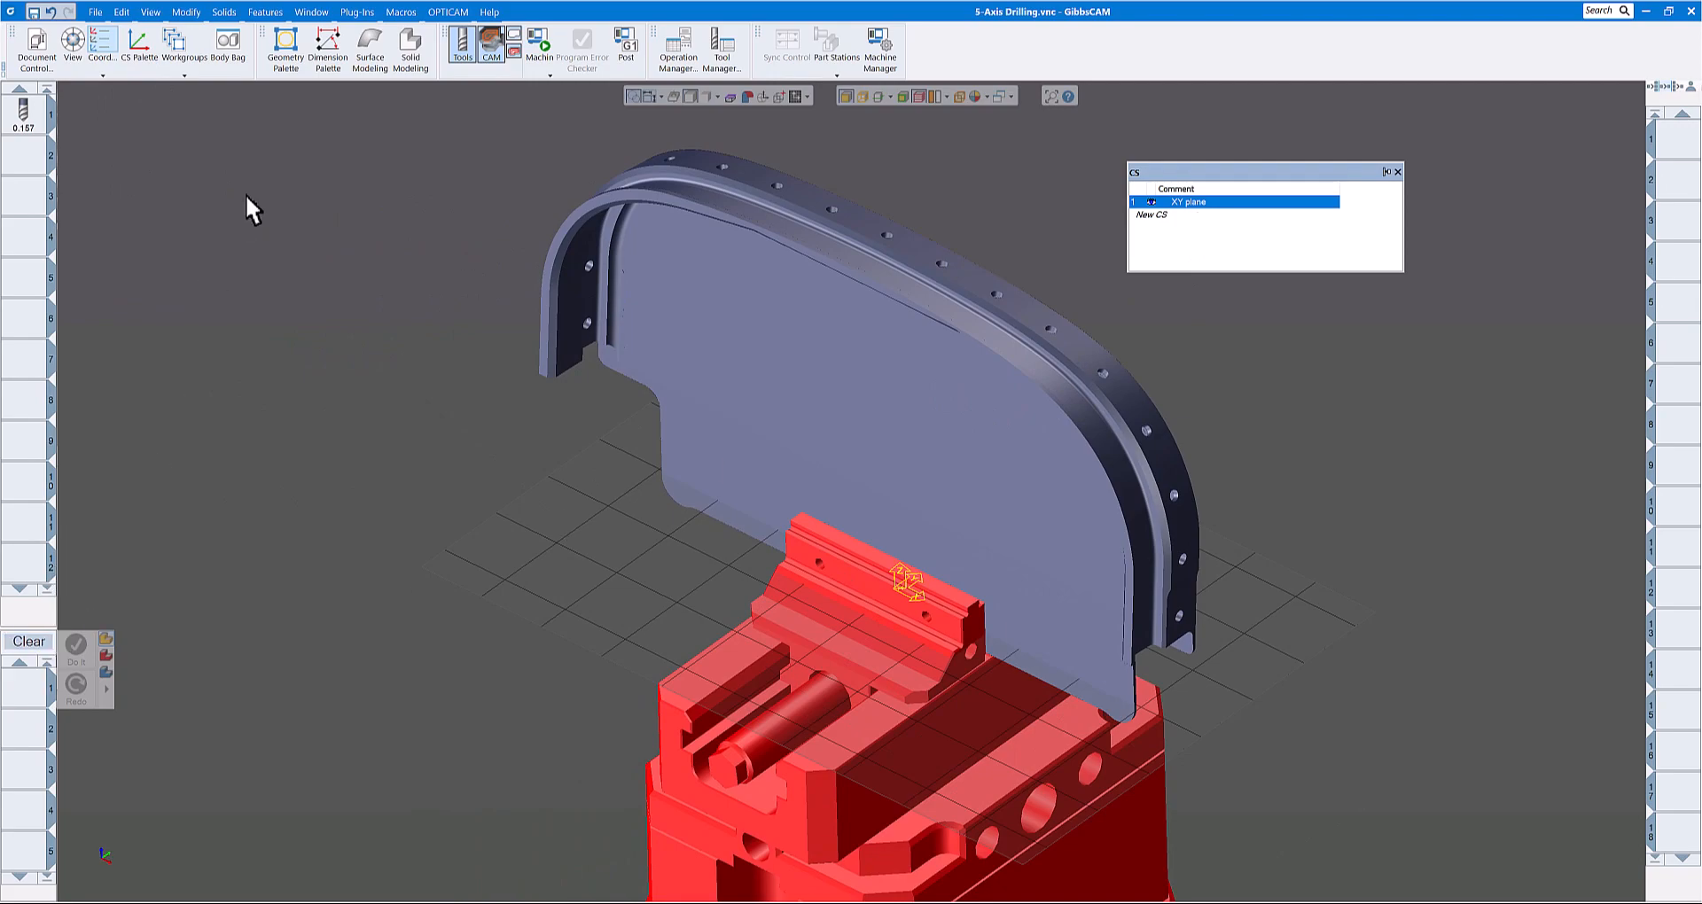
{"action": "scroll", "coordinate": [156, 199], "scroll_direction": "down", "scroll_amount": 5}
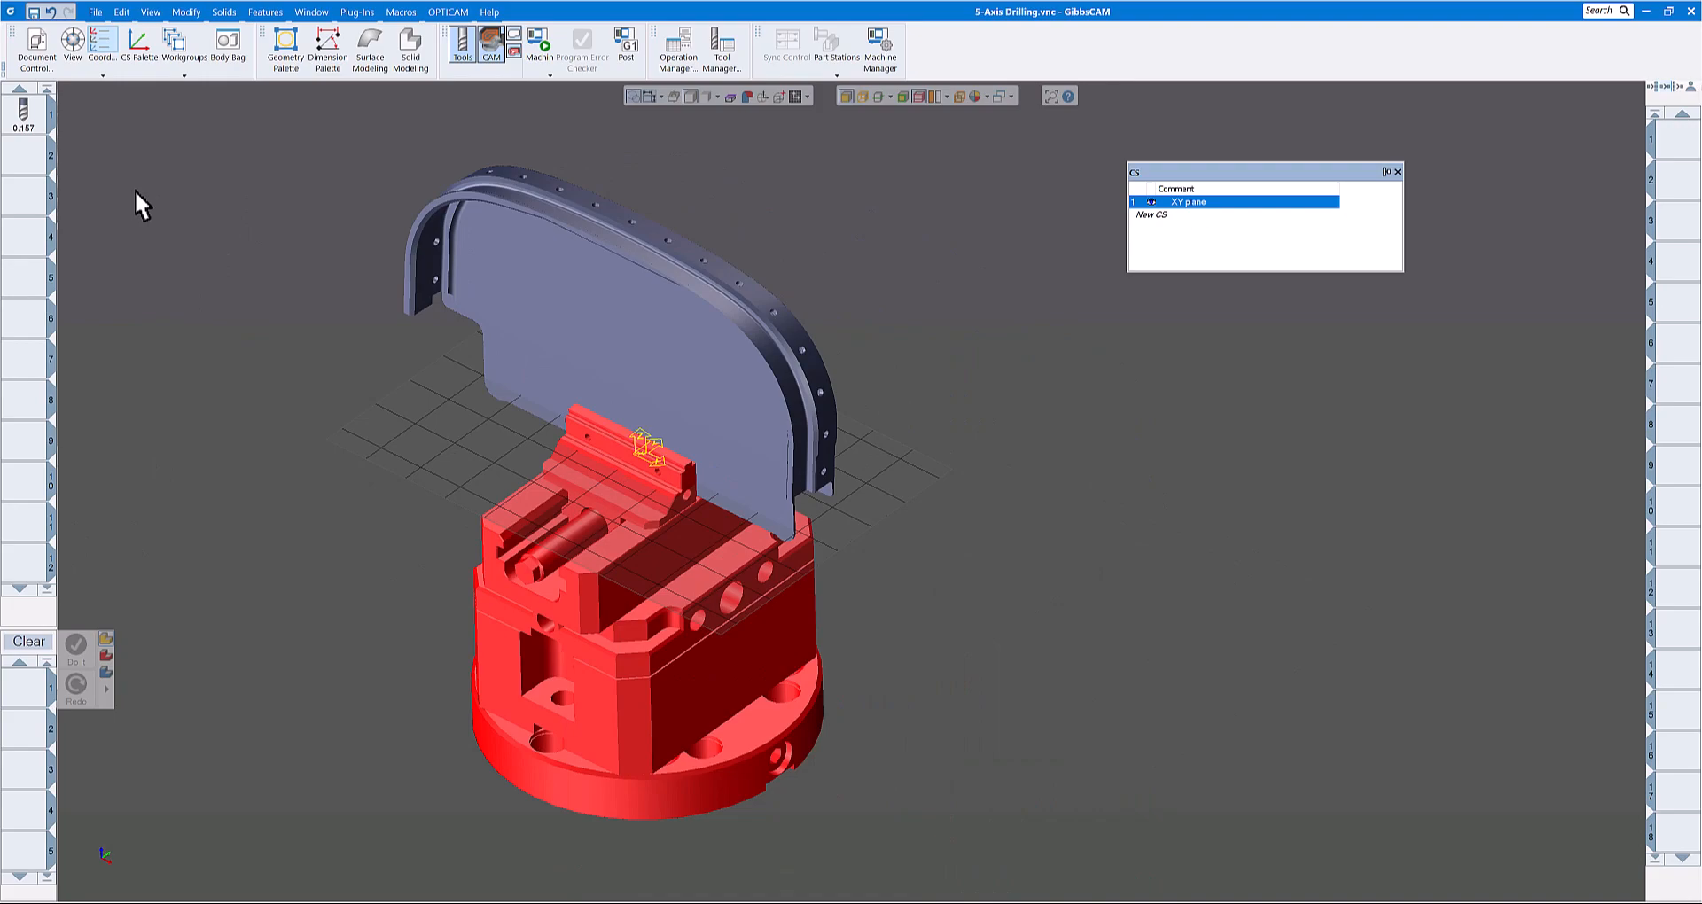
{"action": "middle_click_drag", "start_coordinate": [141, 189], "coordinate": [344, 227]}
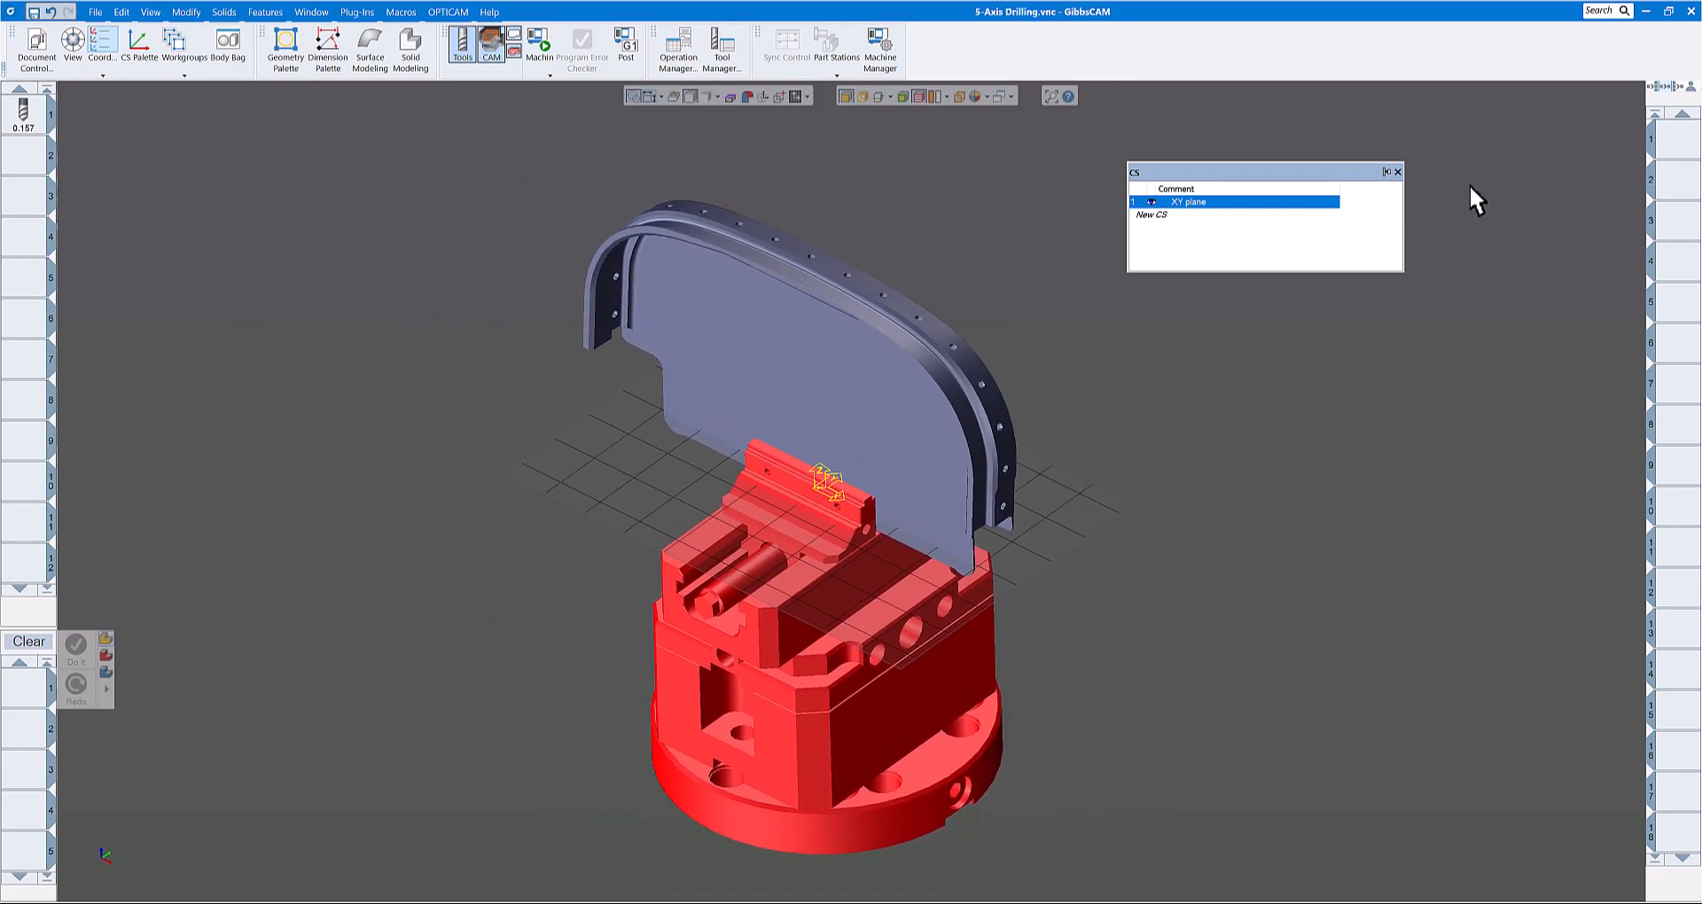
{"action": "left_click_drag", "start_coordinate": [1337, 173], "coordinate": [1309, 165]}
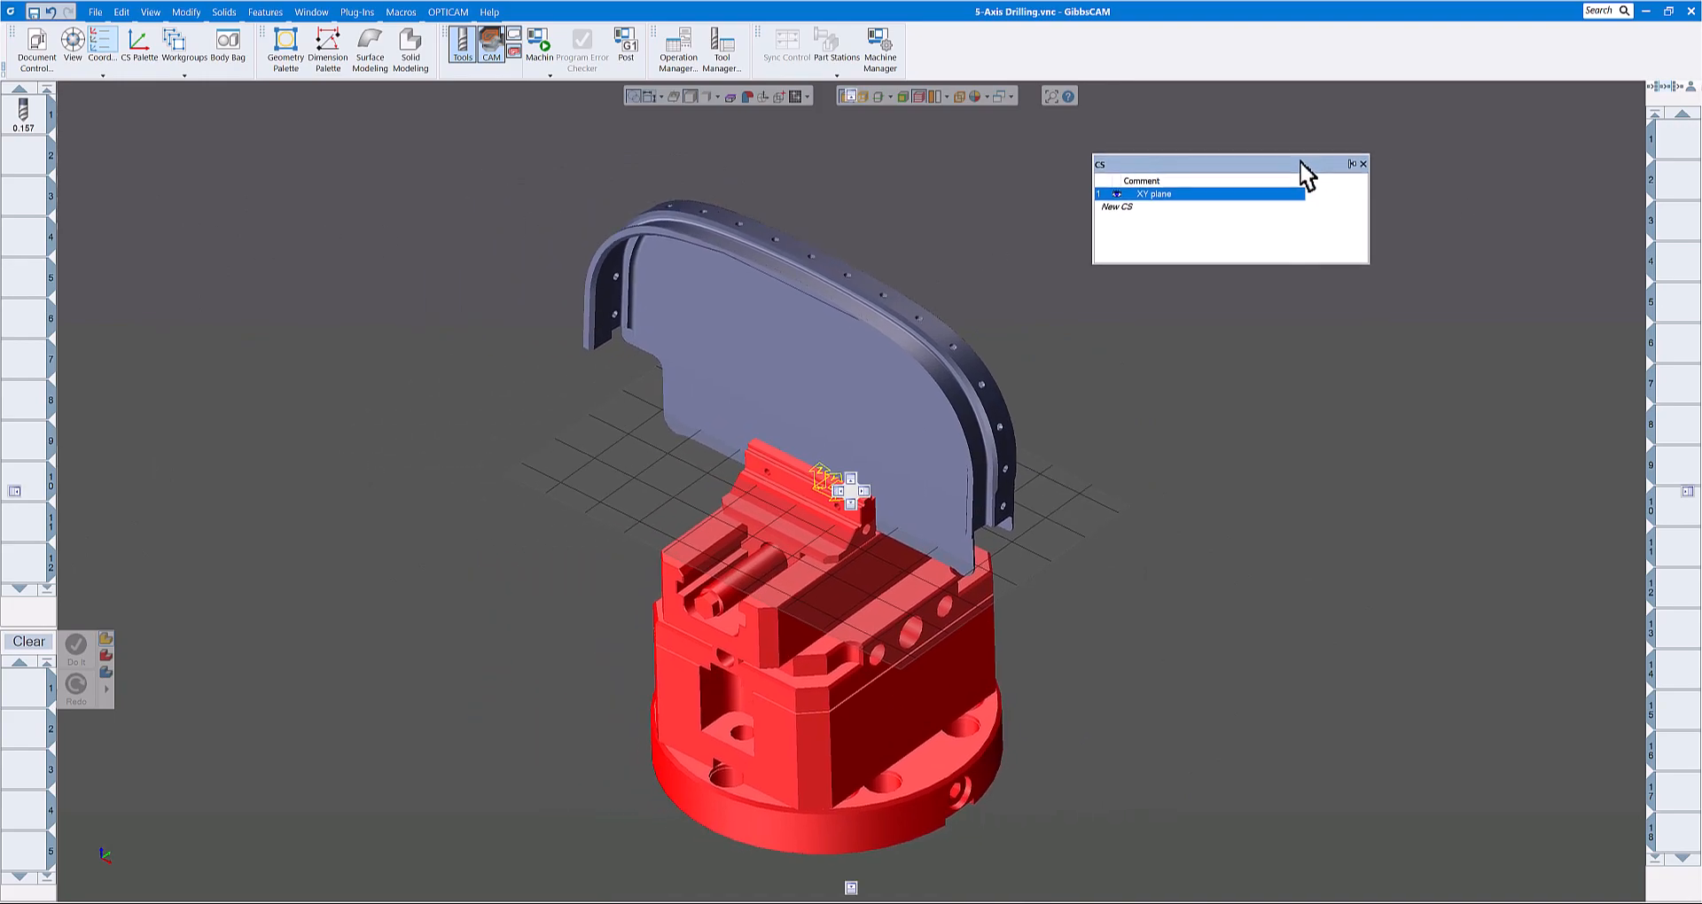
{"action": "left_click", "coordinate": [1356, 162]}
{"action": "scroll", "coordinate": [1077, 264], "scroll_direction": "up", "scroll_amount": 3}
{"action": "scroll", "coordinate": [1078, 264], "scroll_direction": "down", "scroll_amount": 3}
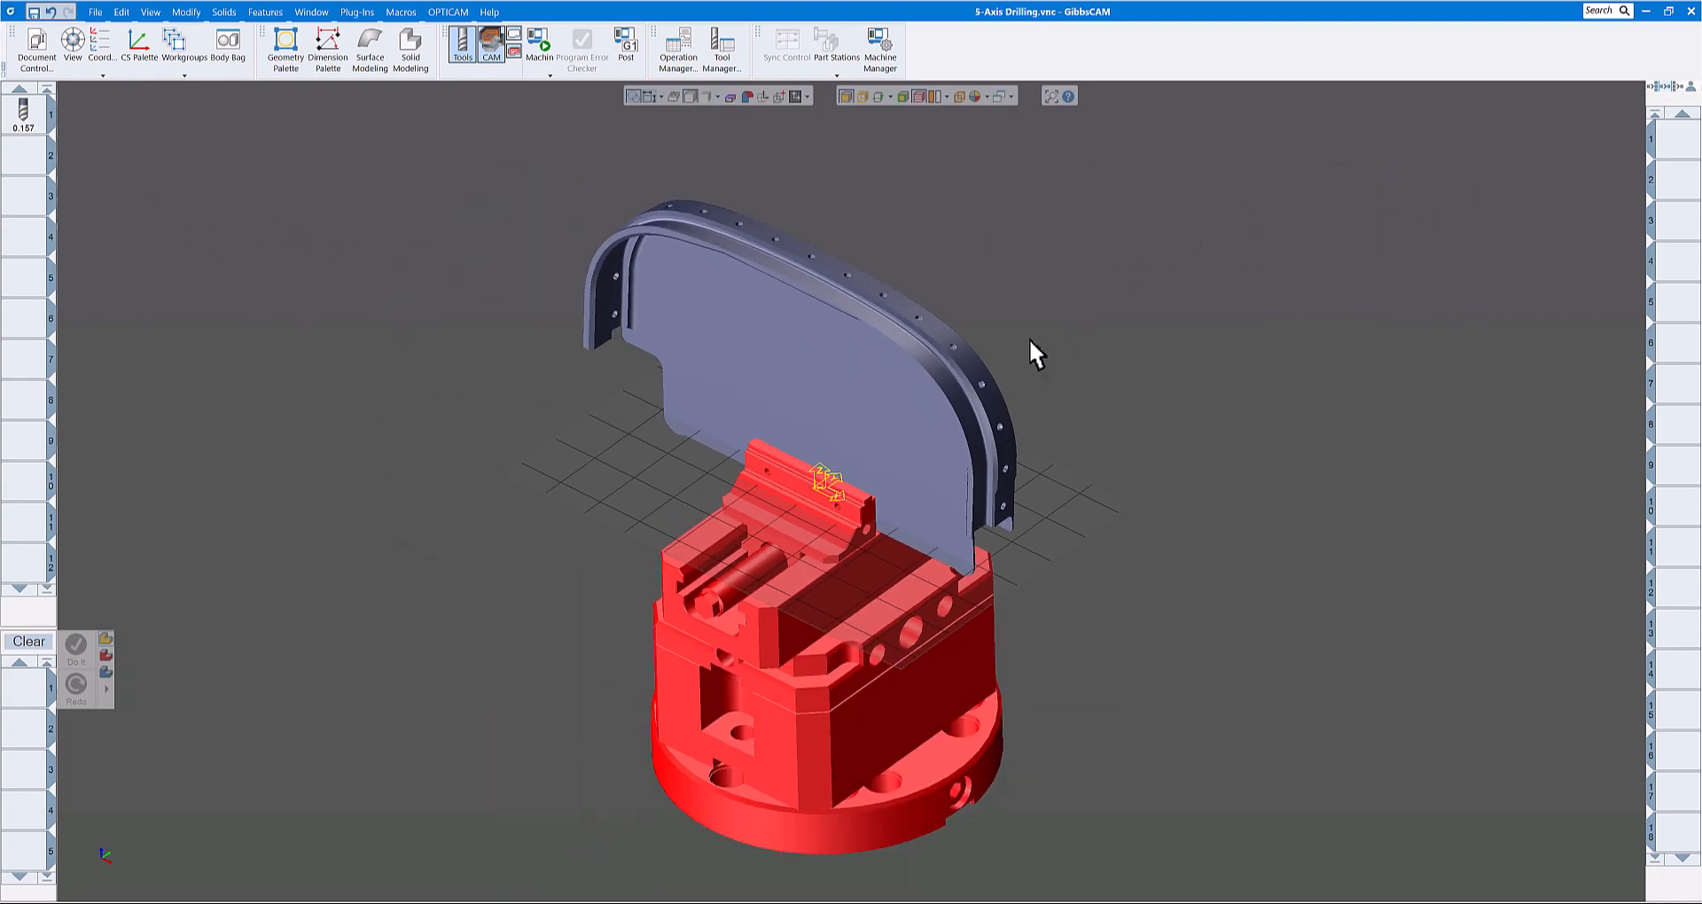
Step: Open the Hole Manager and arrange it beside the fixtured part so both can be seen
{"action": "middle_click_drag", "start_coordinate": [977, 353], "coordinate": [977, 354]}
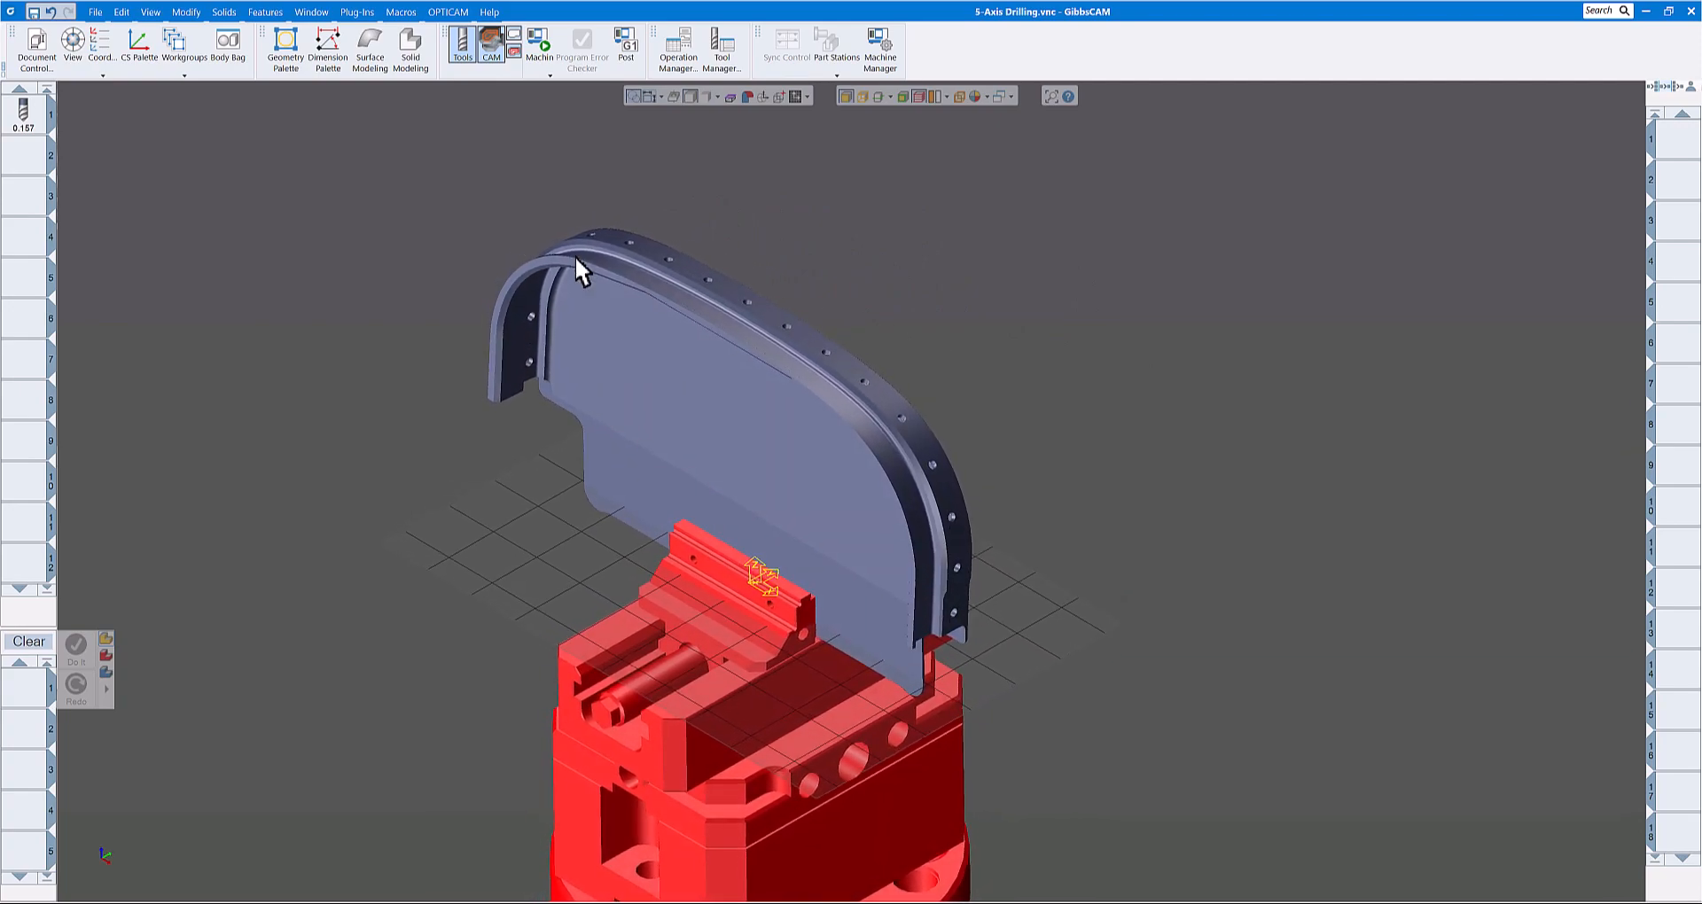
{"action": "left_click", "coordinate": [265, 11]}
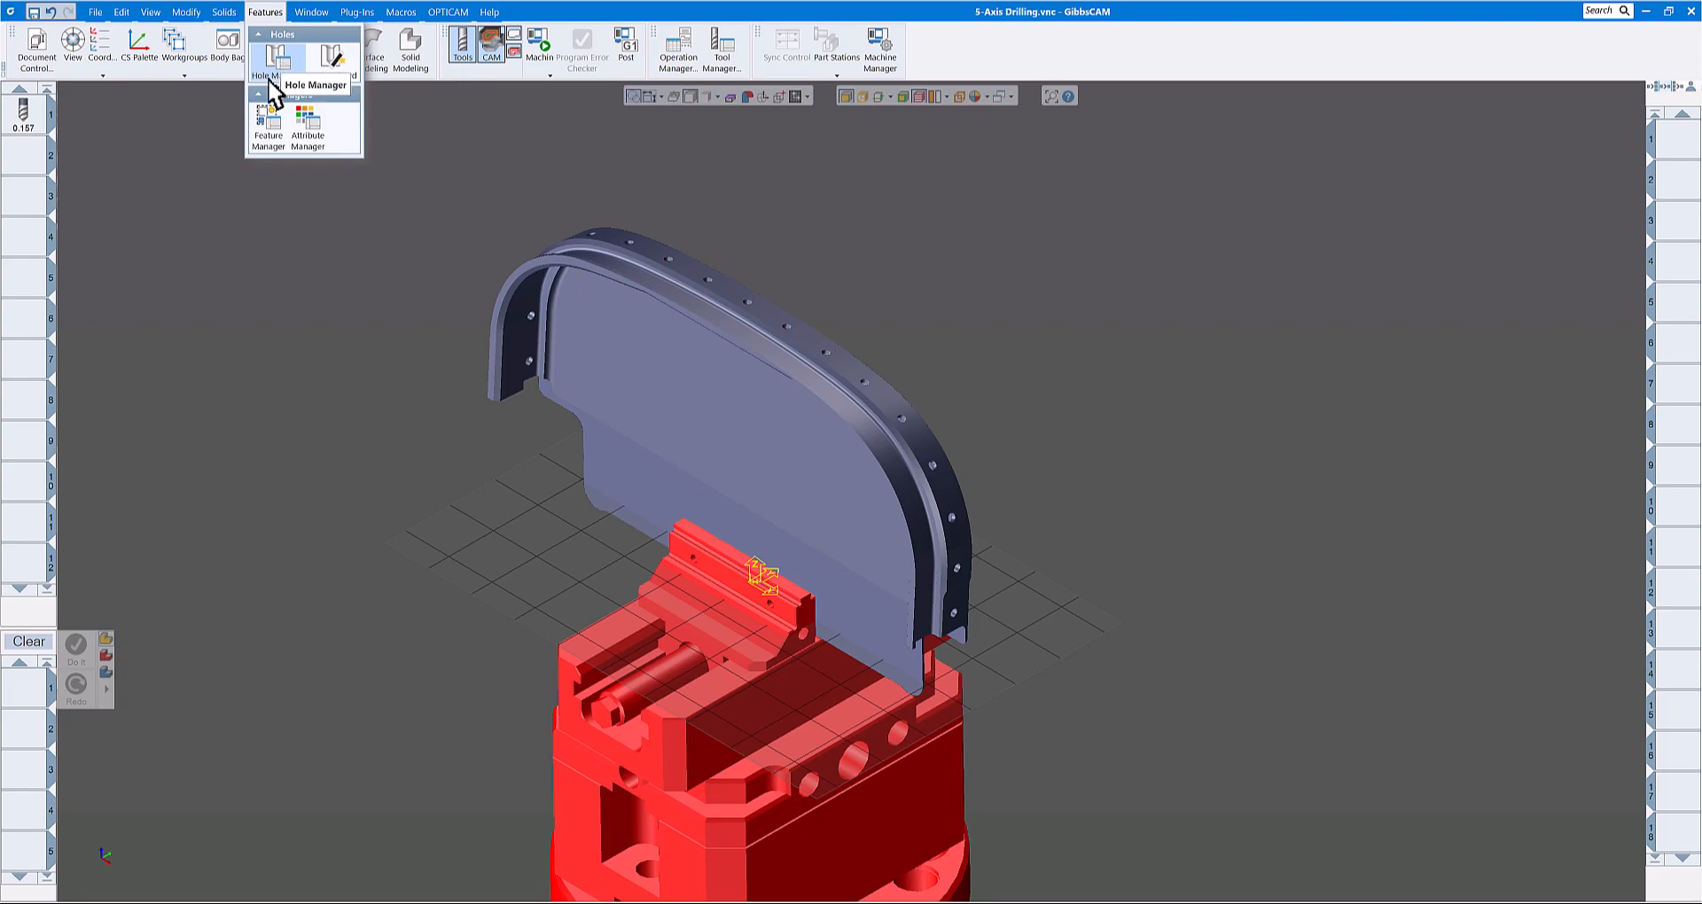
{"action": "left_click", "coordinate": [279, 62]}
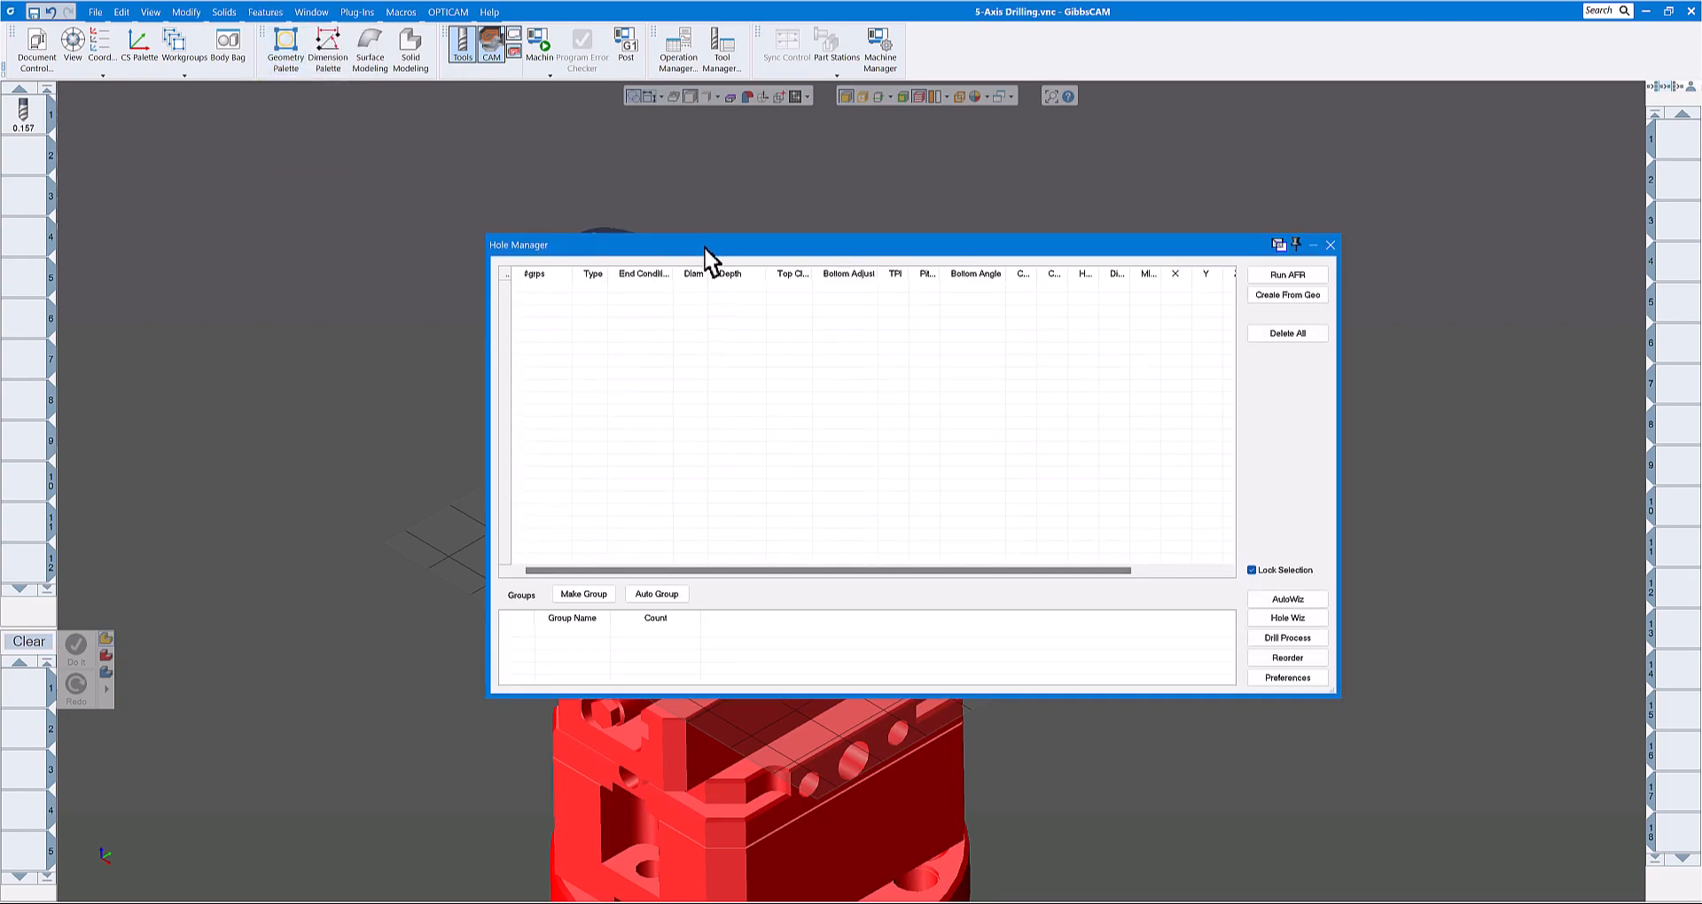
{"action": "left_click_drag", "start_coordinate": [700, 245], "coordinate": [968, 234]}
{"action": "middle_click_drag", "start_coordinate": [465, 369], "coordinate": [211, 300]}
{"action": "left_click_drag", "start_coordinate": [1245, 241], "coordinate": [1228, 163]}
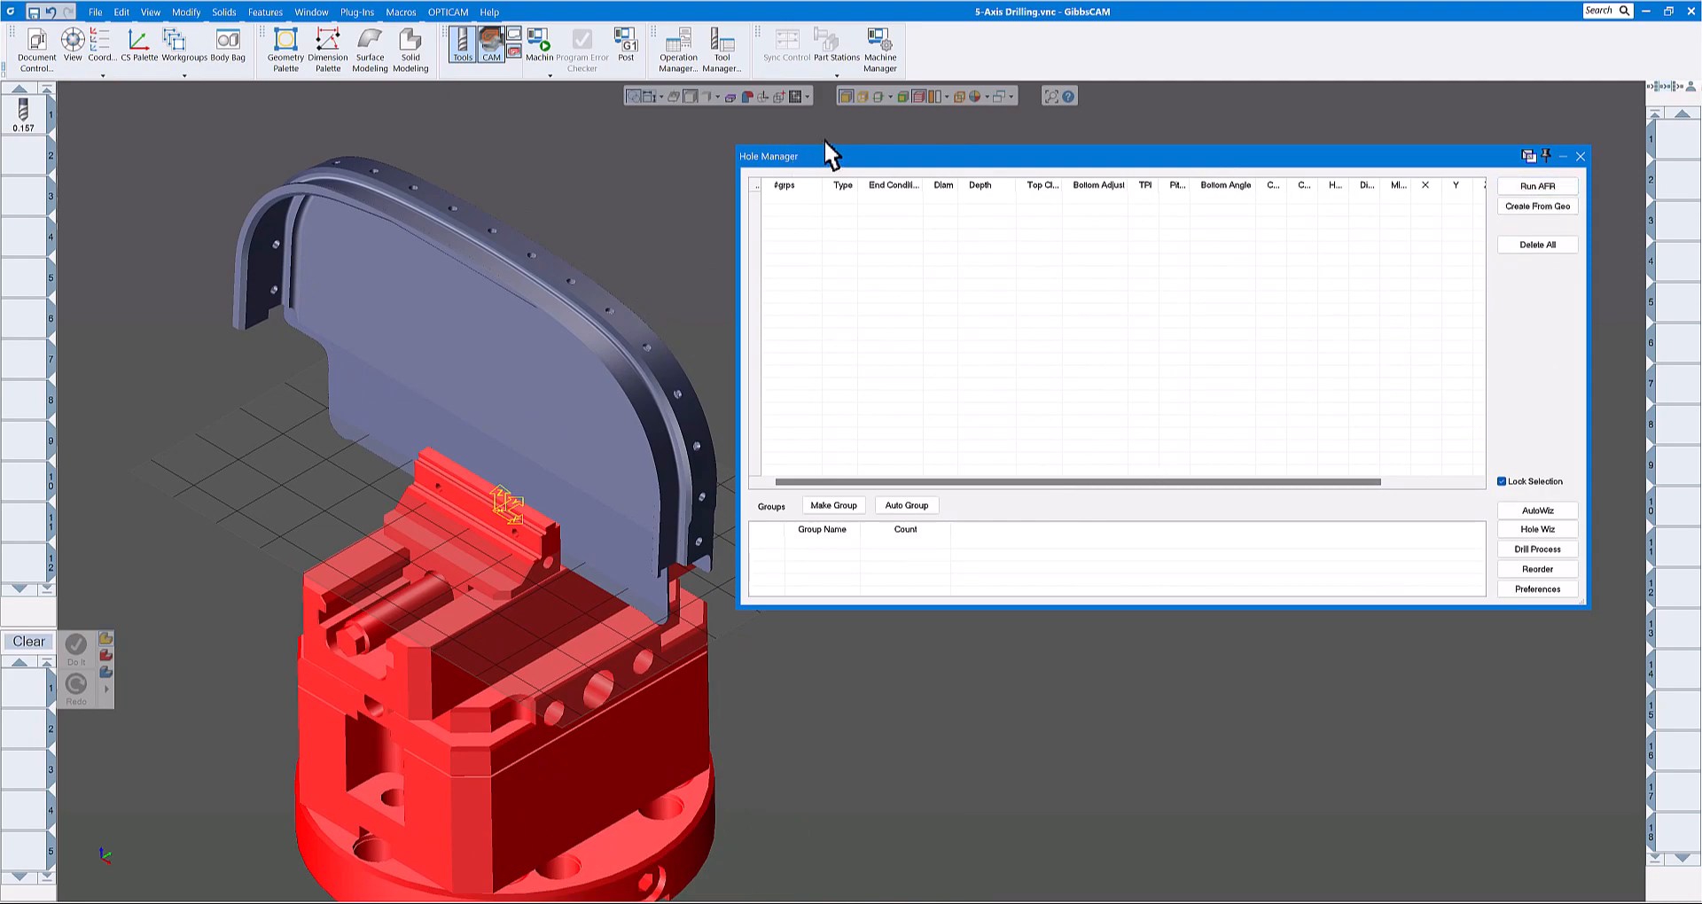
Step: Select the curved-flange part and review the Hole Manager preferences for hole data defaults and AFR settings
{"action": "left_click", "coordinate": [571, 320]}
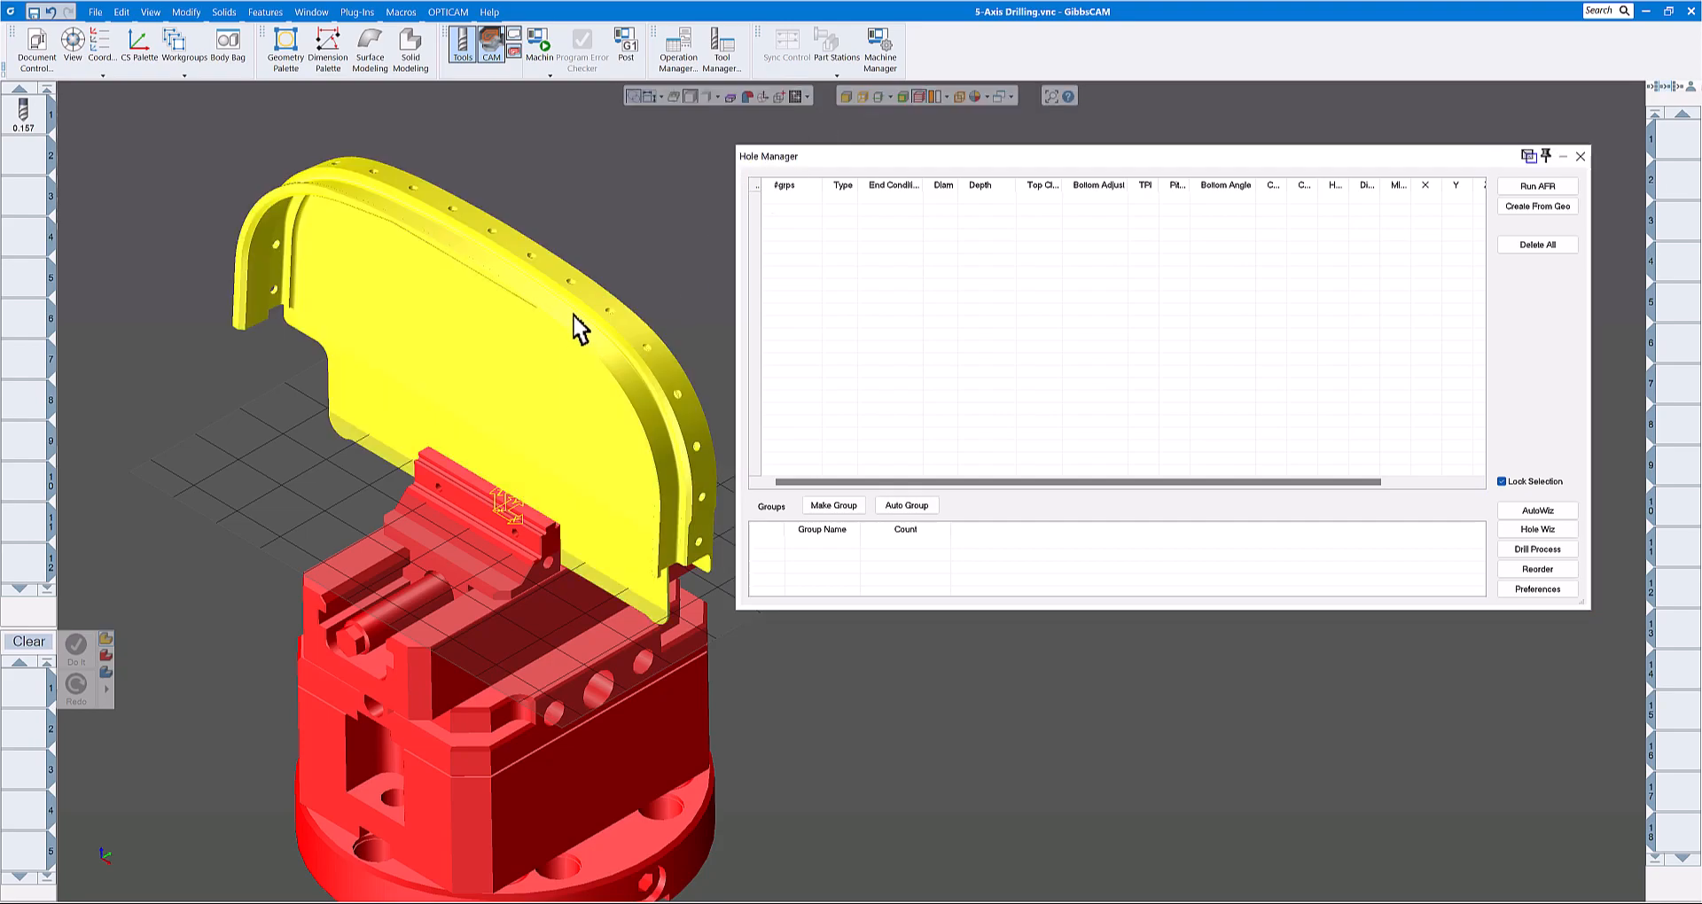
{"action": "left_click", "coordinate": [1534, 590]}
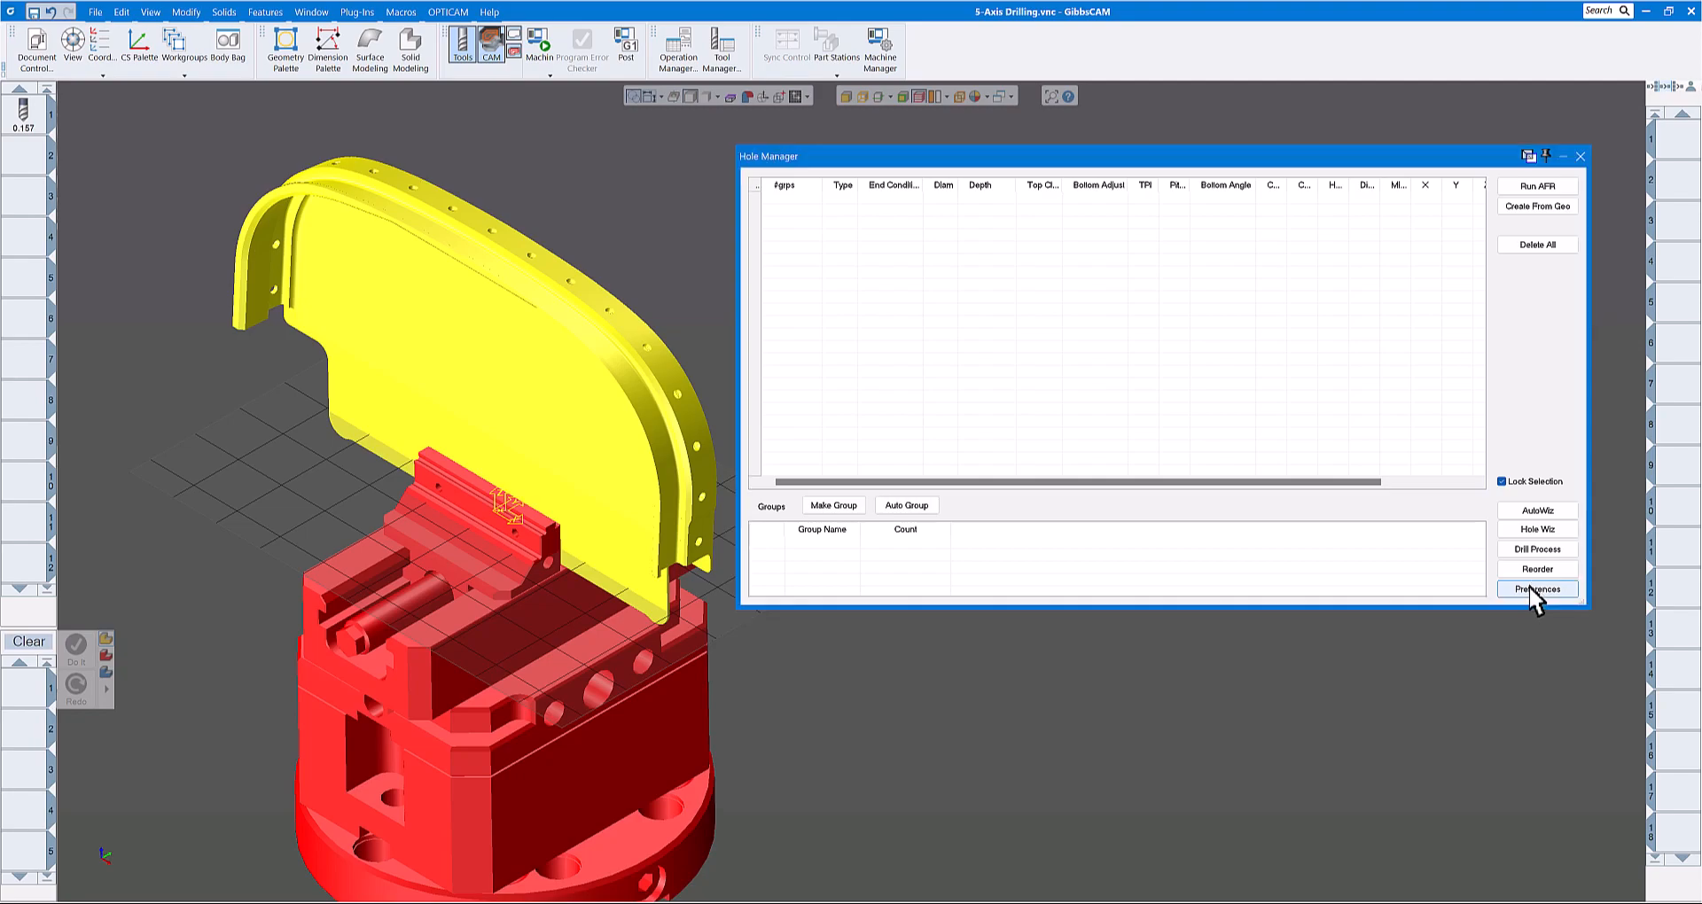
{"action": "left_click_drag", "start_coordinate": [1187, 218], "coordinate": [1070, 131]}
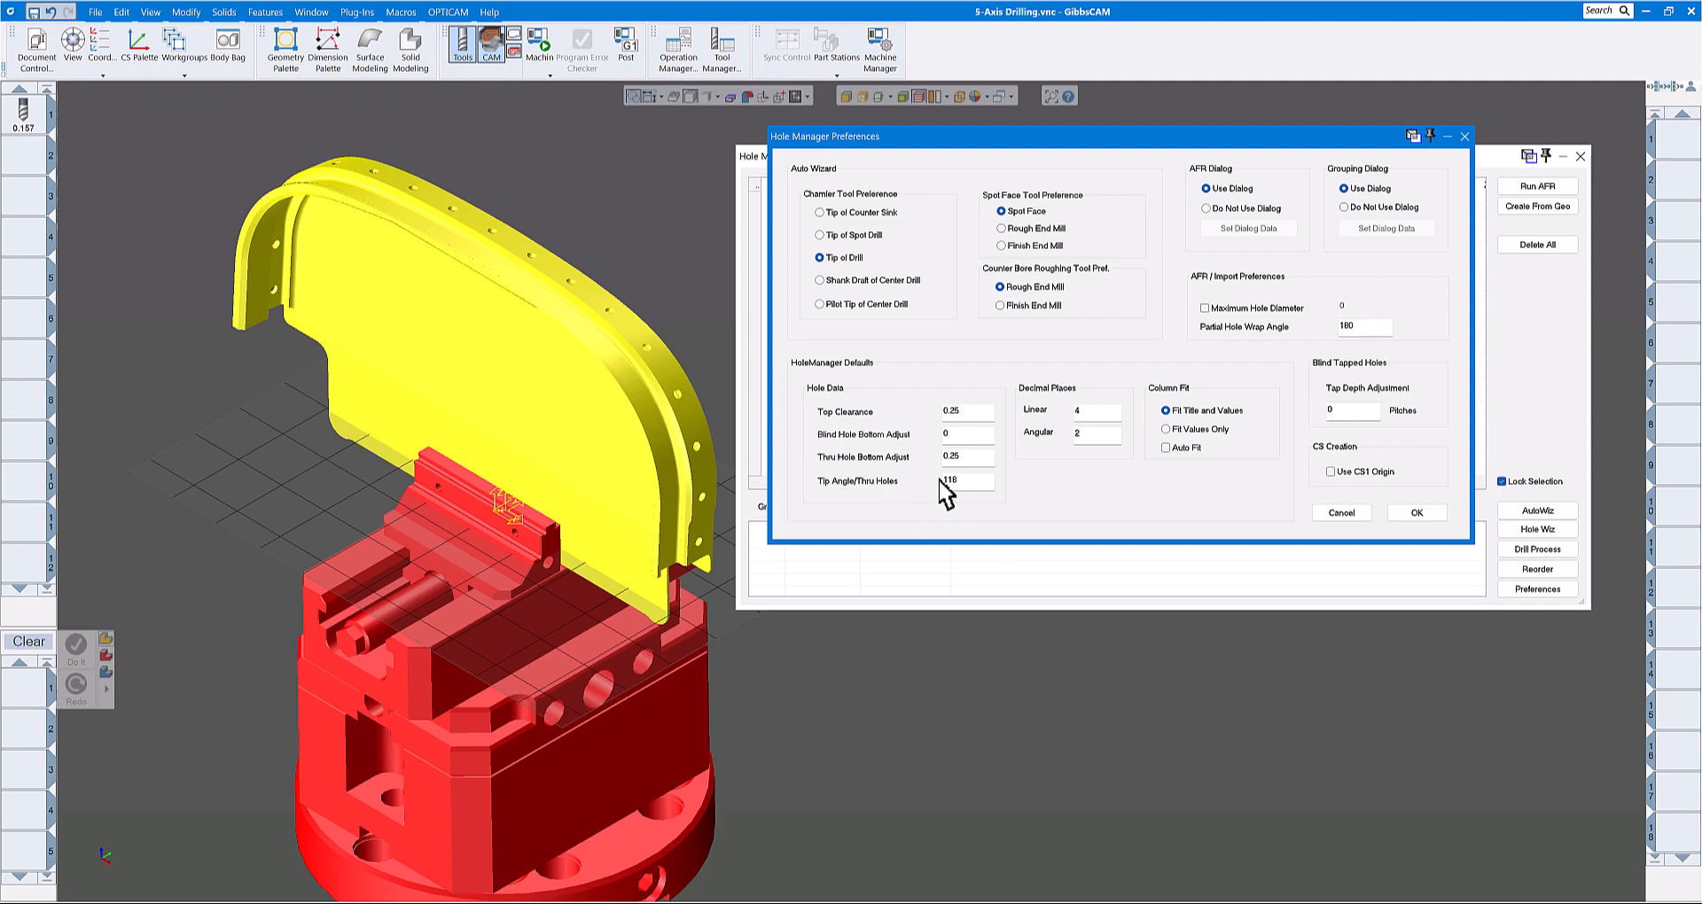
{"action": "left_click", "coordinate": [1416, 515]}
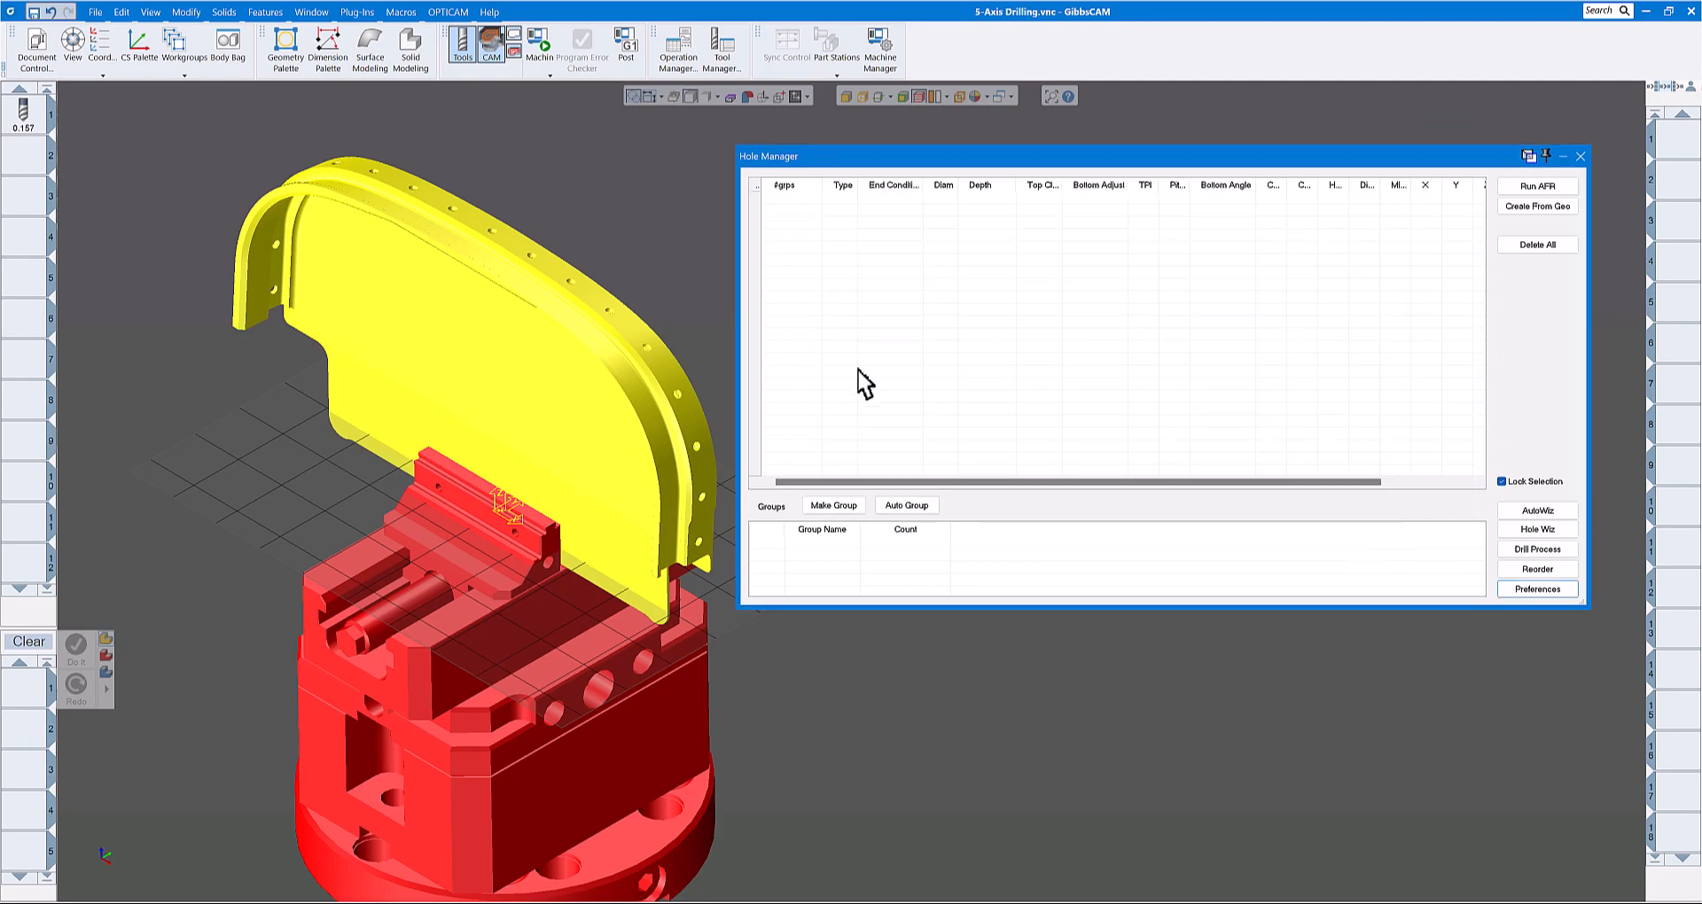
Step: Run AFR on the selected part for all holes and widen the End Condition column to review the hole data
{"action": "left_click", "coordinate": [1539, 187]}
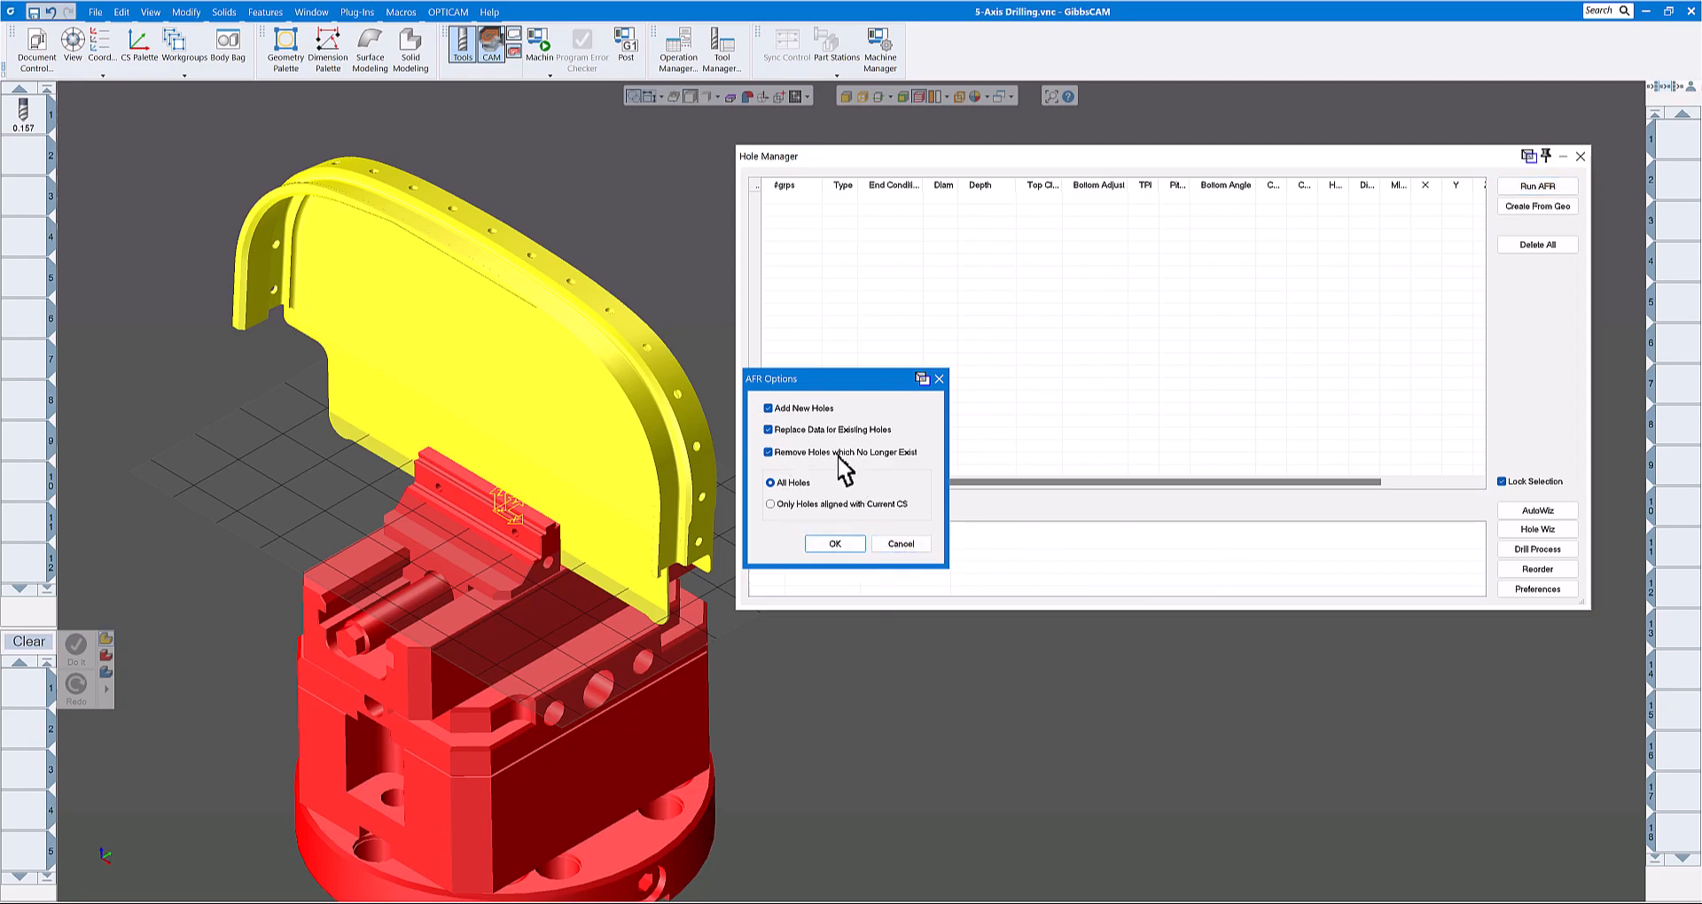
{"action": "left_click", "coordinate": [828, 545]}
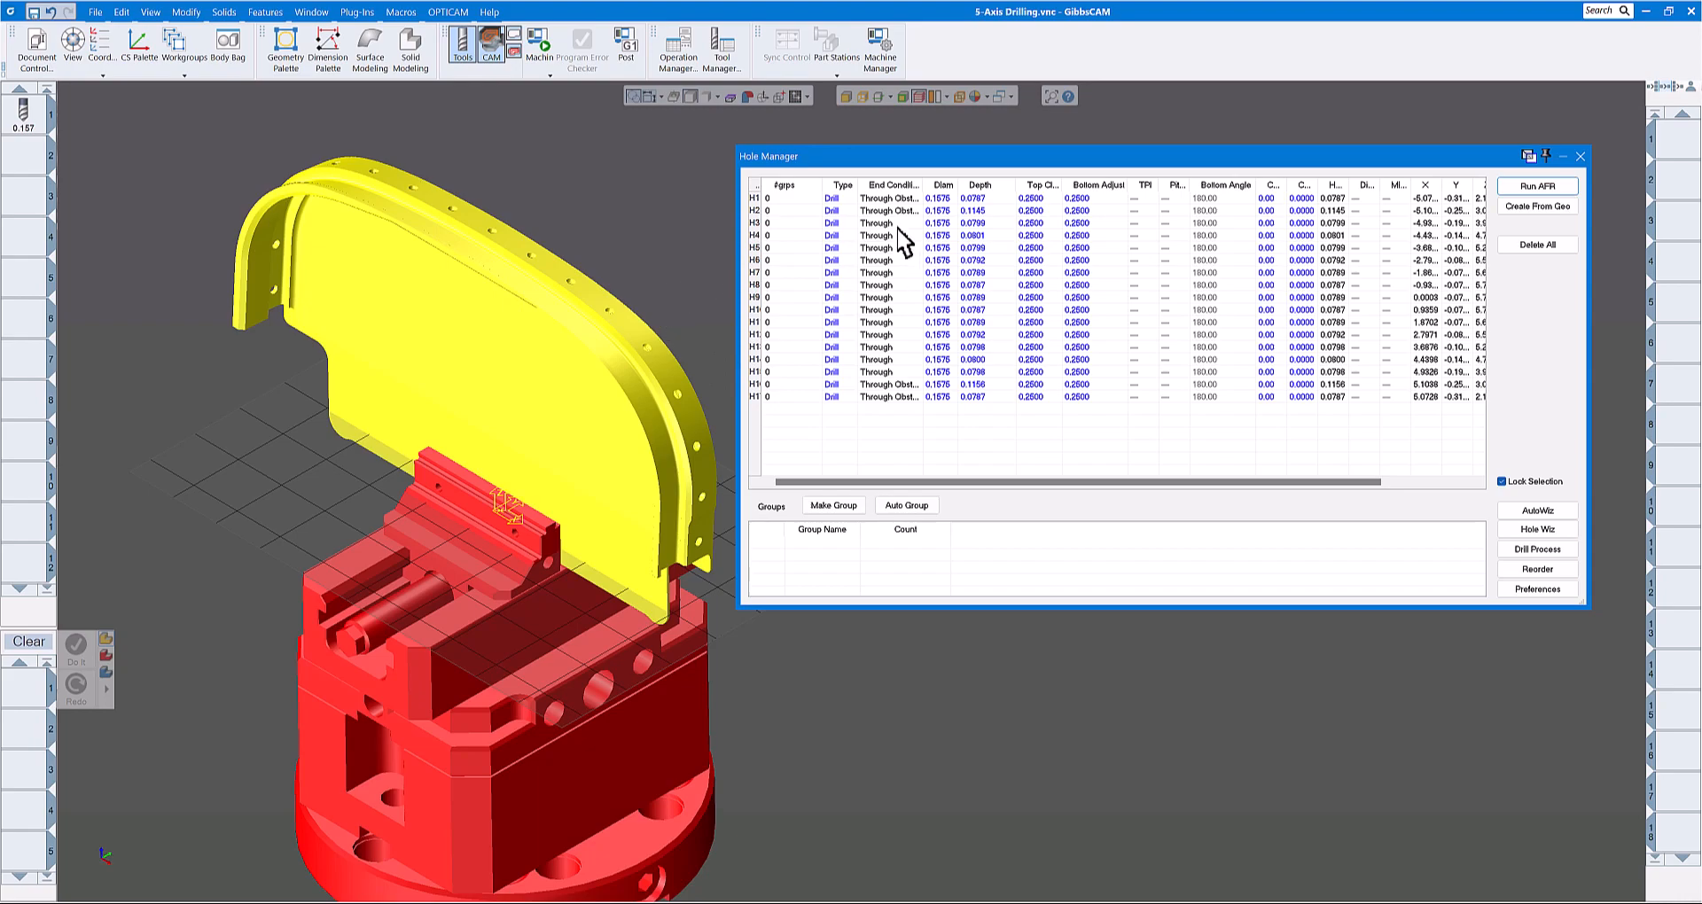
{"action": "left_click_drag", "start_coordinate": [923, 185], "coordinate": [998, 199]}
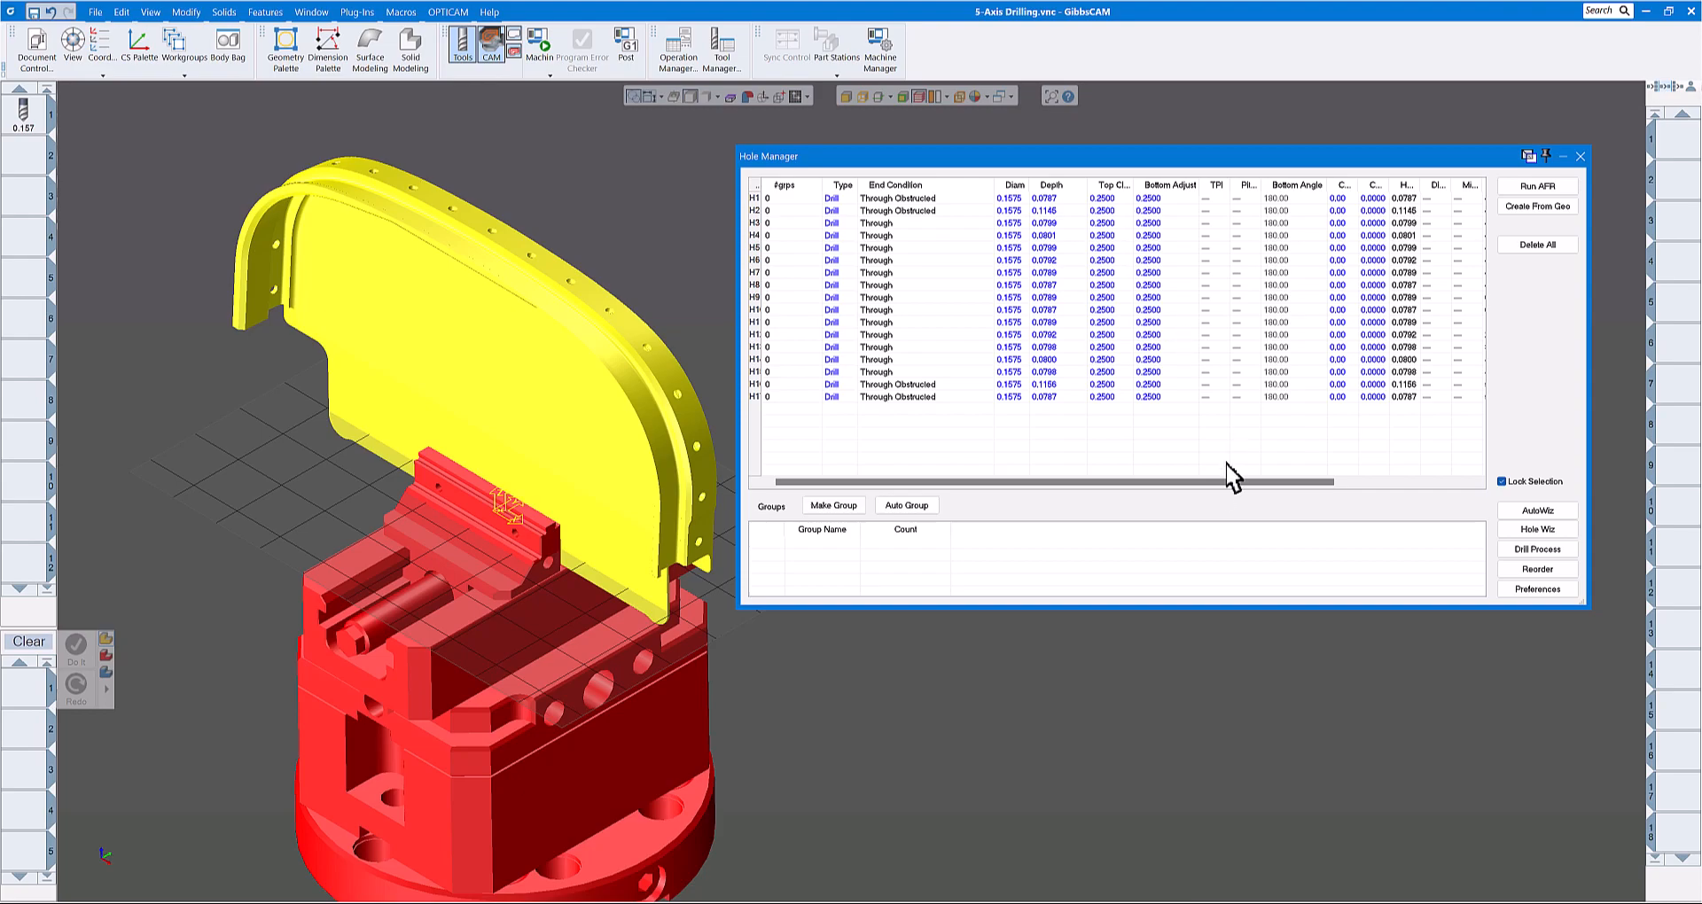
{"action": "left_click_drag", "start_coordinate": [1240, 482], "coordinate": [1403, 486]}
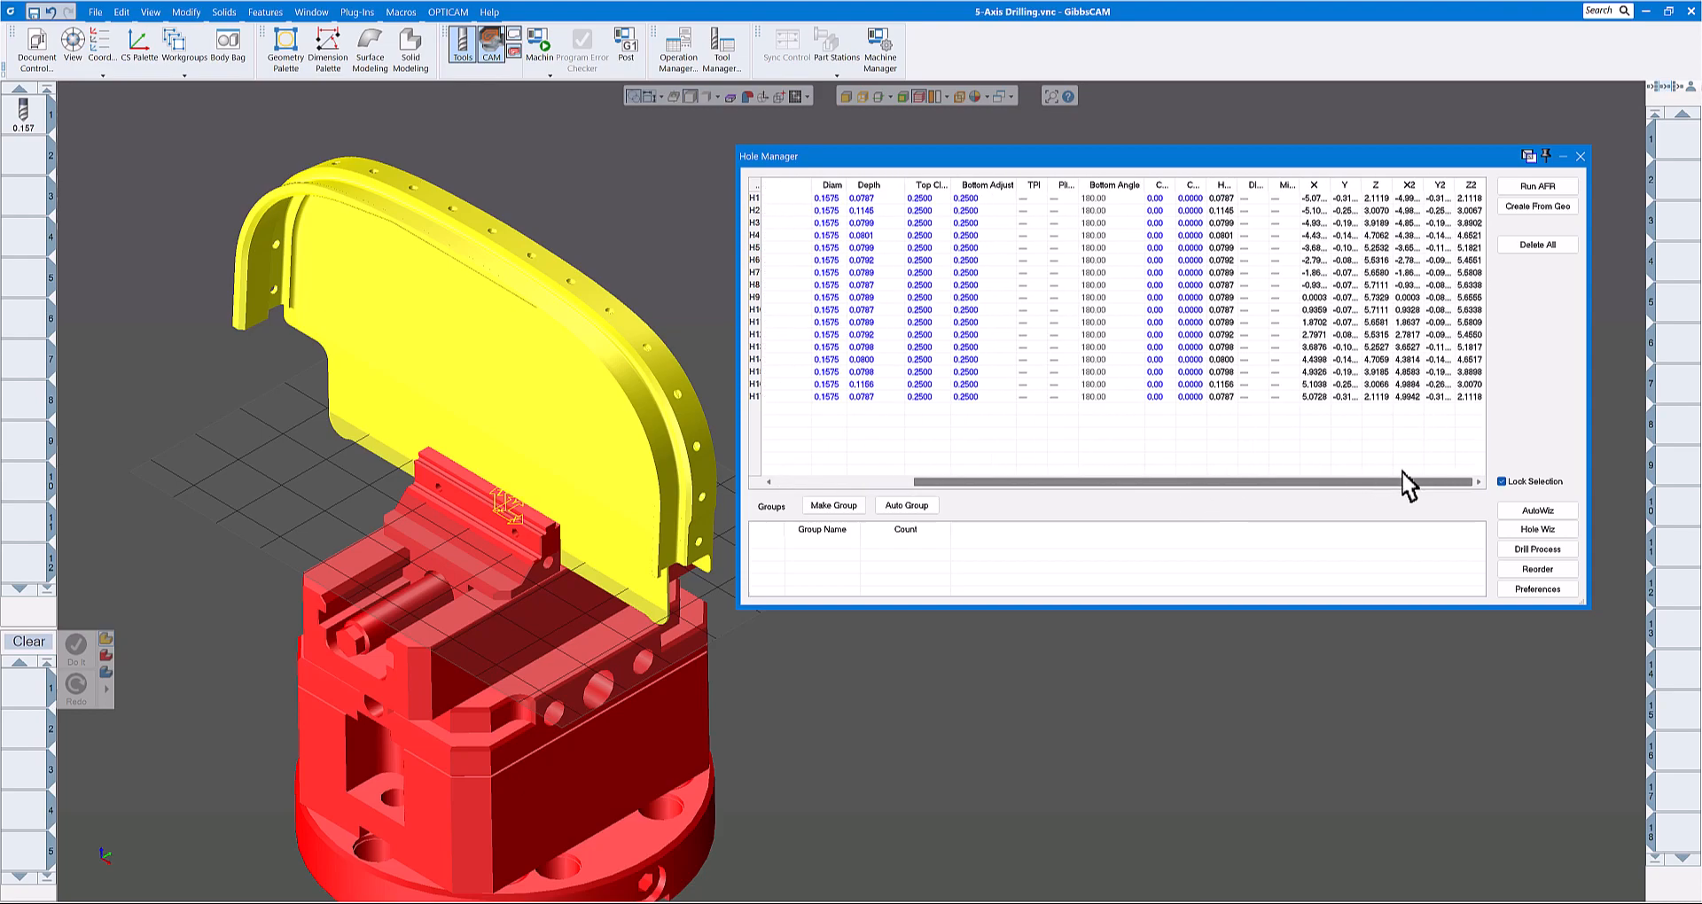
{"action": "left_click_drag", "start_coordinate": [1152, 481], "coordinate": [969, 483]}
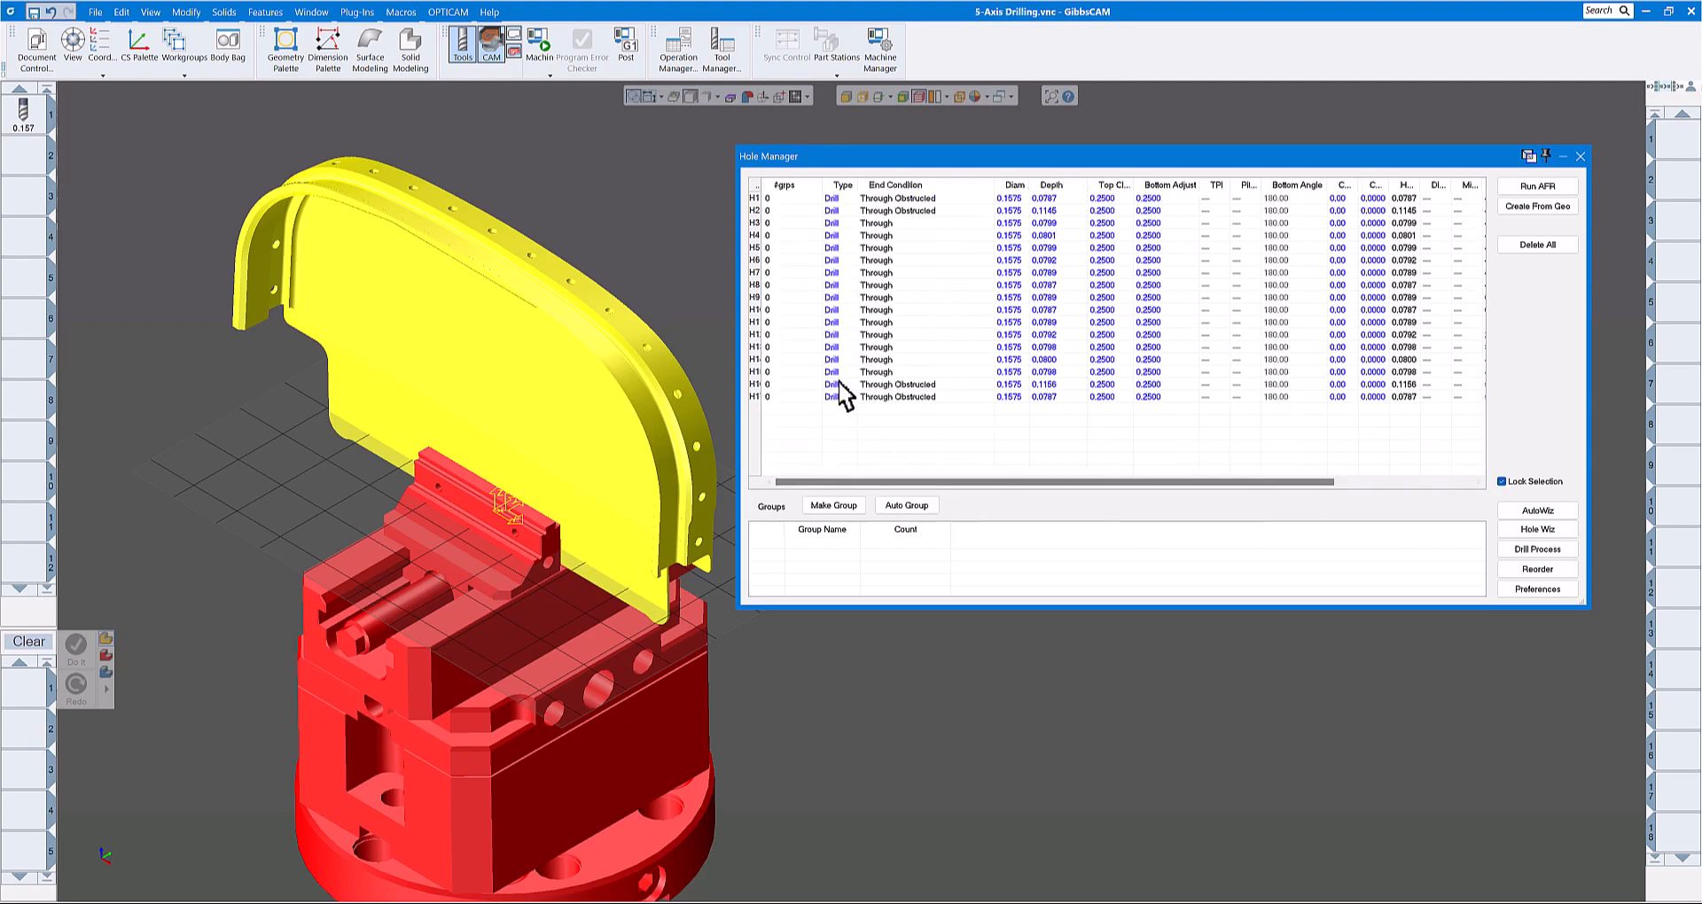
Step: Check which coordinate systems exist in the coordinate system list and close it
{"action": "left_click", "coordinate": [105, 41]}
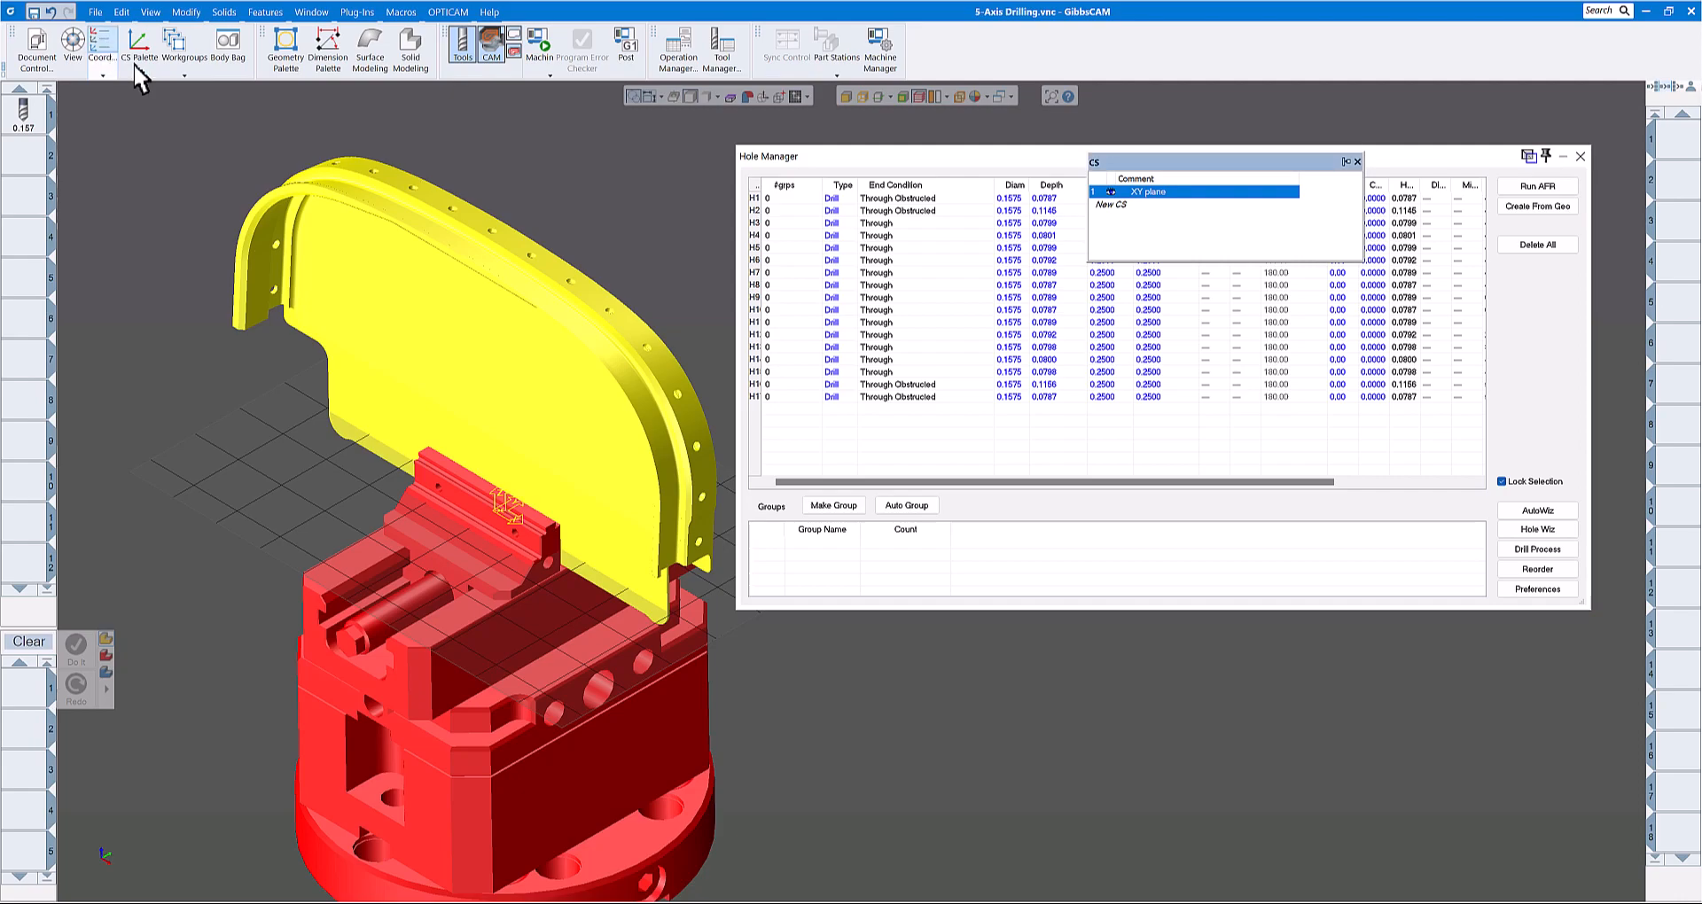
{"action": "left_click_drag", "start_coordinate": [1188, 163], "coordinate": [264, 131]}
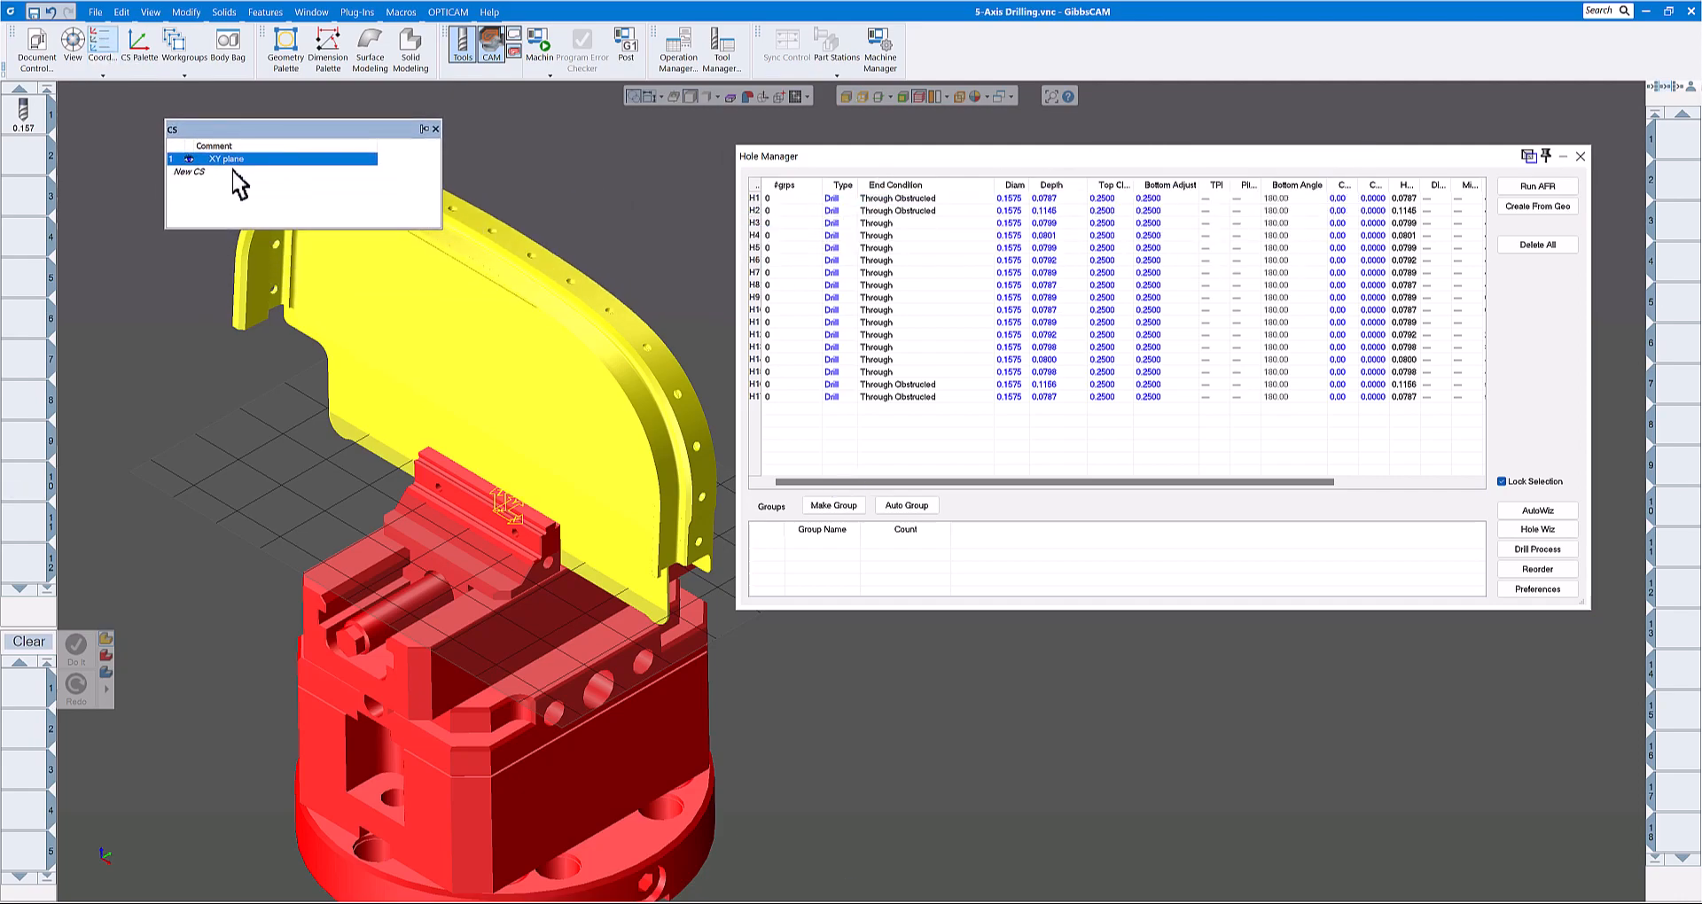
{"action": "left_click", "coordinate": [436, 129]}
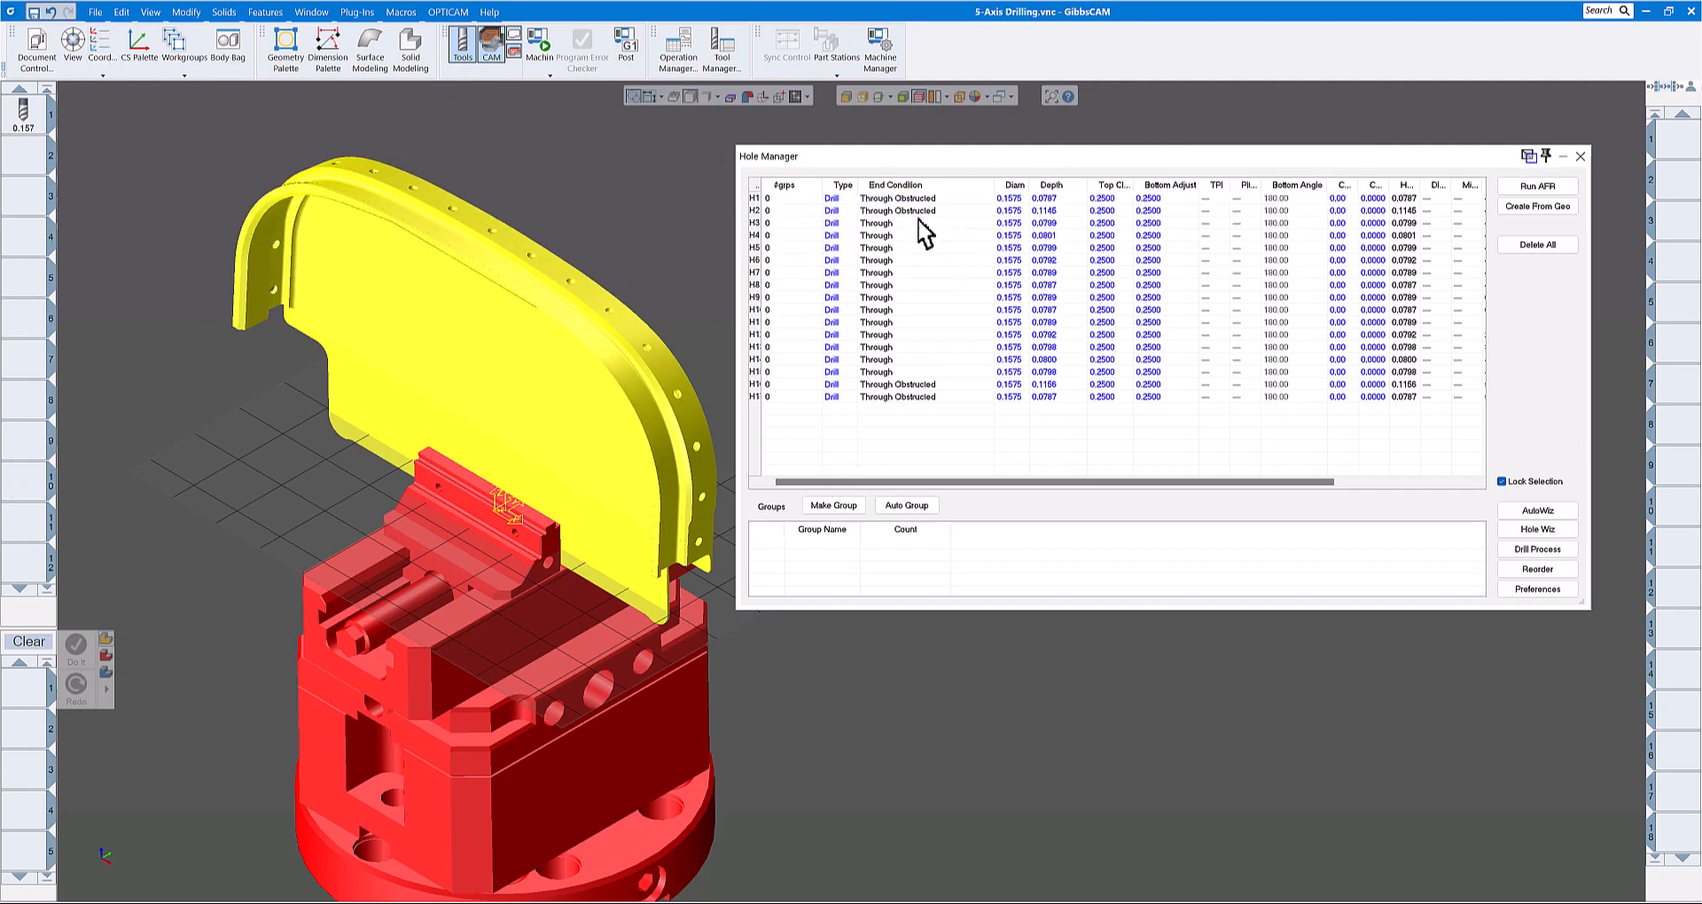
Step: Enlarge the group list and auto-group the holes by Process Parameters with angular tolerance 0.5 and linear tolerance 0.01
{"action": "left_click_drag", "start_coordinate": [955, 608], "coordinate": [982, 764]}
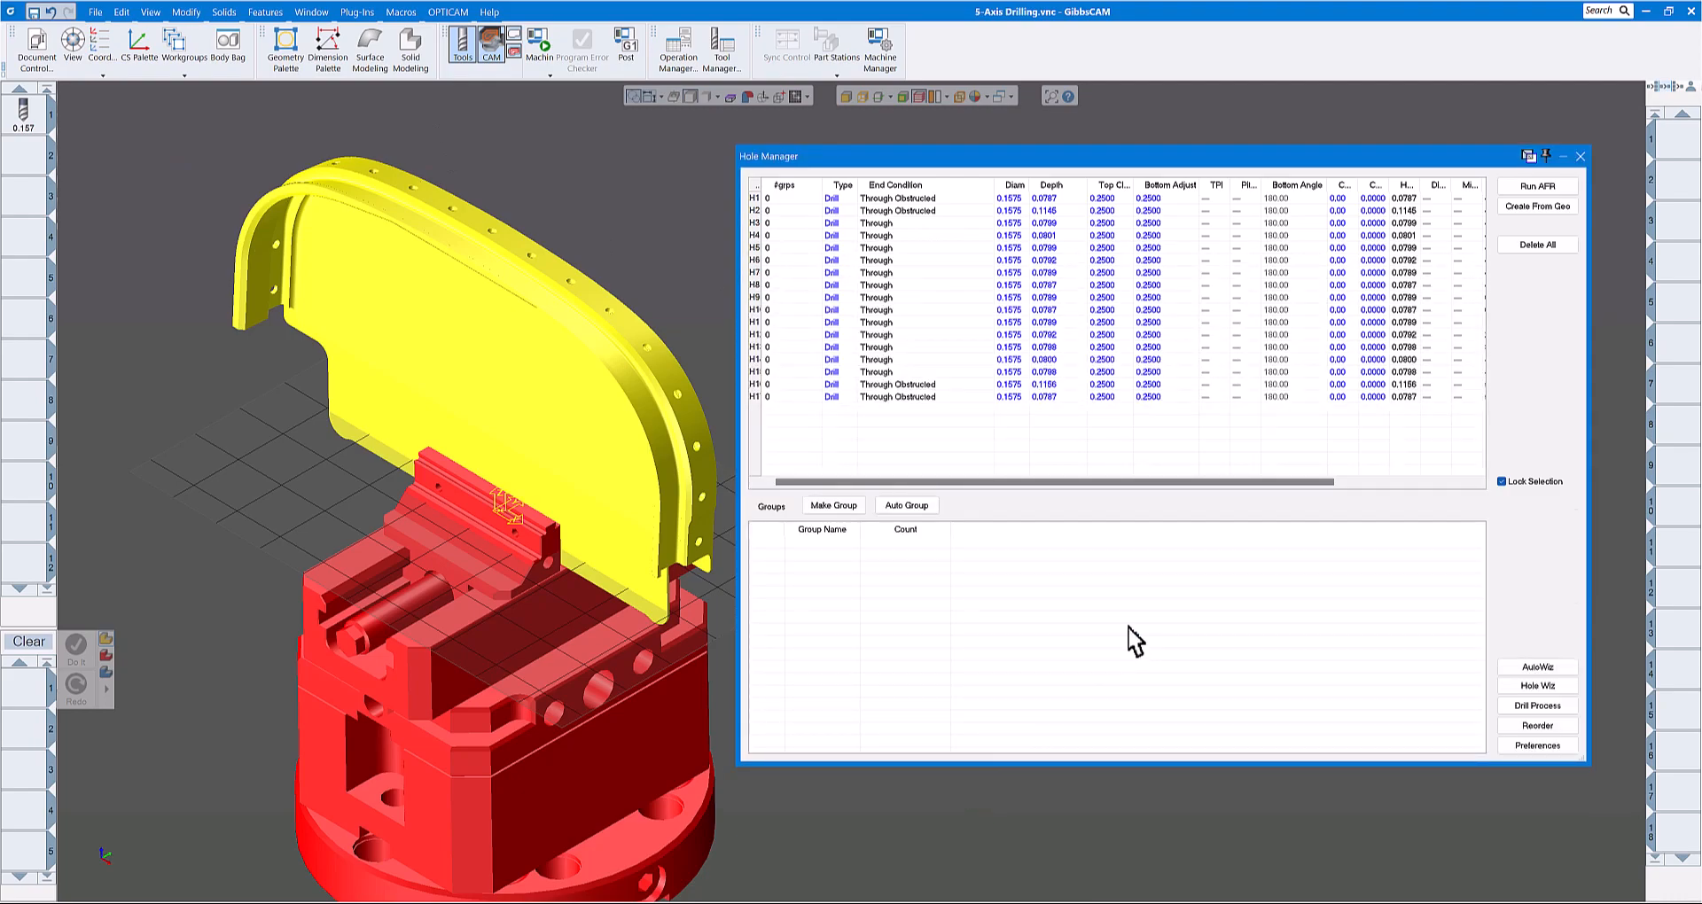
{"action": "left_click", "coordinate": [905, 507]}
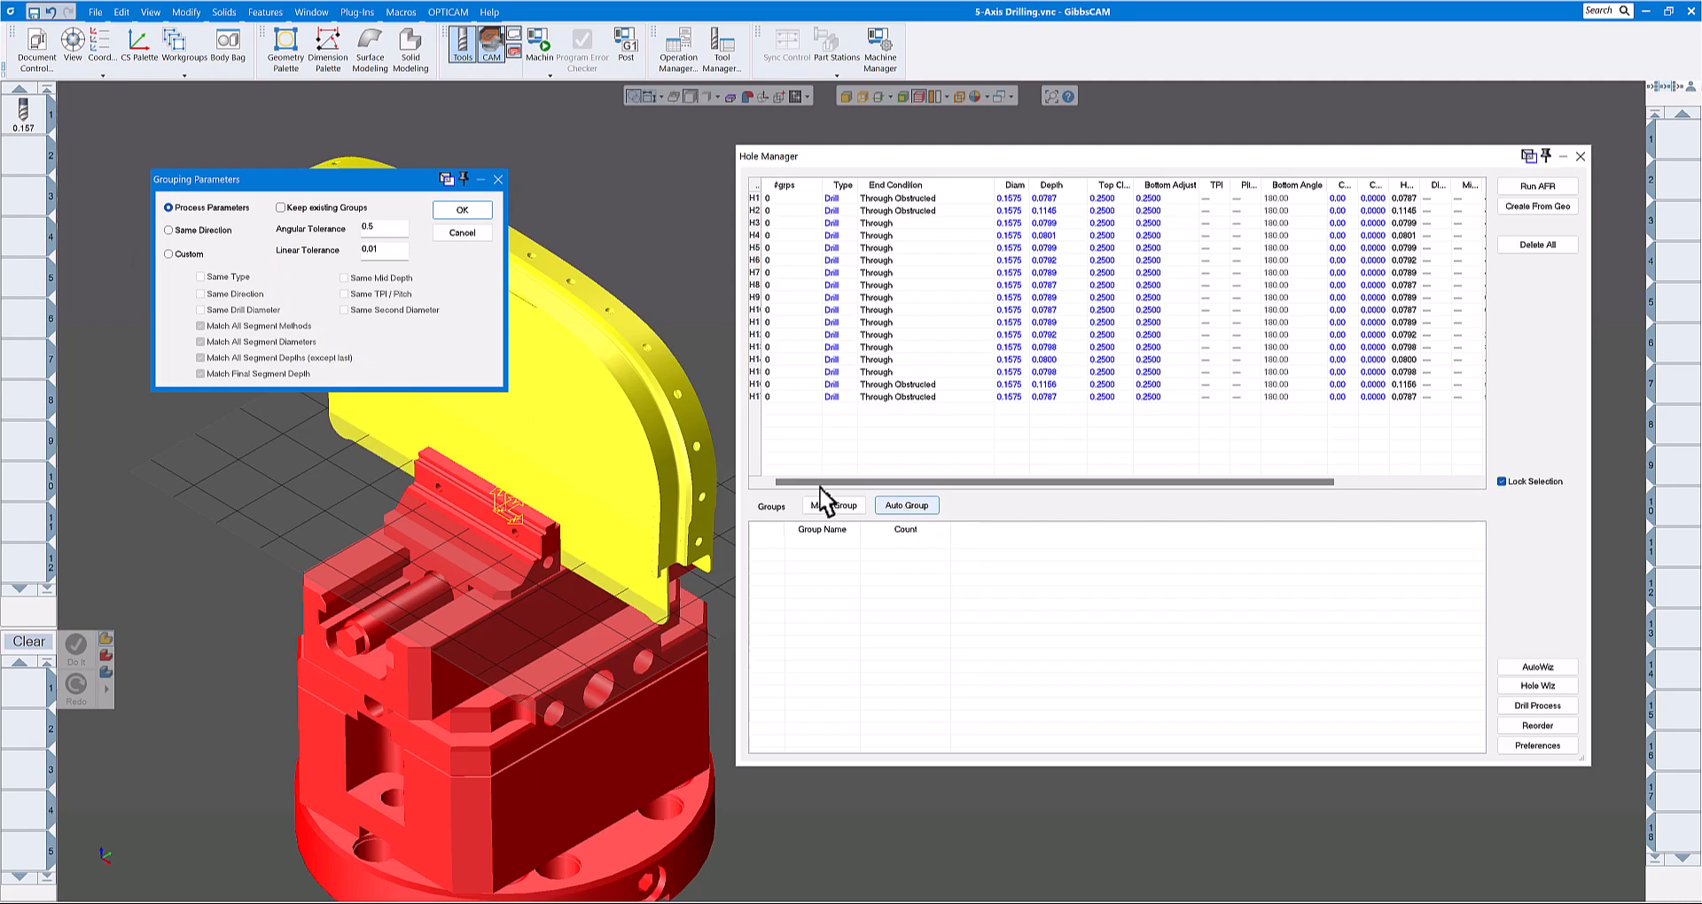
{"action": "left_click", "coordinate": [450, 211]}
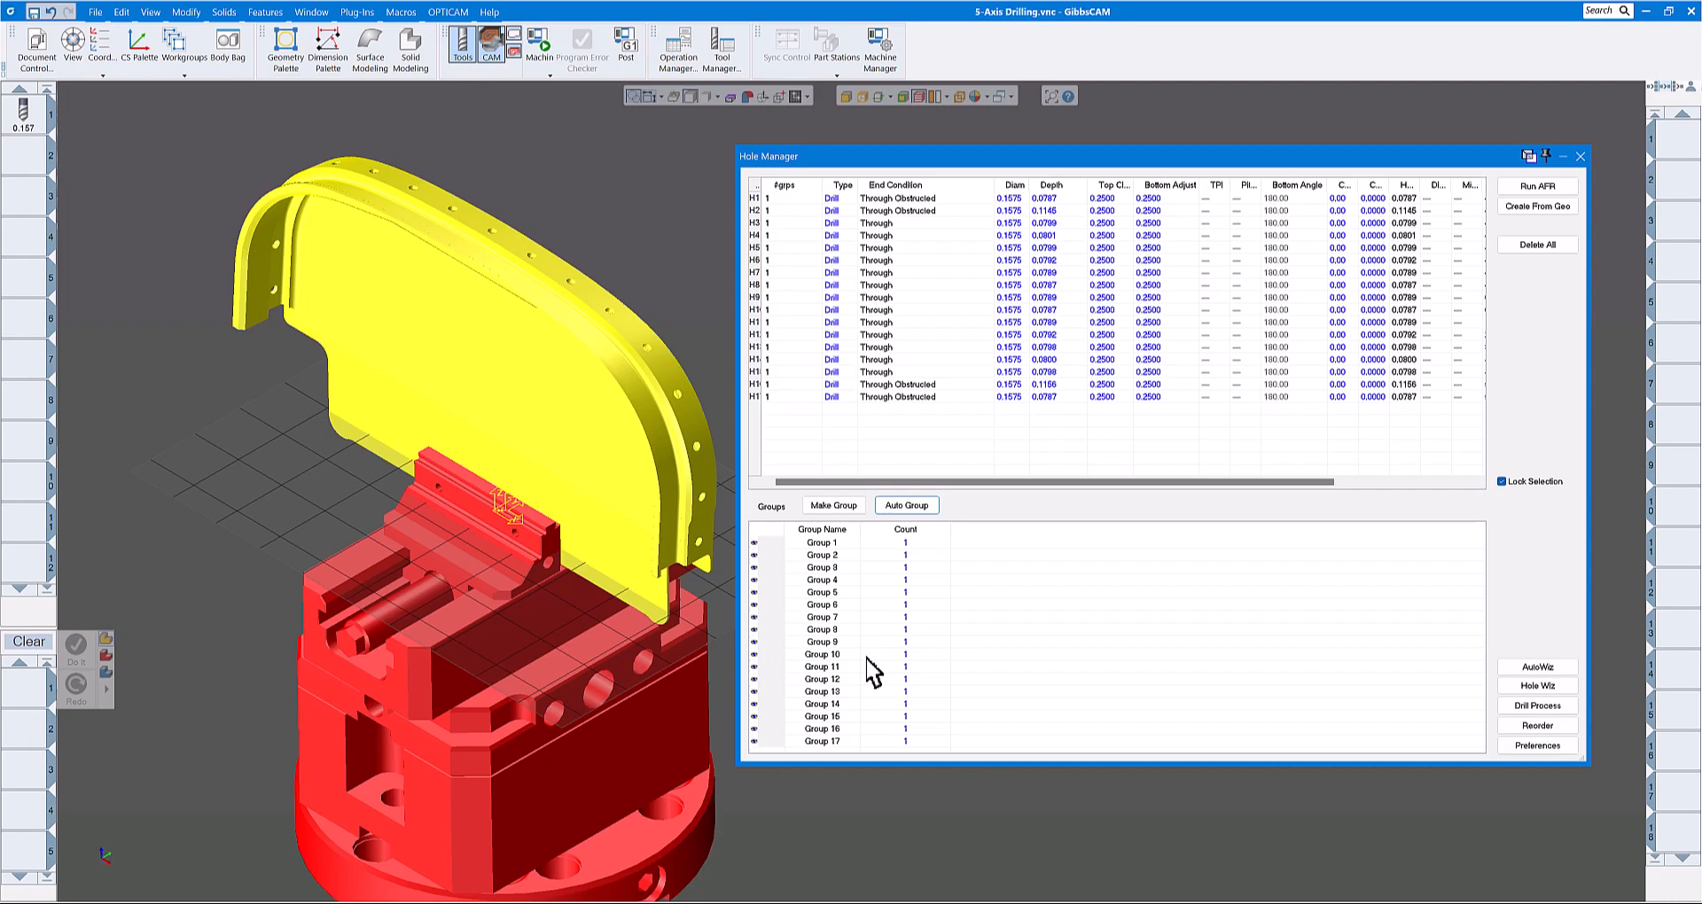
Step: Deselect the part and turn on the display of hole features along the flange
{"action": "left_click", "coordinate": [686, 268]}
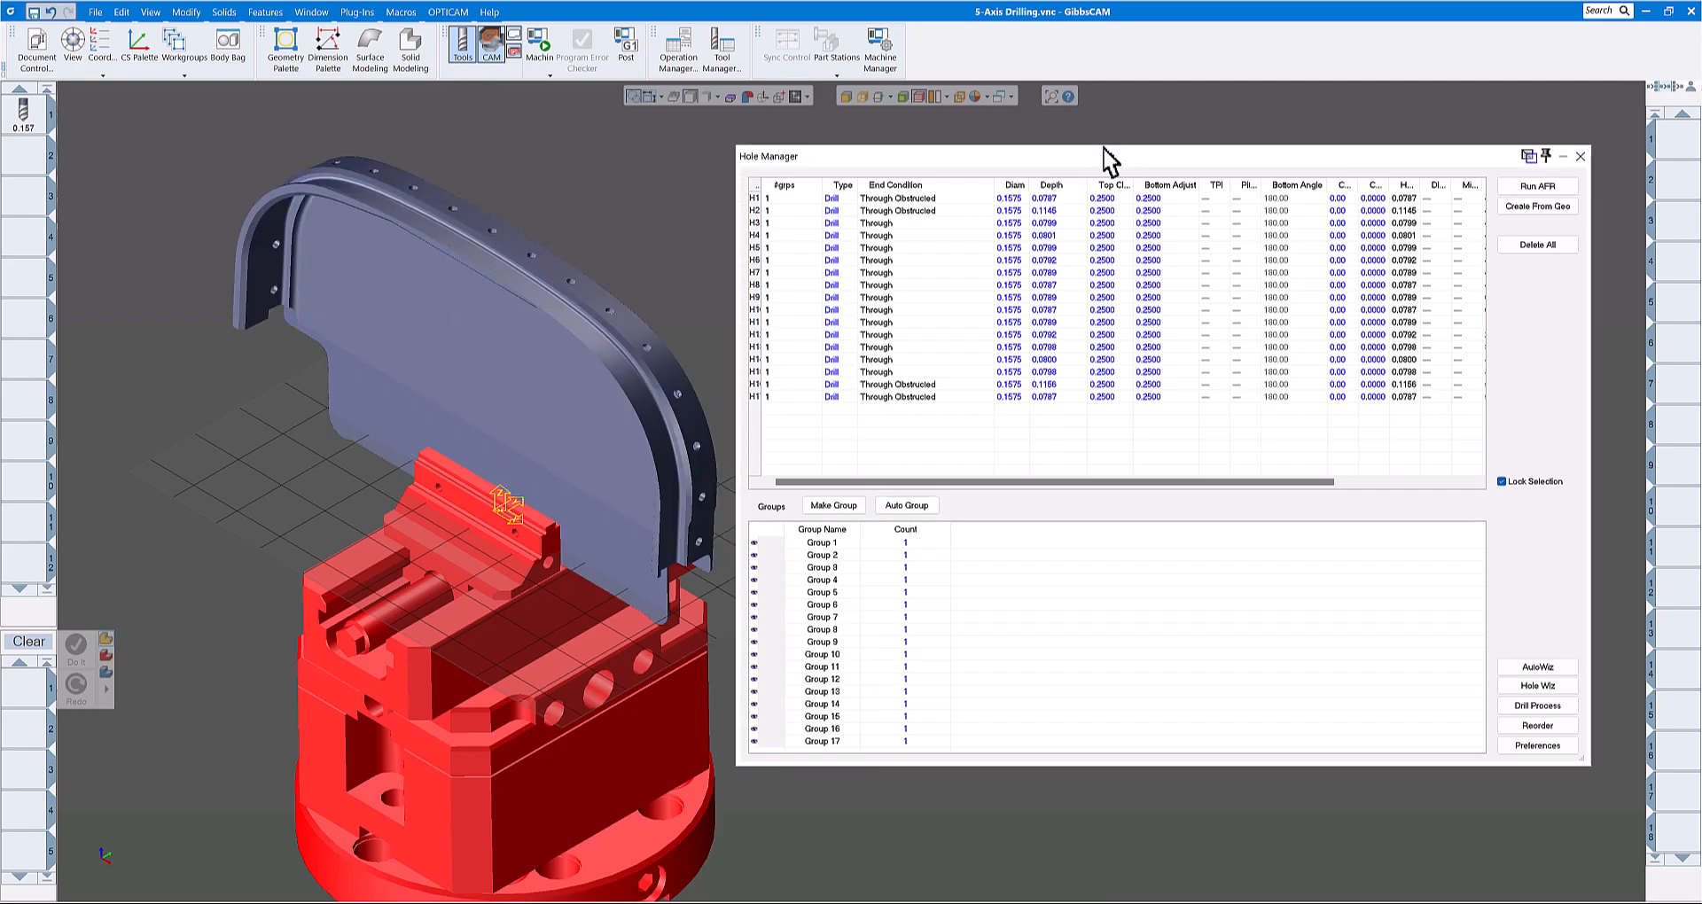
{"action": "left_click_drag", "start_coordinate": [1108, 153], "coordinate": [1129, 136]}
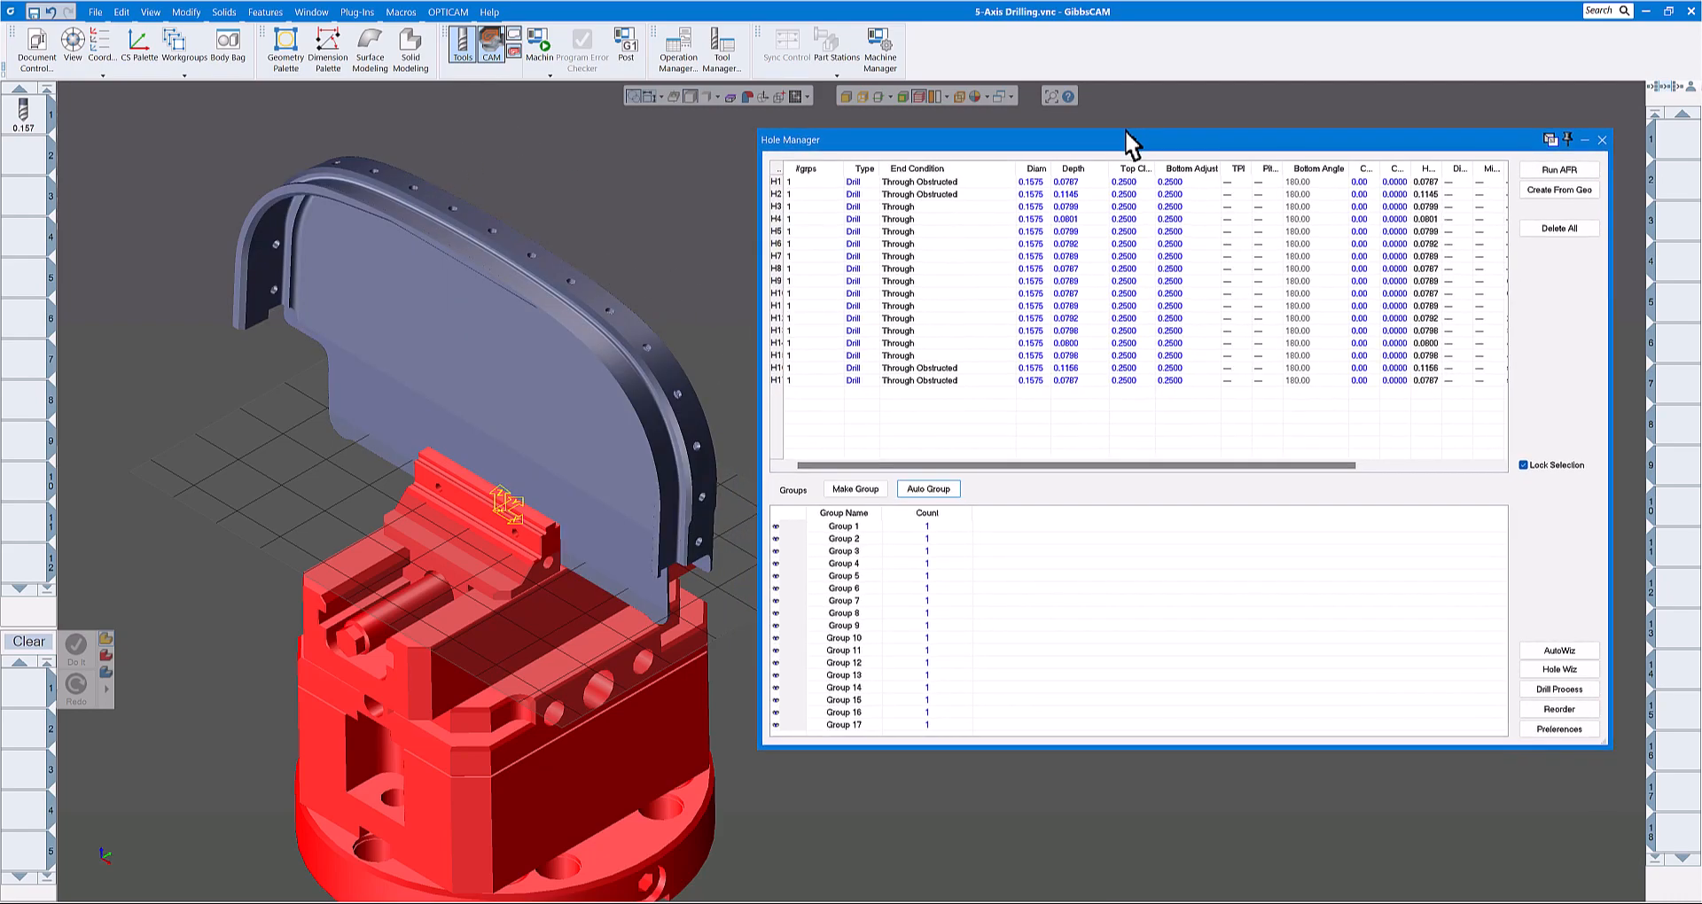
{"action": "left_click", "coordinate": [150, 12]}
{"action": "left_click", "coordinate": [220, 599]}
{"action": "scroll", "coordinate": [581, 302], "scroll_direction": "up", "scroll_amount": 2}
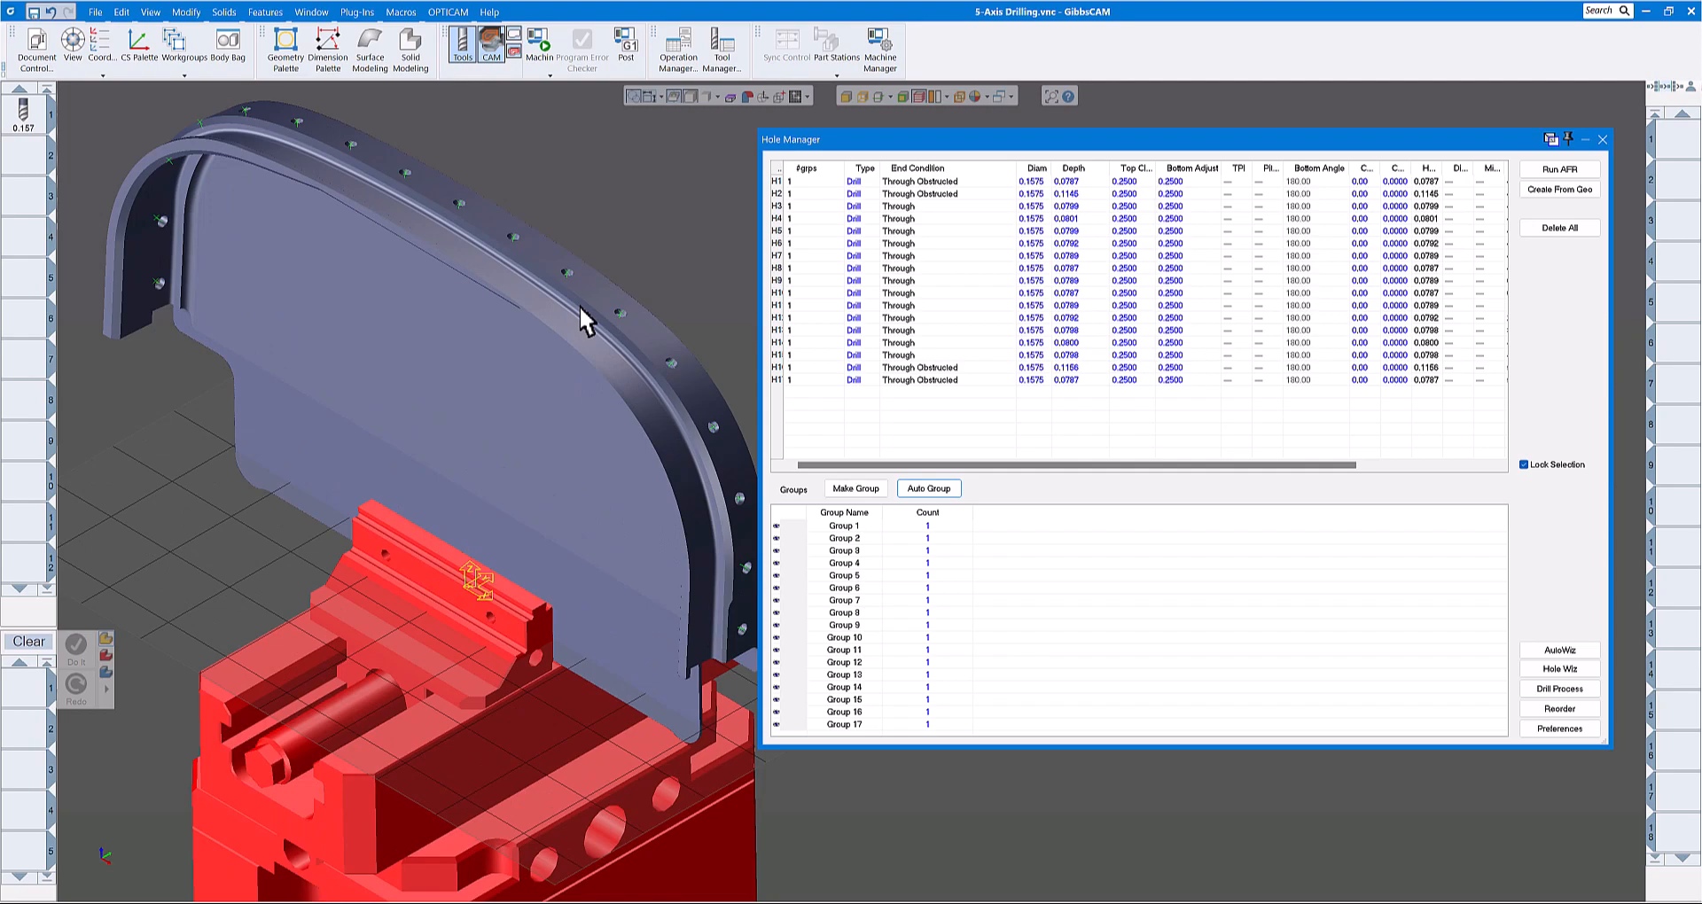
{"action": "scroll", "coordinate": [582, 321], "scroll_direction": "down", "scroll_amount": 2}
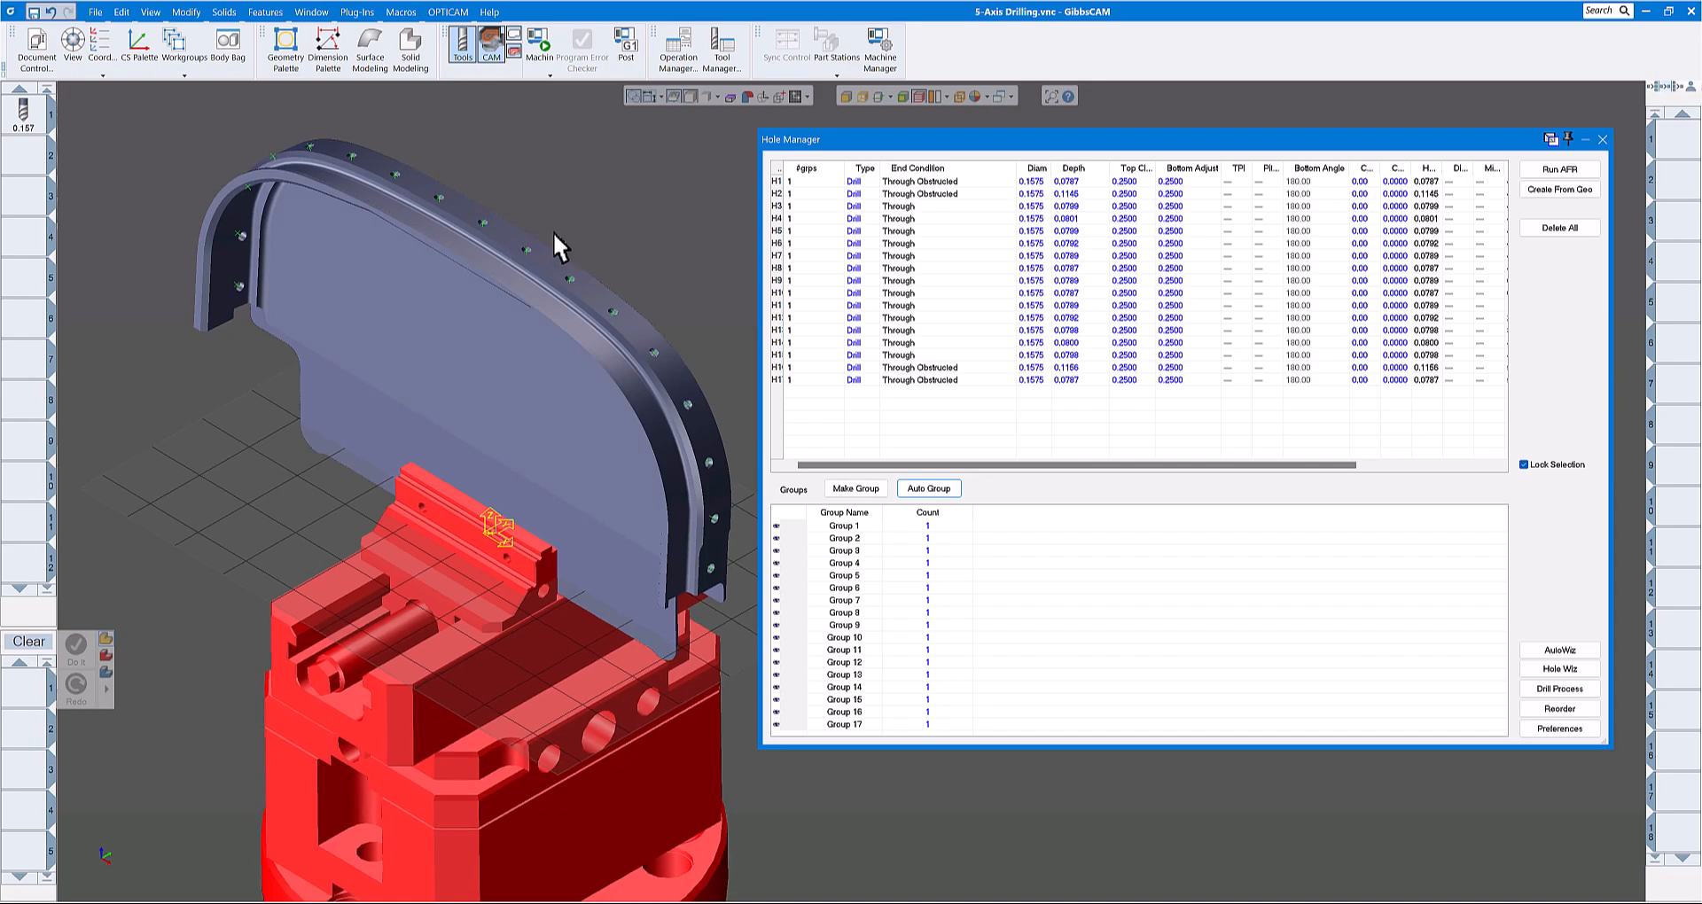
{"action": "left_click", "coordinate": [151, 12]}
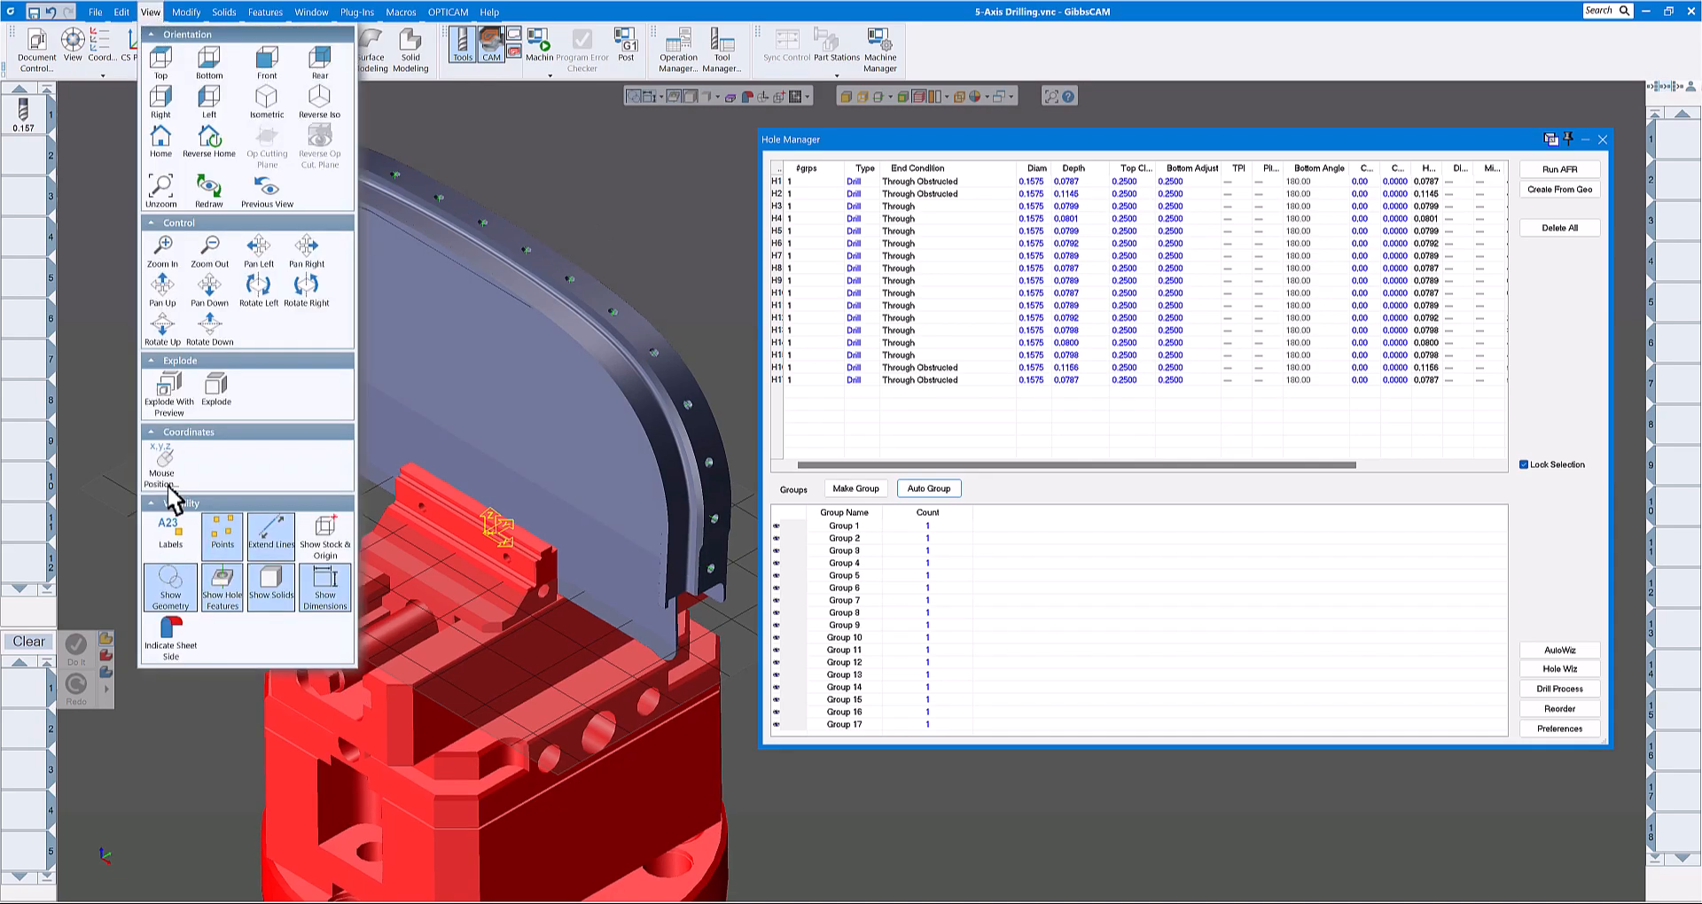
{"action": "left_click", "coordinate": [534, 193]}
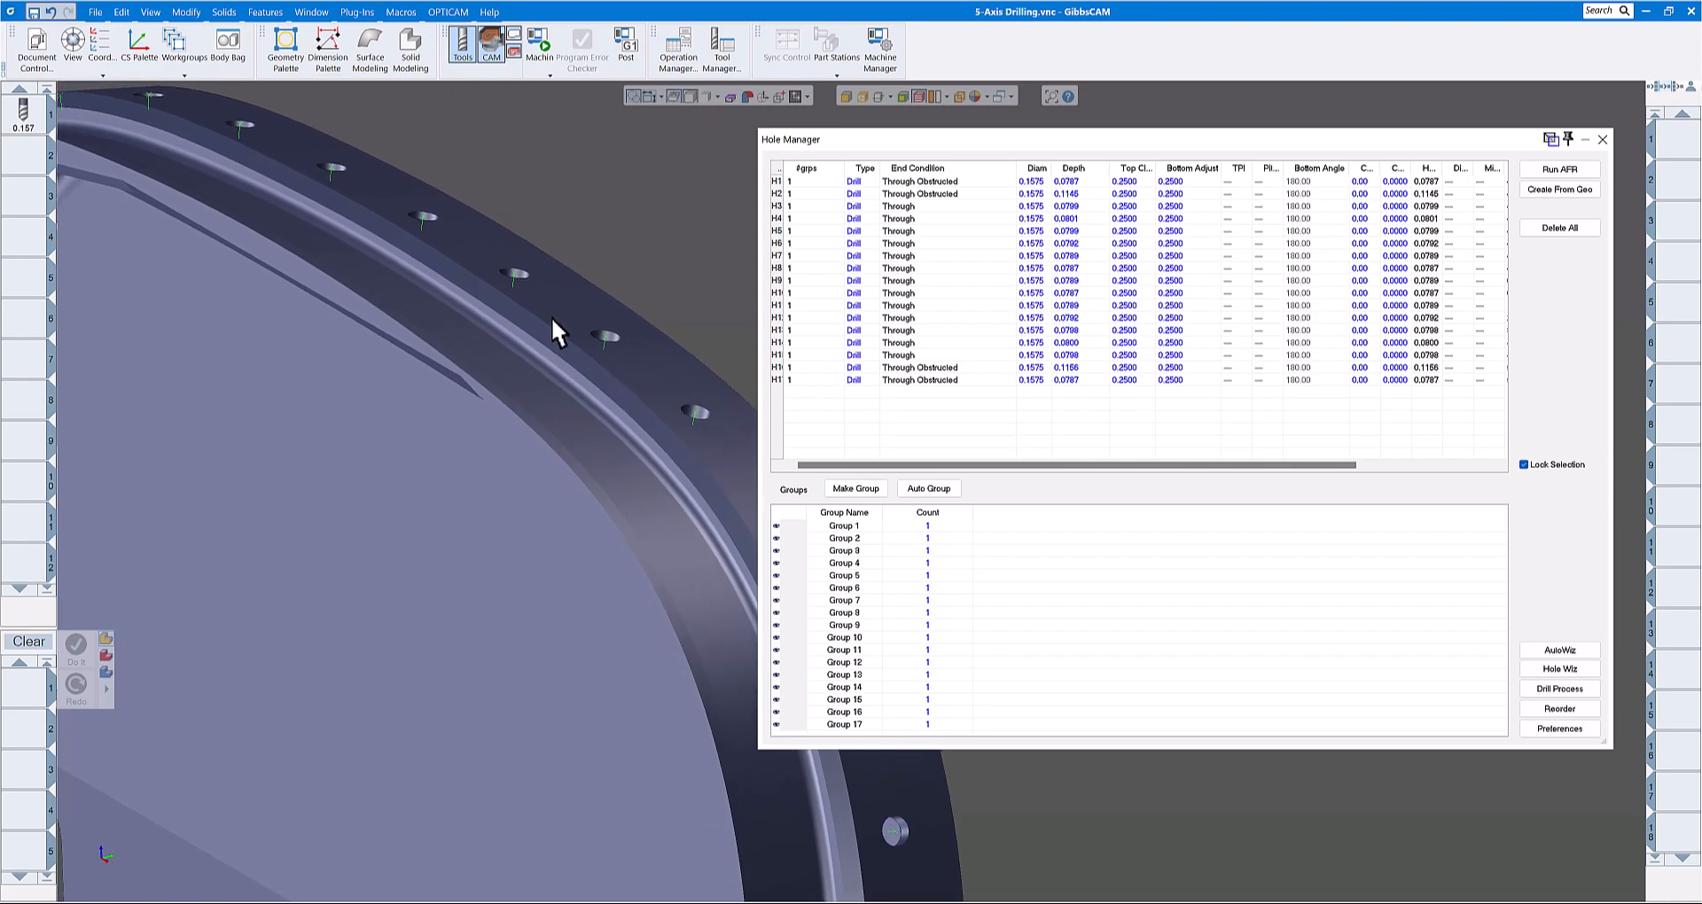
Step: Reverse the direction of one hole feature on the upper curved flange
{"action": "left_click", "coordinate": [523, 277]}
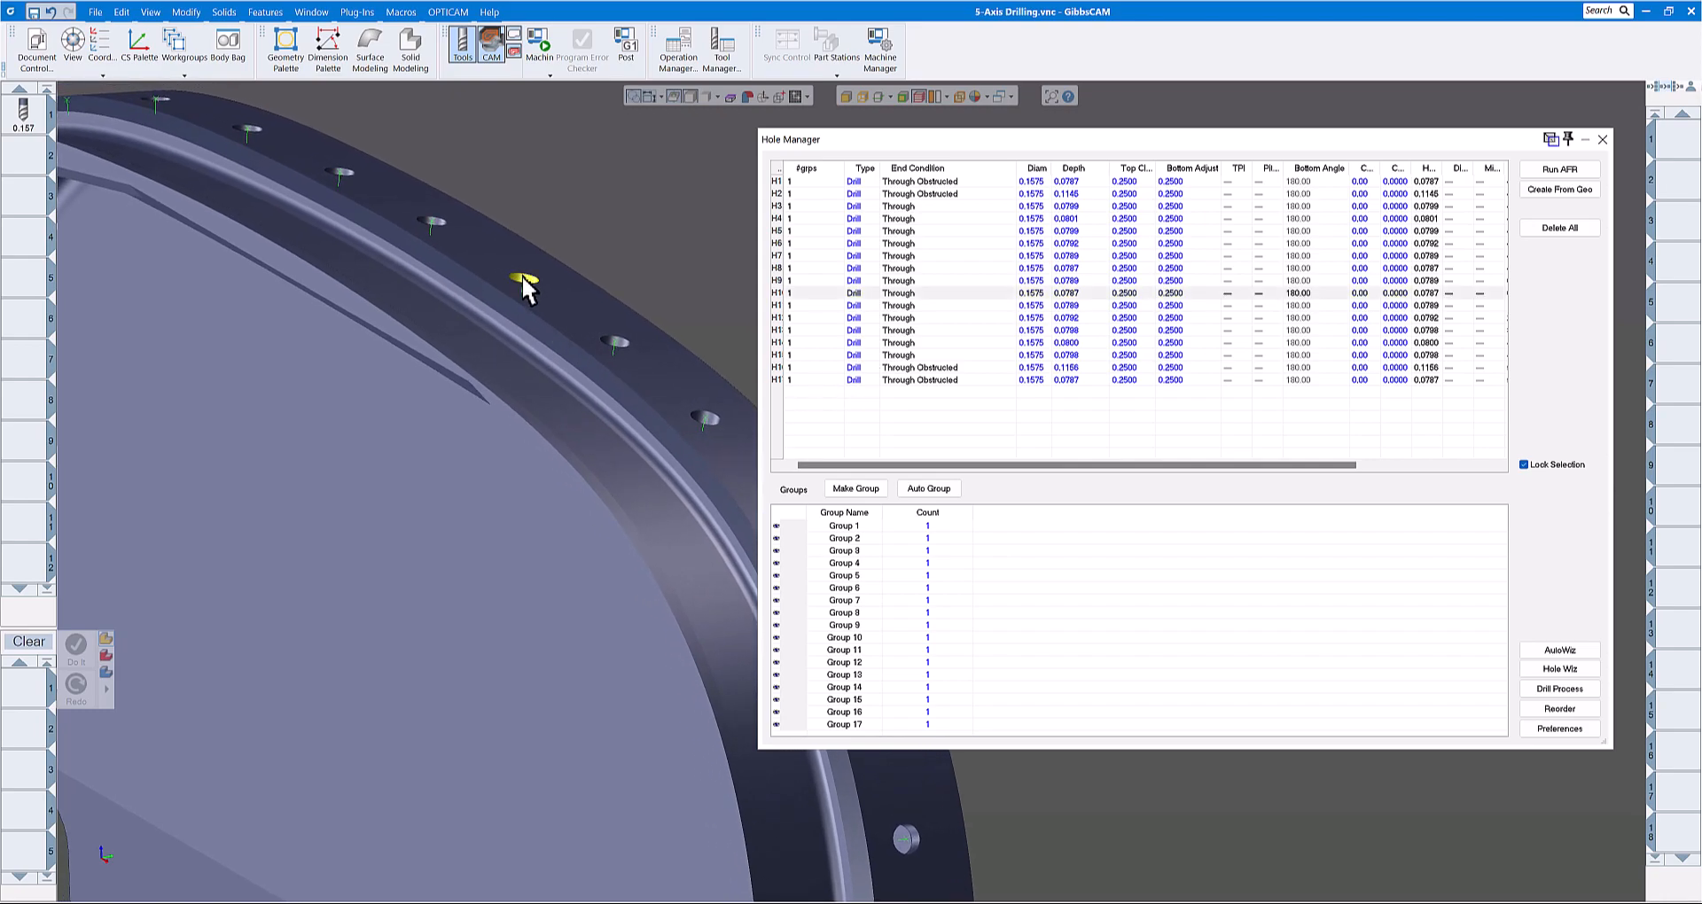
{"action": "right_click", "coordinate": [525, 277]}
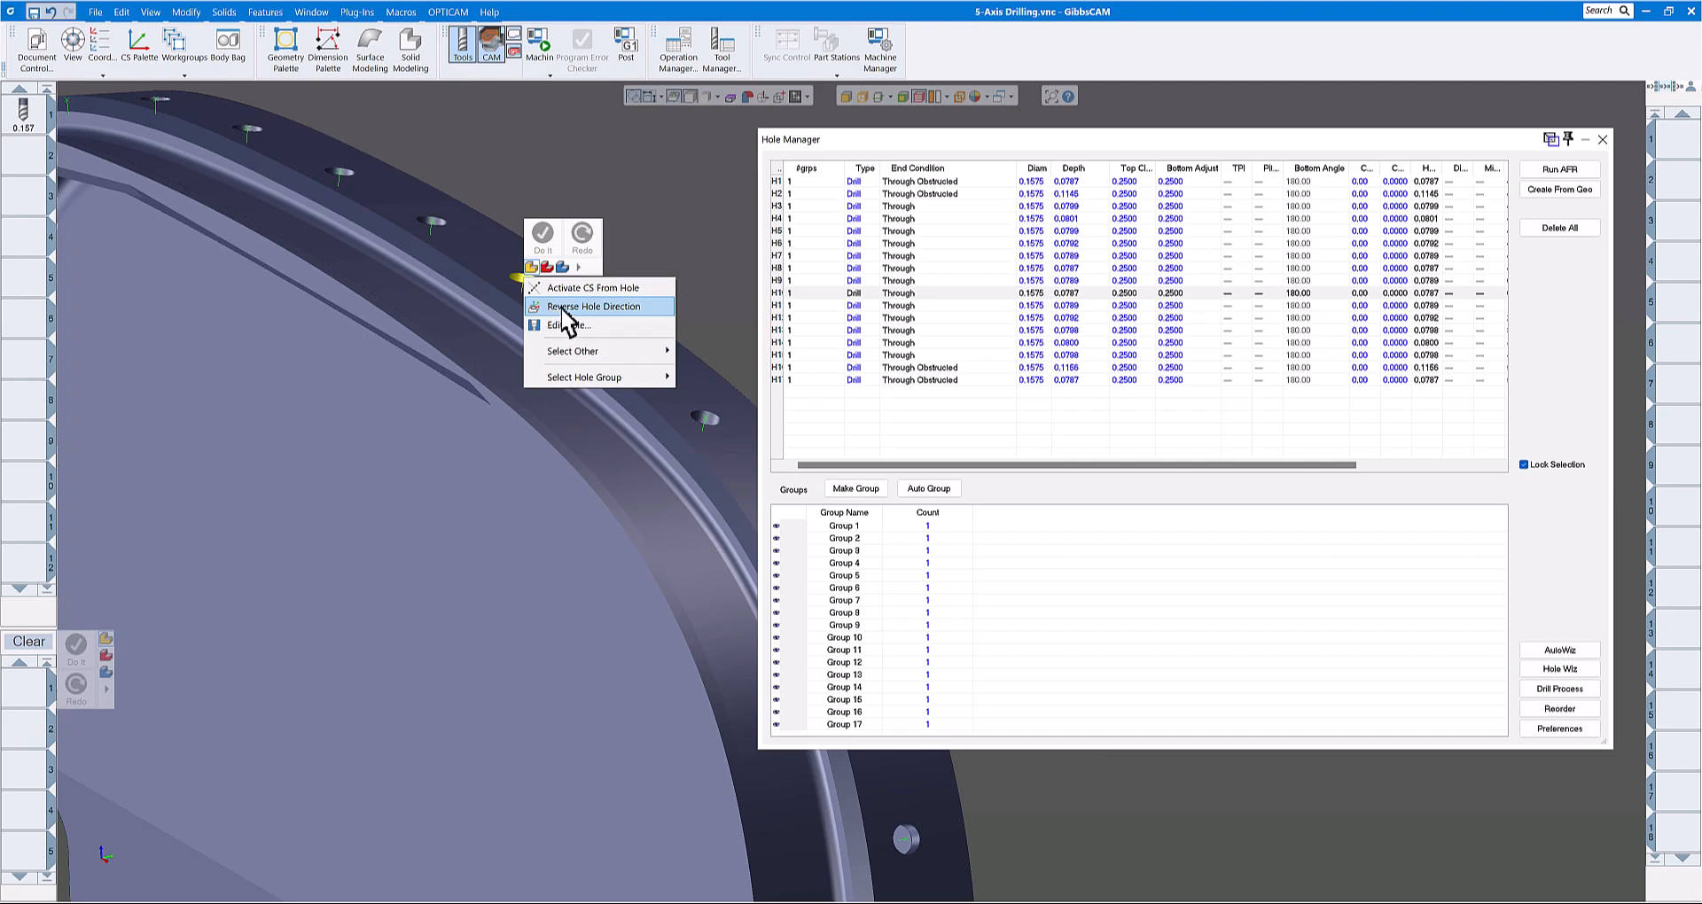
{"action": "left_click", "coordinate": [561, 306]}
{"action": "left_click", "coordinate": [631, 189]}
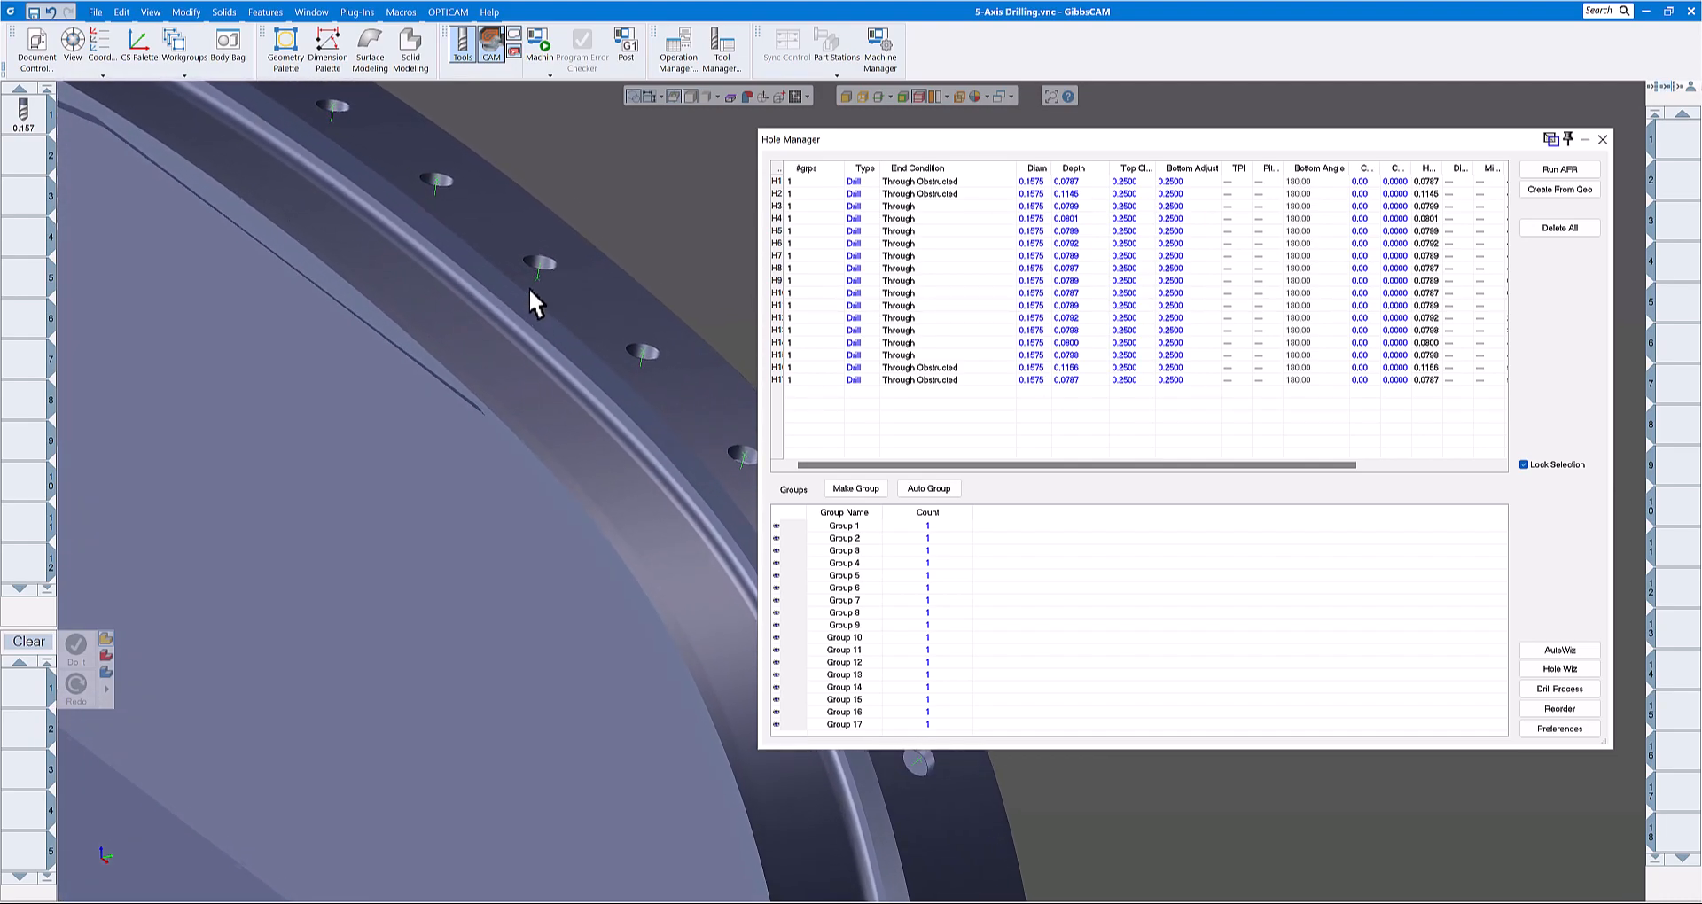
Step: Reverse the same flange hole's direction again to restore its original orientation
{"action": "middle_click_drag", "start_coordinate": [540, 304], "coordinate": [541, 306]}
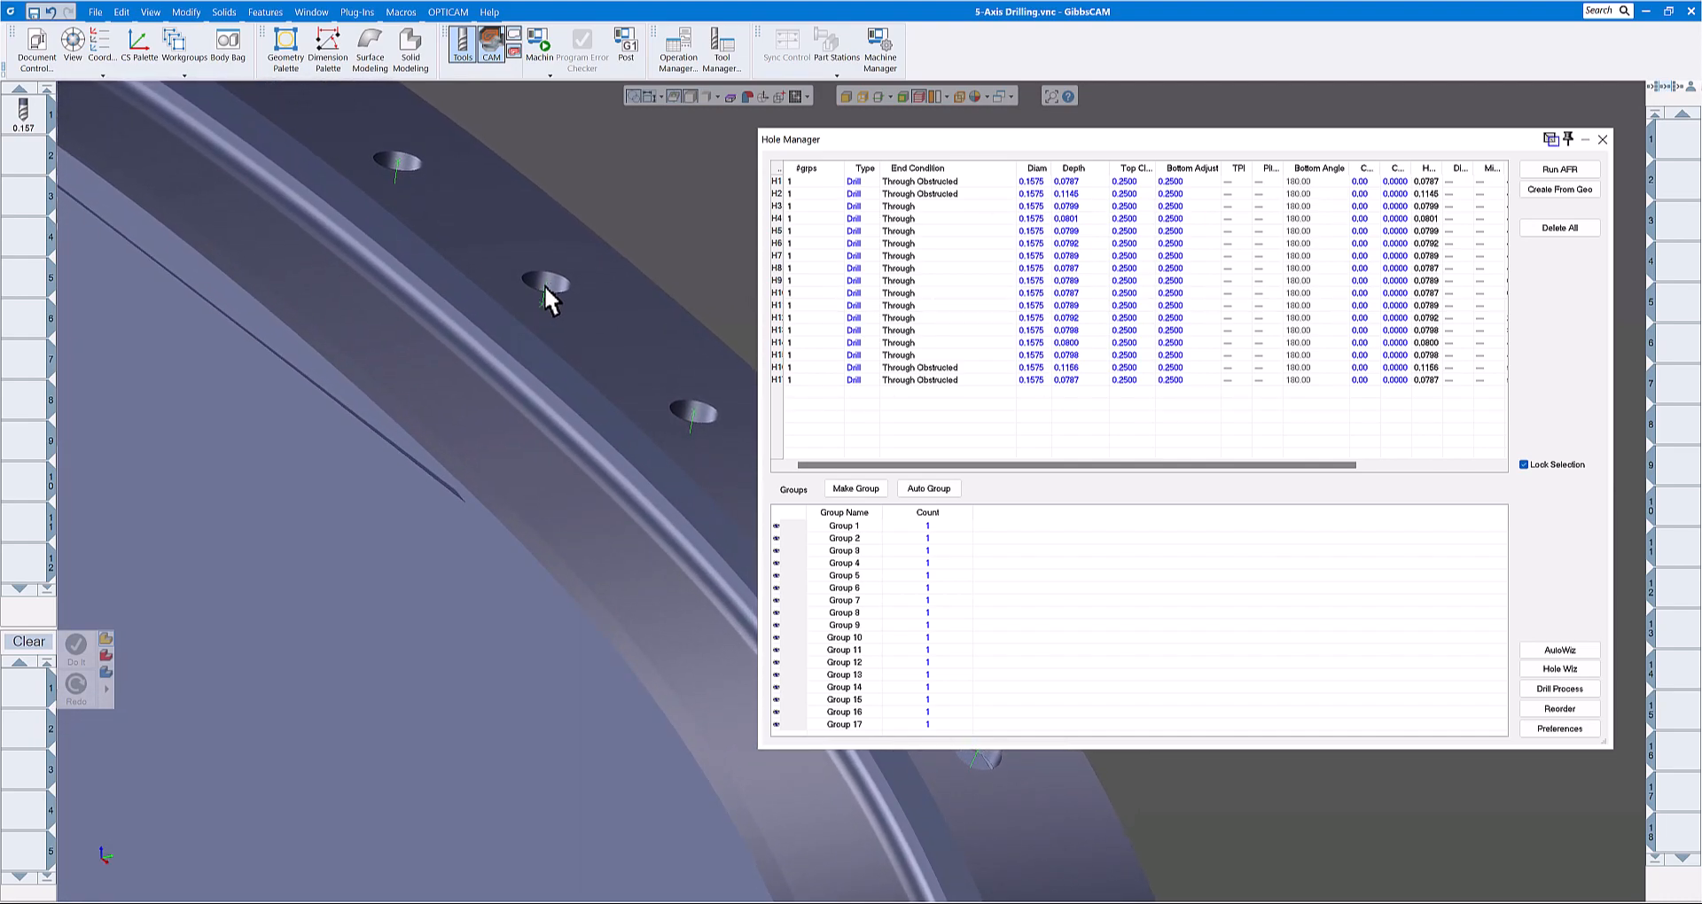
{"action": "right_click", "coordinate": [545, 281]}
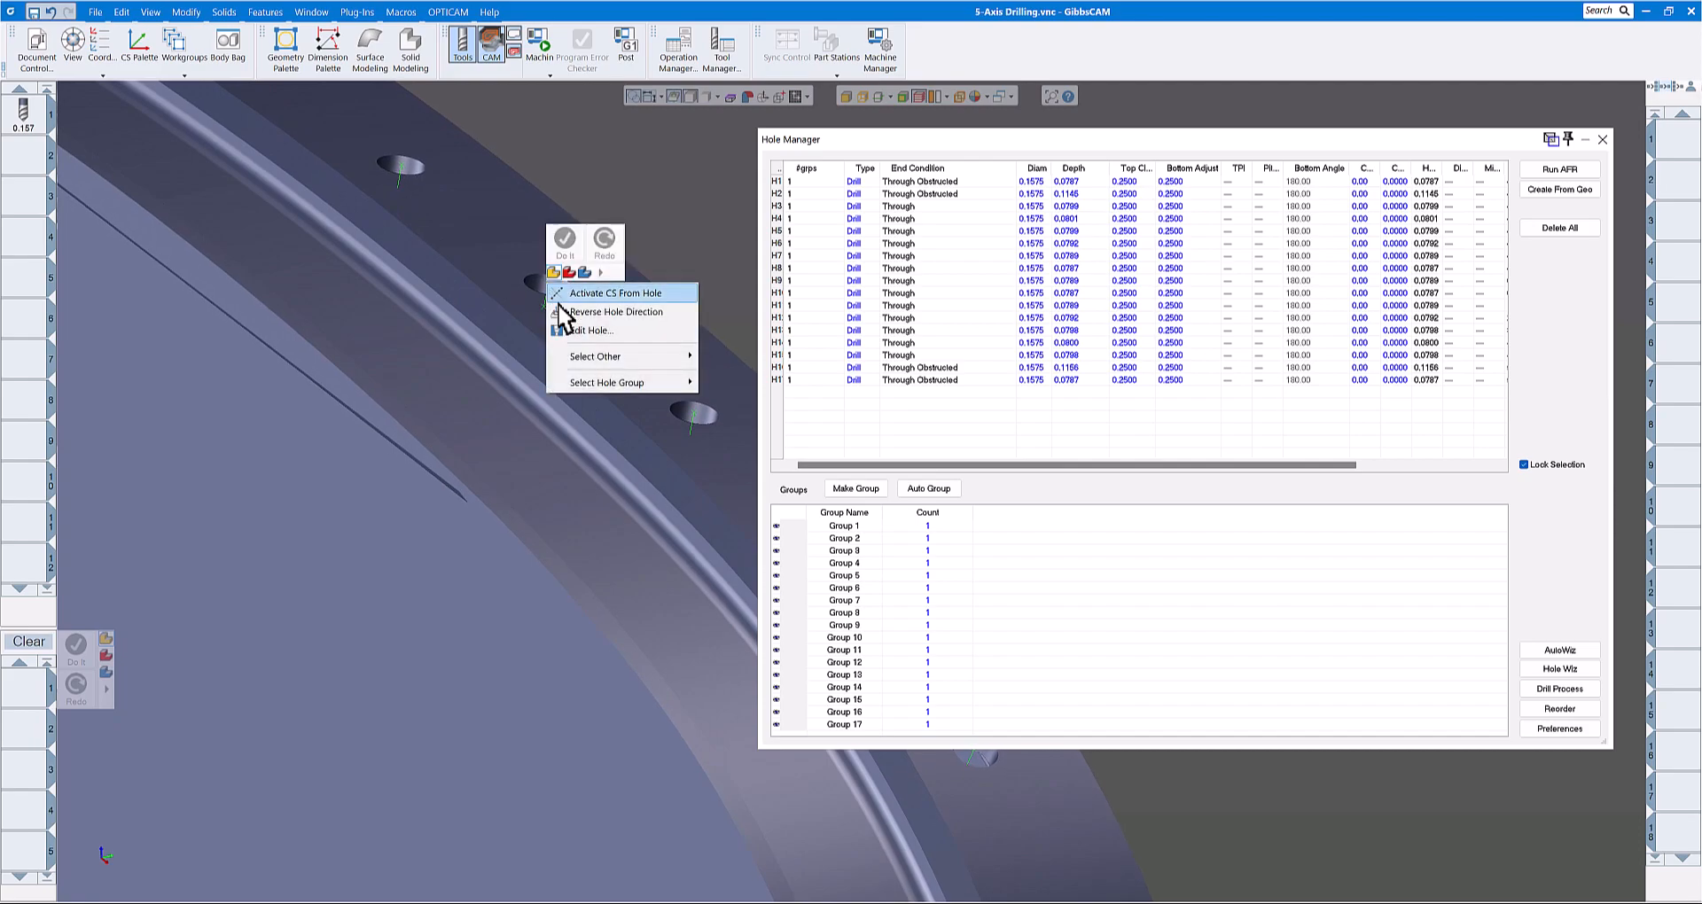
{"action": "left_click", "coordinate": [586, 313]}
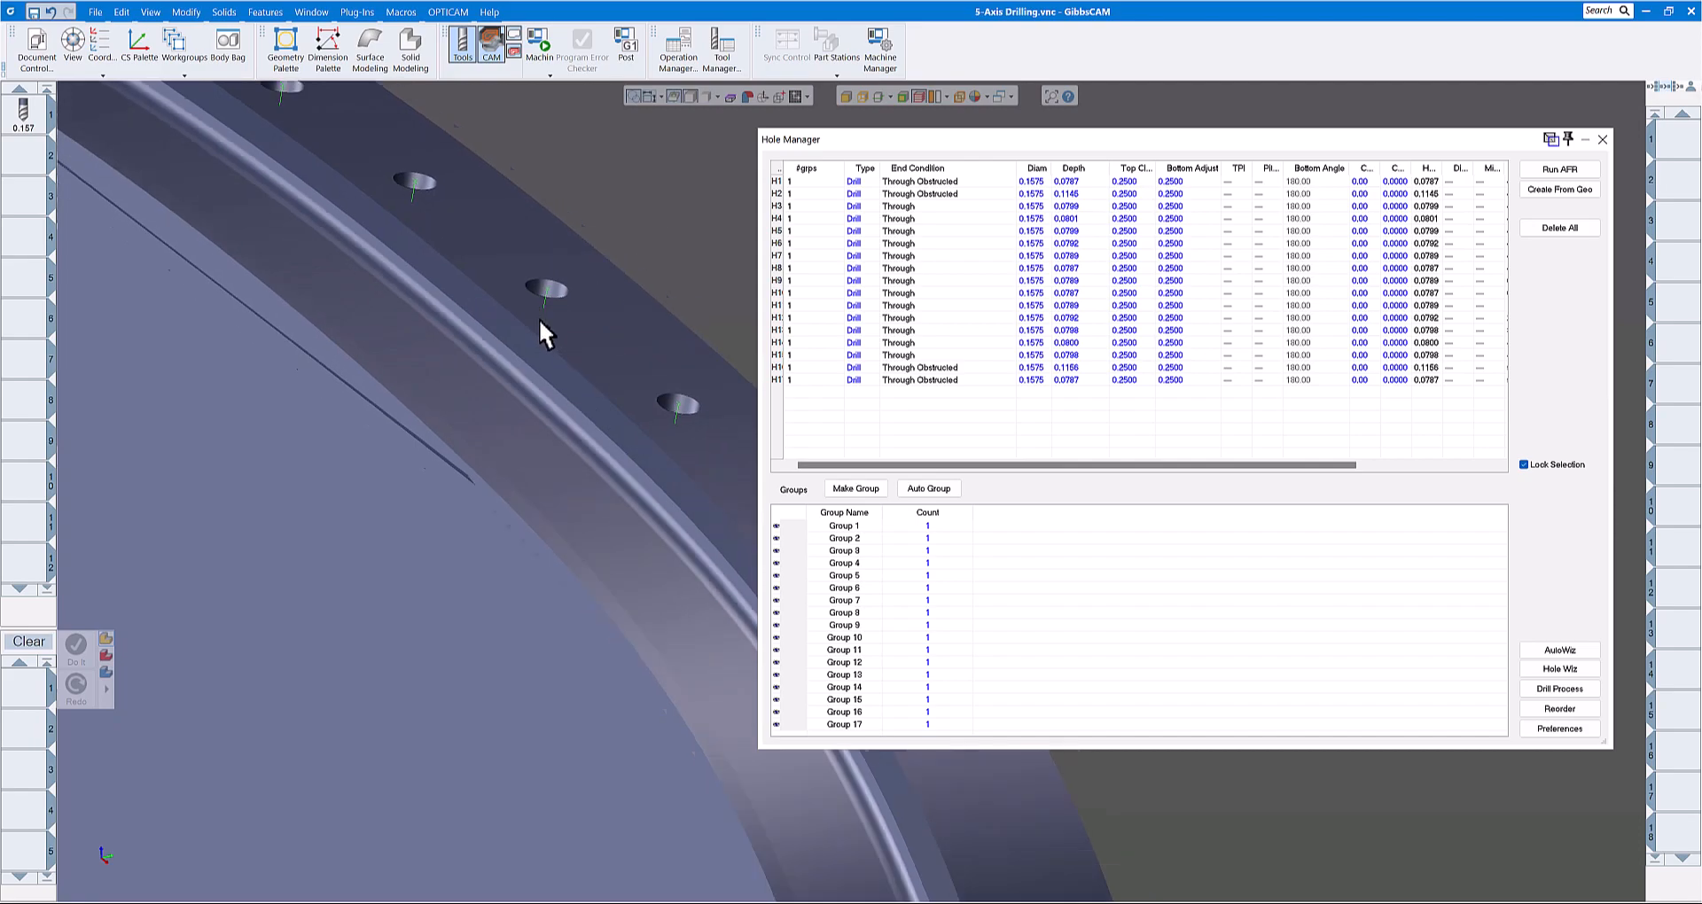
{"action": "scroll", "coordinate": [539, 317], "scroll_direction": "down", "scroll_amount": 10}
{"action": "middle_click_drag", "start_coordinate": [540, 312], "coordinate": [540, 312]}
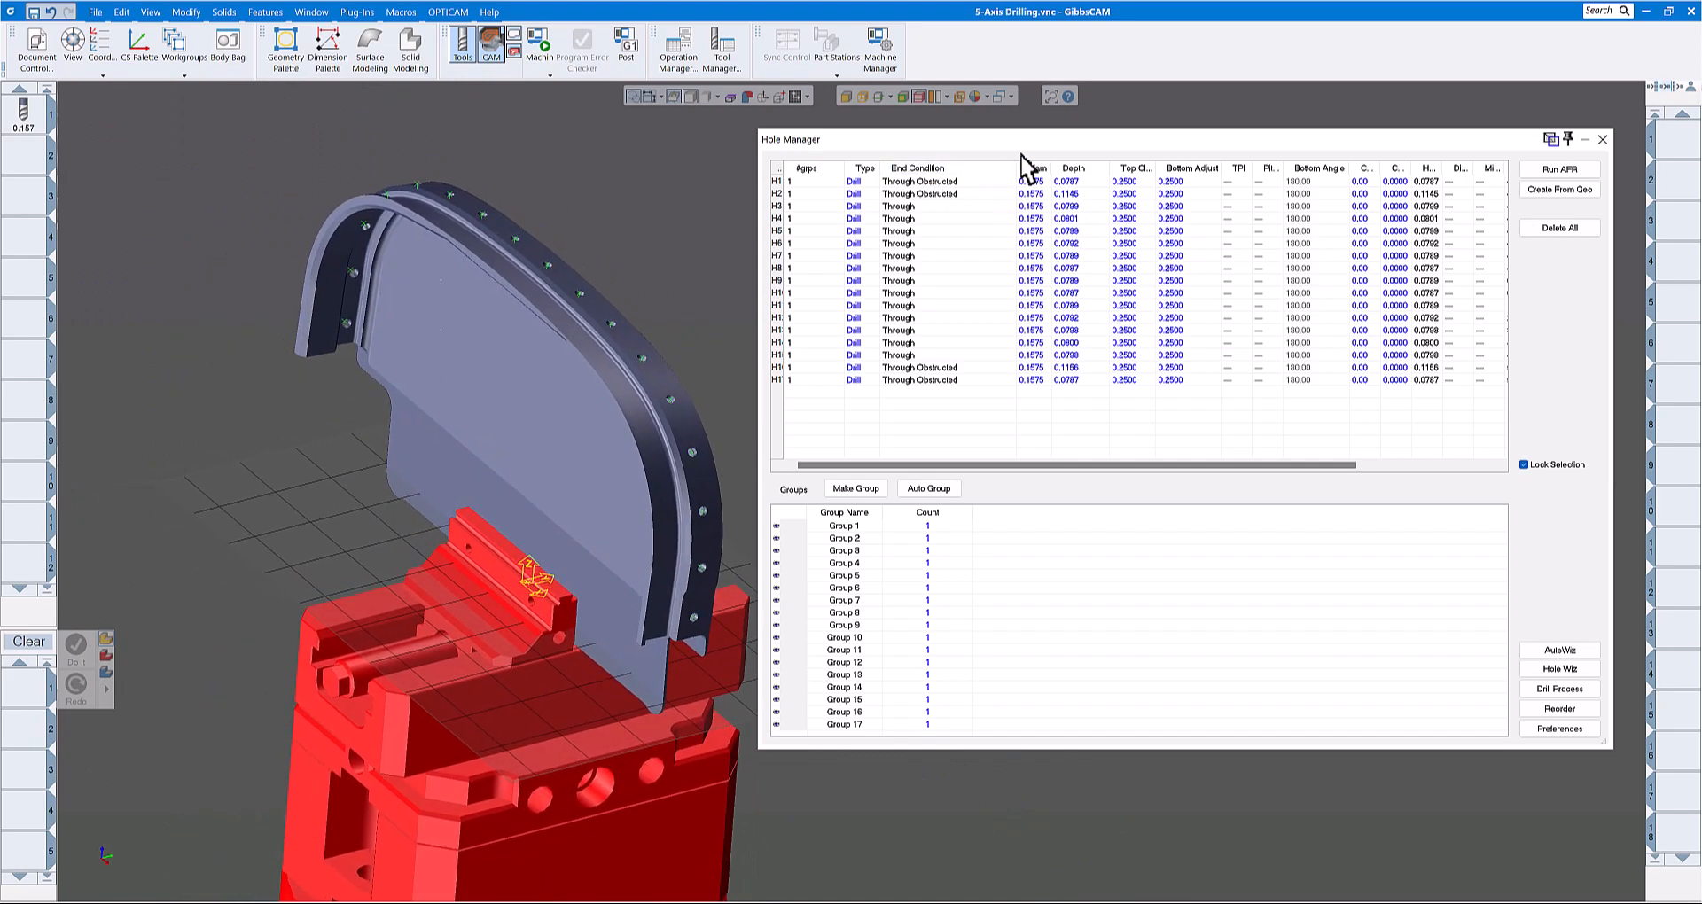
Step: Start a drill process for Group 1 from the Hole Manager using the 0.157 drill, with the part and group list visible
{"action": "left_click_drag", "start_coordinate": [1016, 140], "coordinate": [1047, 120]}
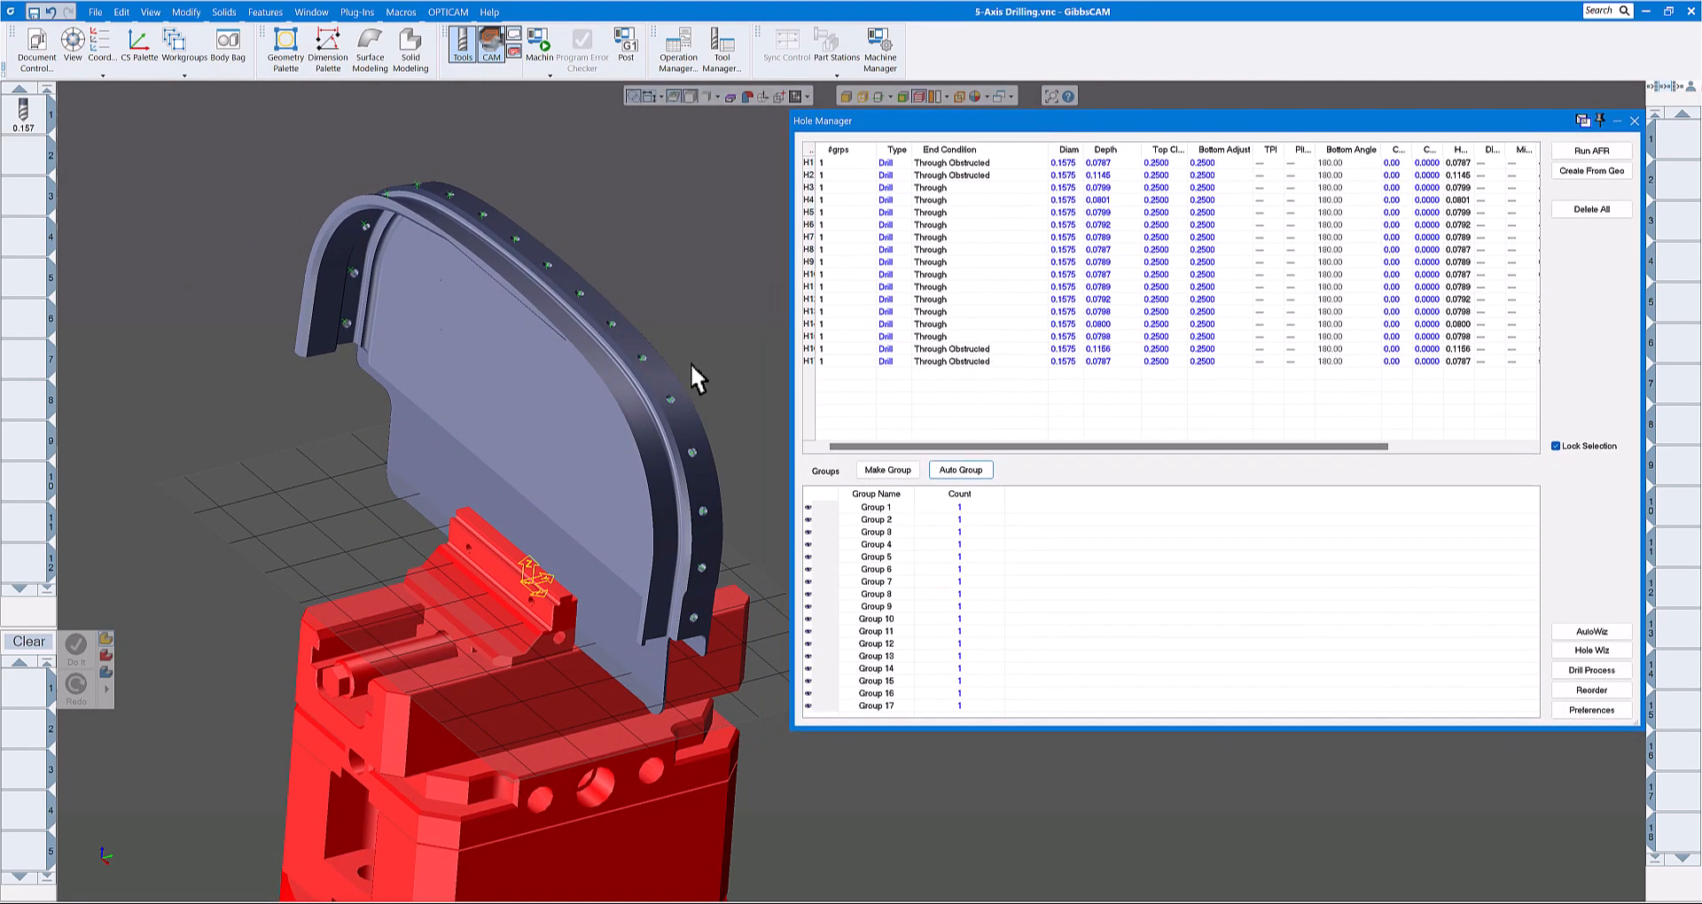
{"action": "middle_click_drag", "start_coordinate": [700, 317], "coordinate": [608, 285]}
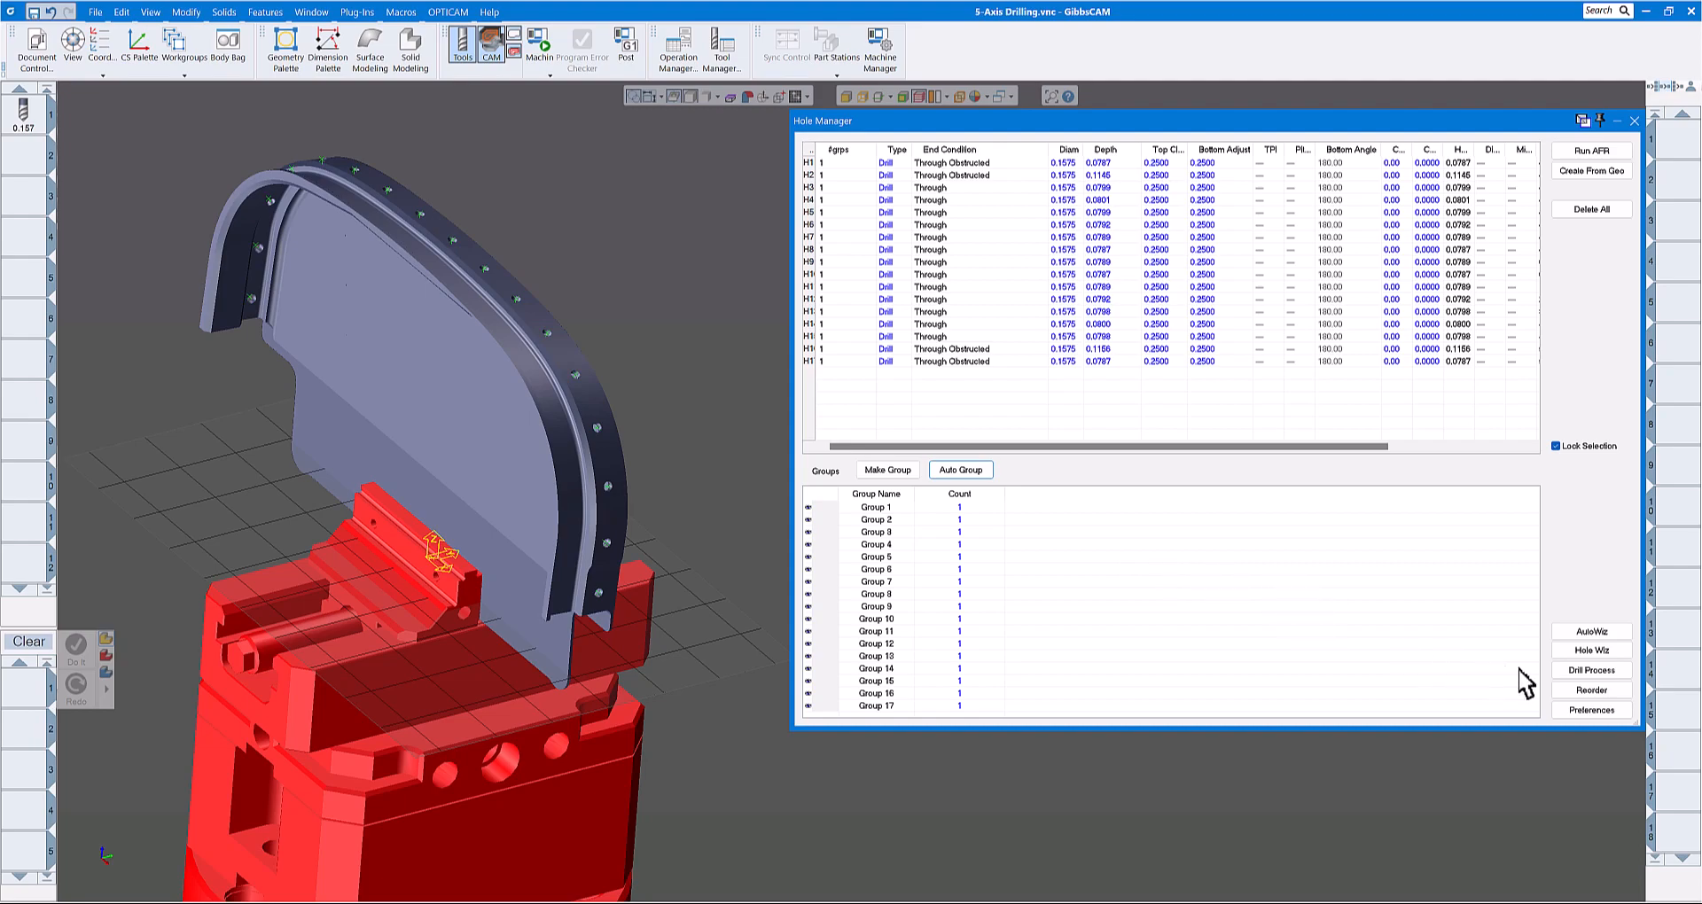
{"action": "left_click", "coordinate": [1583, 671]}
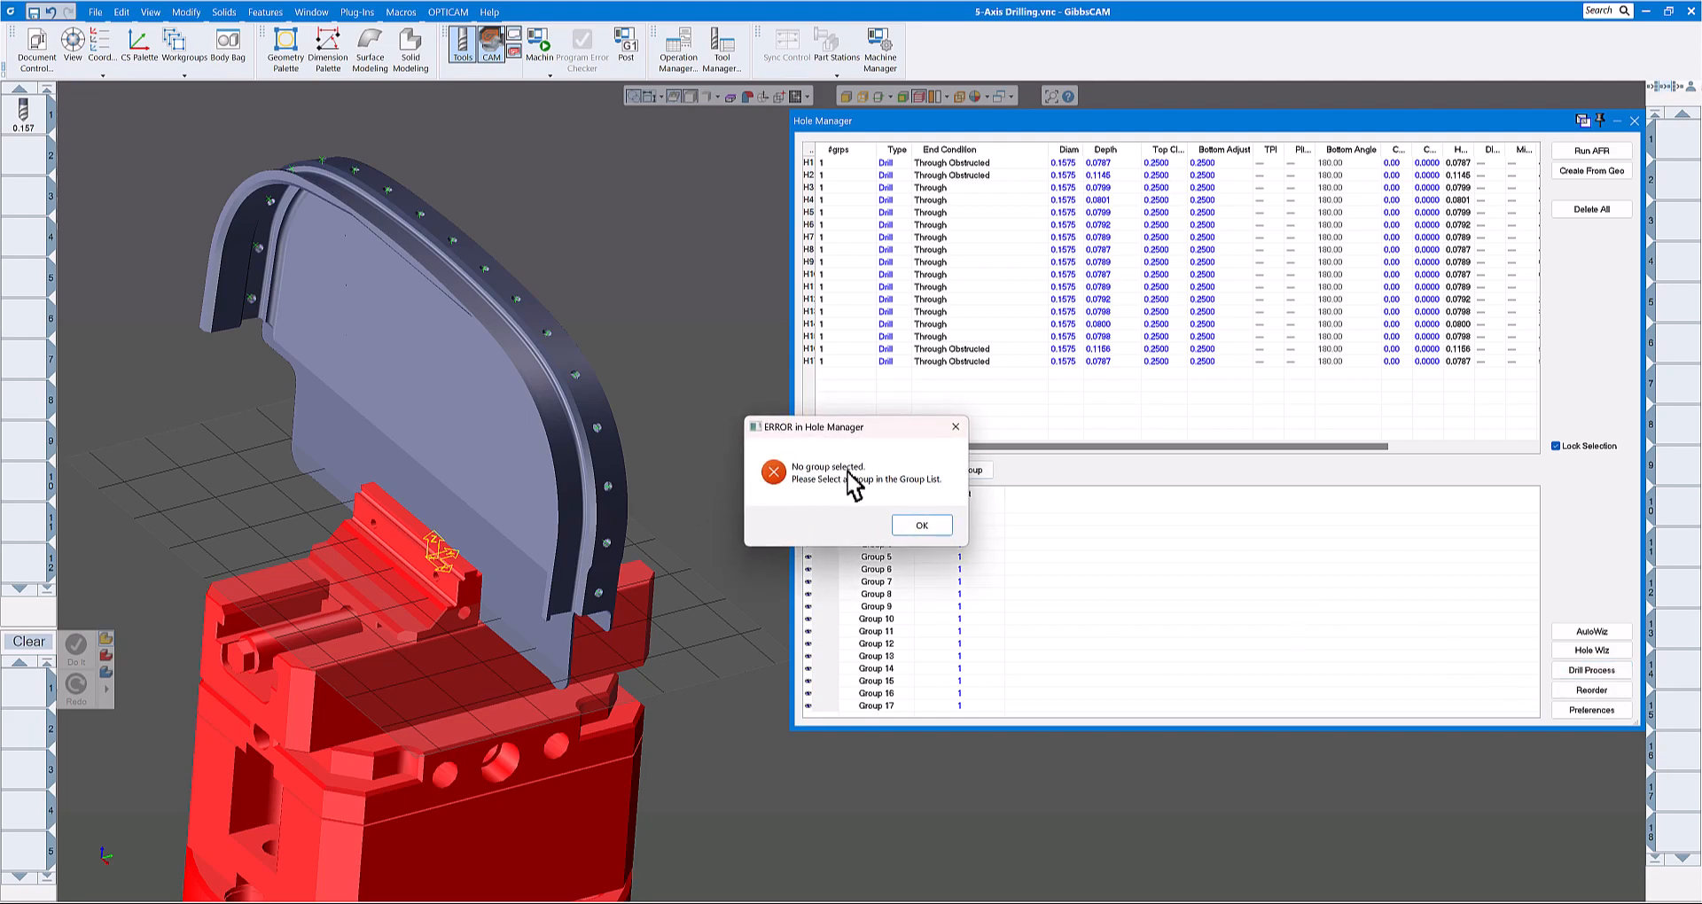
{"action": "left_click", "coordinate": [922, 527]}
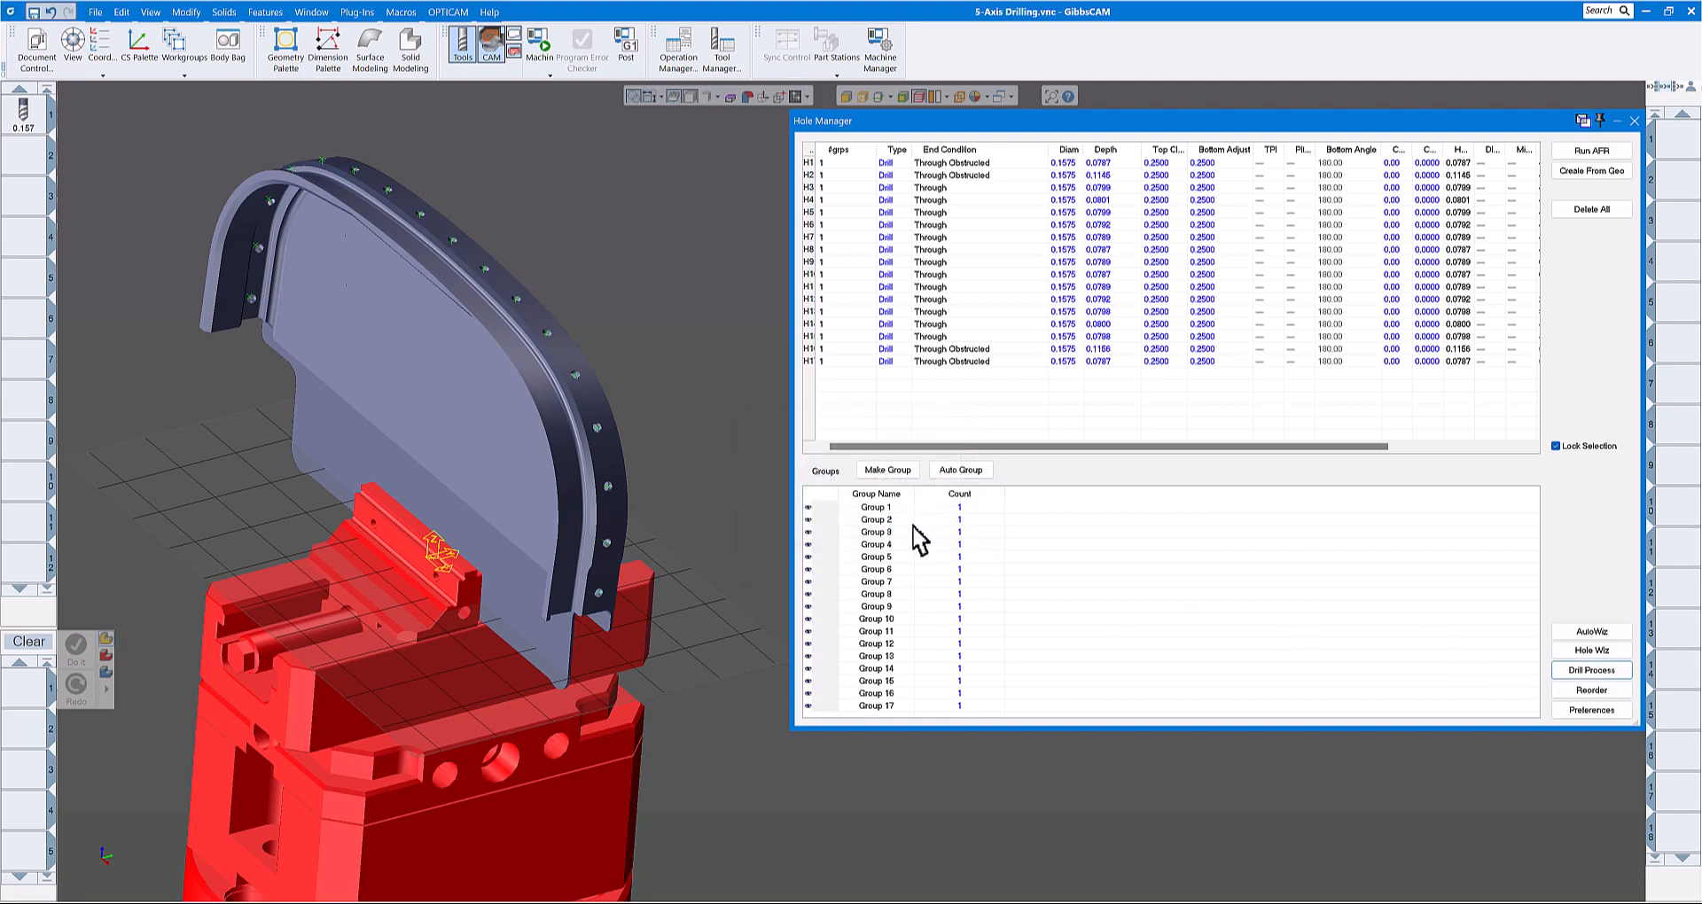
{"action": "left_click", "coordinate": [874, 509]}
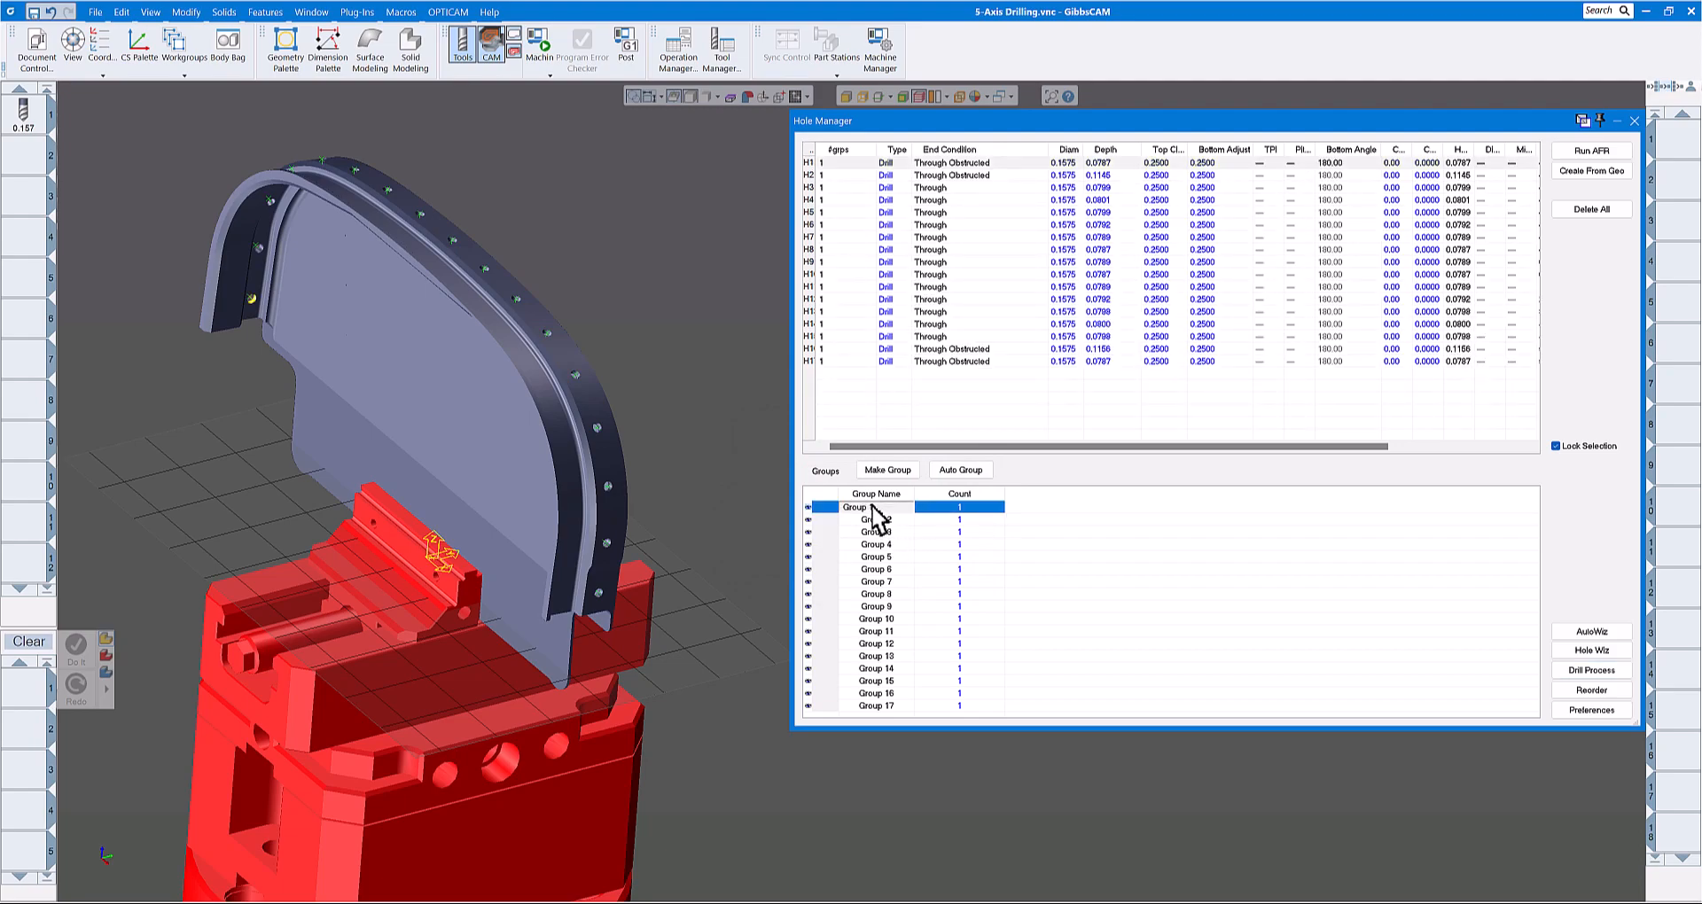
{"action": "left_click", "coordinate": [1590, 671]}
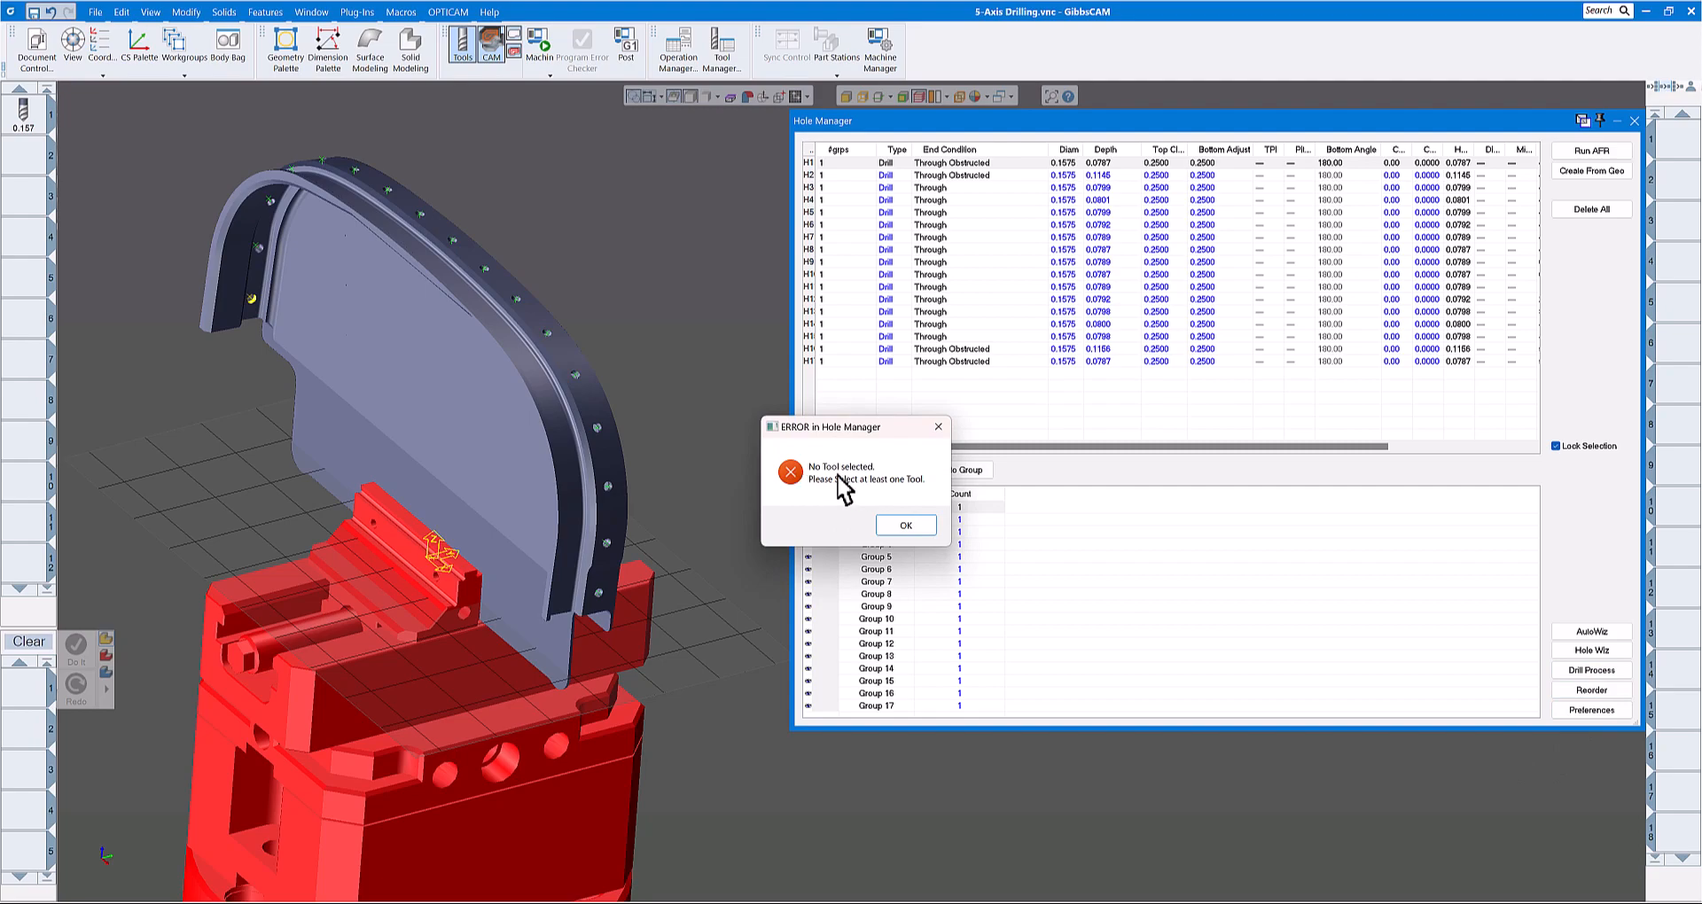
{"action": "left_click", "coordinate": [905, 526]}
{"action": "left_click", "coordinate": [25, 119]}
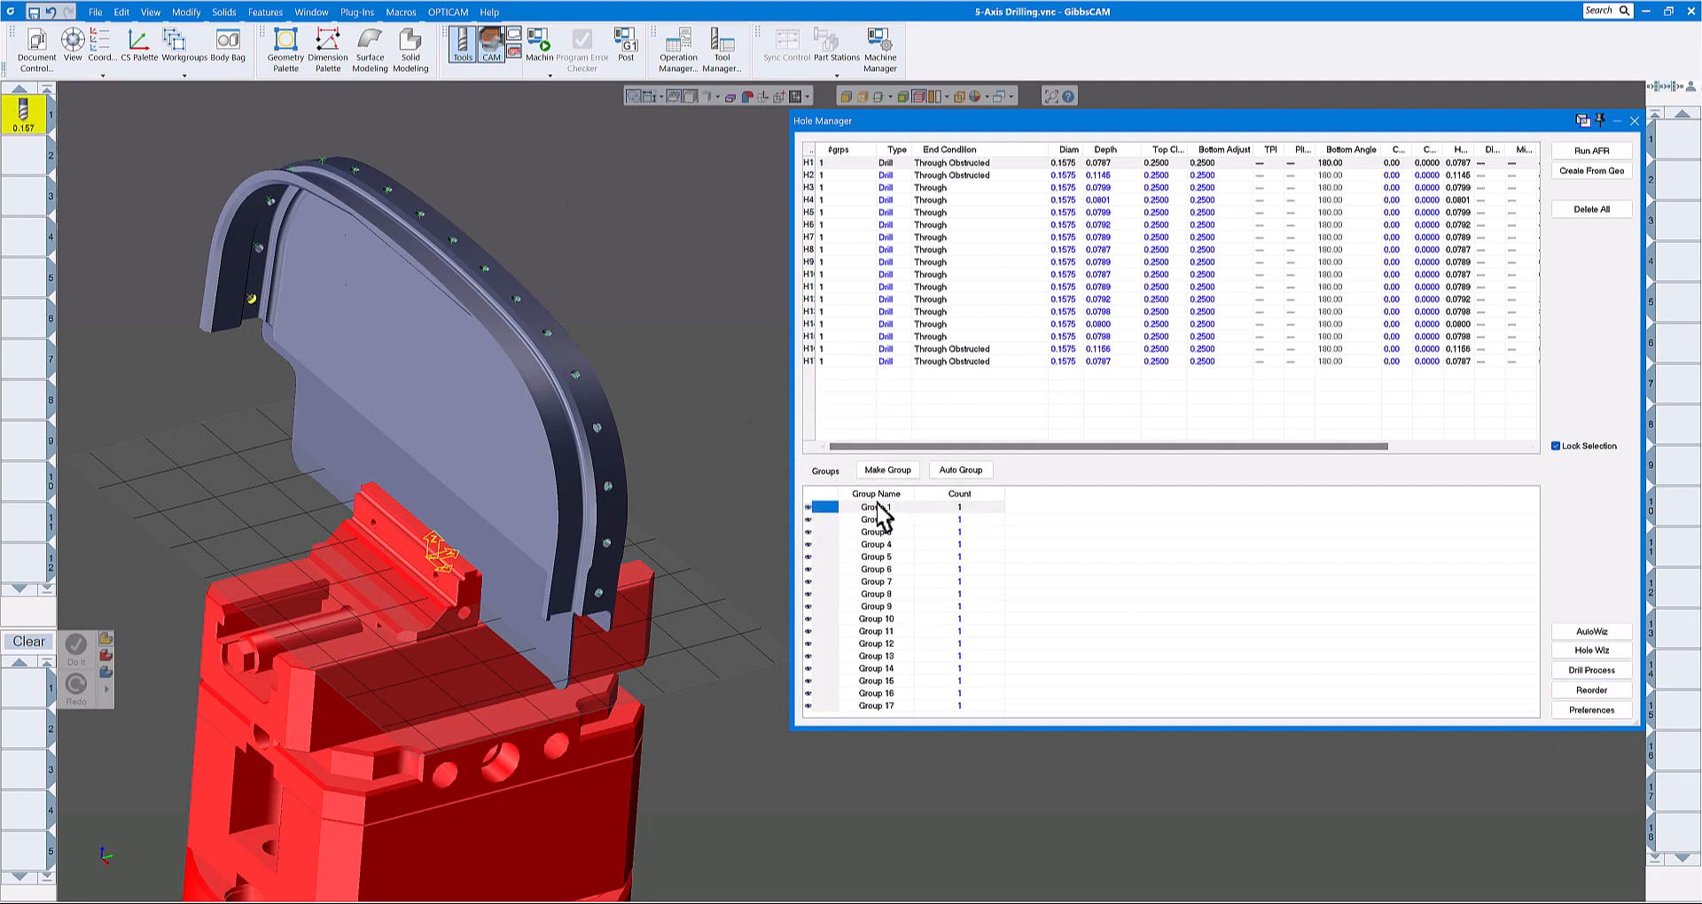
{"action": "left_click", "coordinate": [1594, 669]}
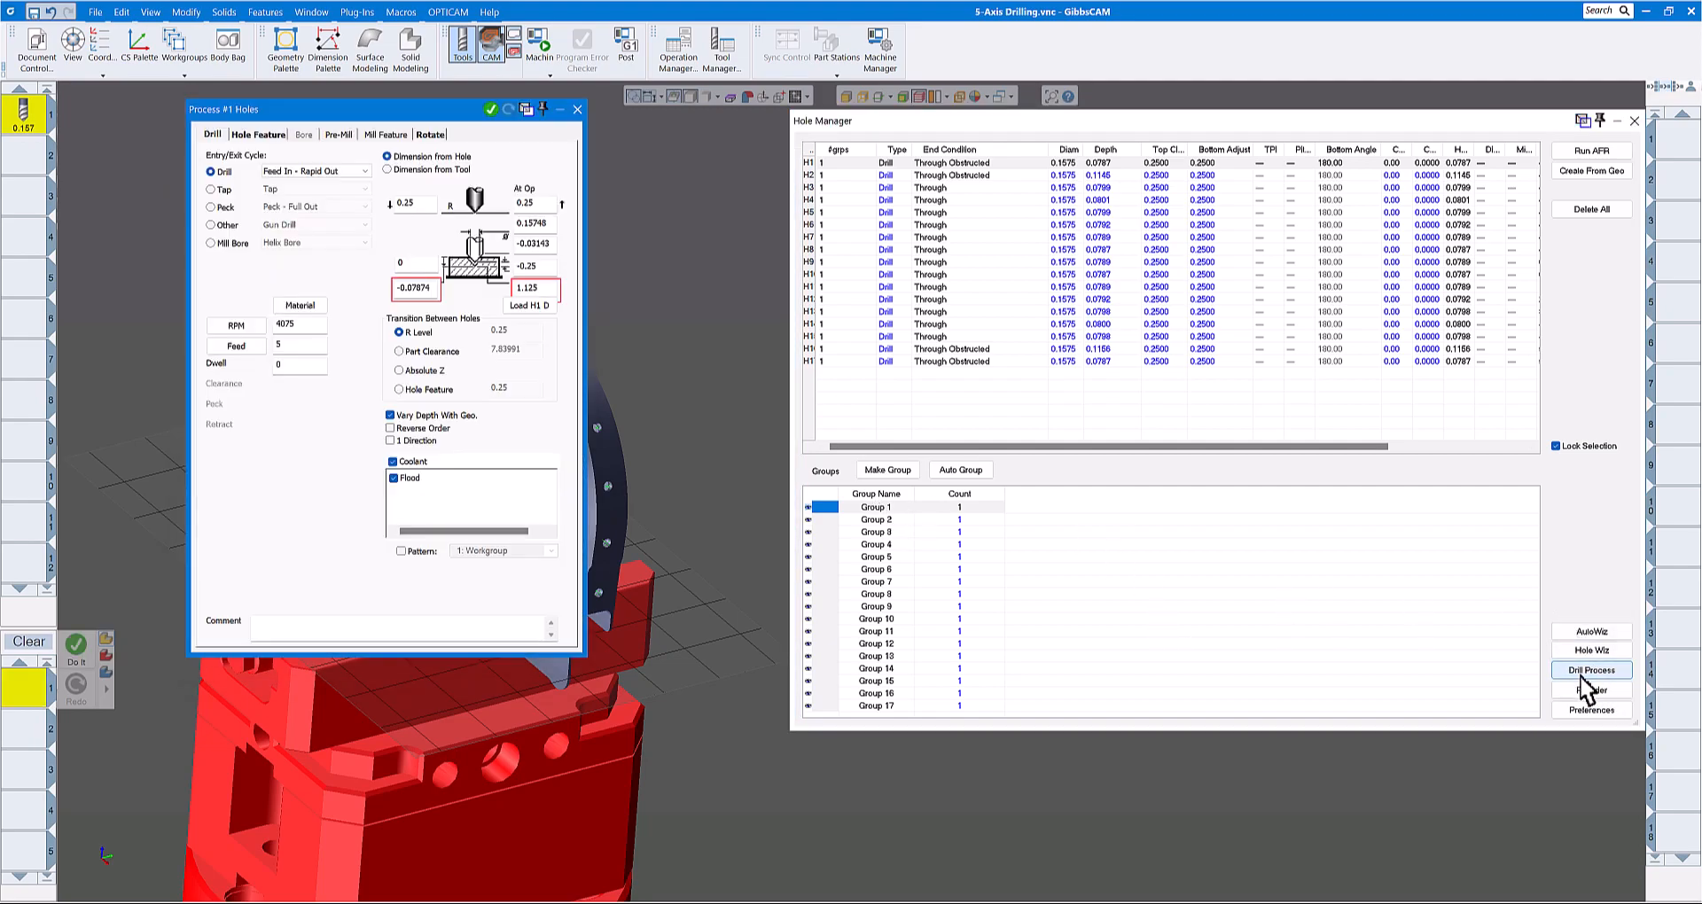
{"action": "left_click_drag", "start_coordinate": [432, 111], "coordinate": [1050, 230]}
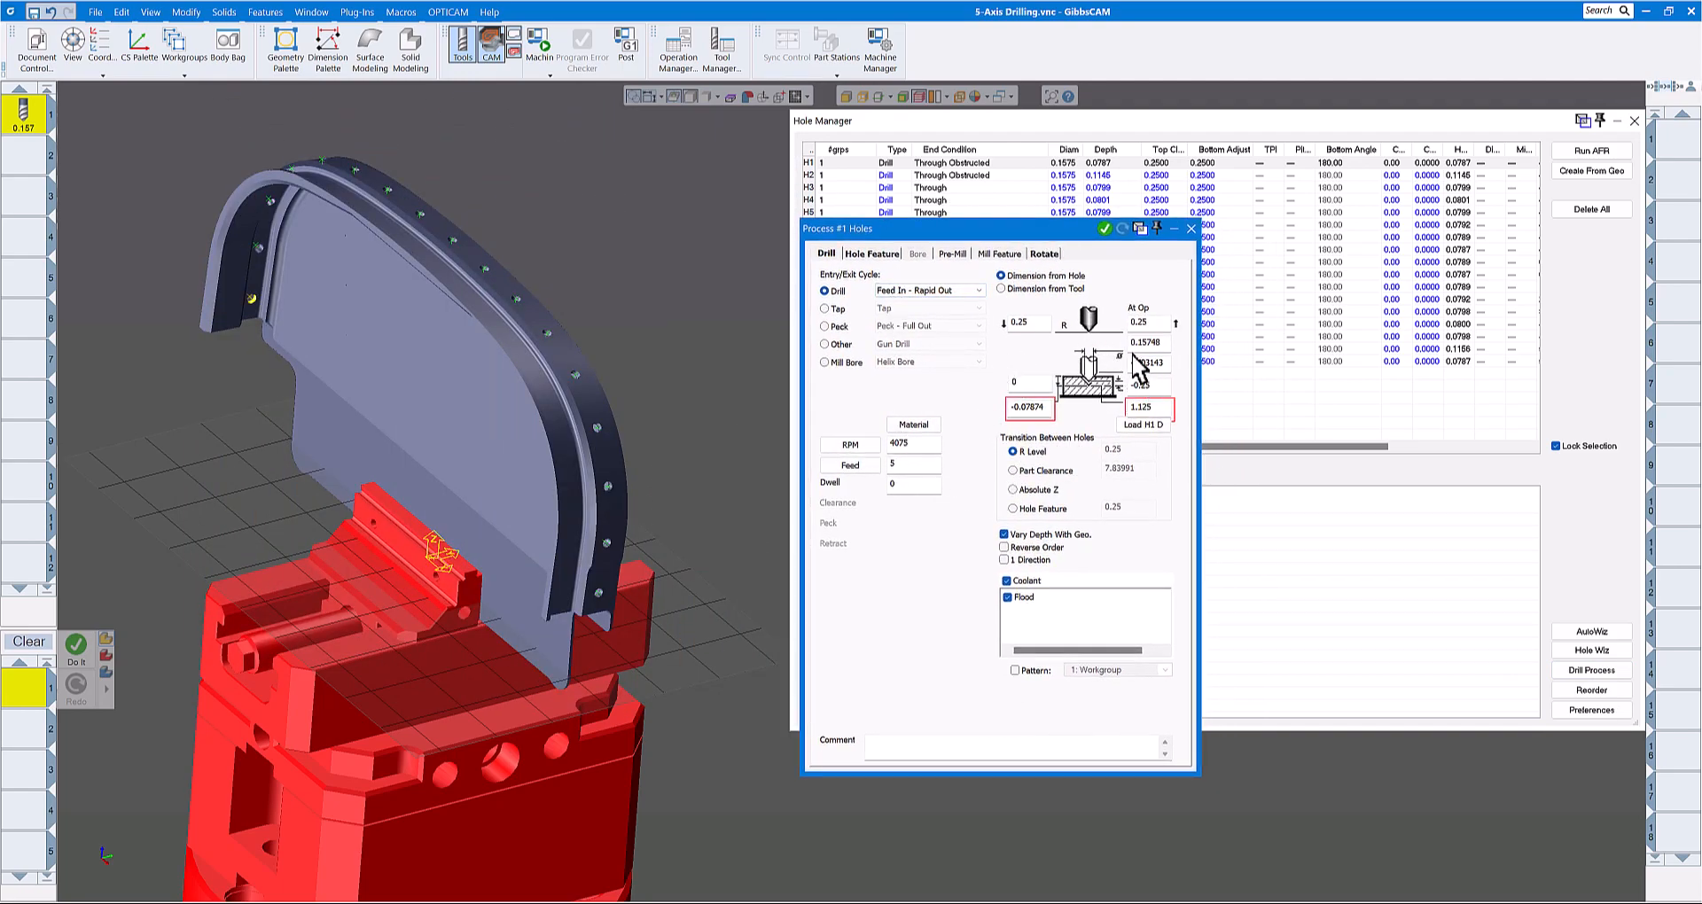
Step: Review the process's rotation settings and generate the drilling operation for the Group 1 hole
{"action": "left_click", "coordinate": [1046, 253]}
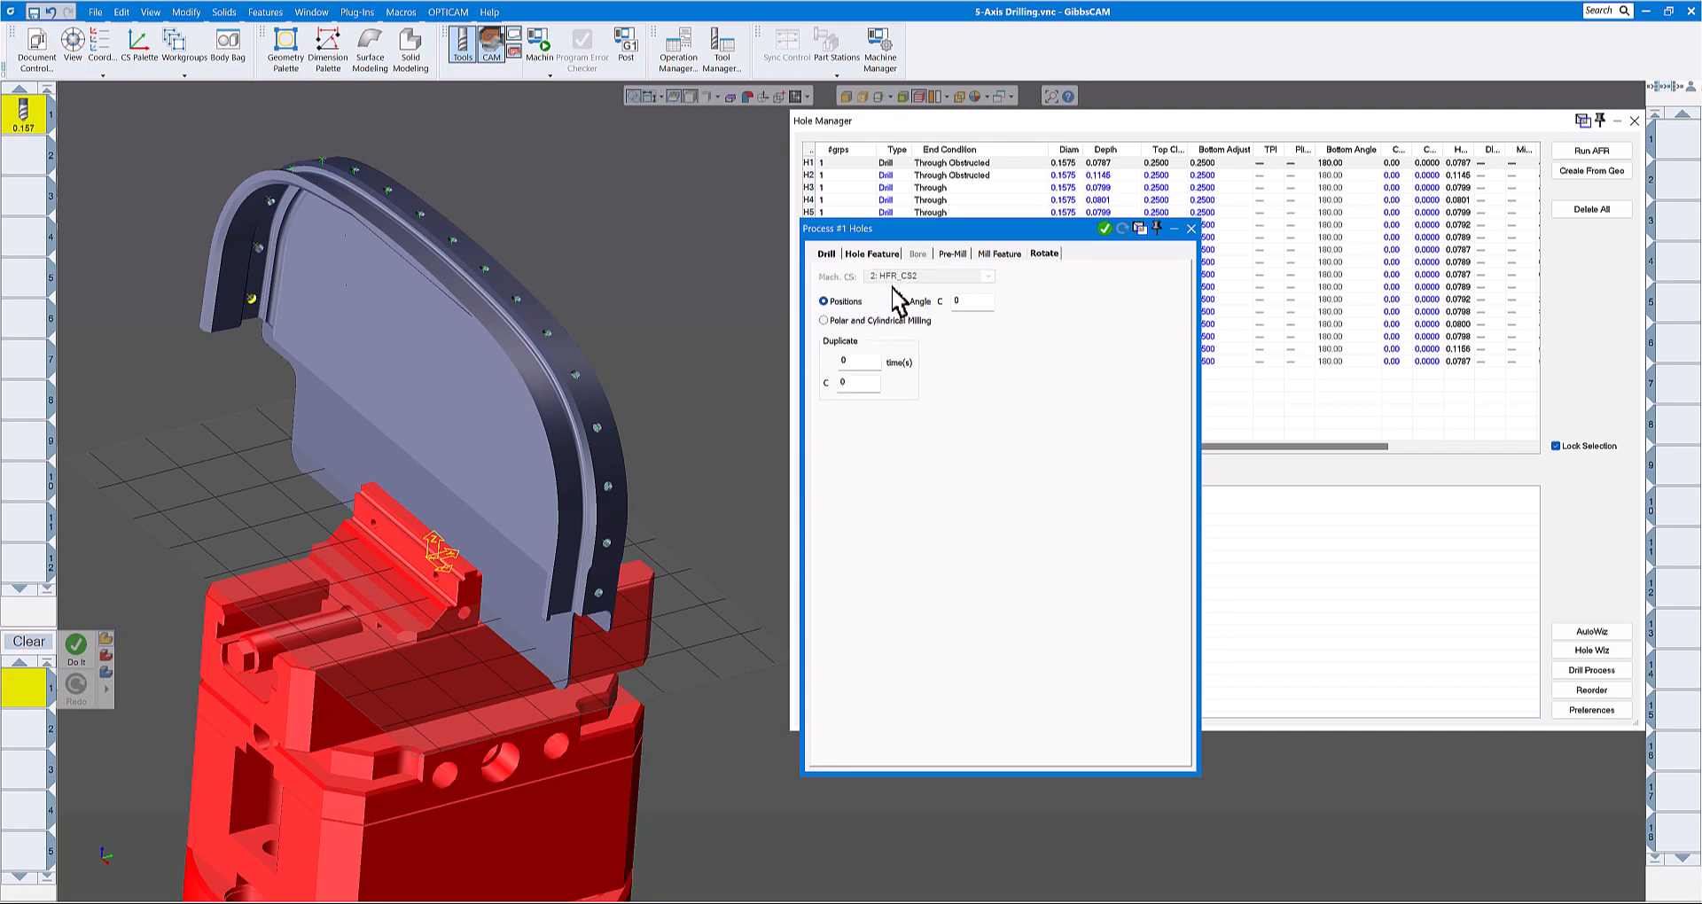
{"action": "left_click", "coordinate": [827, 254]}
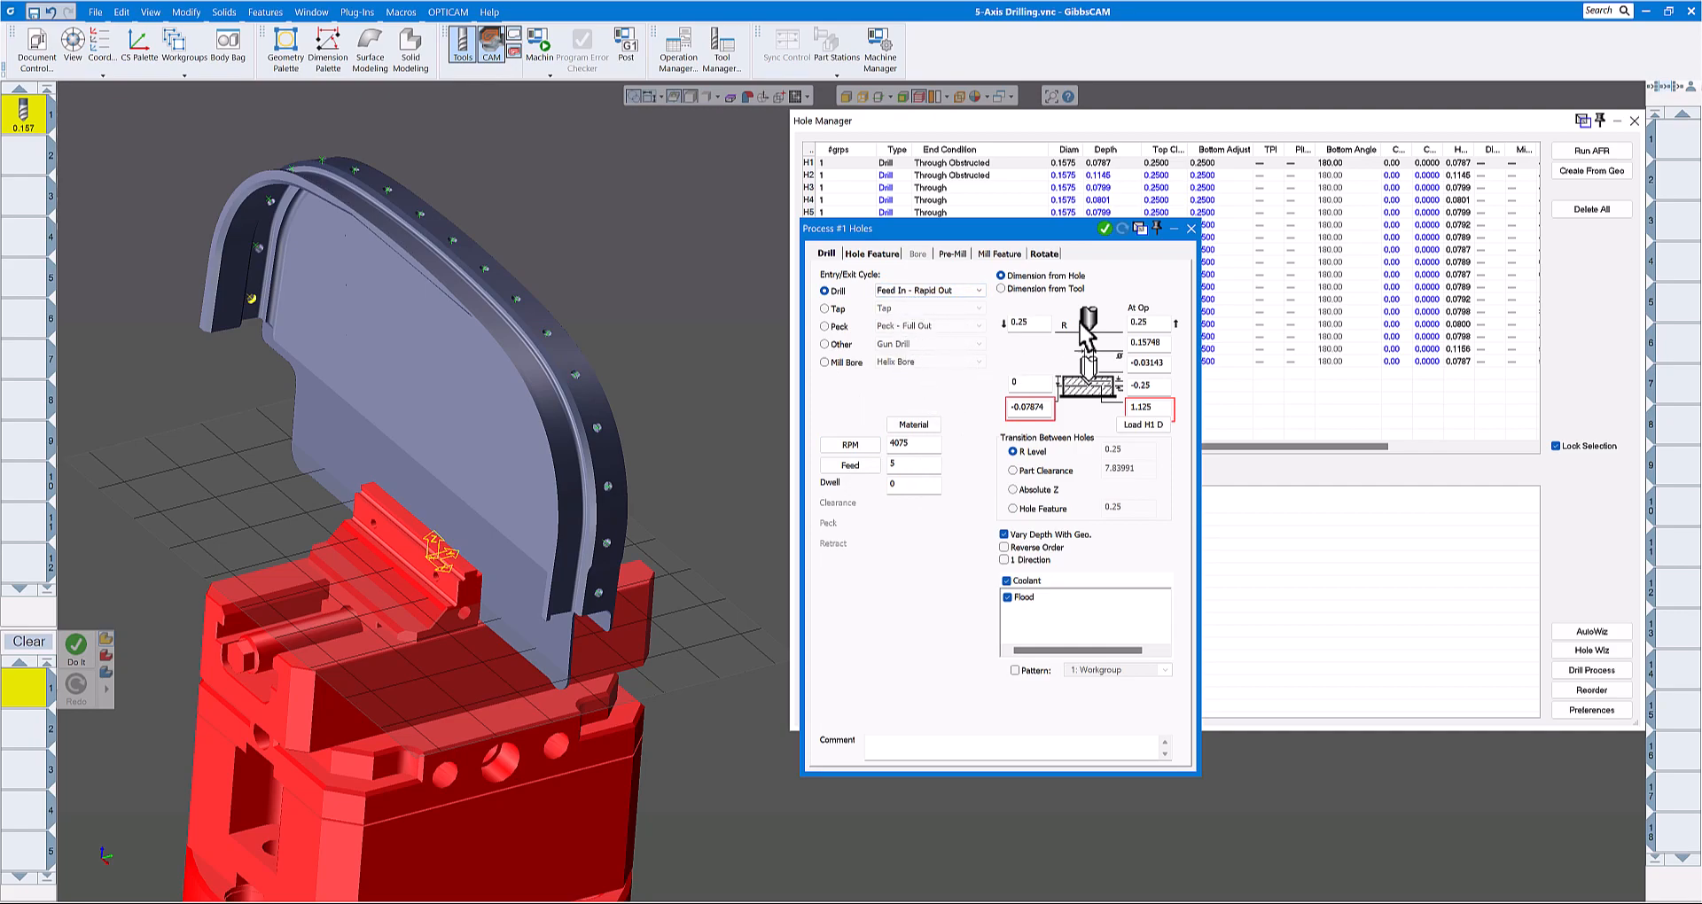
{"action": "left_click", "coordinate": [1105, 230]}
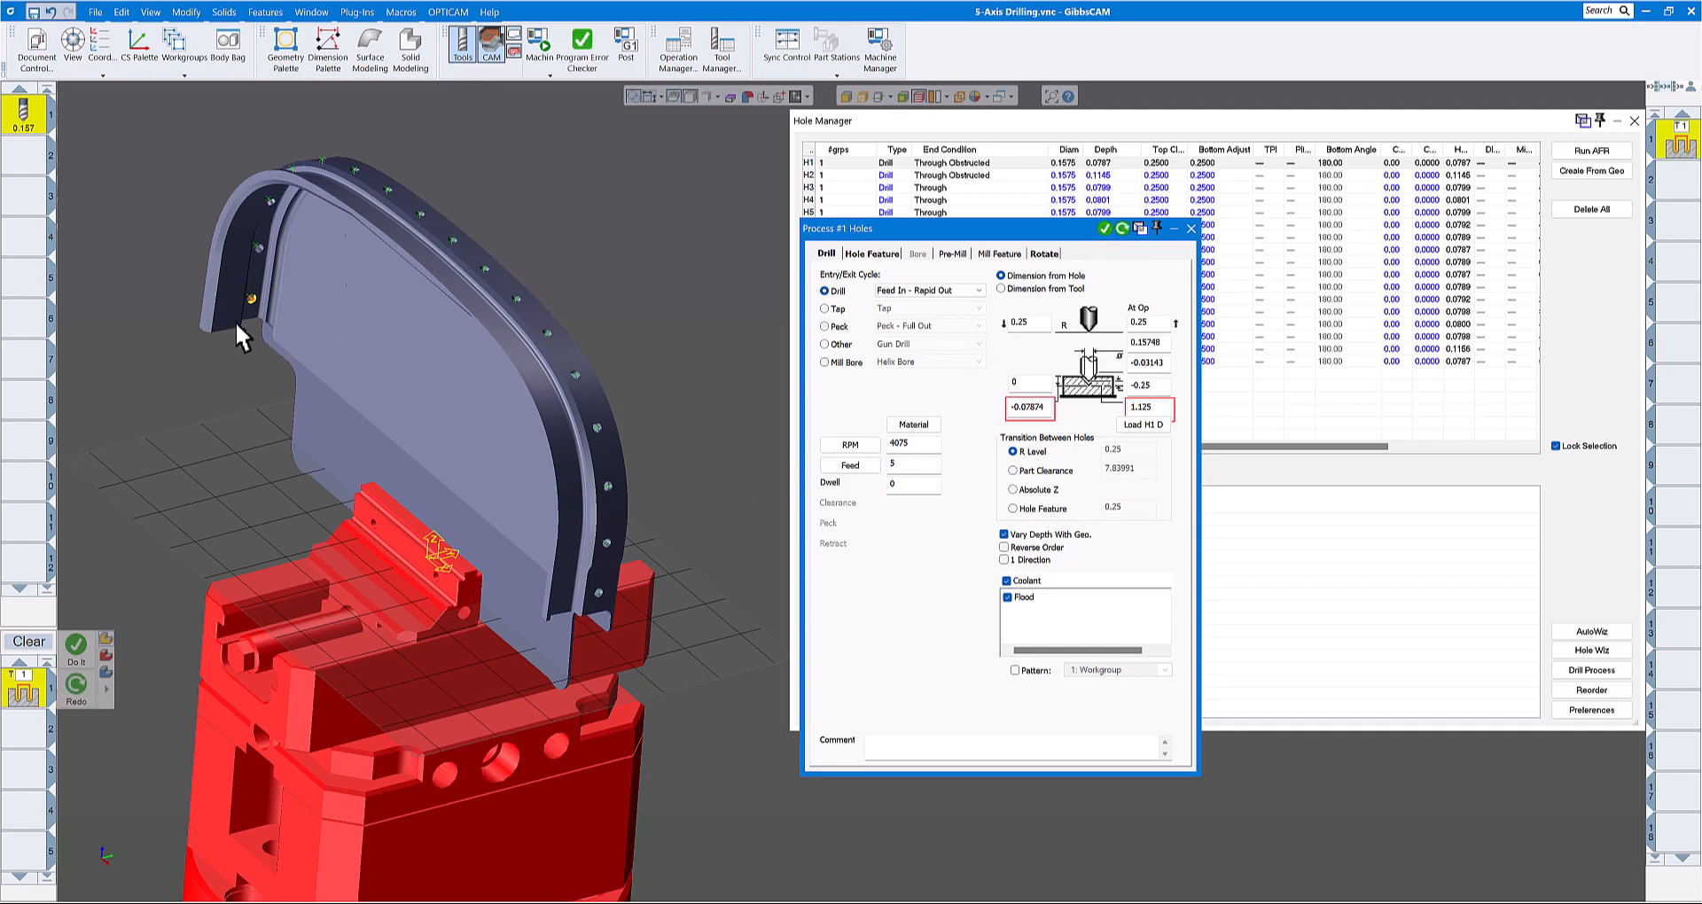
{"action": "scroll", "coordinate": [248, 306], "scroll_direction": "up", "scroll_amount": 5}
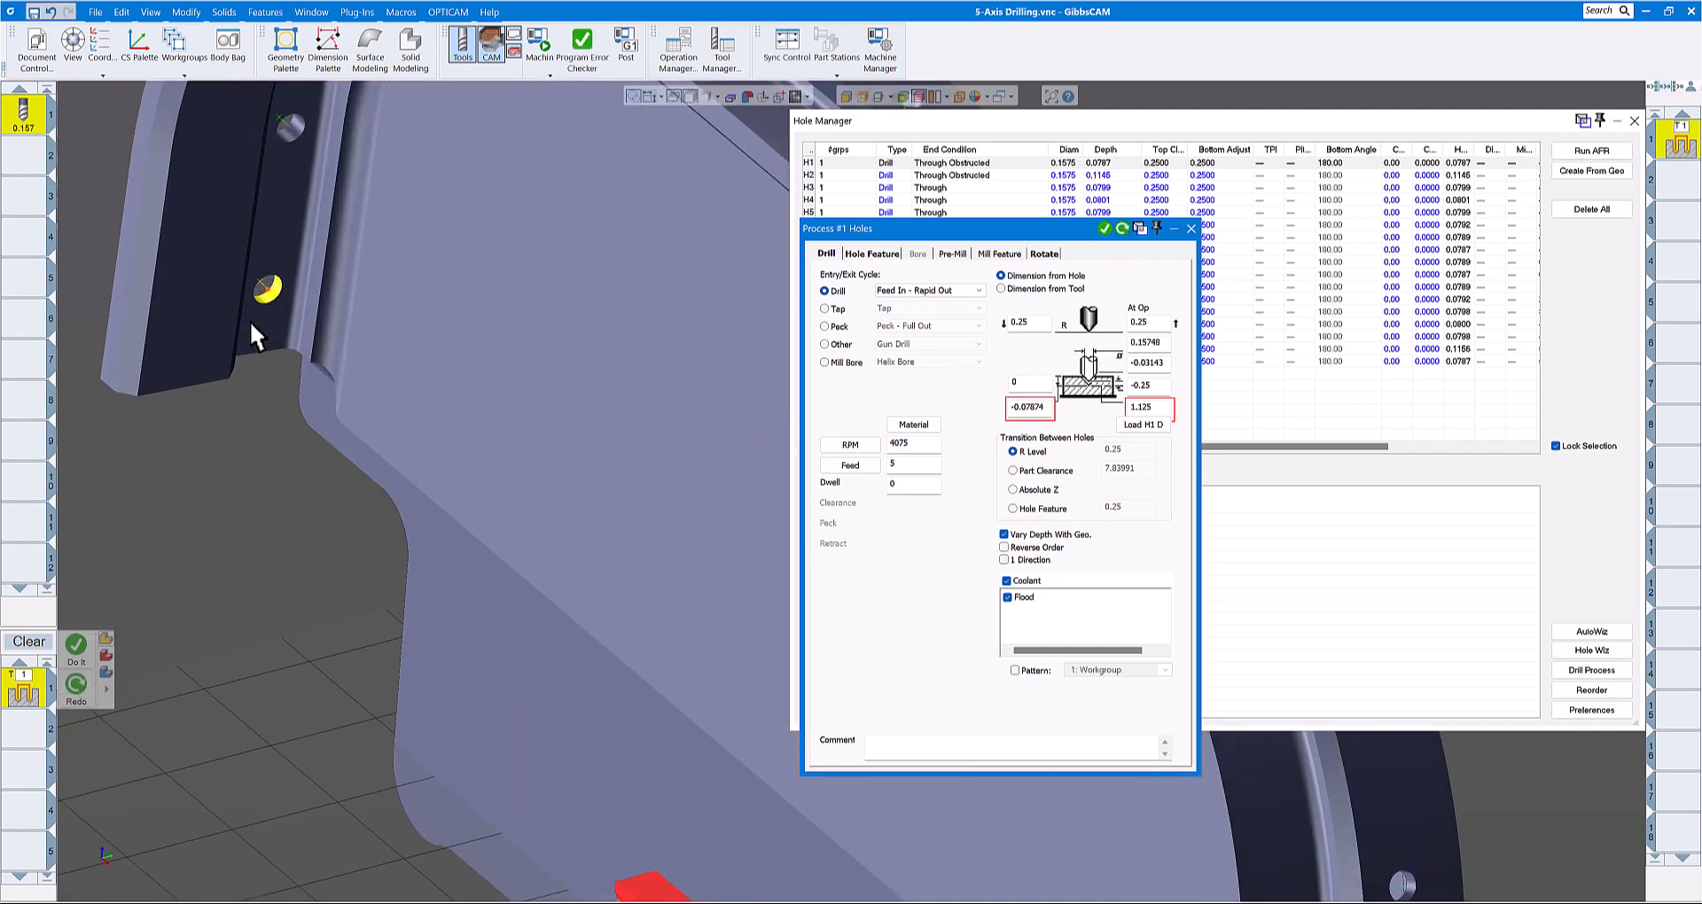
{"action": "scroll", "coordinate": [248, 319], "scroll_direction": "down", "scroll_amount": 5}
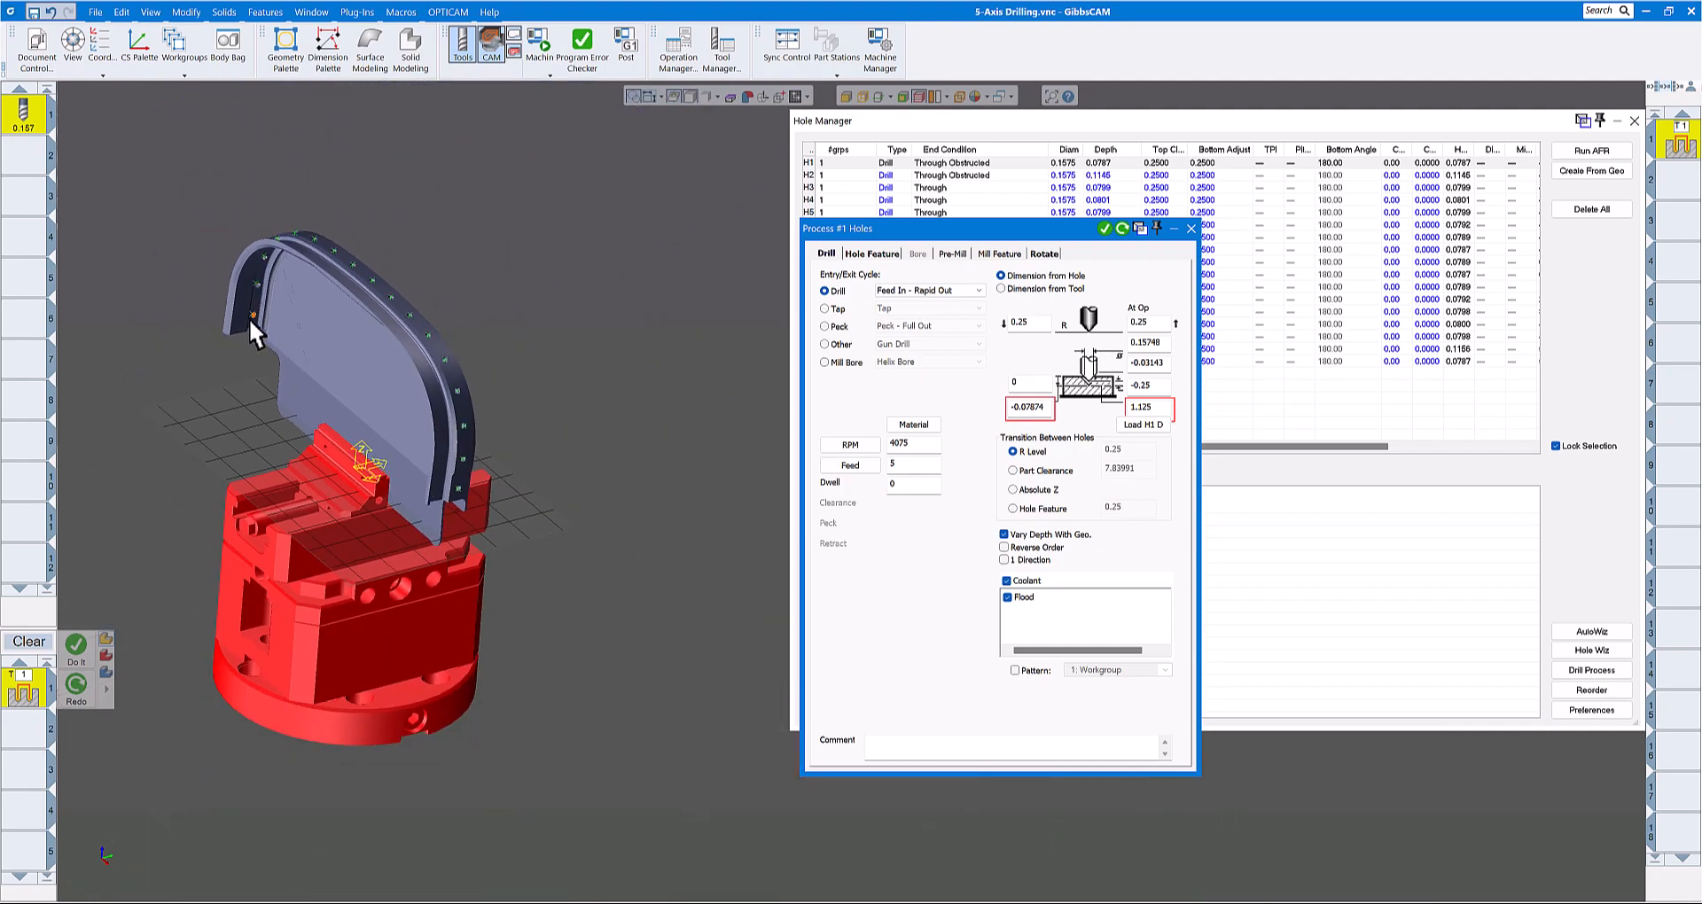
Step: Load Group 2 into the drill process and generate a separate drilling operation for it
{"action": "left_click_drag", "start_coordinate": [1057, 231], "coordinate": [1290, 217]}
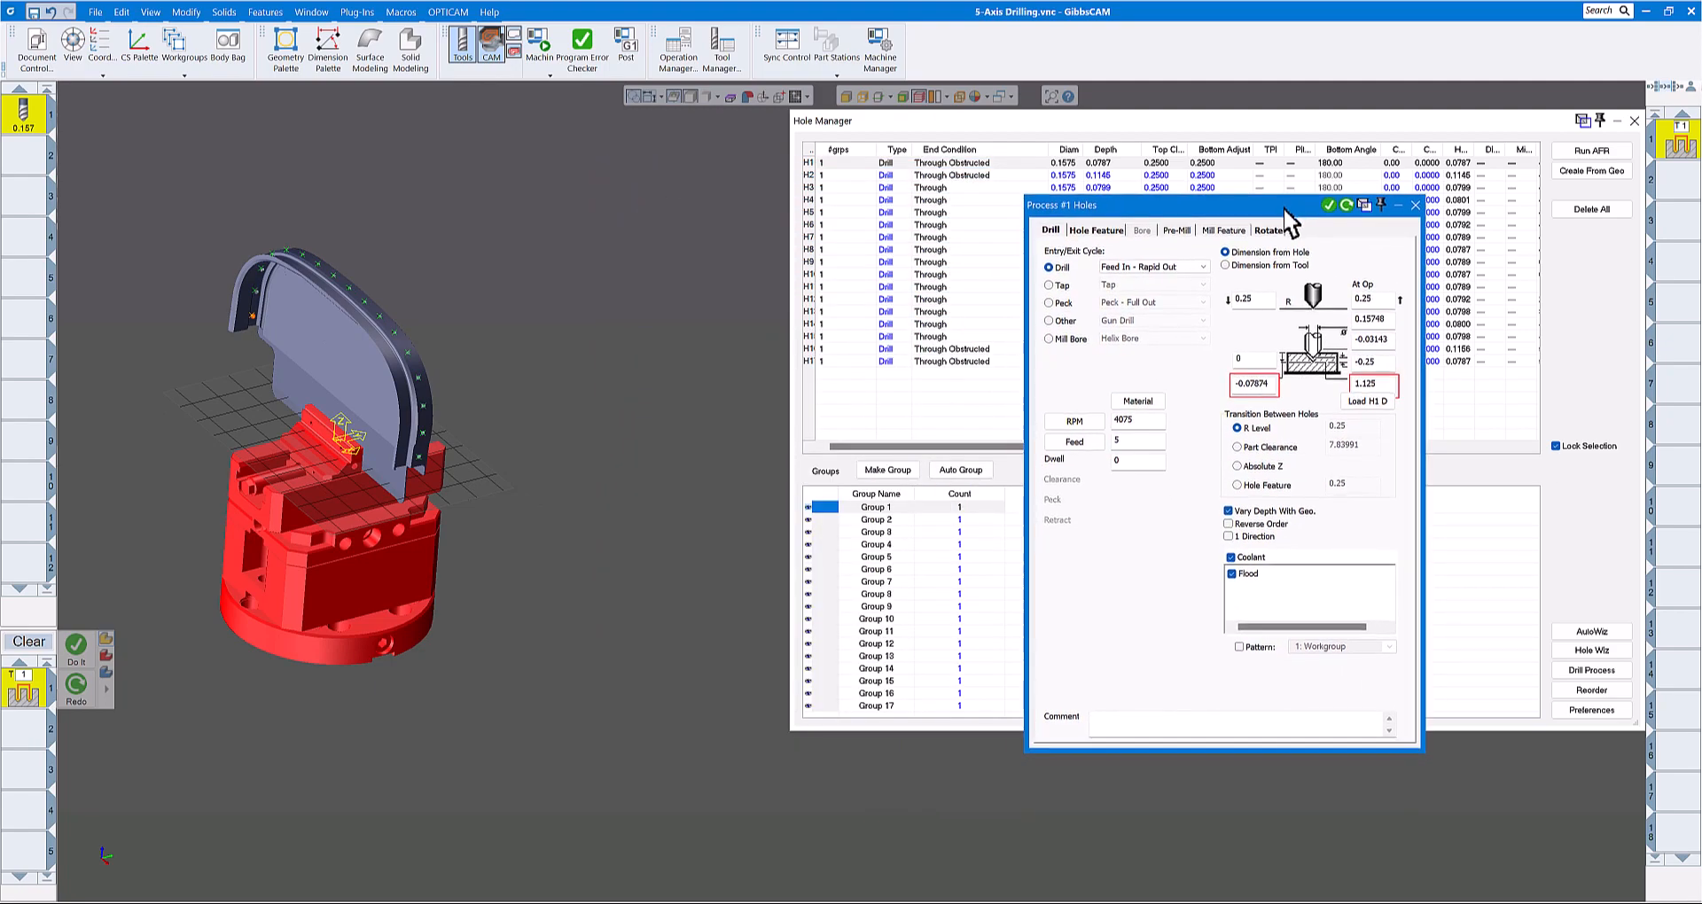
{"action": "left_click", "coordinate": [892, 519]}
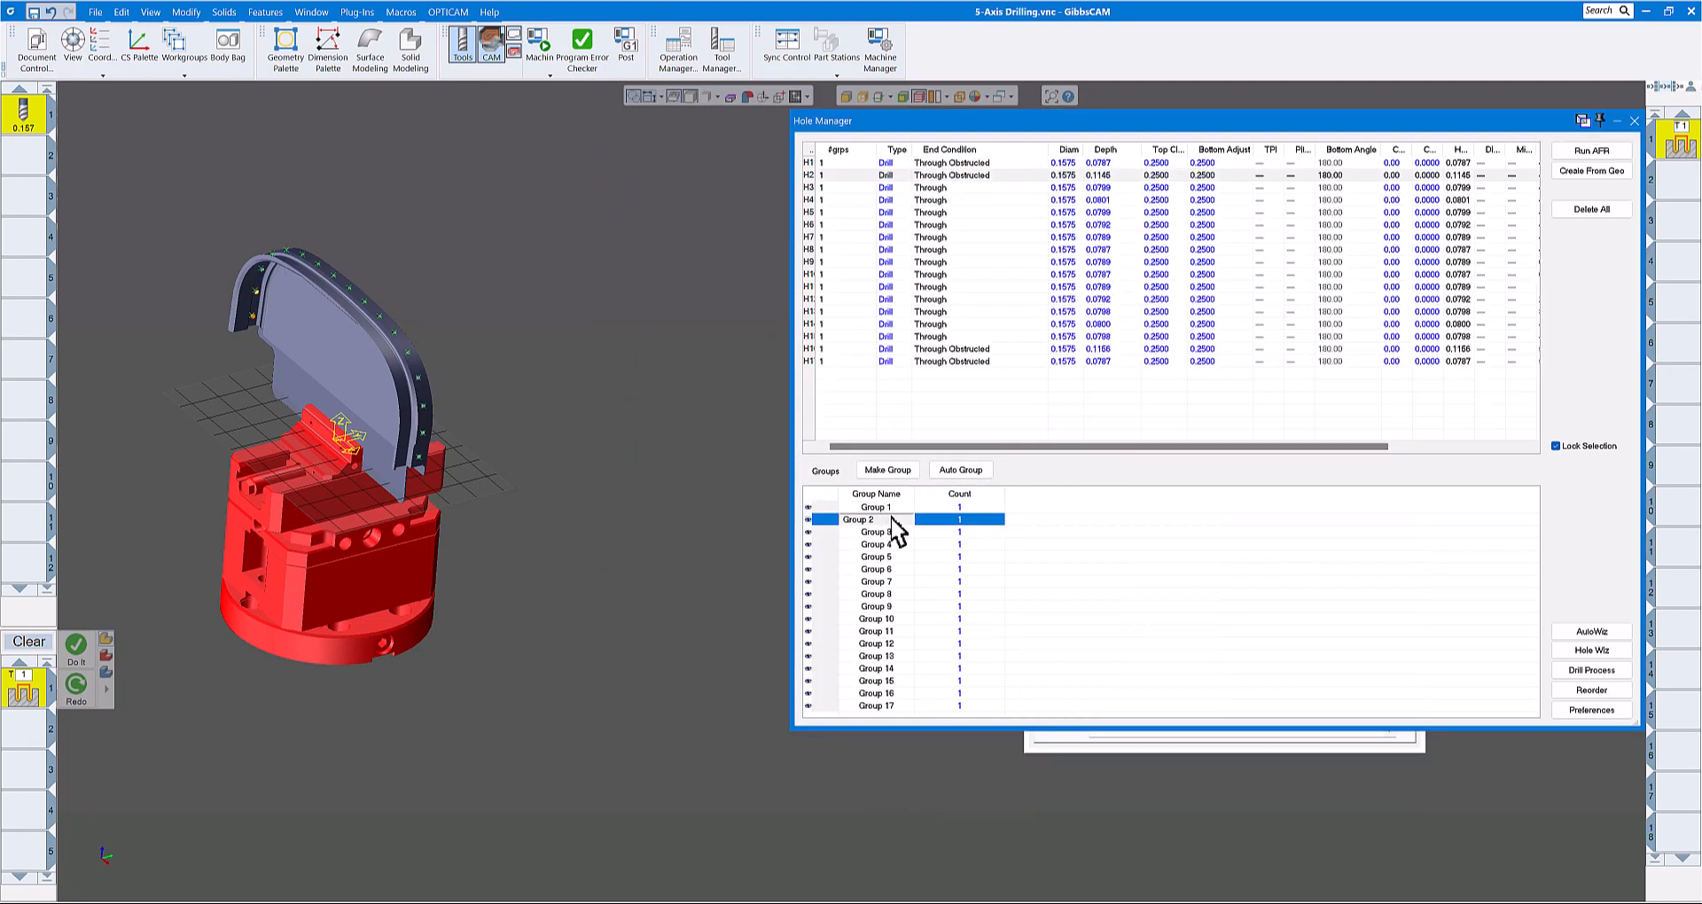
{"action": "left_click", "coordinate": [1593, 674]}
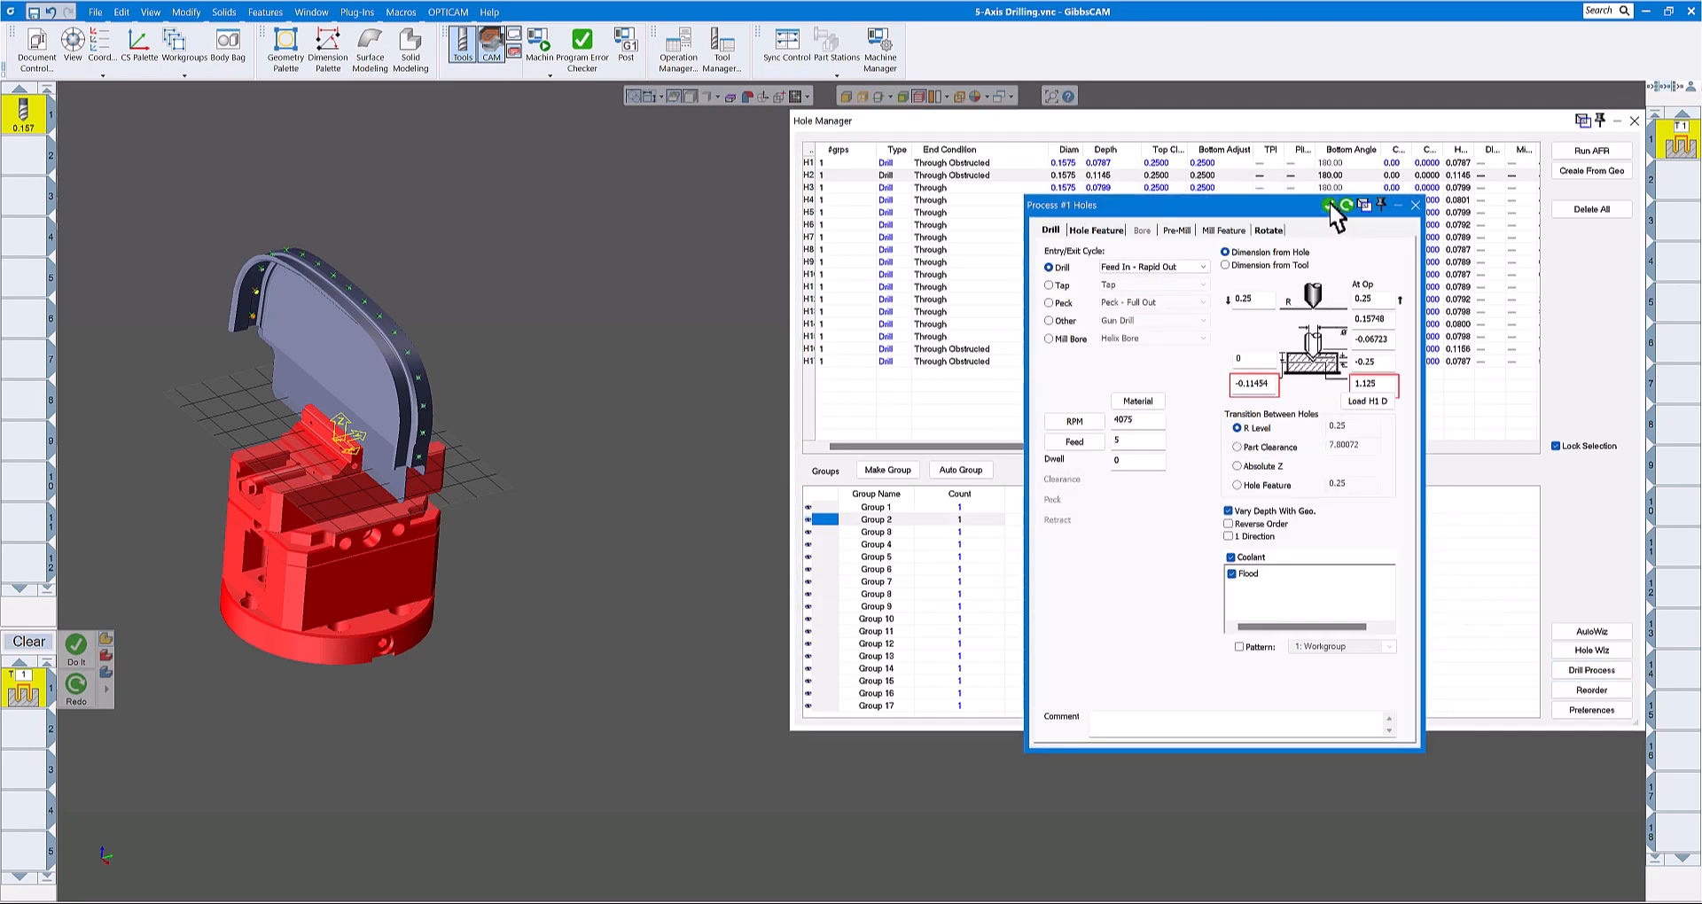
{"action": "left_click", "coordinate": [1327, 204]}
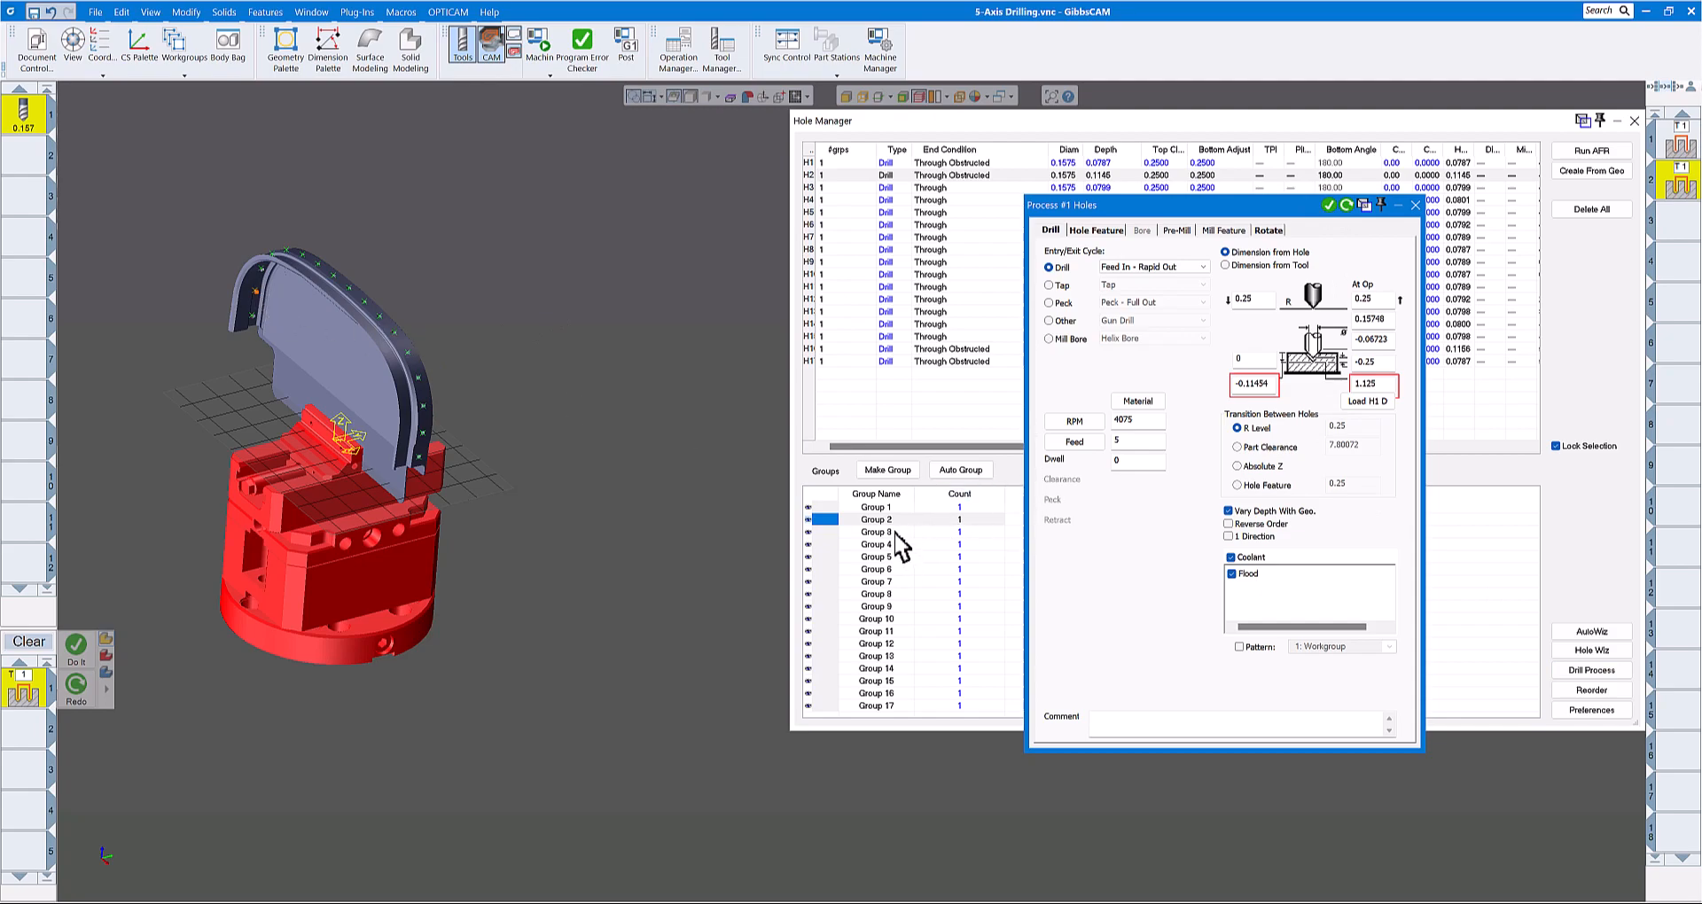
Step: Generate separate drilling operations for Group 3 and each remaining hole group through Group 17
{"action": "left_click", "coordinate": [1592, 670]}
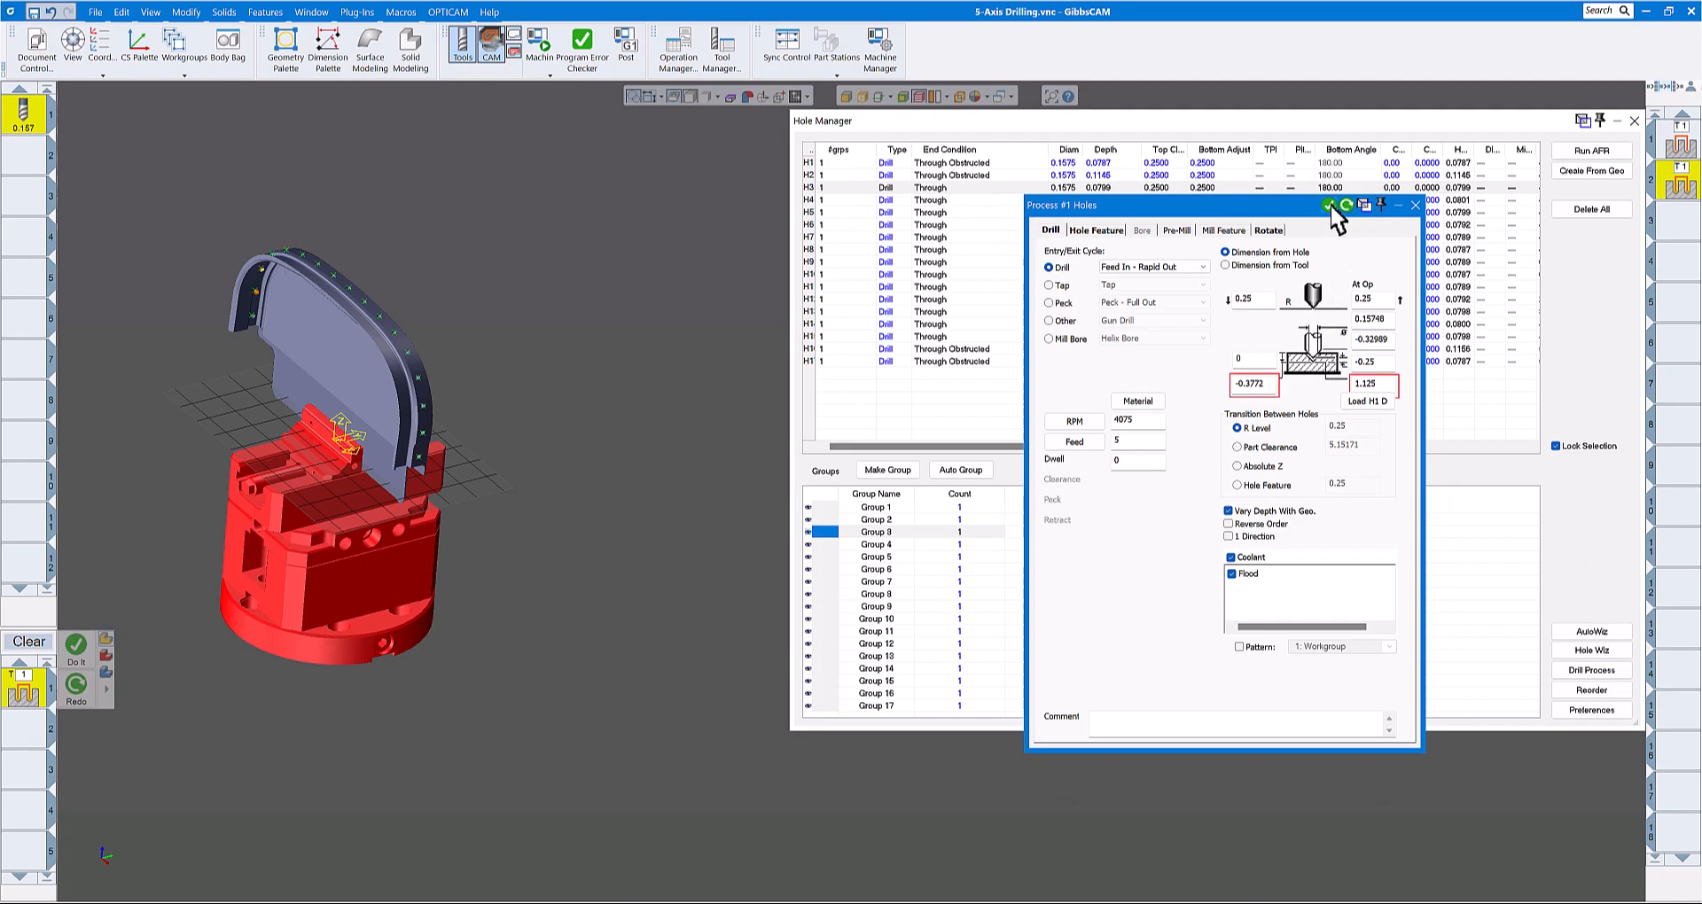
{"action": "left_click", "coordinate": [1329, 206]}
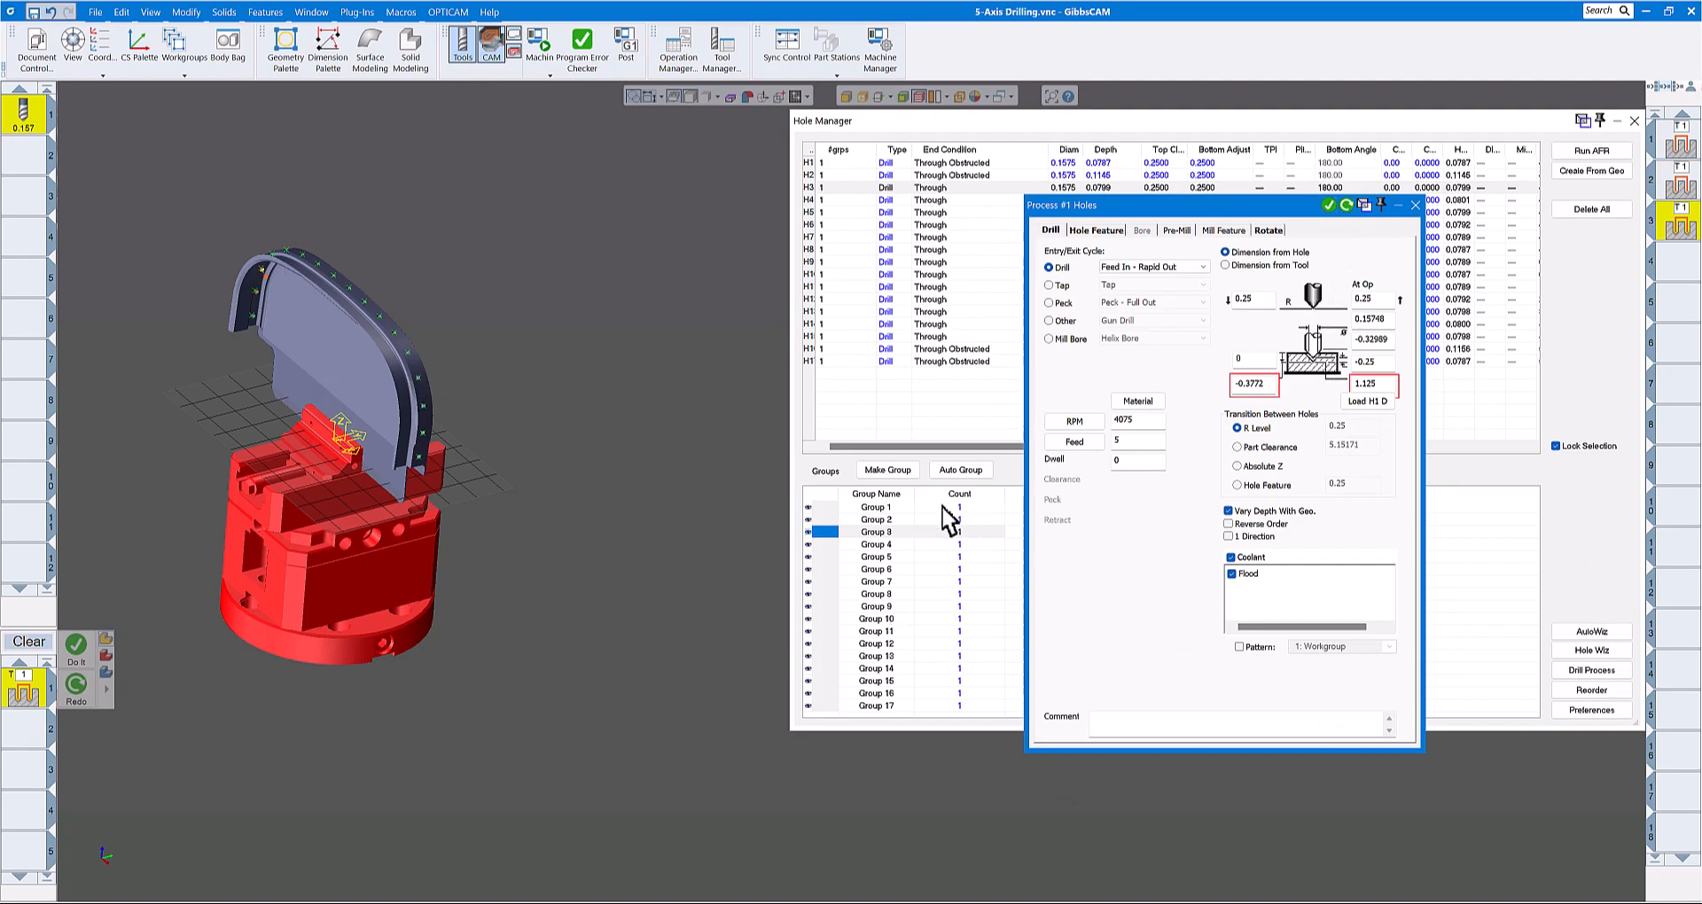
{"action": "left_click", "coordinate": [887, 545]}
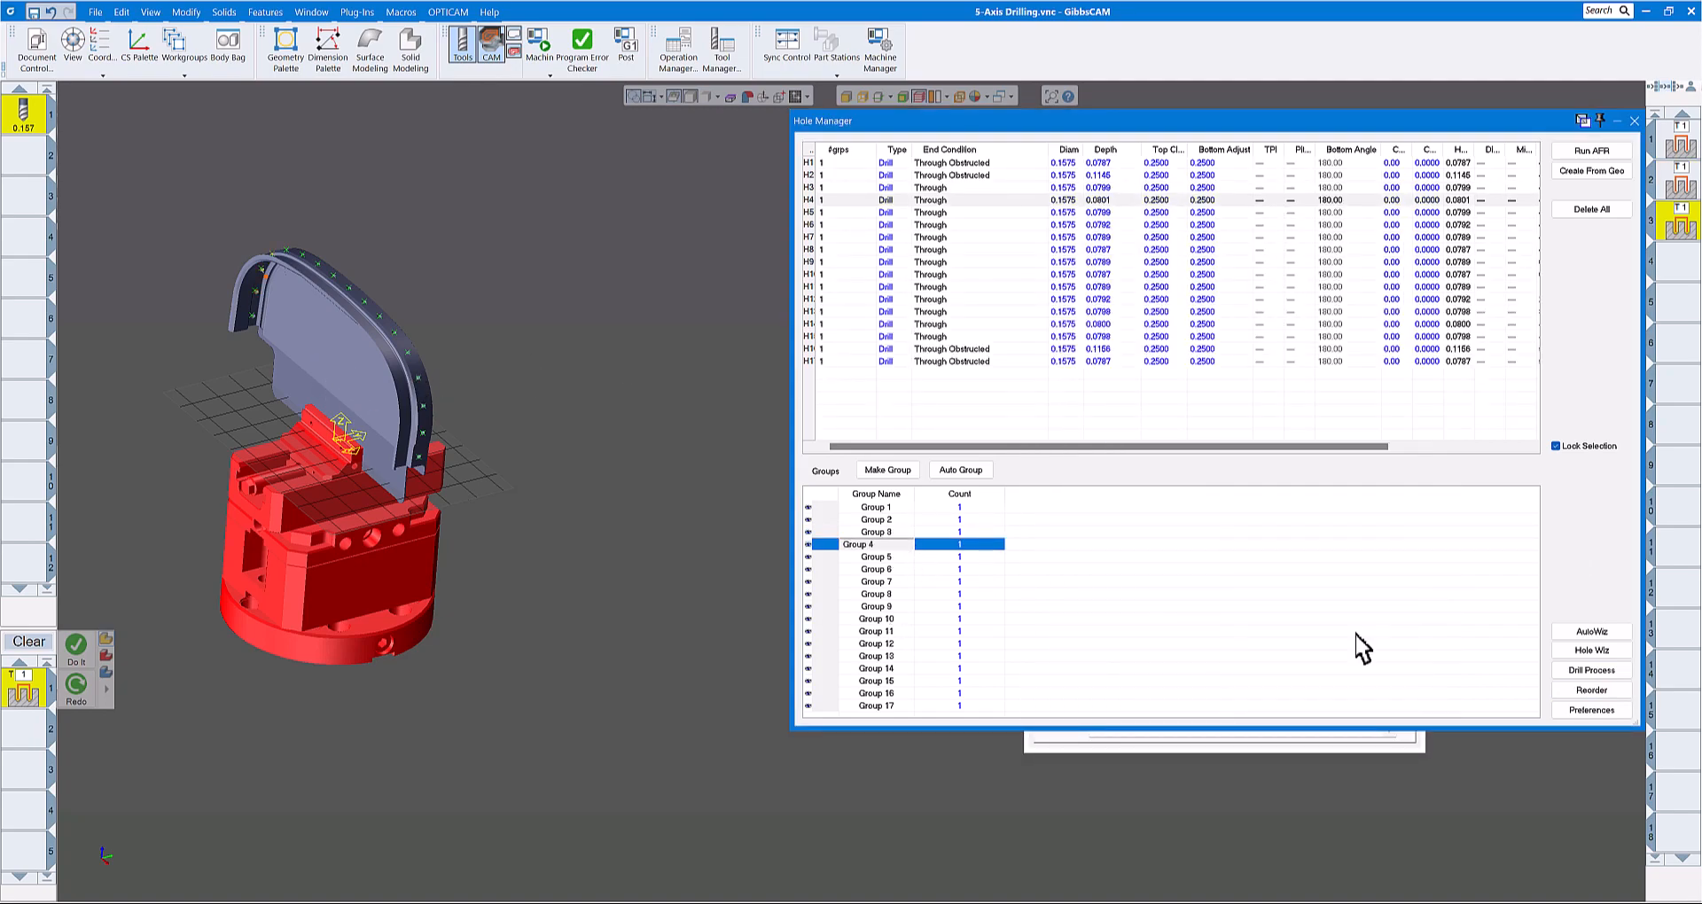
{"action": "left_click", "coordinate": [1587, 672]}
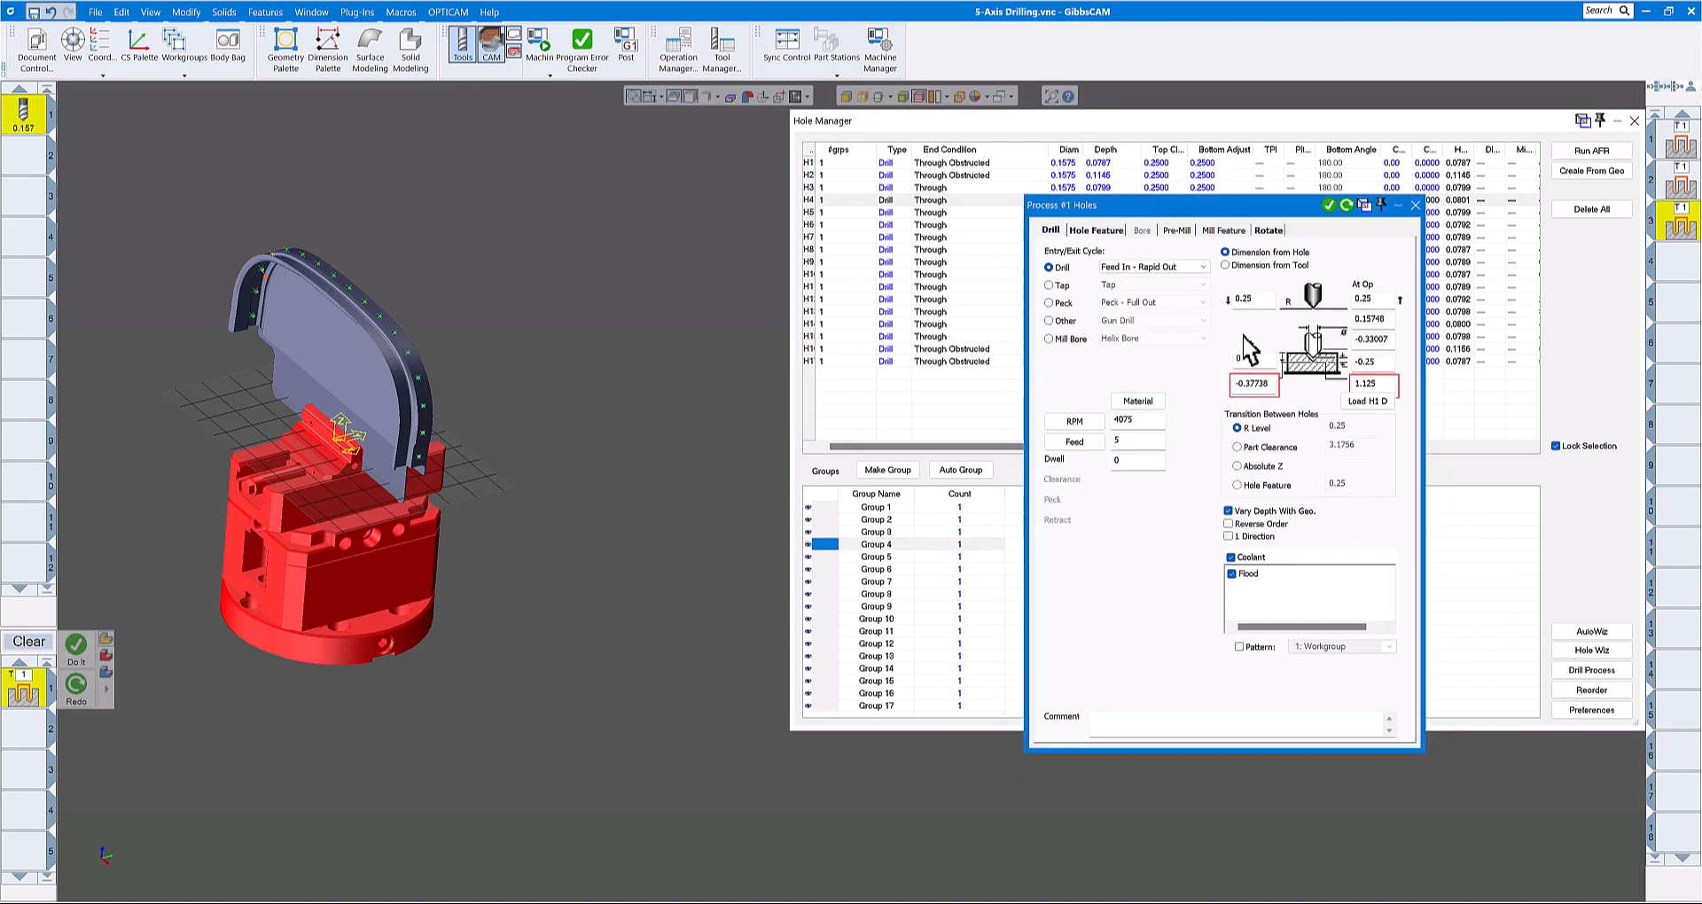
{"action": "left_click", "coordinate": [1329, 205]}
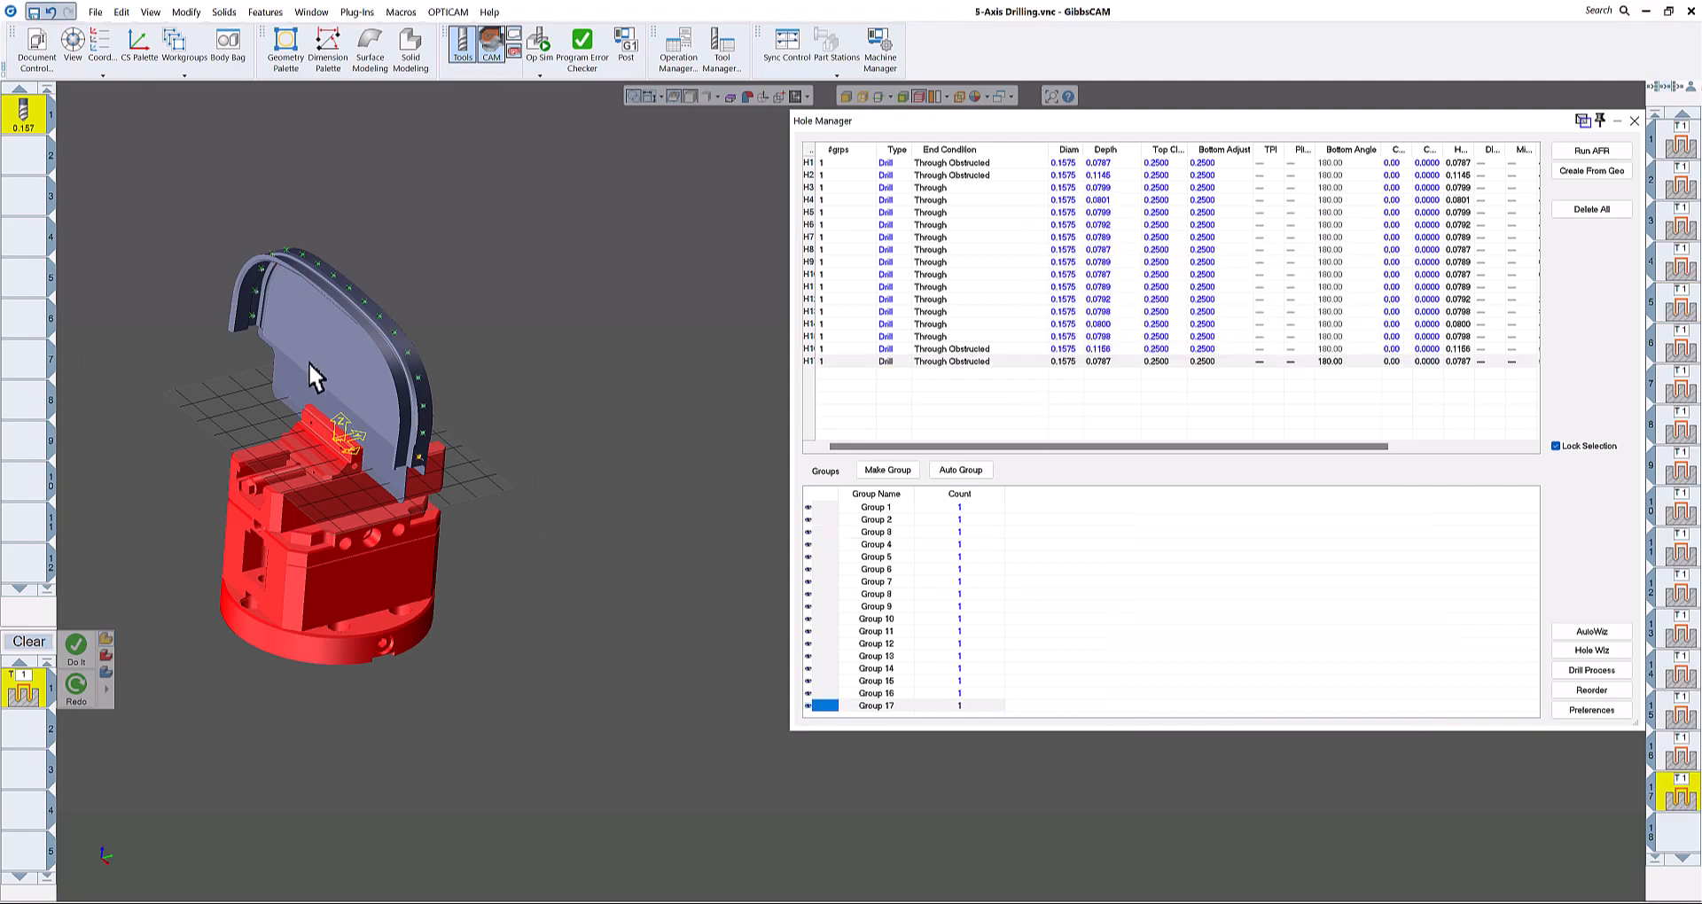
Step: Run the operation simulation of the flange drilling on the fixtured part
{"action": "scroll", "coordinate": [327, 346], "scroll_direction": "up", "scroll_amount": 4}
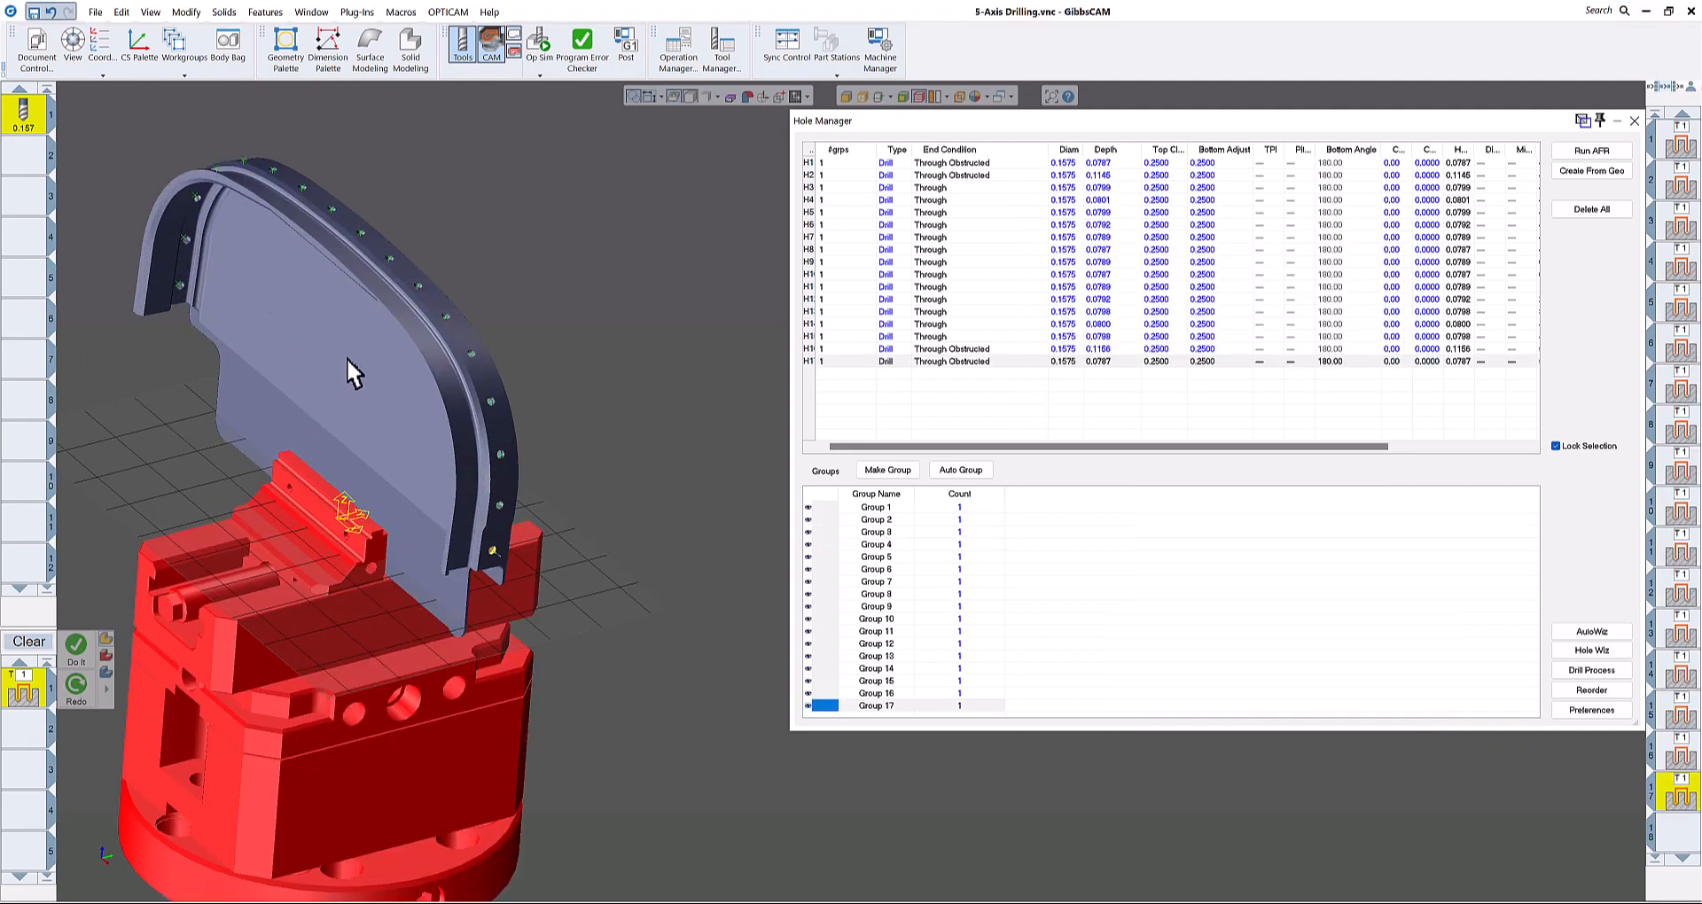
{"action": "scroll", "coordinate": [347, 360], "scroll_direction": "down", "scroll_amount": 3}
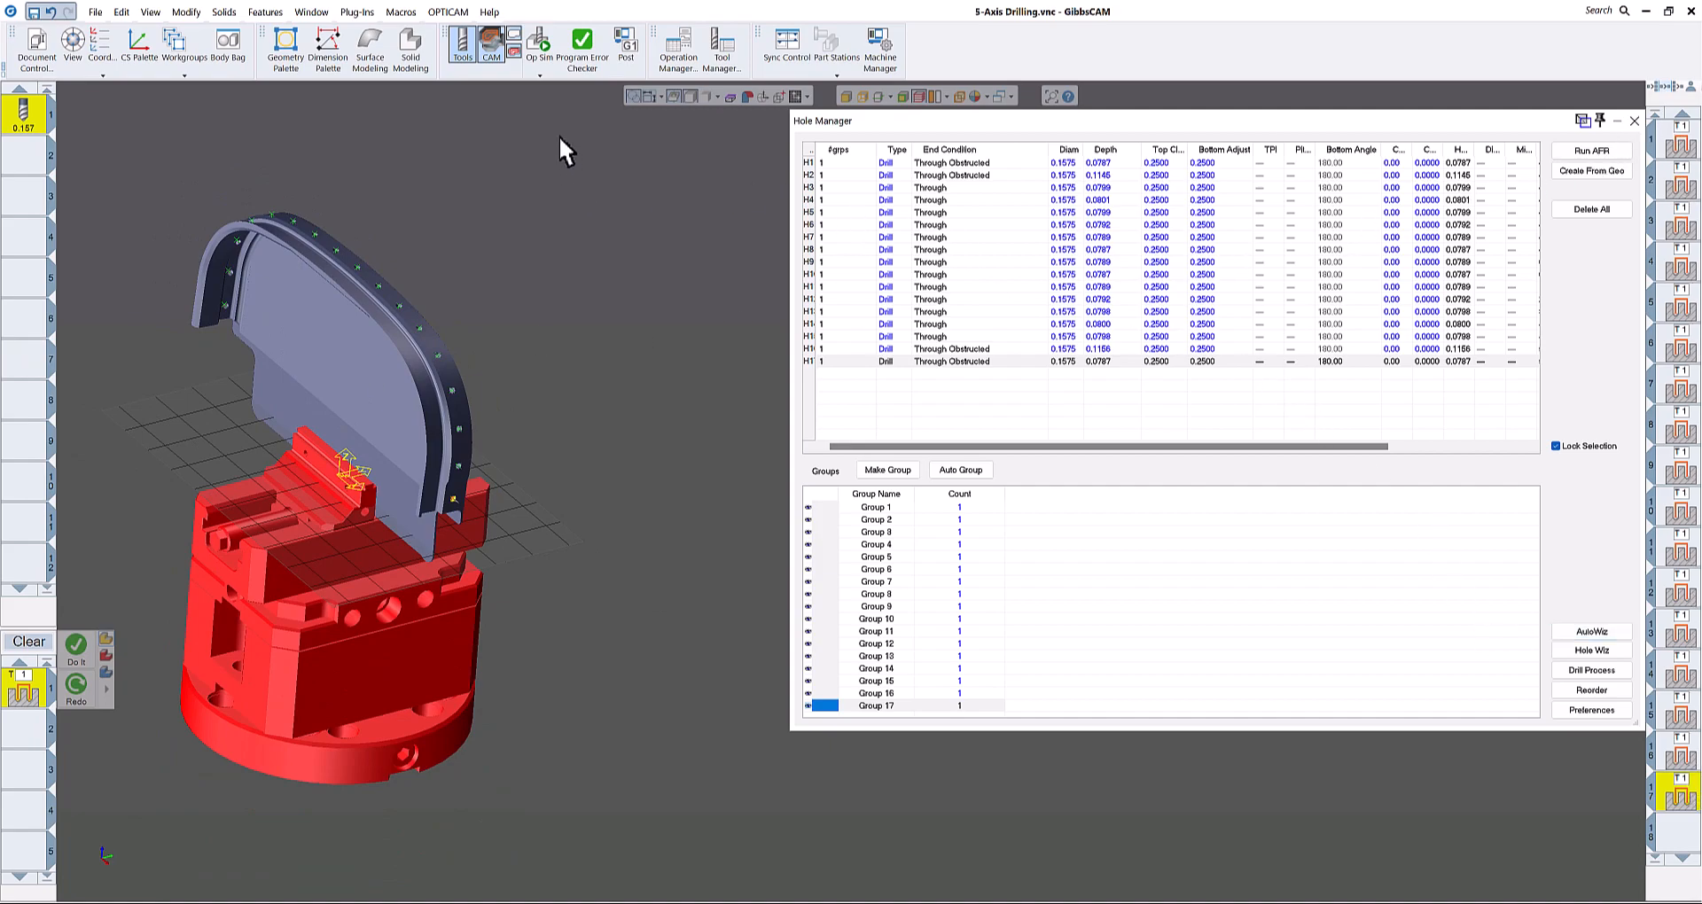
{"action": "left_click", "coordinate": [541, 44]}
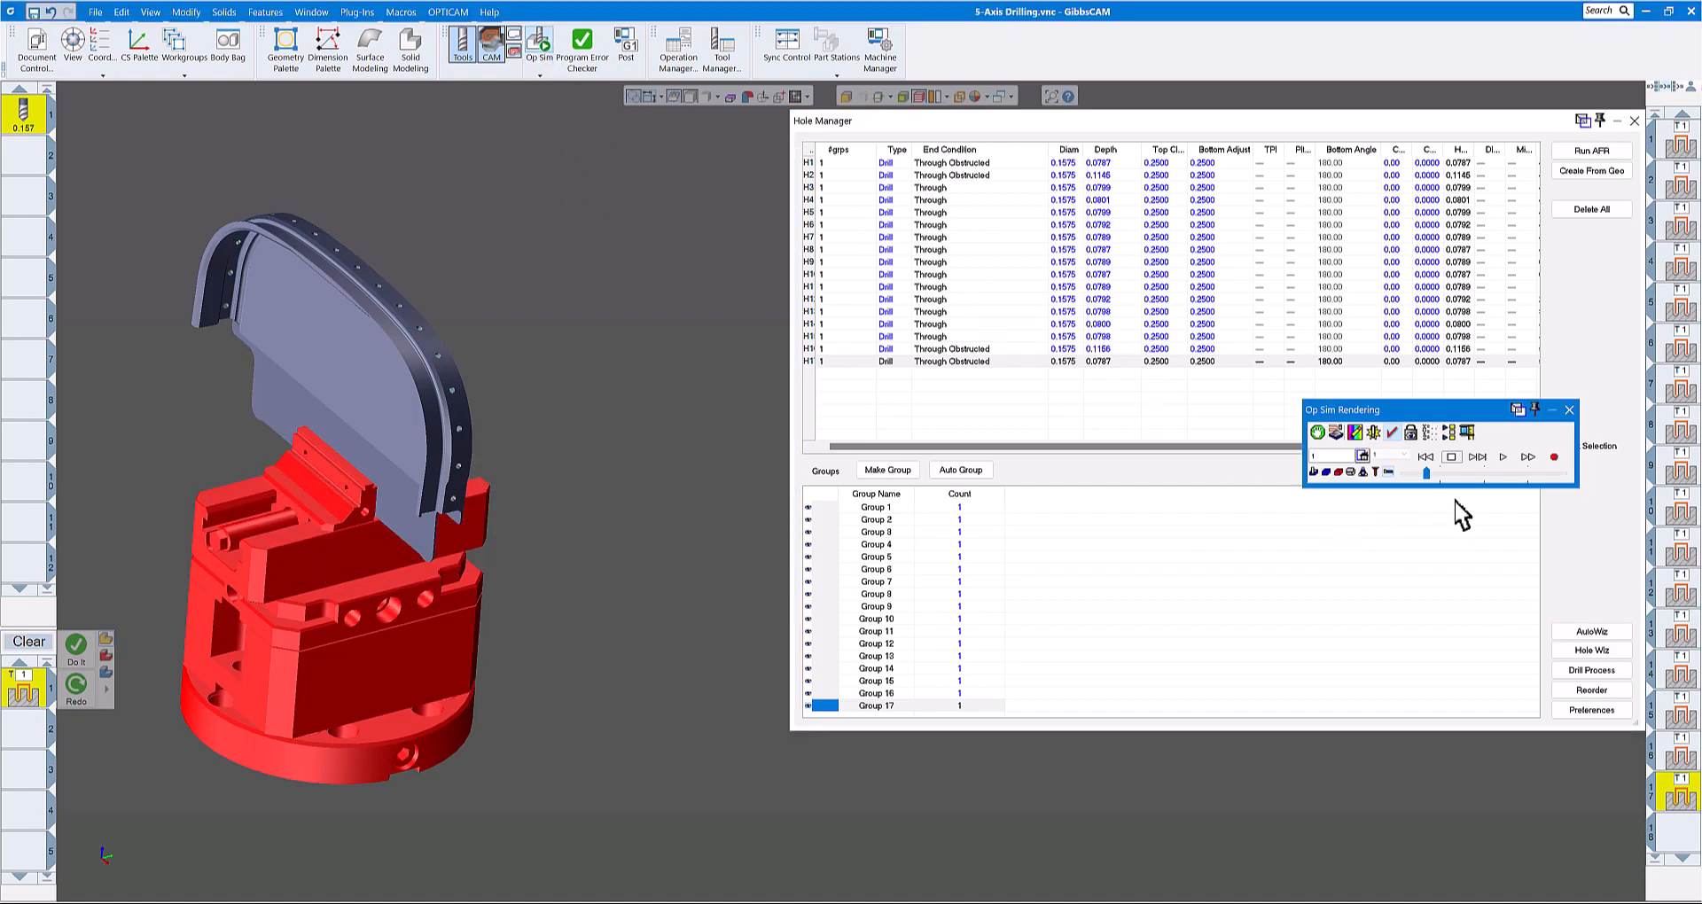
{"action": "left_click", "coordinate": [1503, 456]}
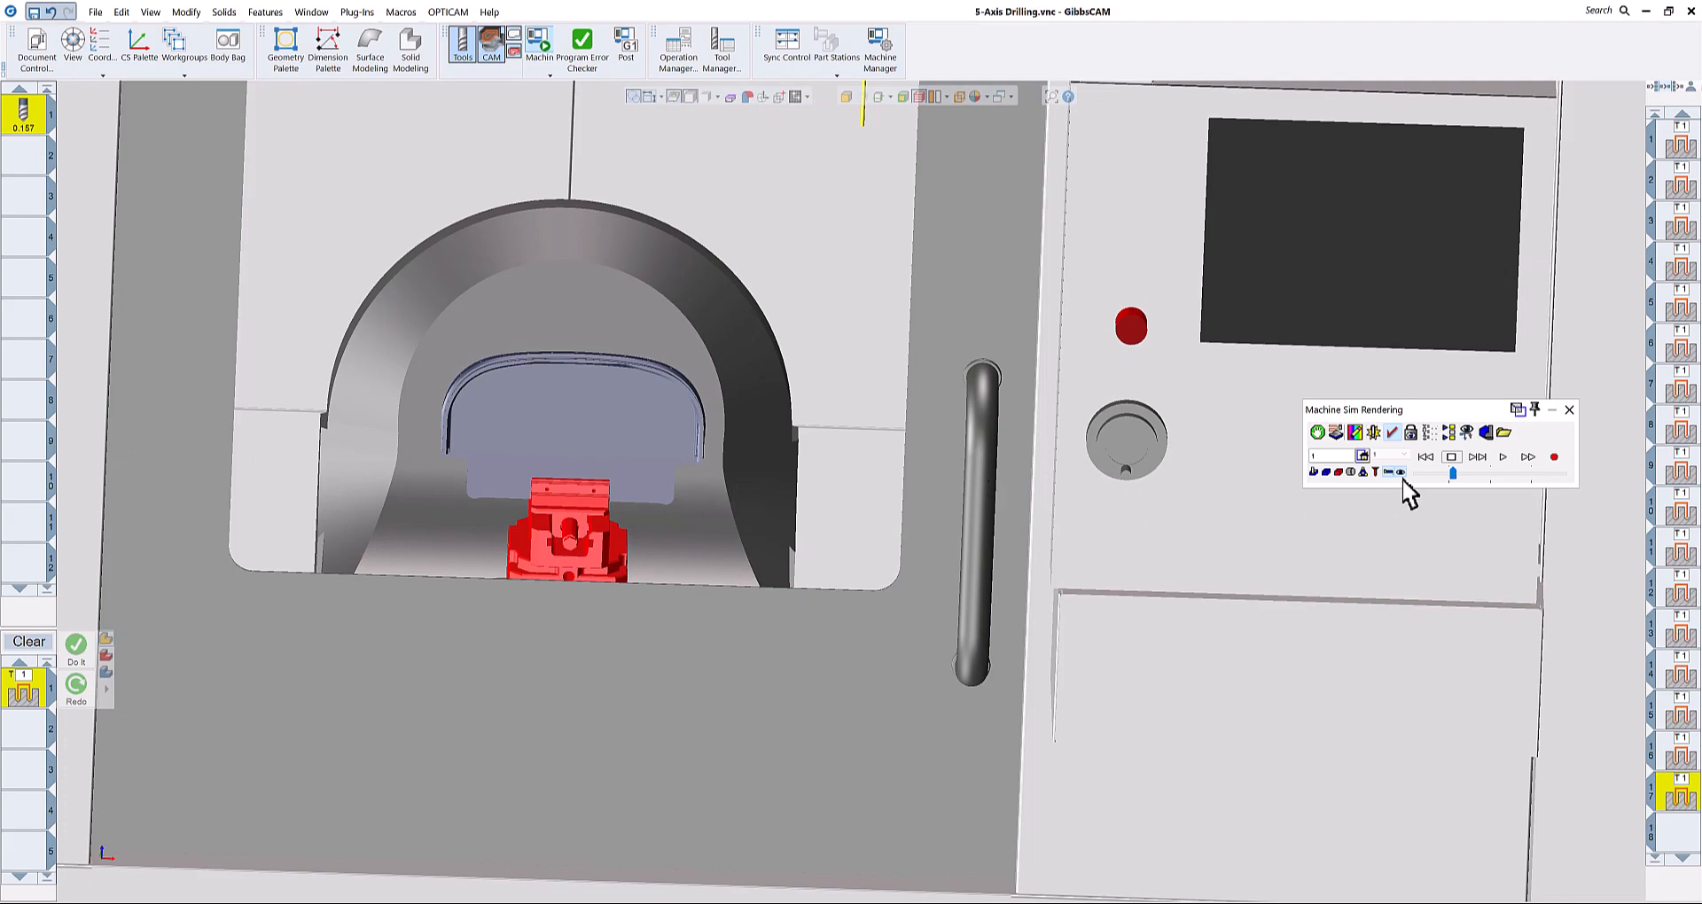
Step: Rewind and play the full machine simulation of the flange drilling, and close it
{"action": "left_click", "coordinate": [1428, 457]}
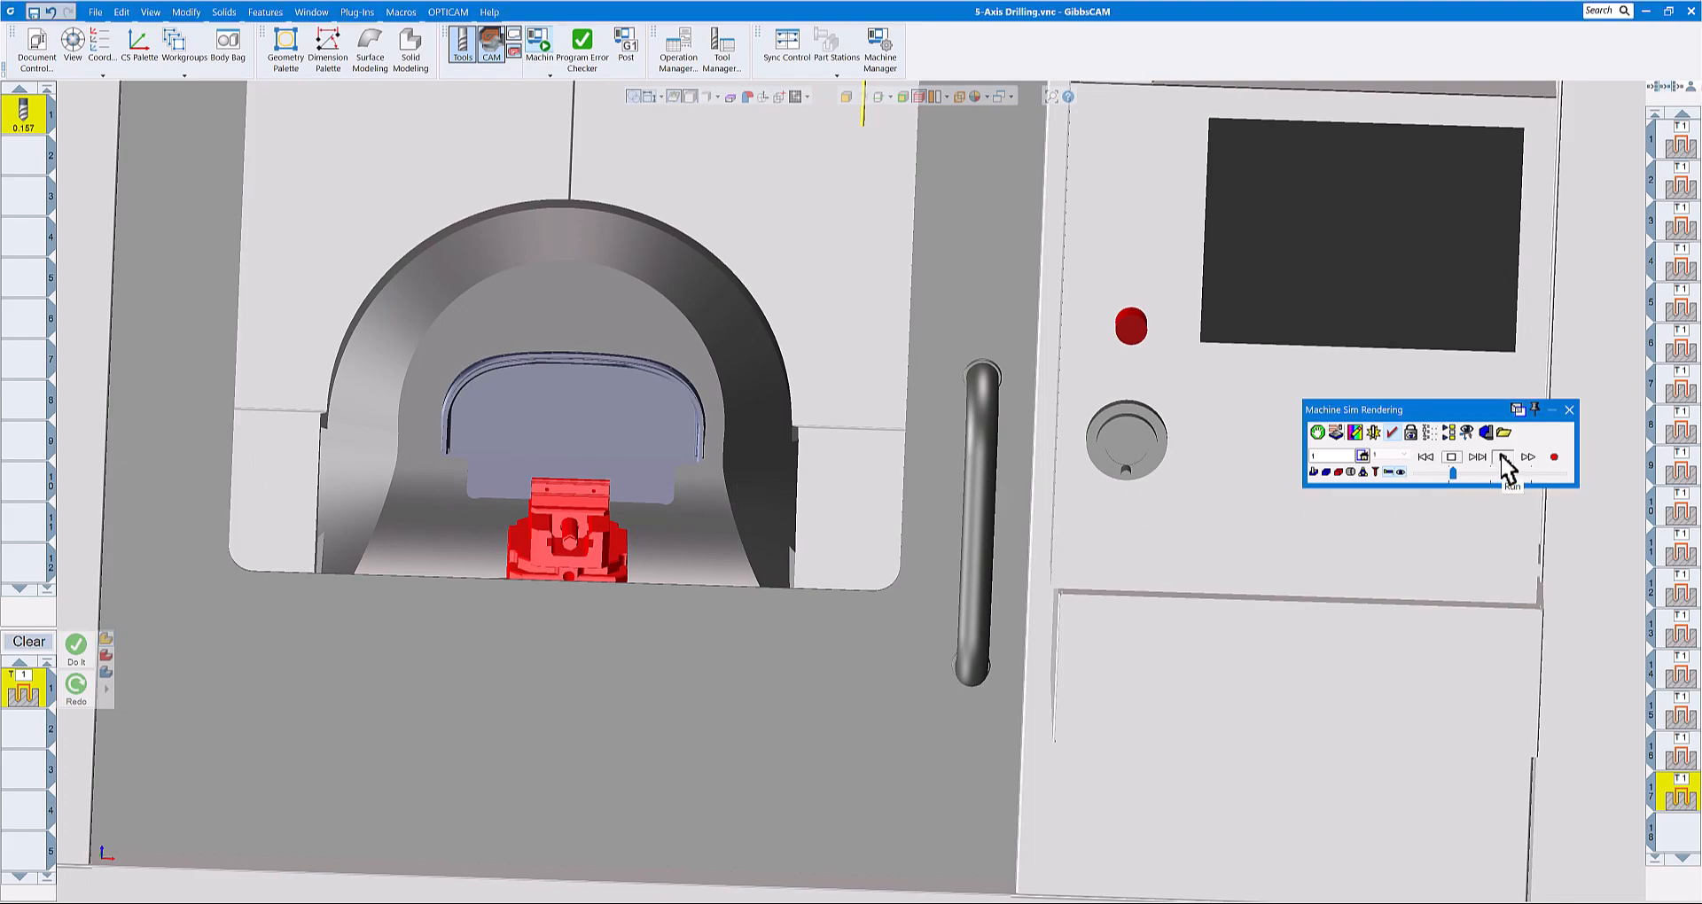
{"action": "left_click", "coordinate": [1503, 457]}
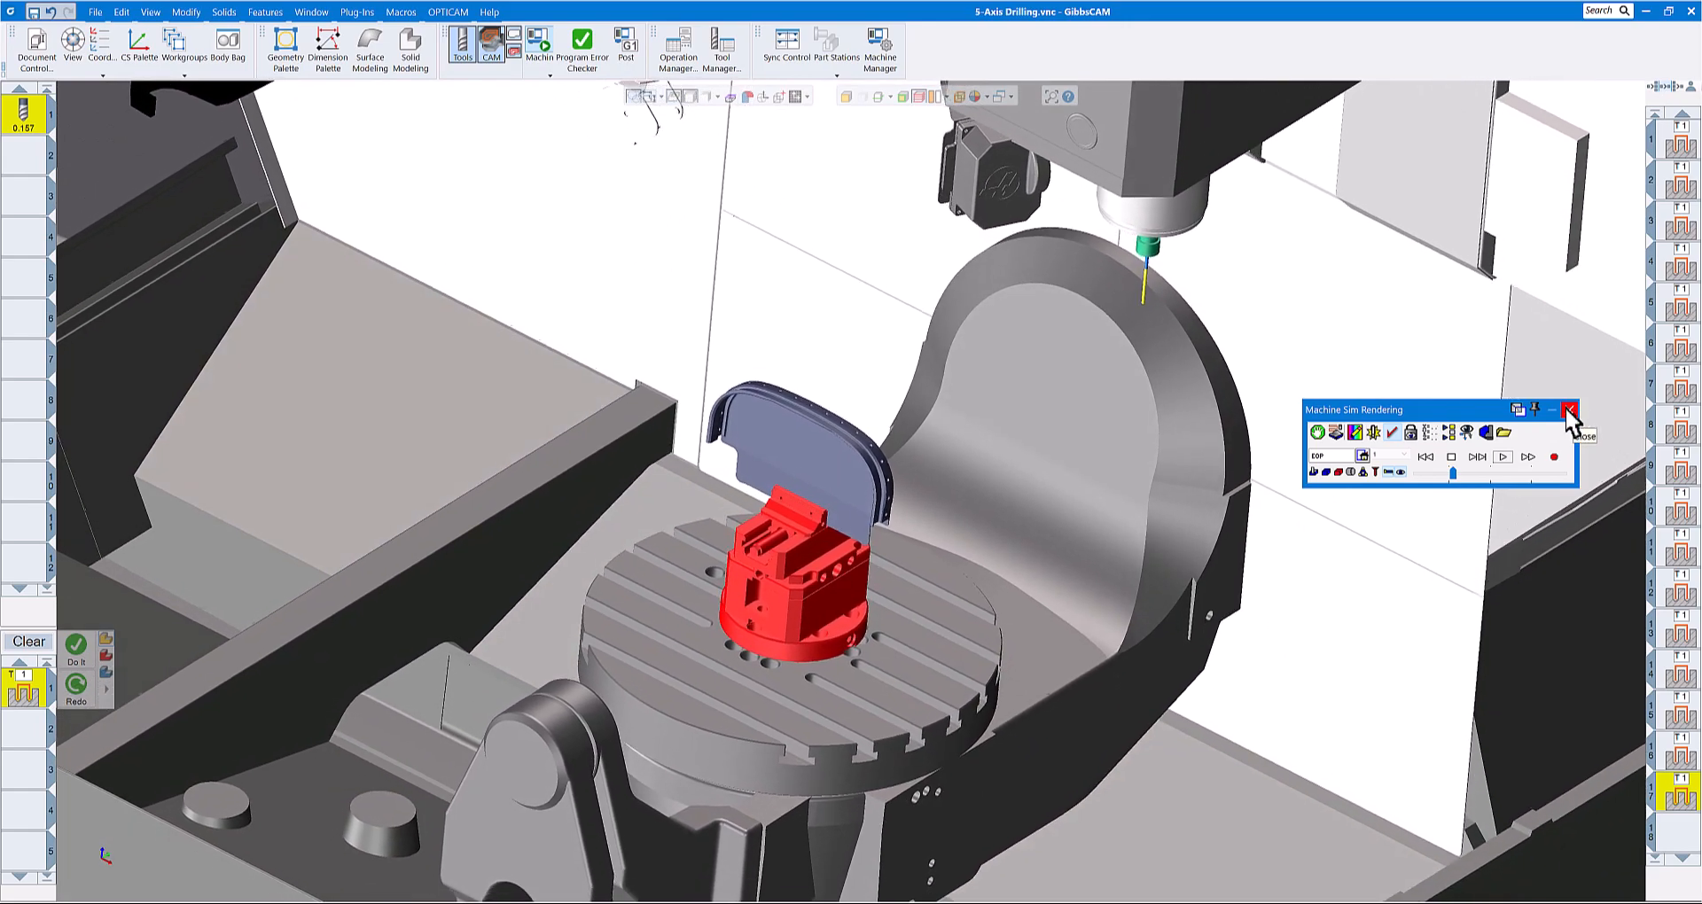
{"action": "left_click", "coordinate": [1568, 411]}
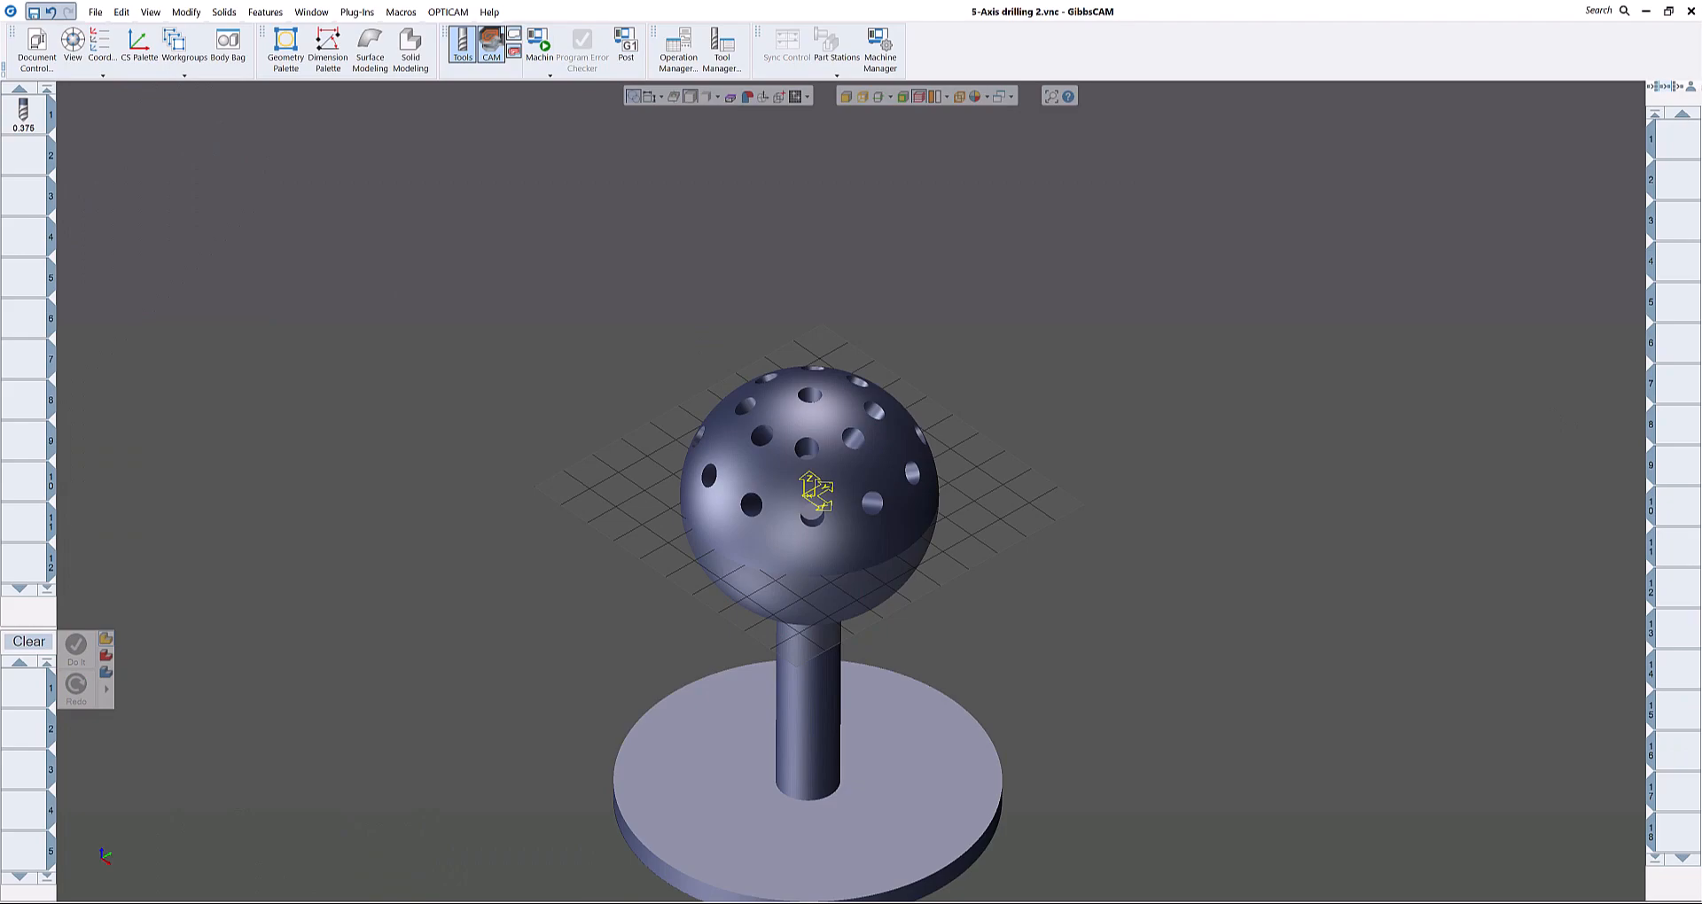
Step: Create a new user coordinate system for the spherical part with holes and open the coordinate system palette
{"action": "scroll", "coordinate": [876, 472], "scroll_direction": "up", "scroll_amount": 1}
{"action": "left_click", "coordinate": [1094, 423]}
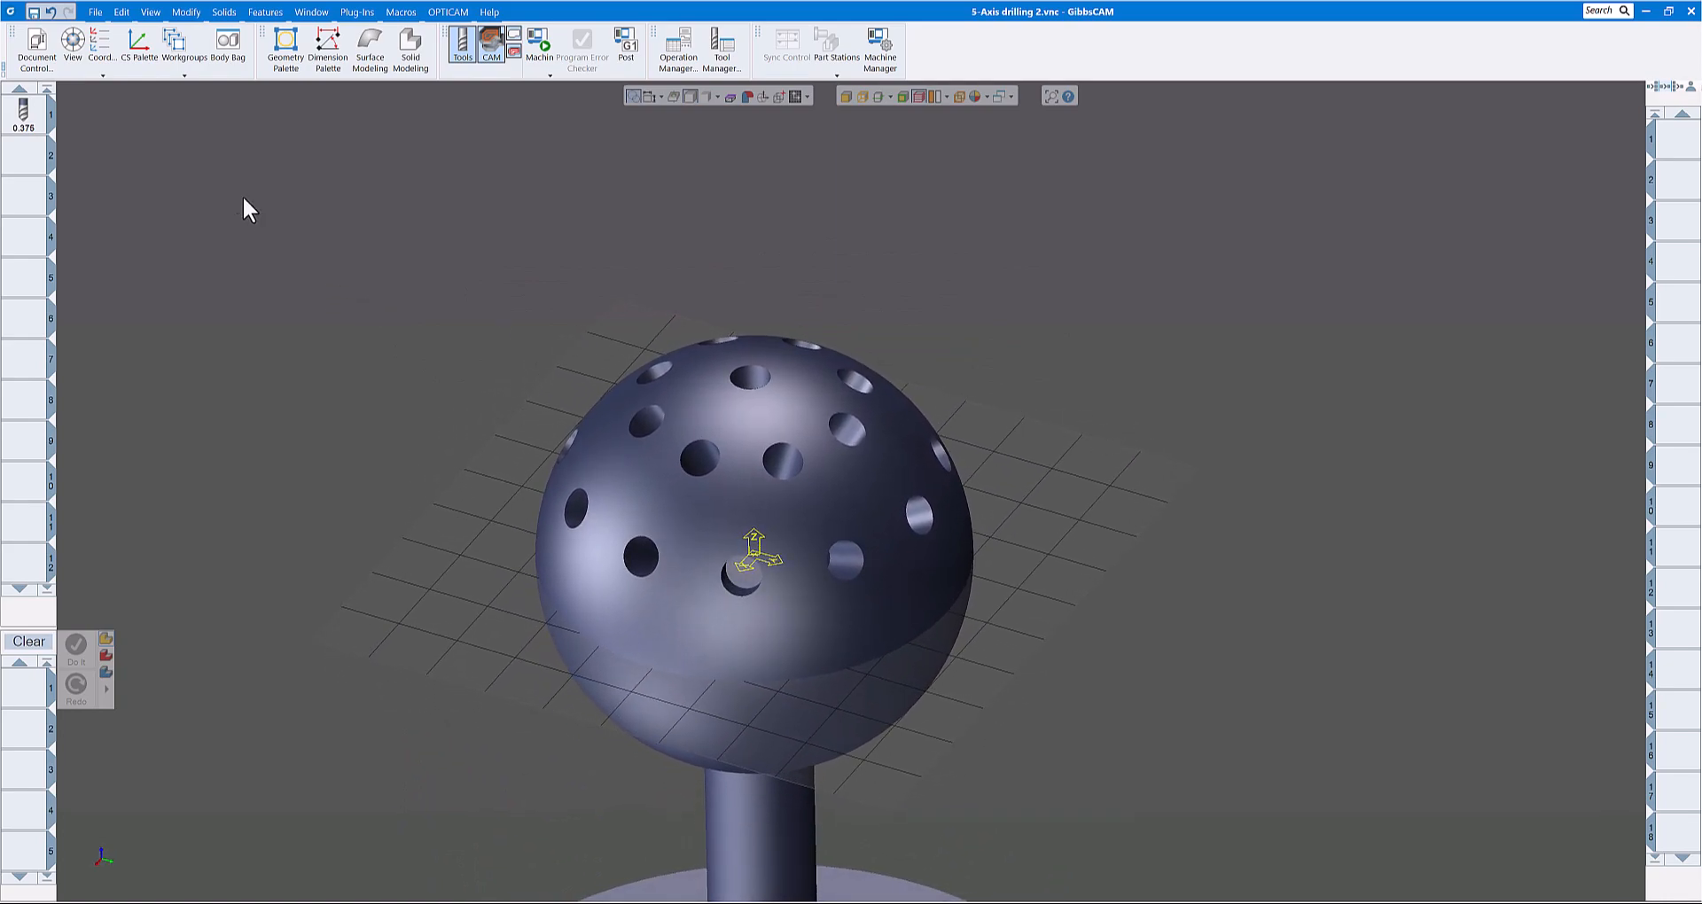
{"action": "left_click", "coordinate": [103, 52]}
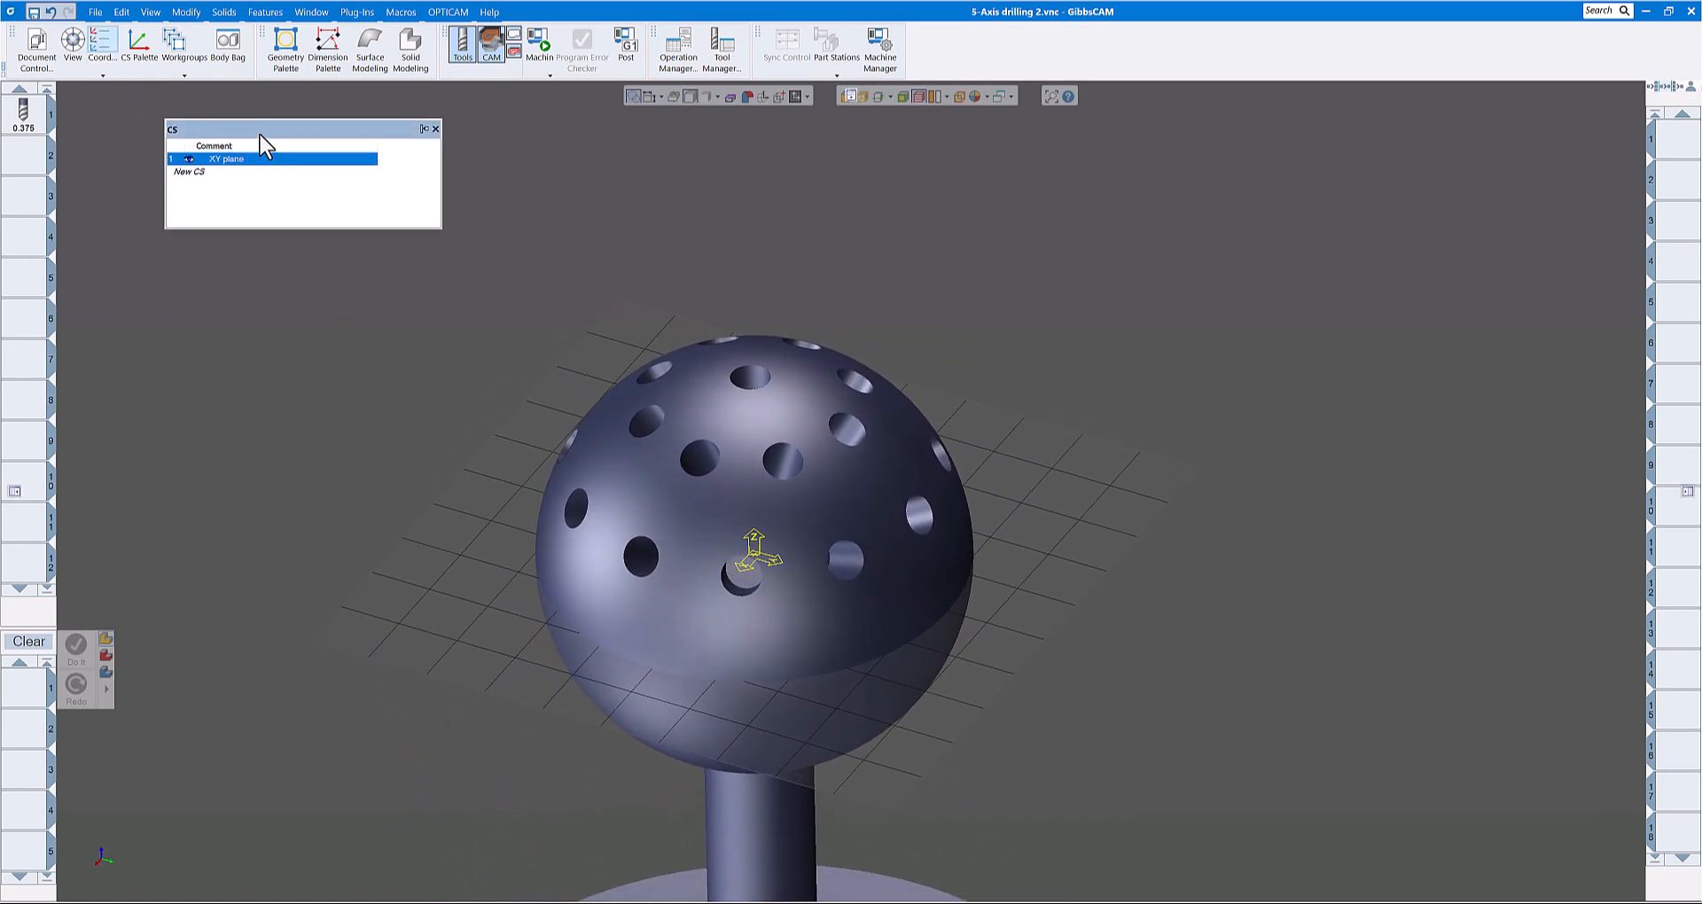
{"action": "left_click_drag", "start_coordinate": [261, 135], "coordinate": [252, 165]}
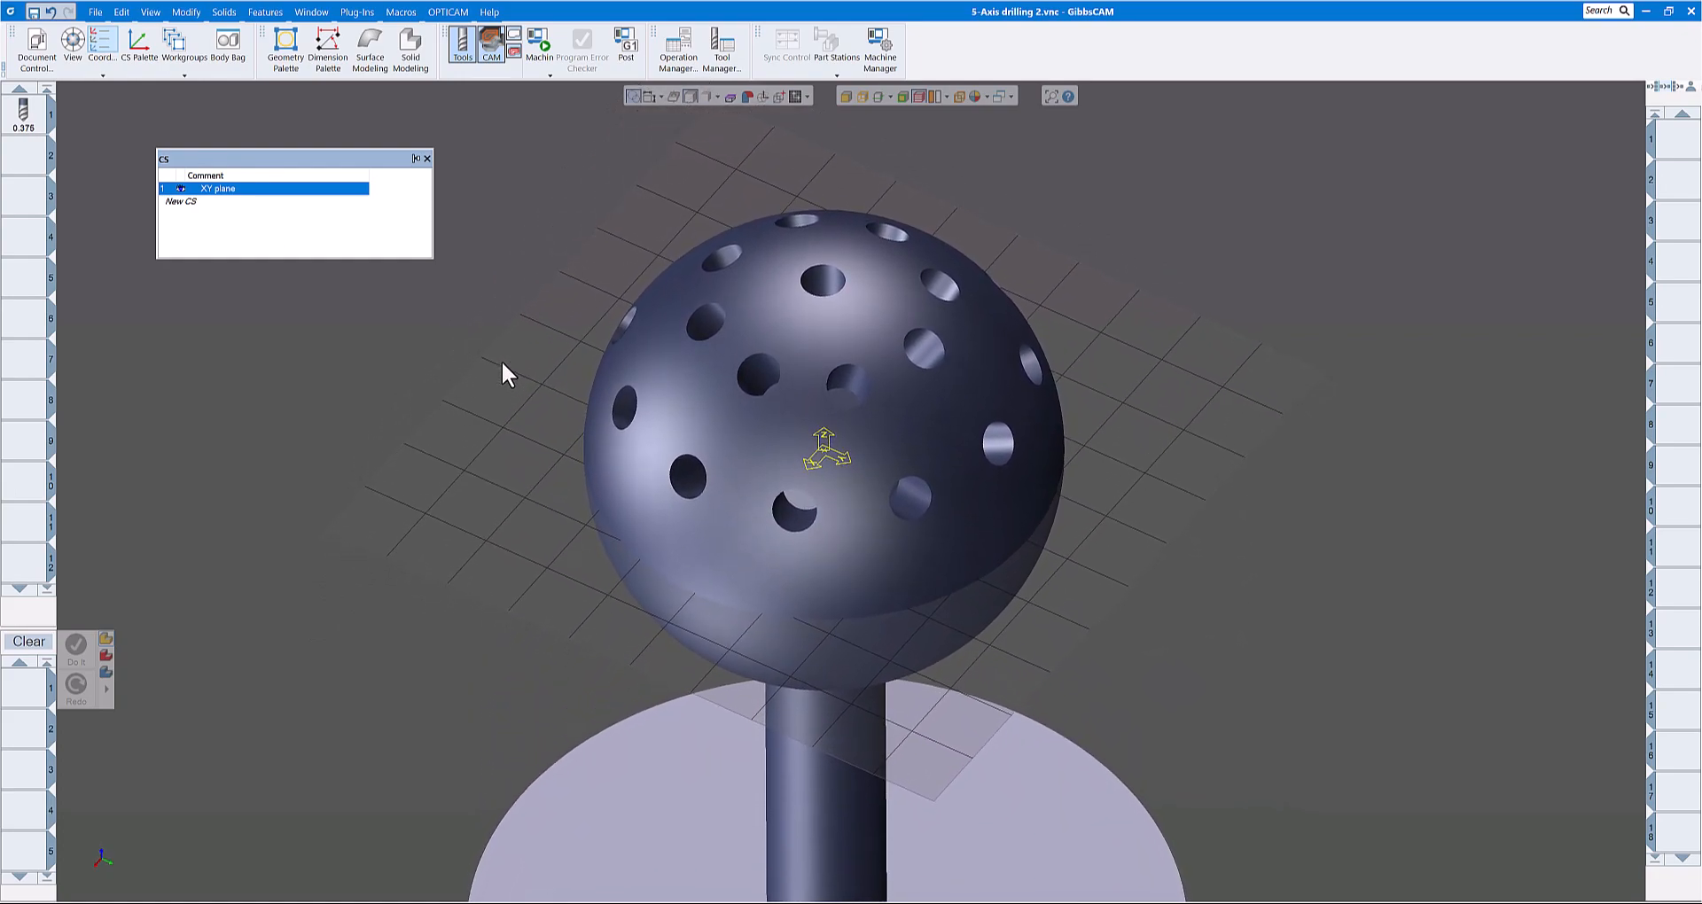
{"action": "left_click", "coordinate": [195, 203]}
{"action": "left_click", "coordinate": [139, 42]}
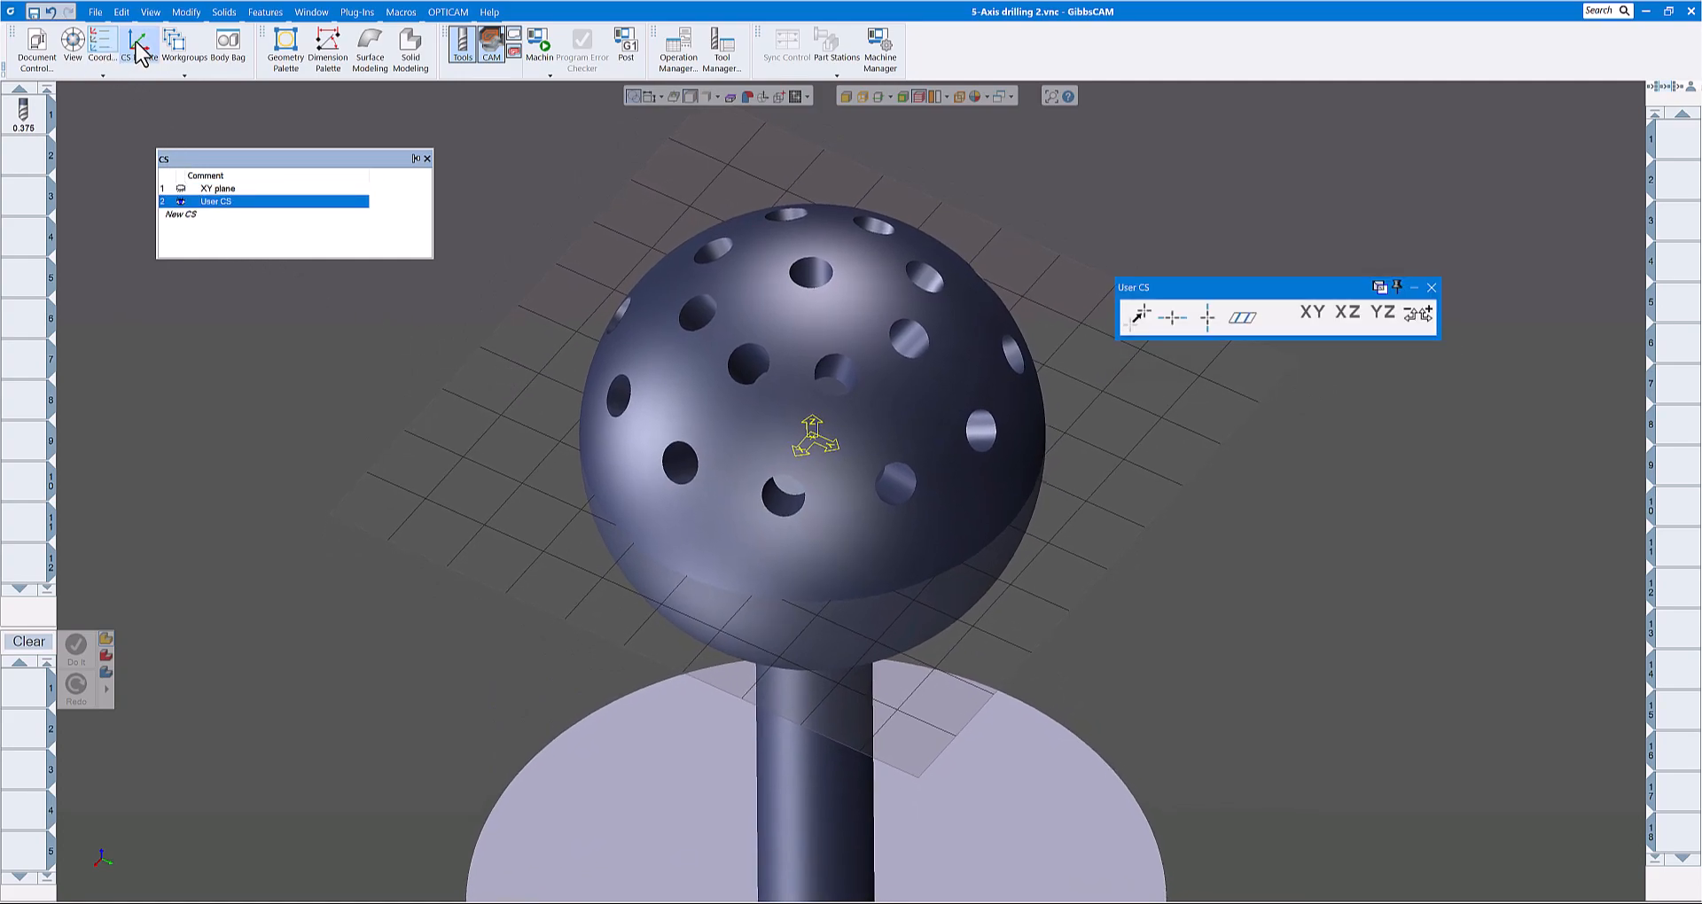
{"action": "left_click_drag", "start_coordinate": [1215, 293], "coordinate": [1245, 363]}
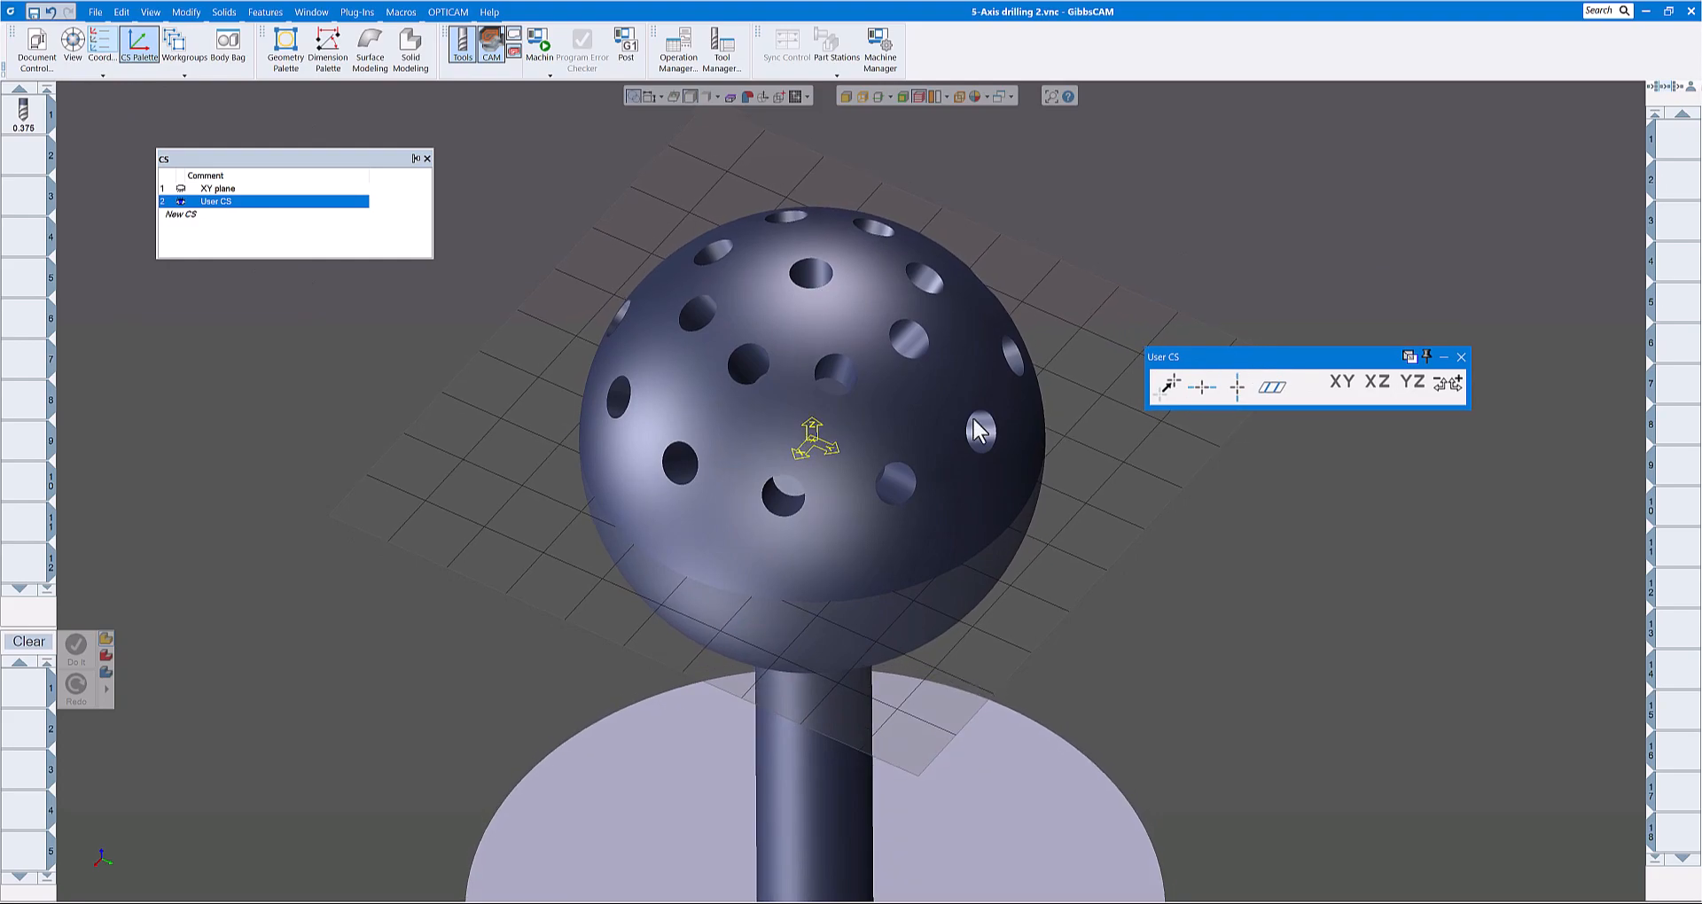
Step: Align the user coordinate system plane to the wall face of a hole near the sphere's centre and close the alignment palette
{"action": "left_click", "coordinate": [841, 376]}
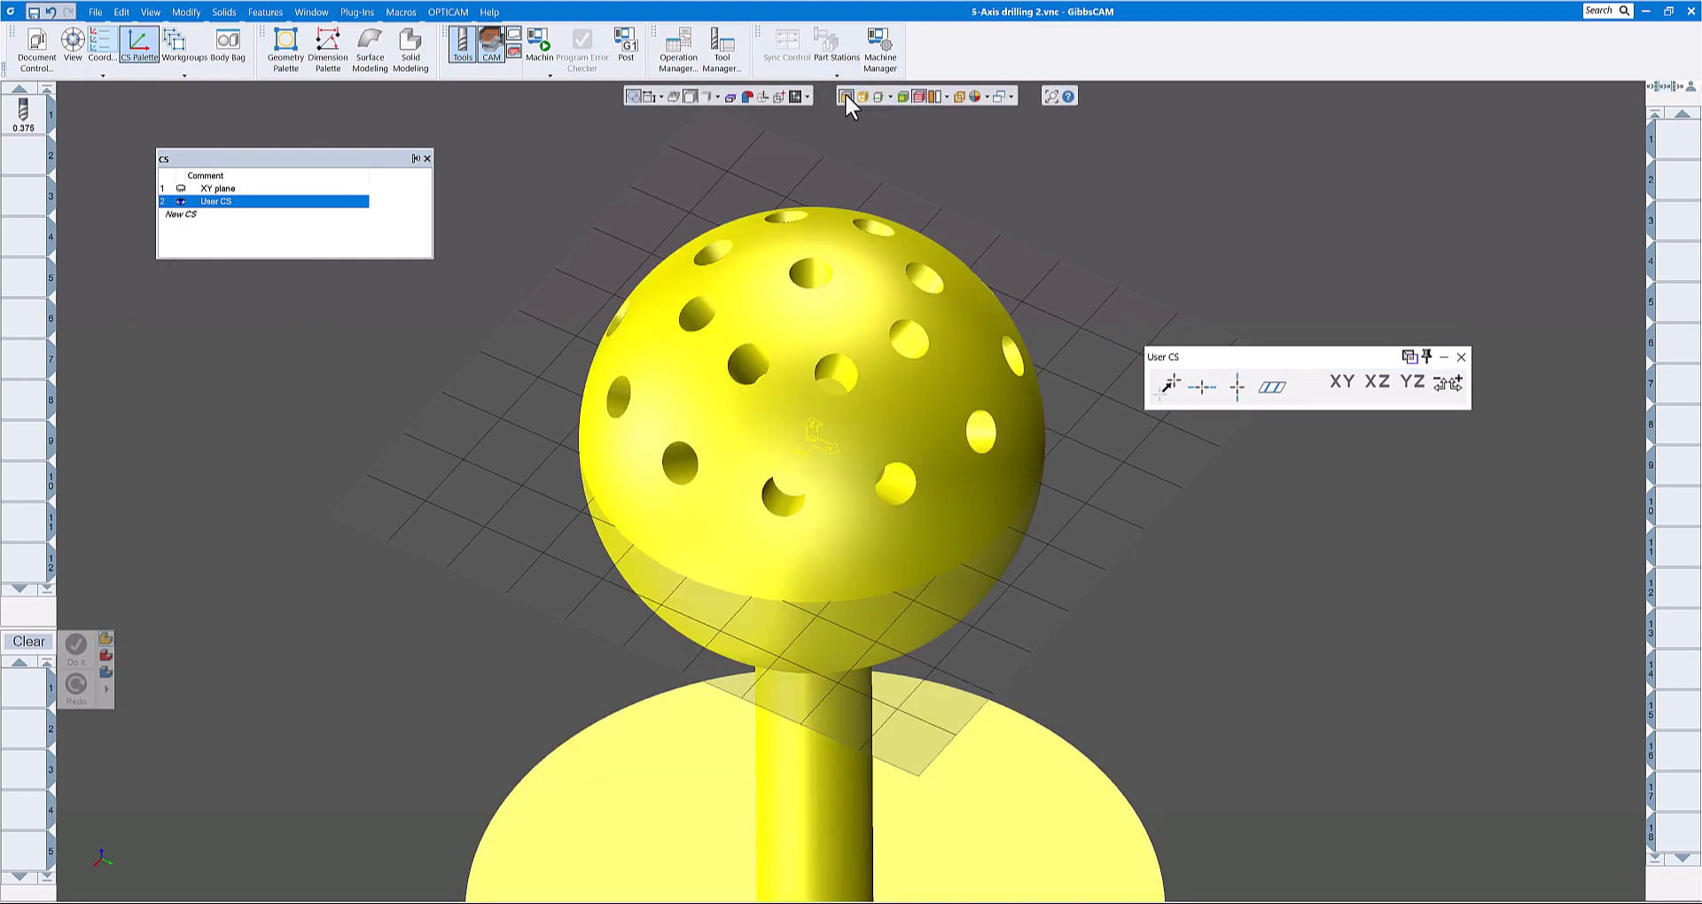
{"action": "left_click", "coordinate": [840, 373]}
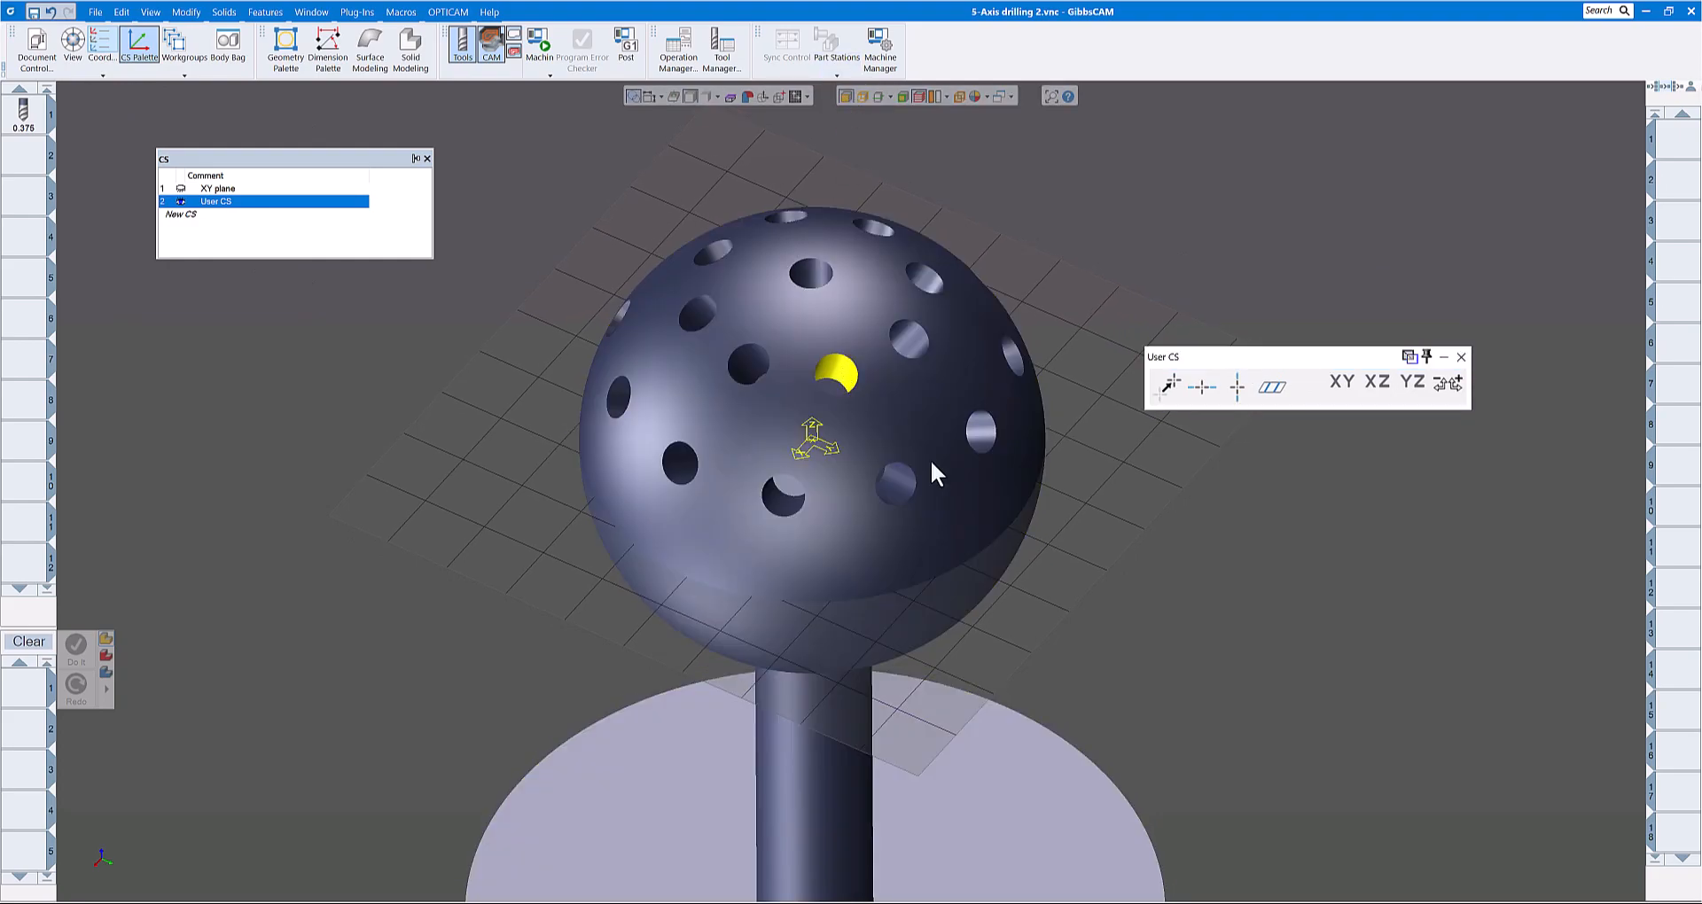
{"action": "left_click", "coordinate": [1273, 390]}
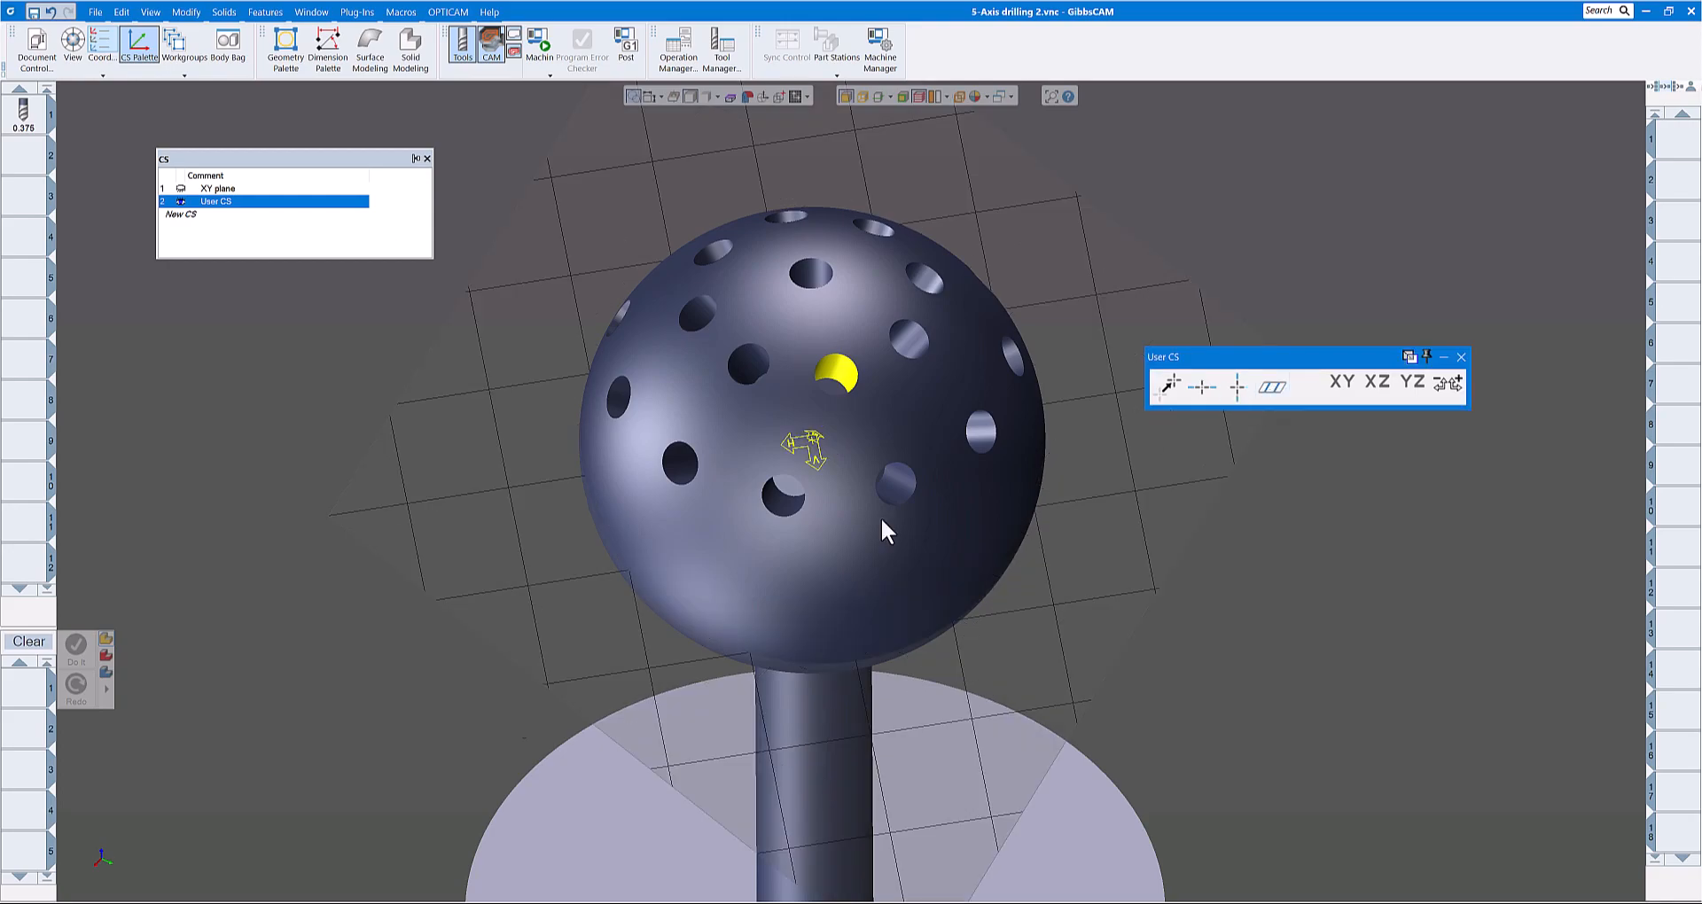
{"action": "left_click", "coordinate": [96, 829]}
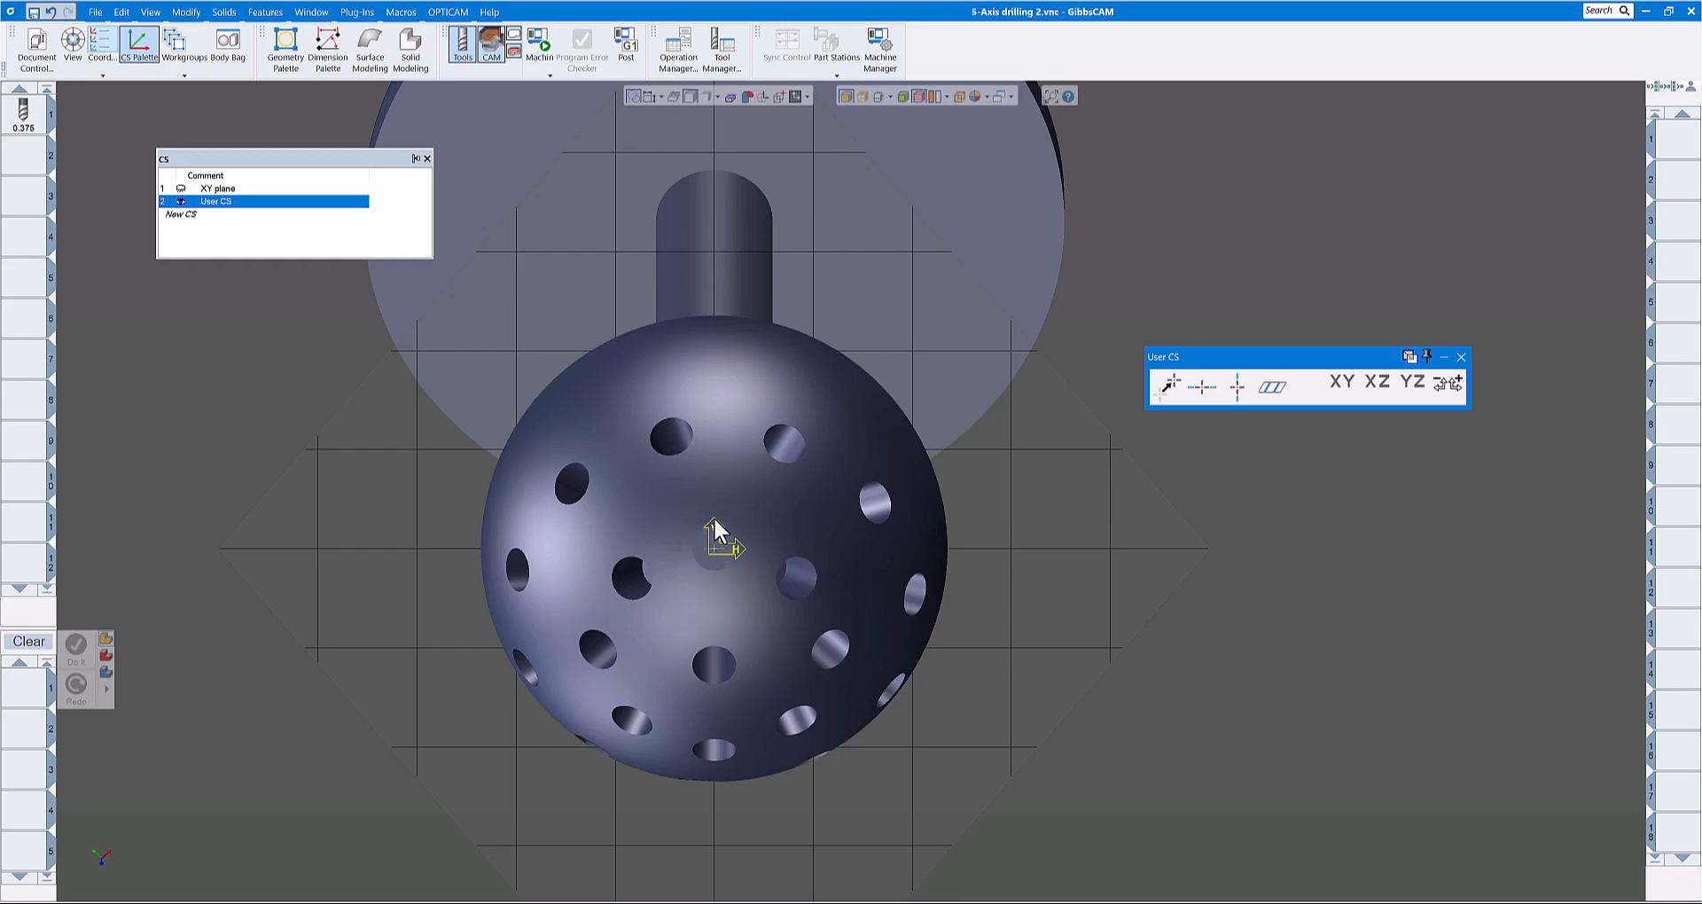
{"action": "mouse_move", "coordinate": [726, 561]}
{"action": "middle_mouse_down"}
{"action": "mouse_move", "coordinate": [775, 552]}
{"action": "mouse_move", "coordinate": [731, 551]}
{"action": "mouse_move", "coordinate": [712, 572]}
{"action": "mouse_move", "coordinate": [731, 571]}
{"action": "middle_mouse_up"}
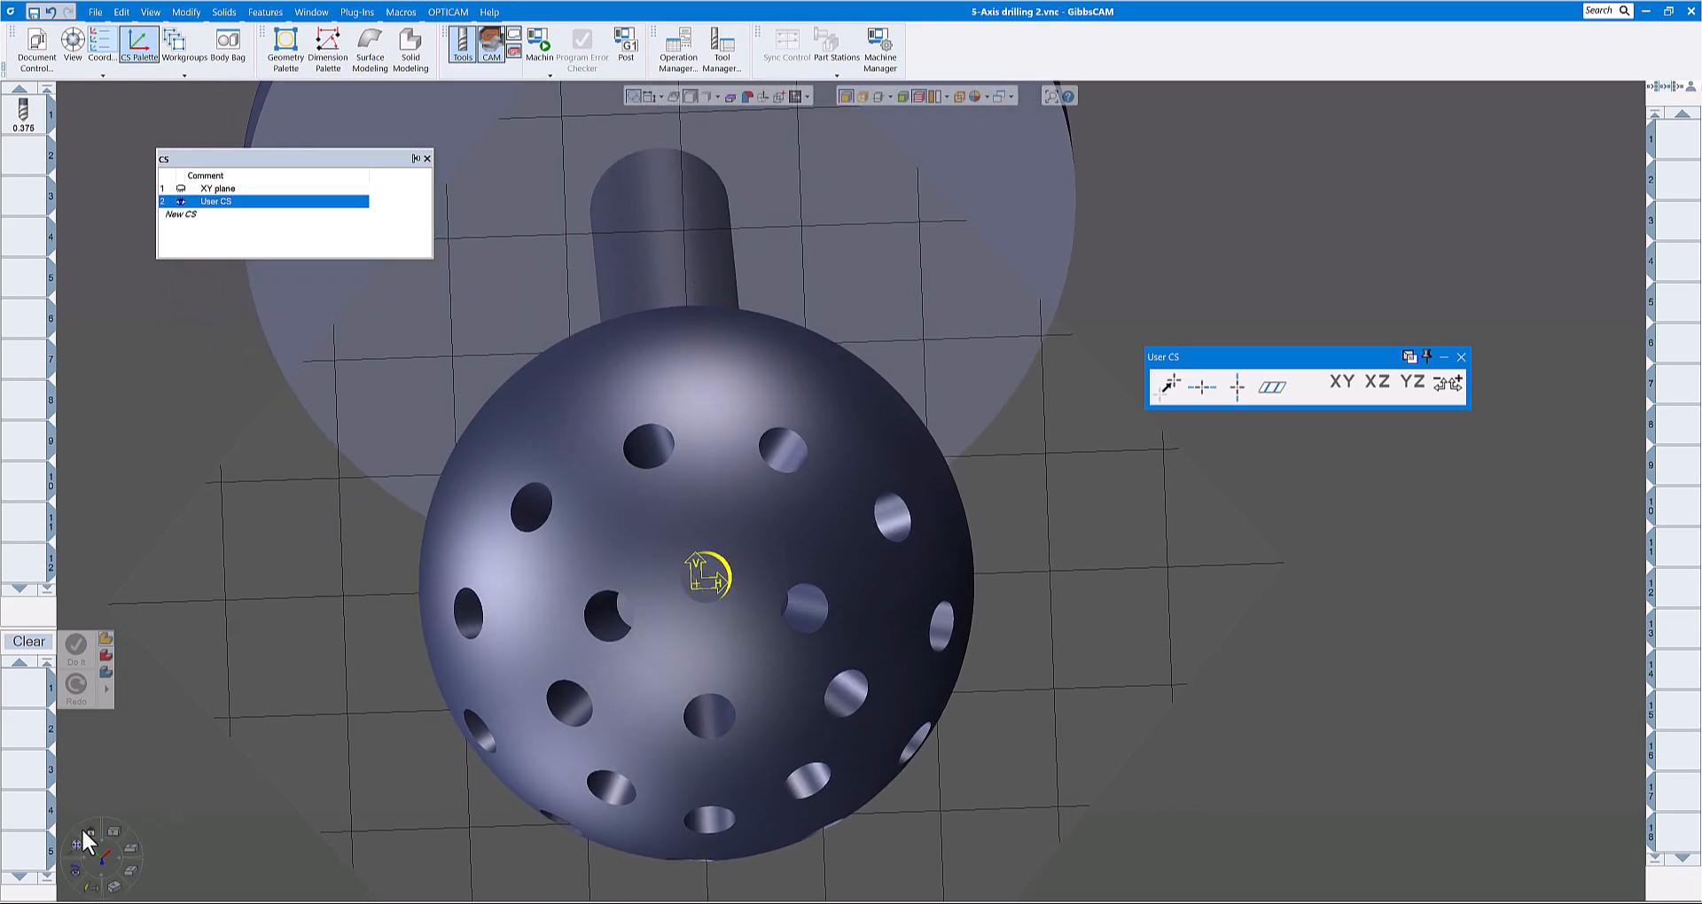
{"action": "left_click", "coordinate": [95, 838]}
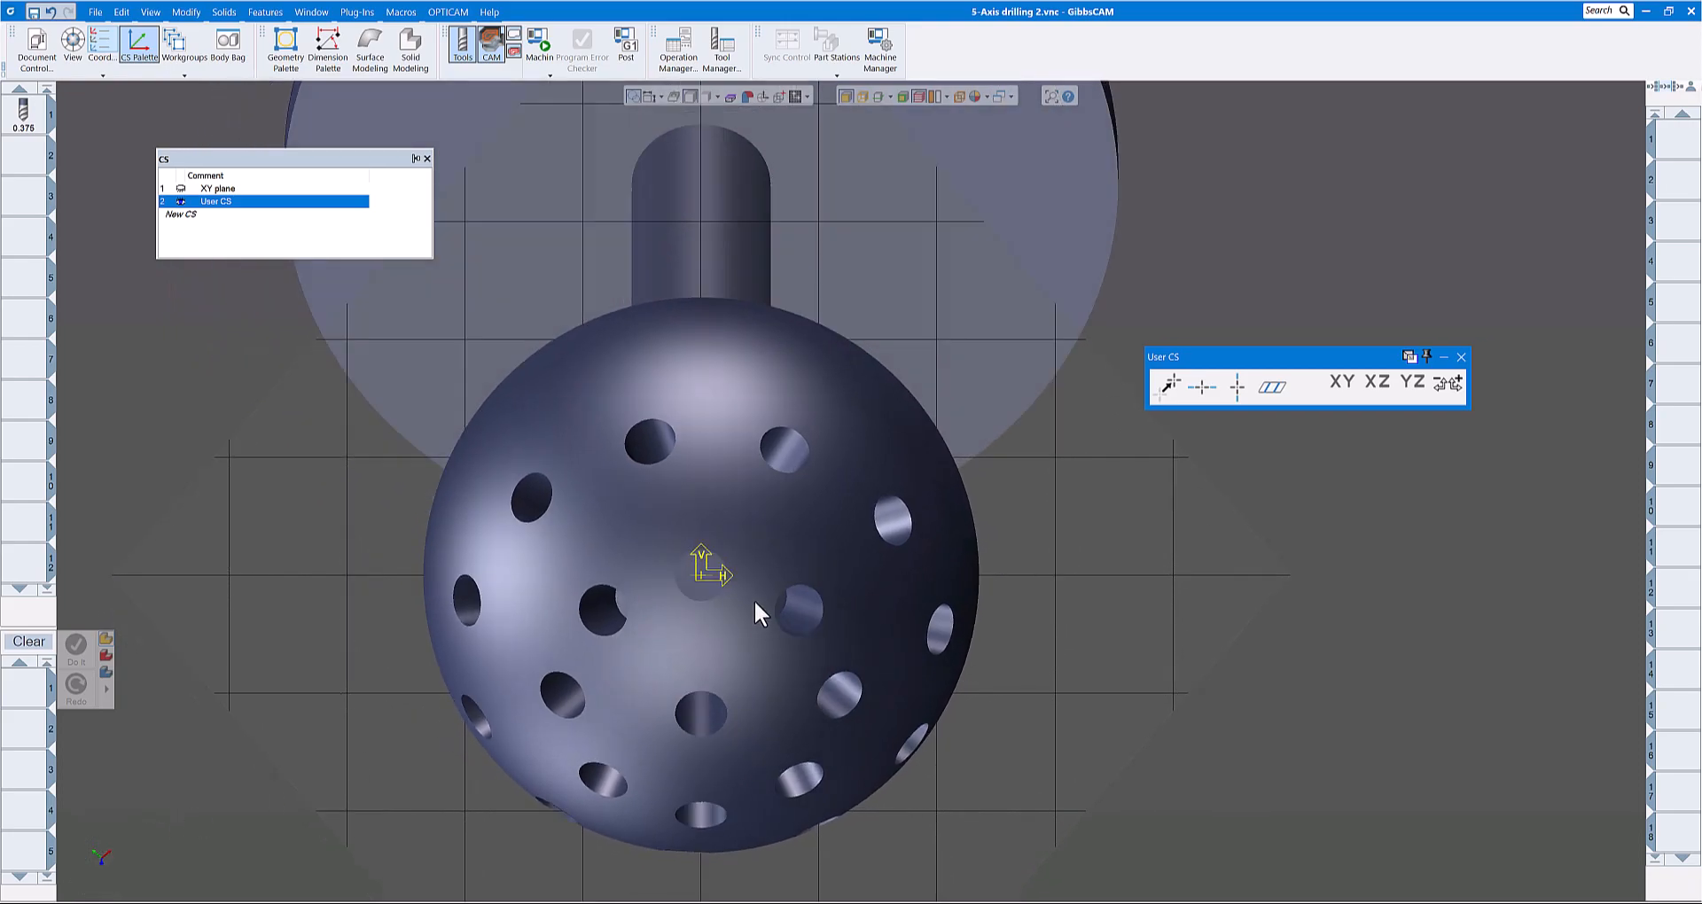
{"action": "left_click", "coordinate": [794, 589]}
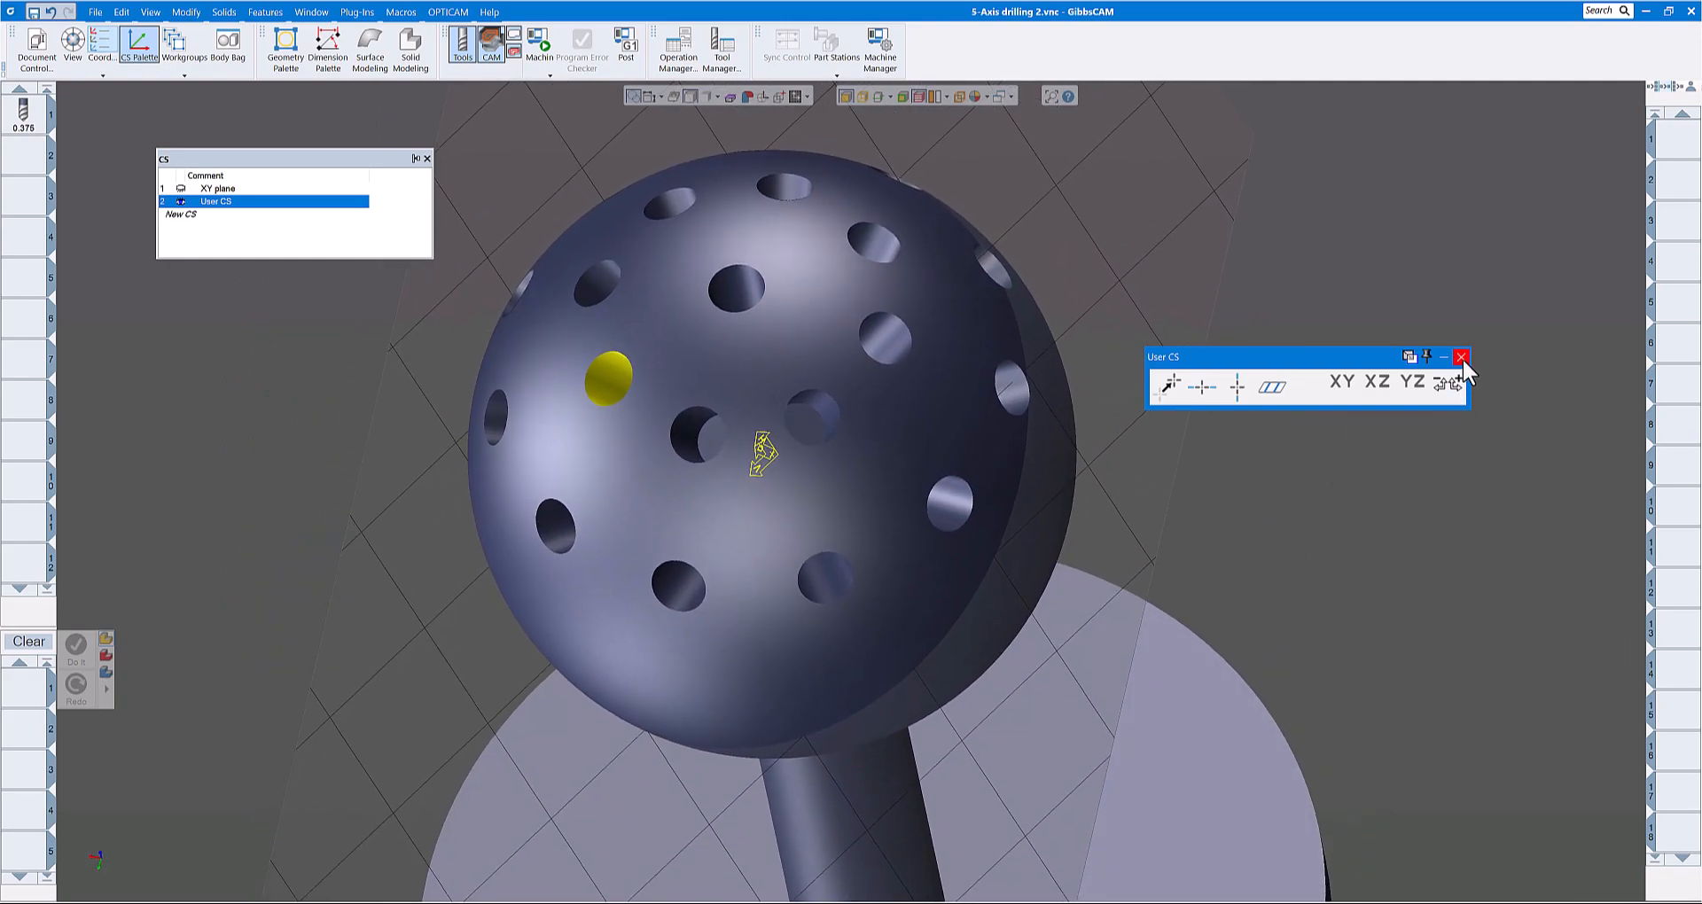
{"action": "left_click", "coordinate": [1461, 357]}
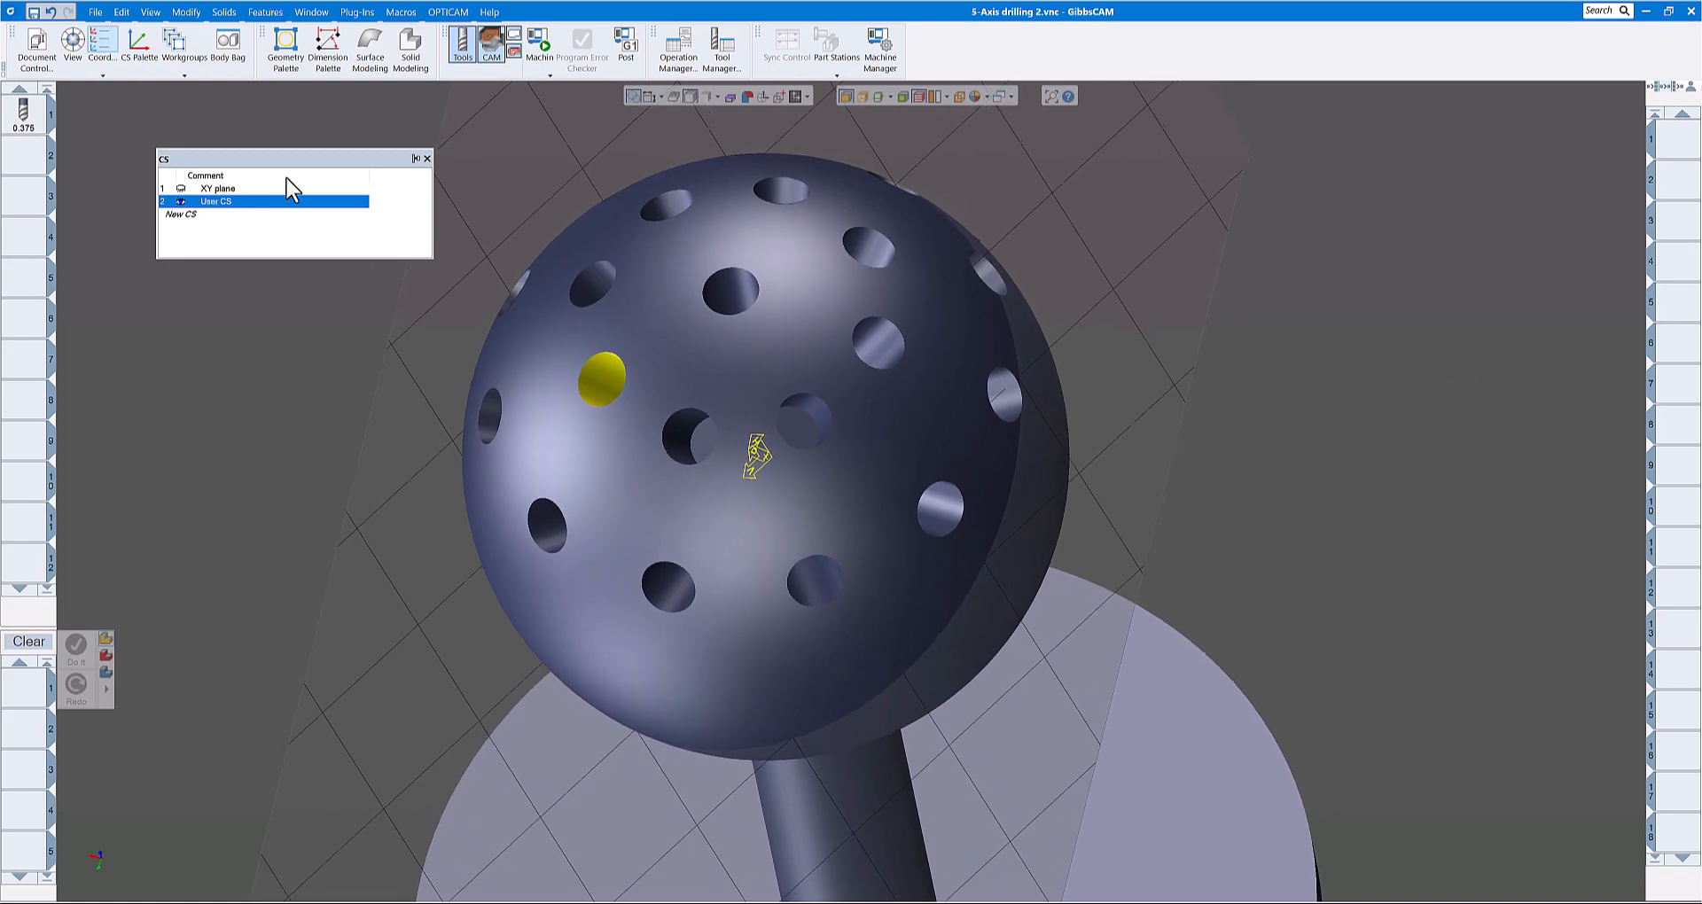
Step: Turn on the profiler and move its section plane so that it cuts across the highlighted hole
{"action": "left_click", "coordinate": [877, 97]}
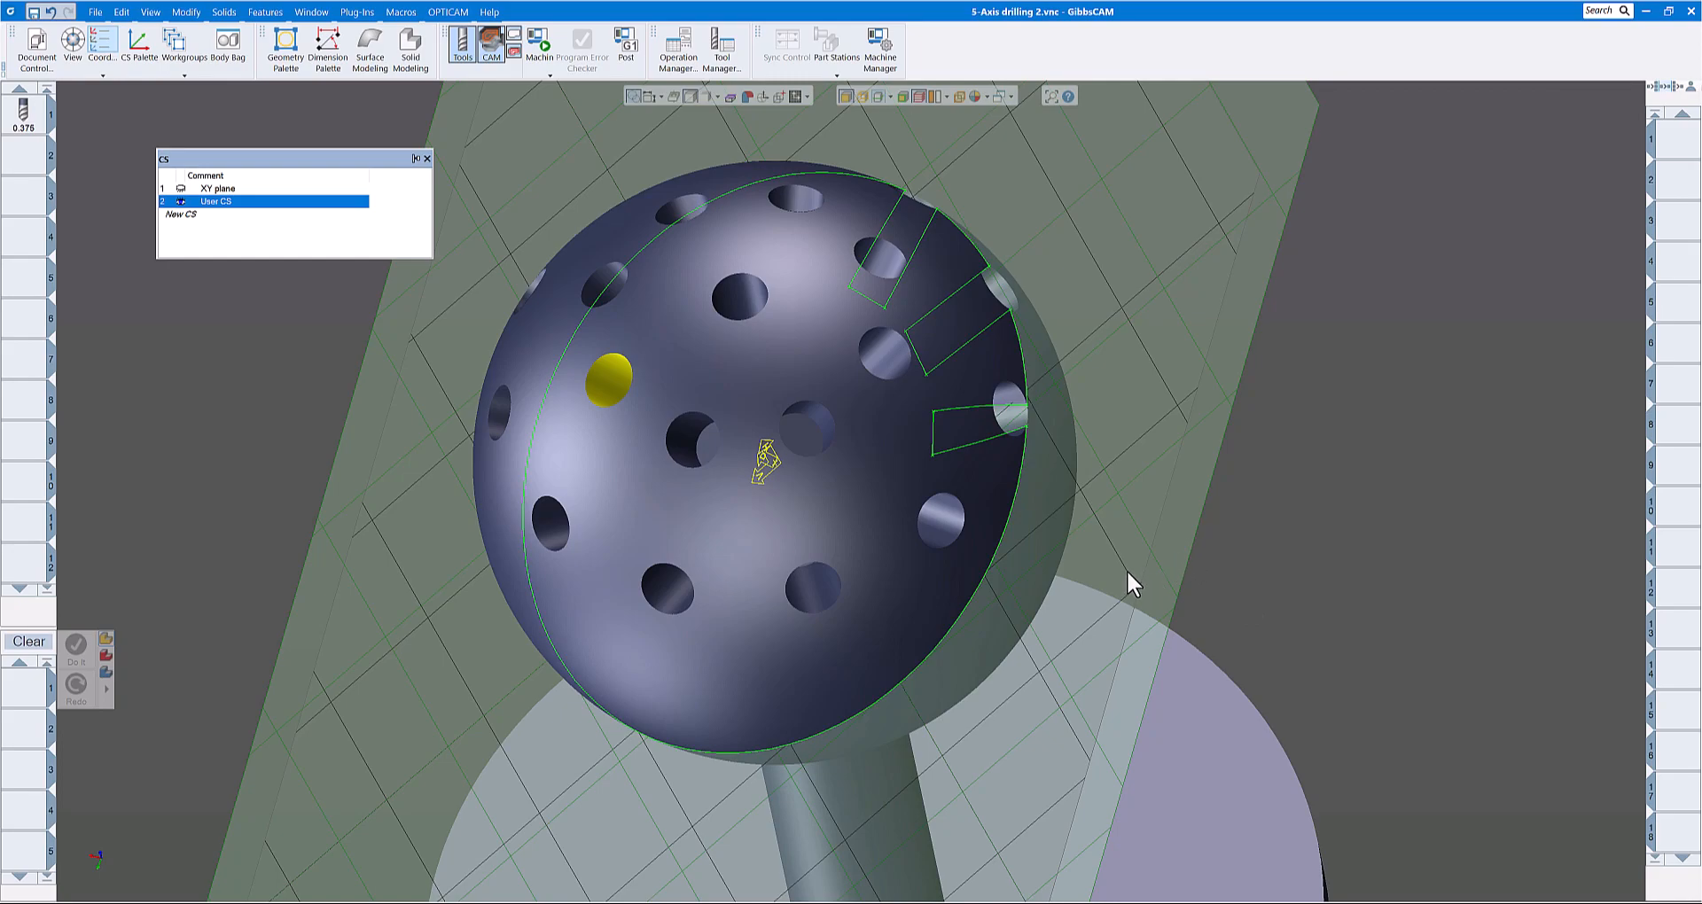
{"action": "scroll", "coordinate": [1141, 545], "scroll_direction": "up", "scroll_amount": 5}
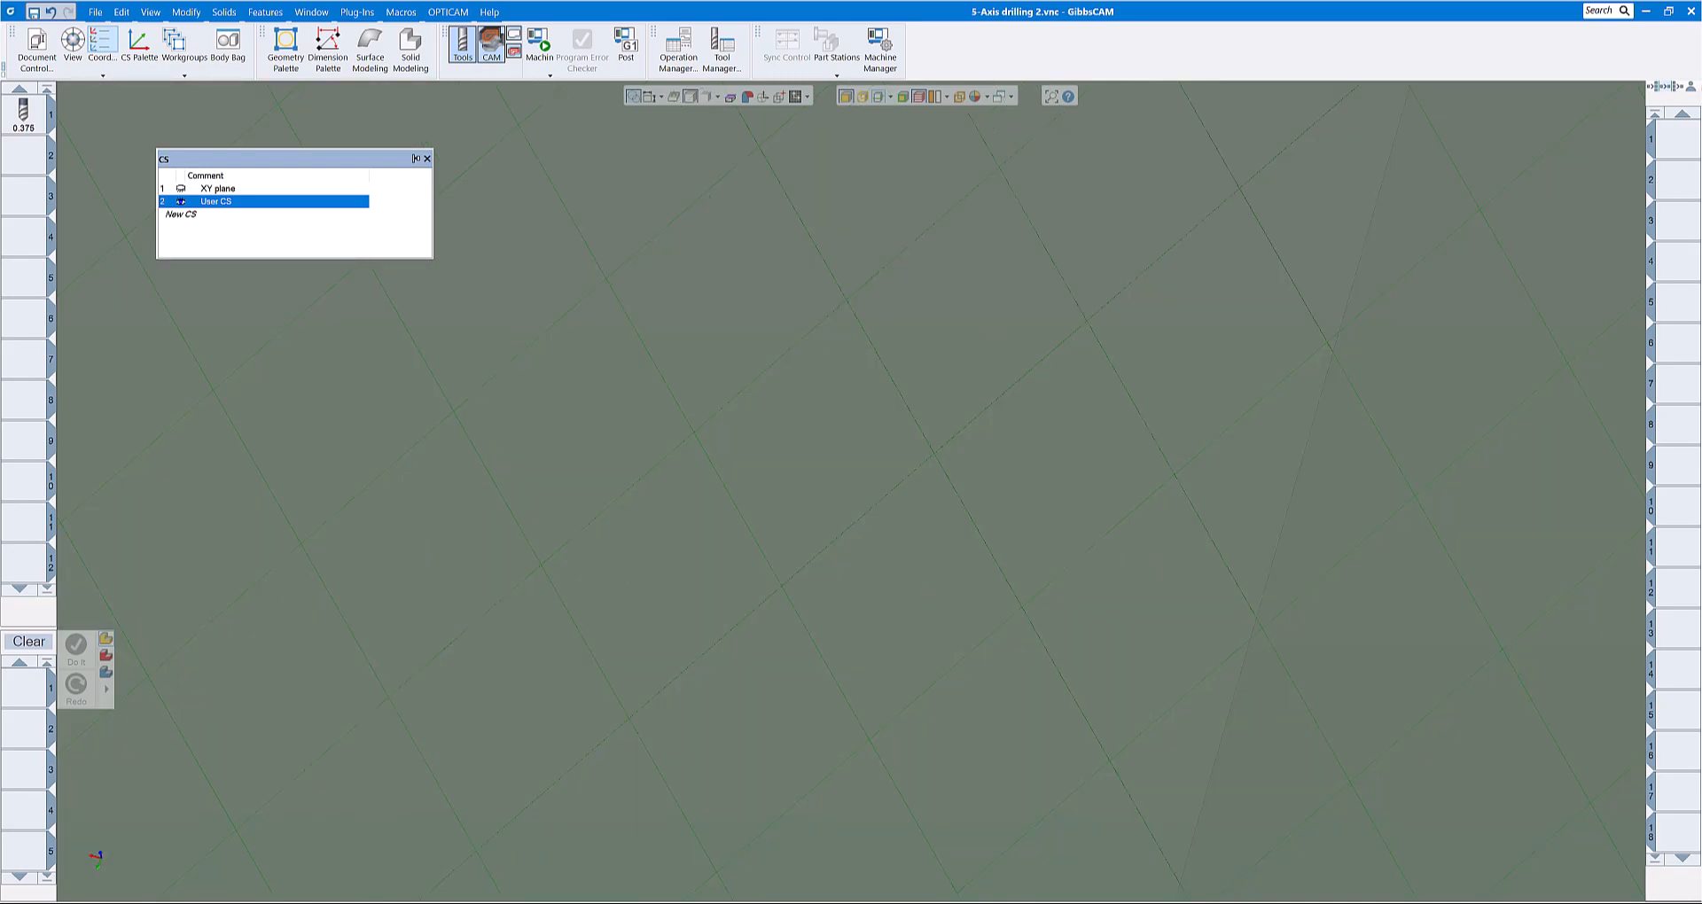
{"action": "left_click", "coordinate": [75, 873]}
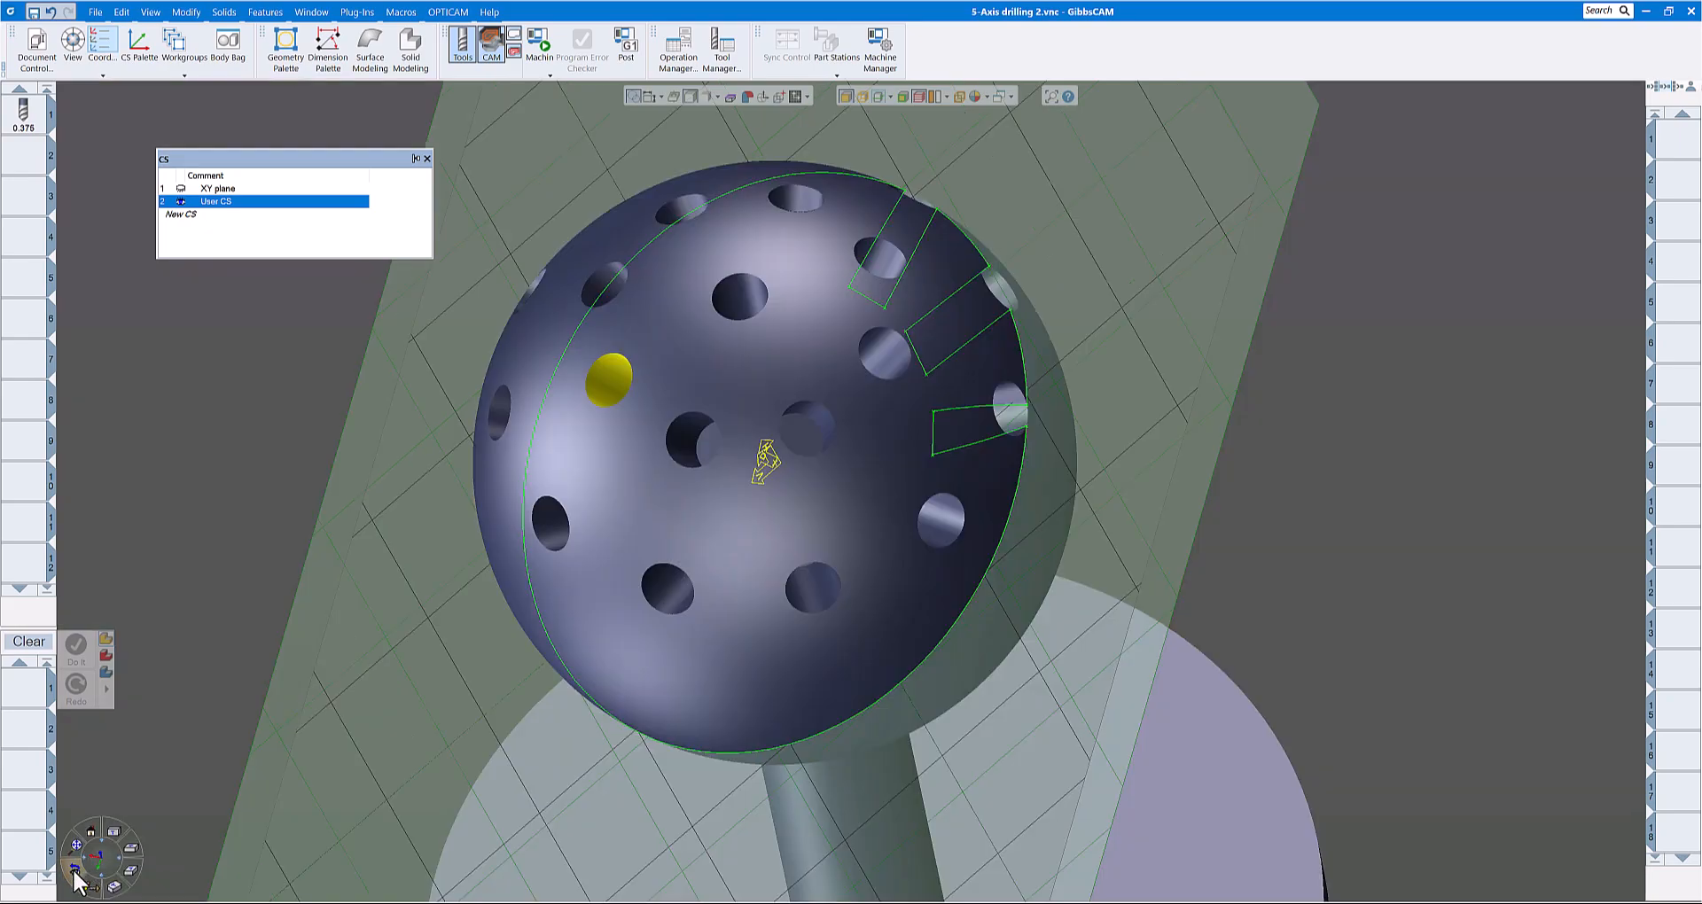
{"action": "left_click_drag", "start_coordinate": [1128, 509], "coordinate": [947, 464]}
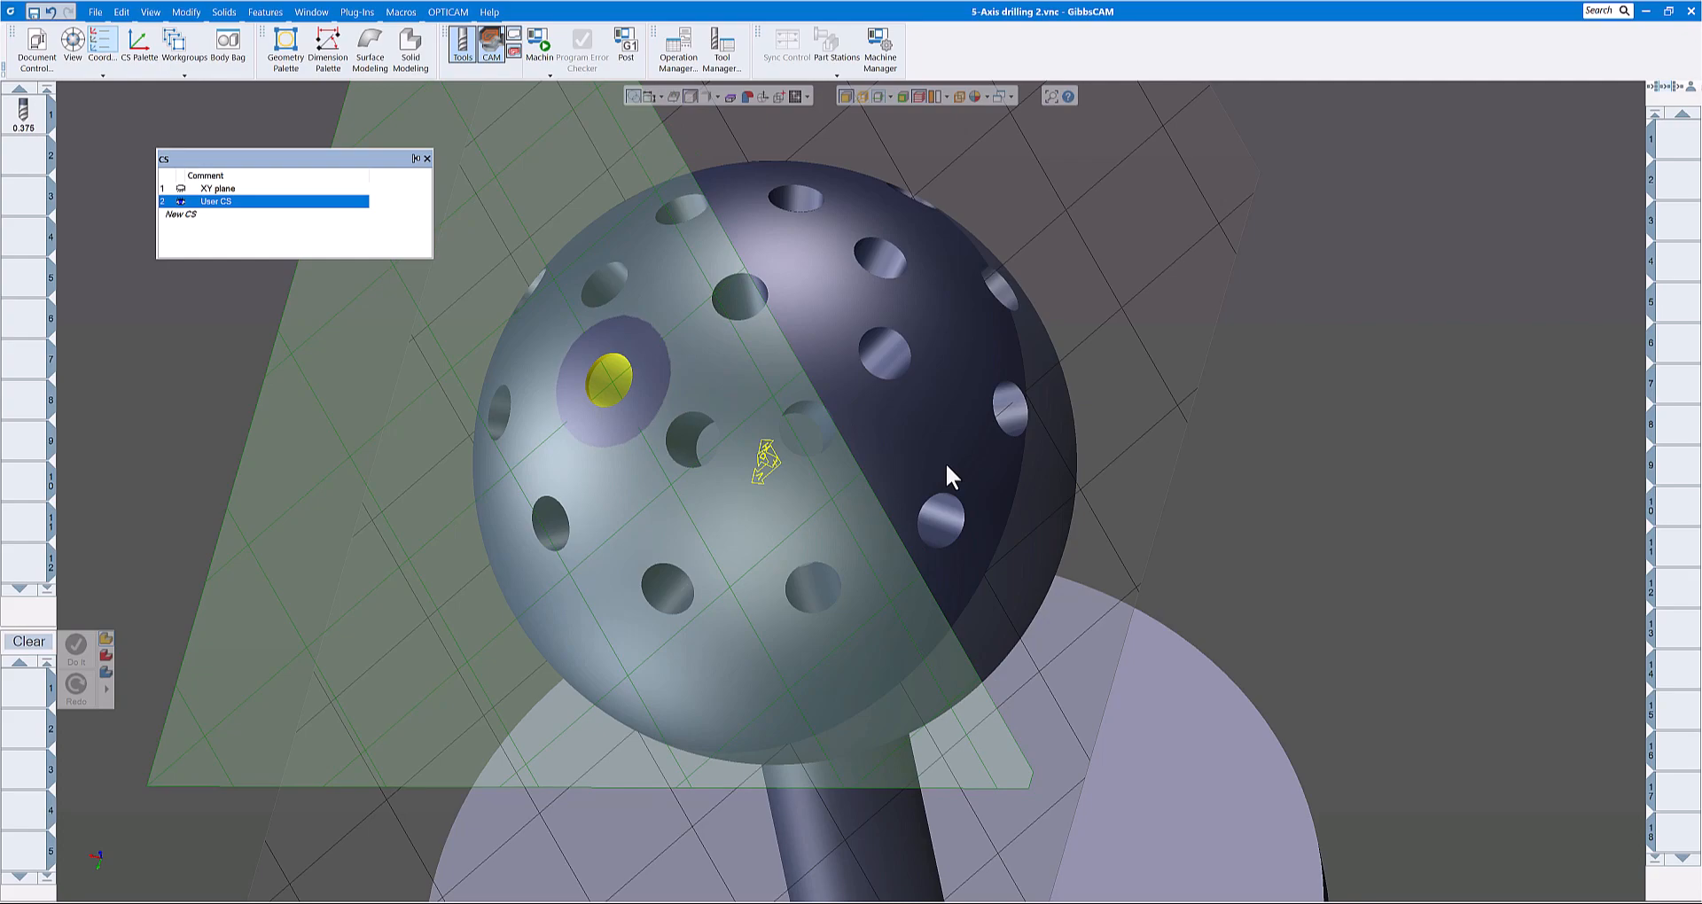
{"action": "scroll", "coordinate": [603, 397], "scroll_direction": "up", "scroll_amount": 2}
{"action": "scroll", "coordinate": [603, 396], "scroll_direction": "up", "scroll_amount": 3}
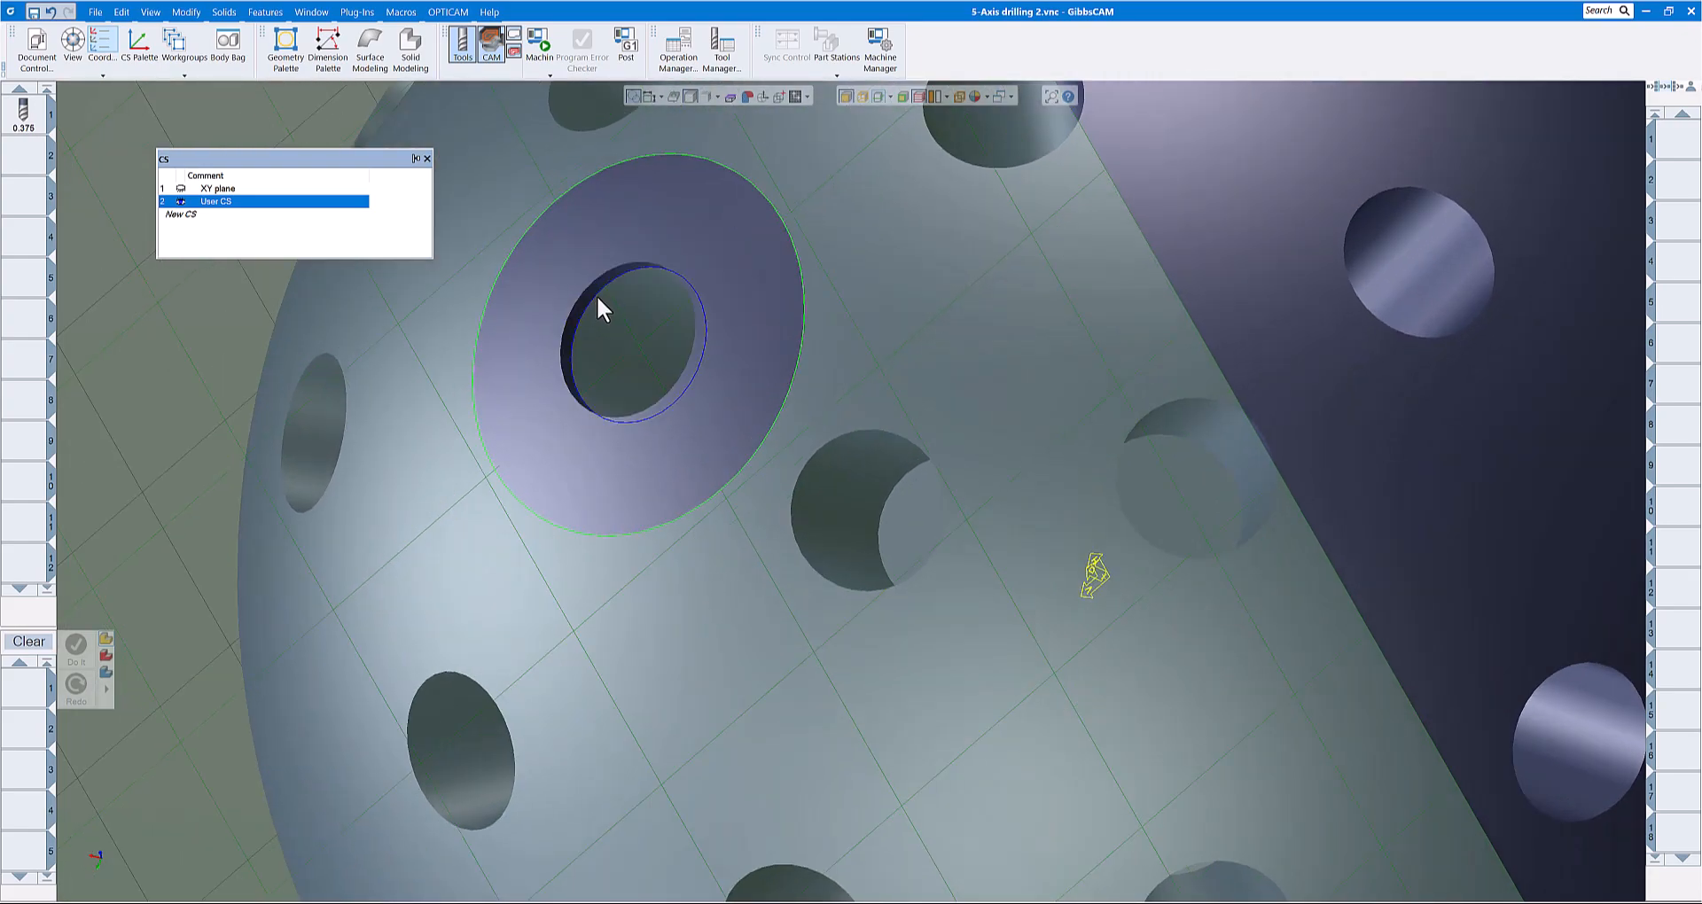
Step: Extract the circular profile edge of the sectioned hole as geometry and turn off the profiler
{"action": "right_click", "coordinate": [594, 290]}
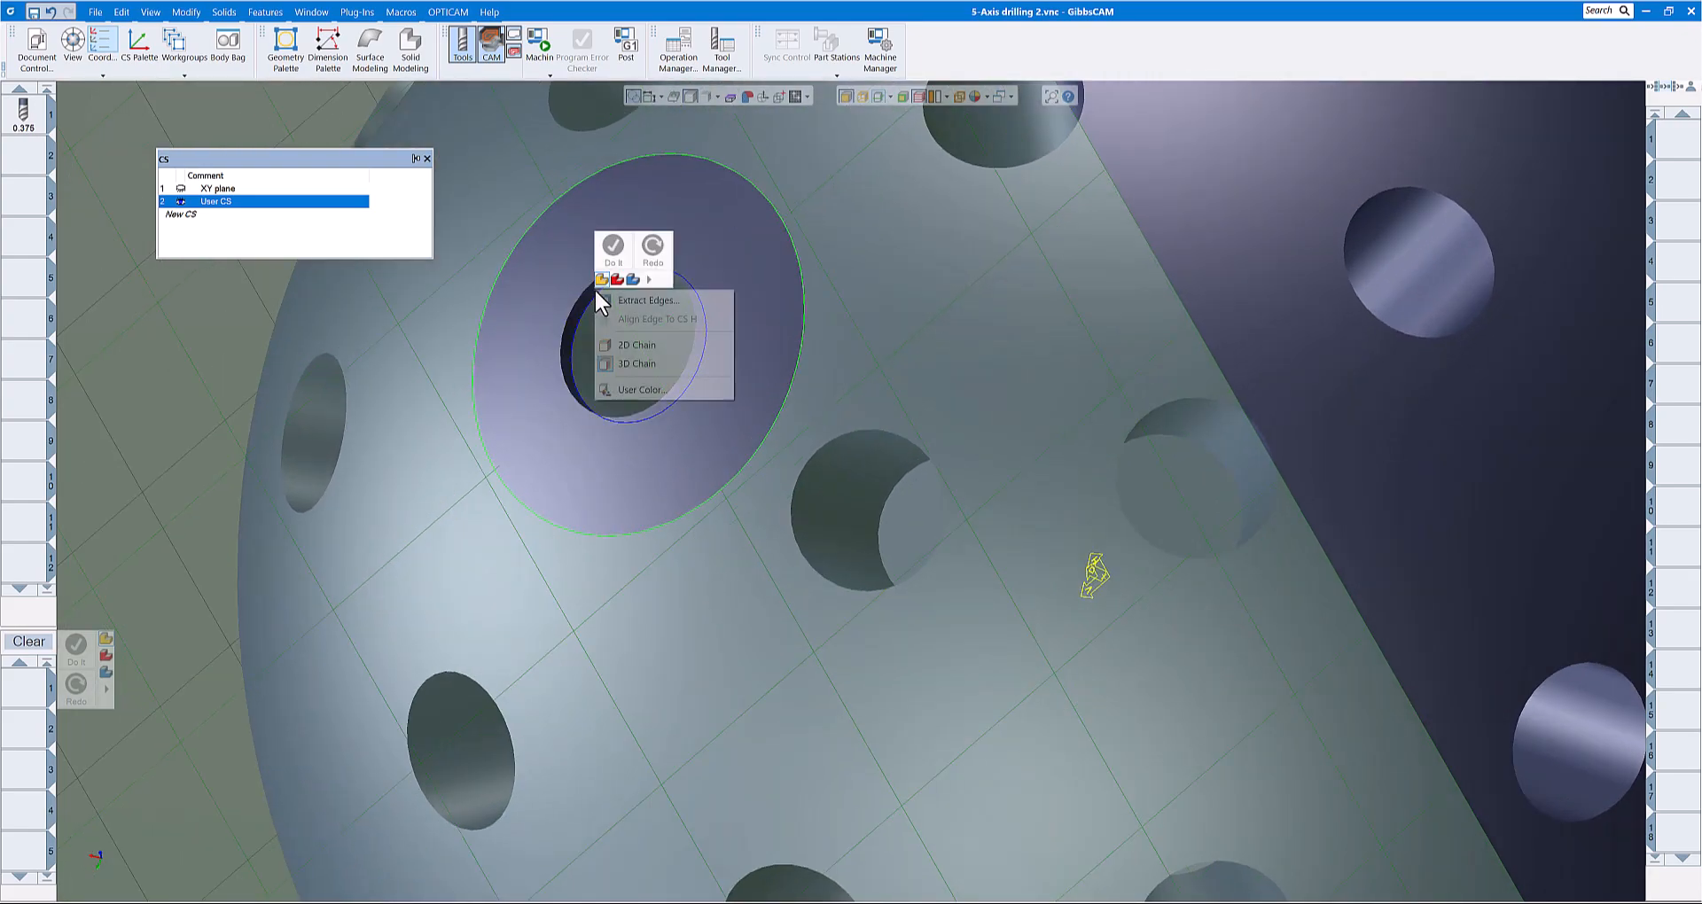
{"action": "left_click", "coordinate": [641, 301]}
{"action": "left_click", "coordinate": [1195, 157]}
{"action": "left_click", "coordinate": [1205, 136]}
{"action": "left_click", "coordinate": [883, 94]}
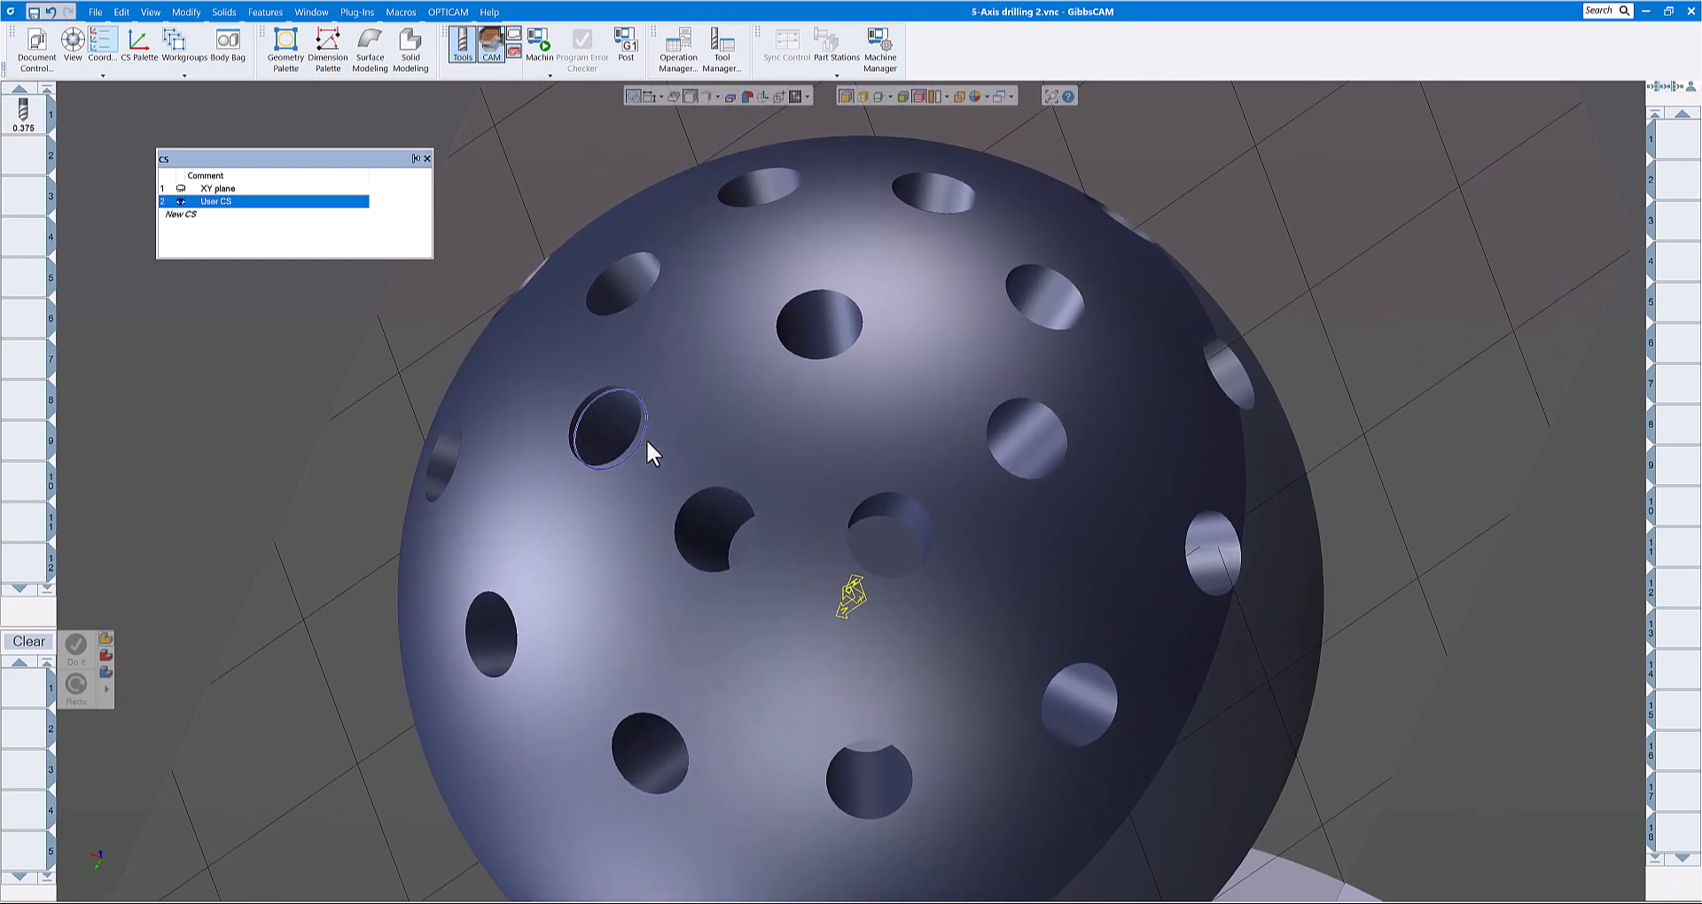
Step: Force the depth of the extracted hole circle to 2 and close the depth settings
{"action": "left_click", "coordinate": [186, 11]}
{"action": "left_click", "coordinate": [195, 71]}
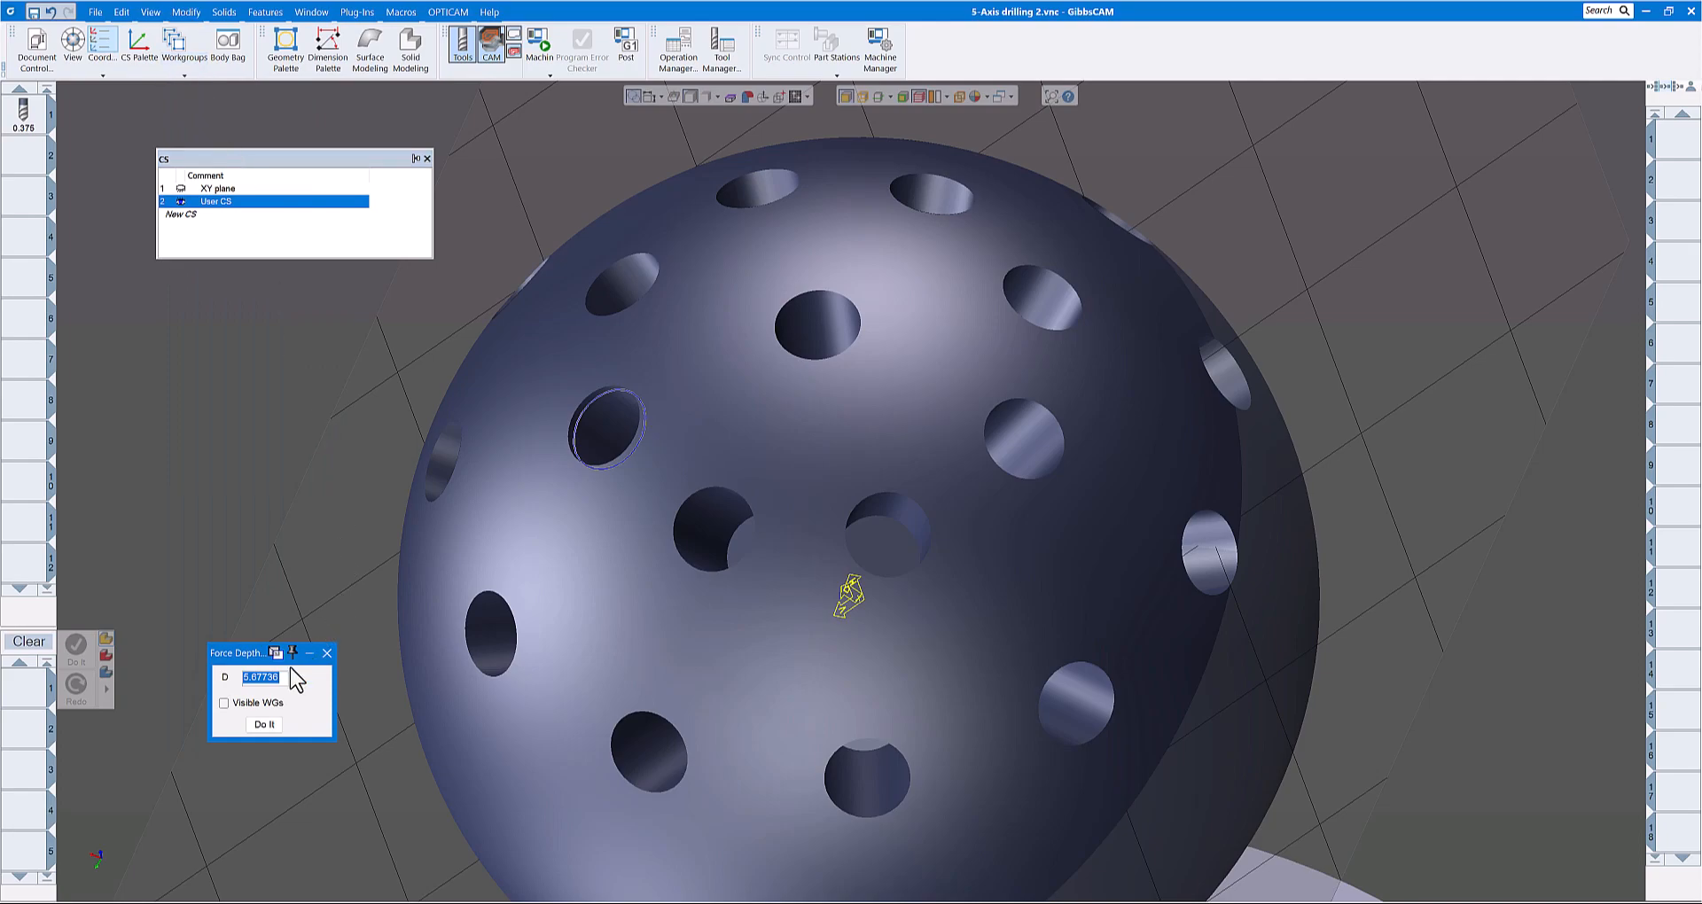
{"action": "type", "text": "2"}
{"action": "left_click", "coordinate": [263, 725]}
{"action": "scroll", "coordinate": [622, 395], "scroll_direction": "up", "scroll_amount": 5}
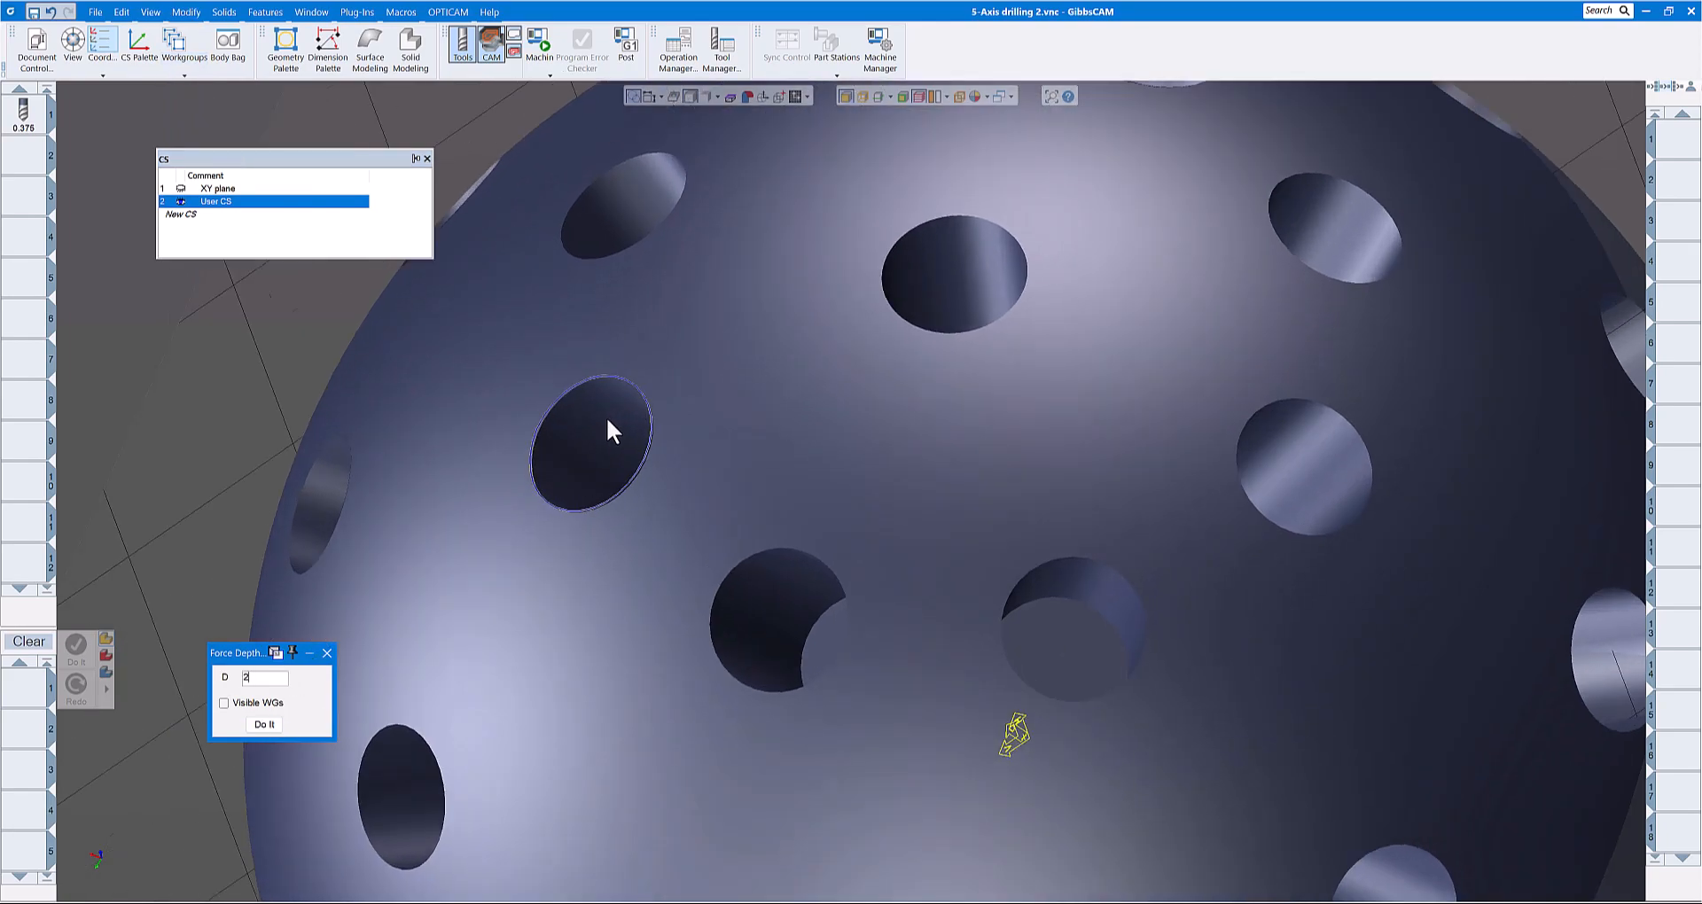
{"action": "scroll", "coordinate": [544, 433], "scroll_direction": "up", "scroll_amount": 3}
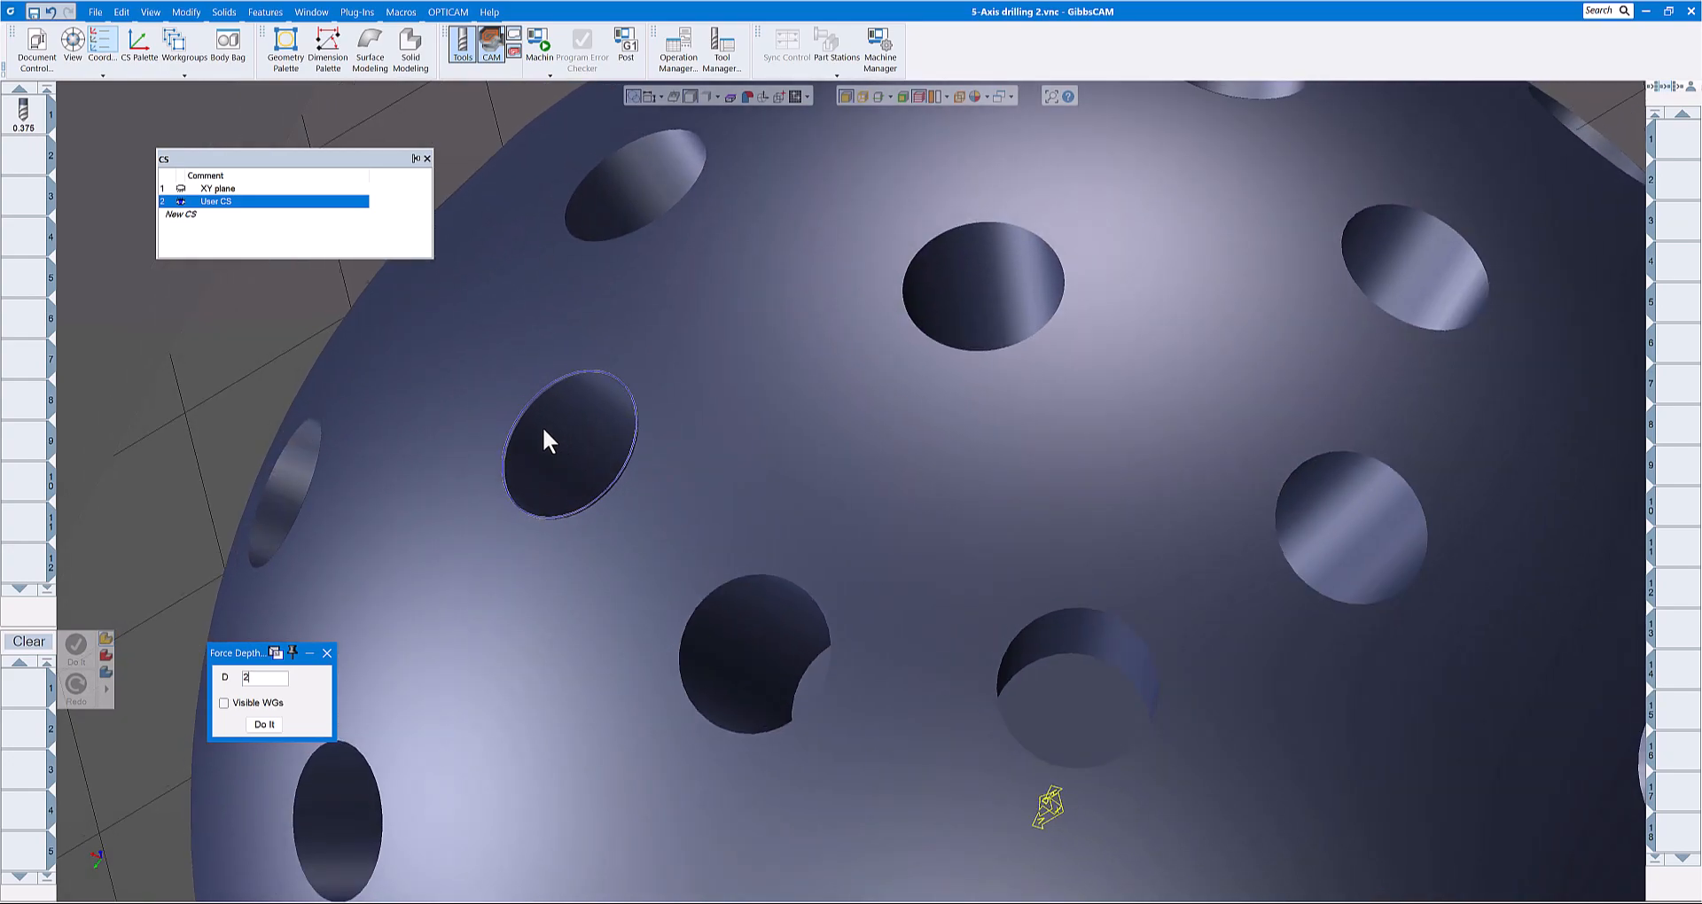
{"action": "left_click", "coordinate": [327, 654]}
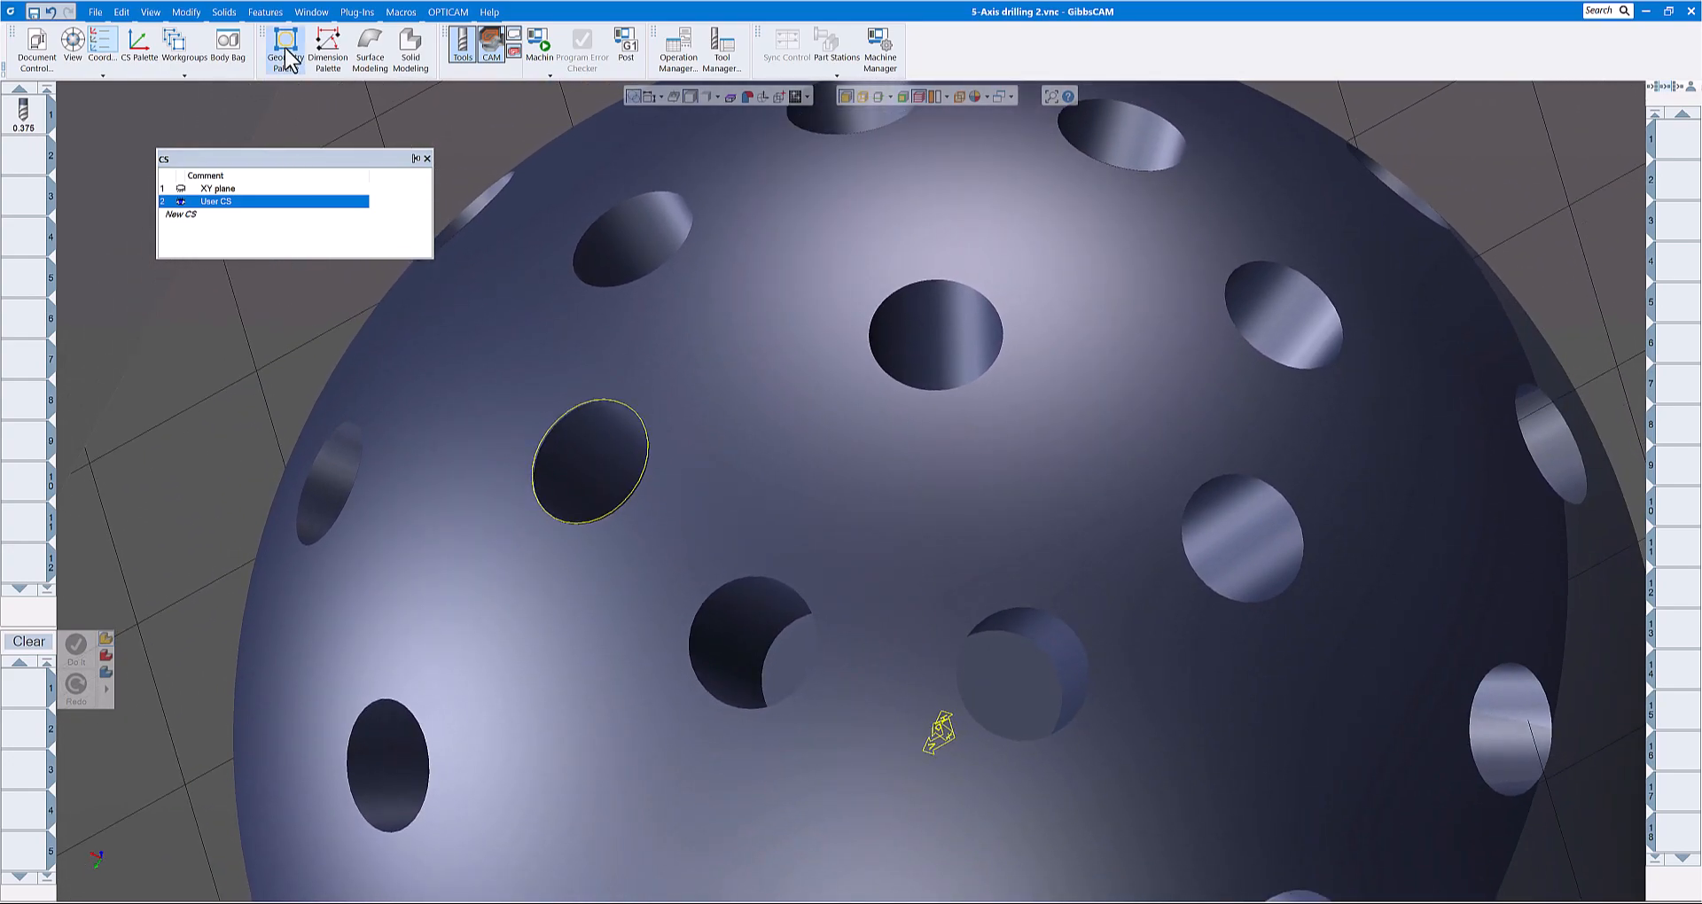
Step: Create a point at the centre of the extracted hole circle, and close the geometry palette and coordinate system list
{"action": "left_click", "coordinate": [284, 46]}
{"action": "left_click", "coordinate": [674, 181]}
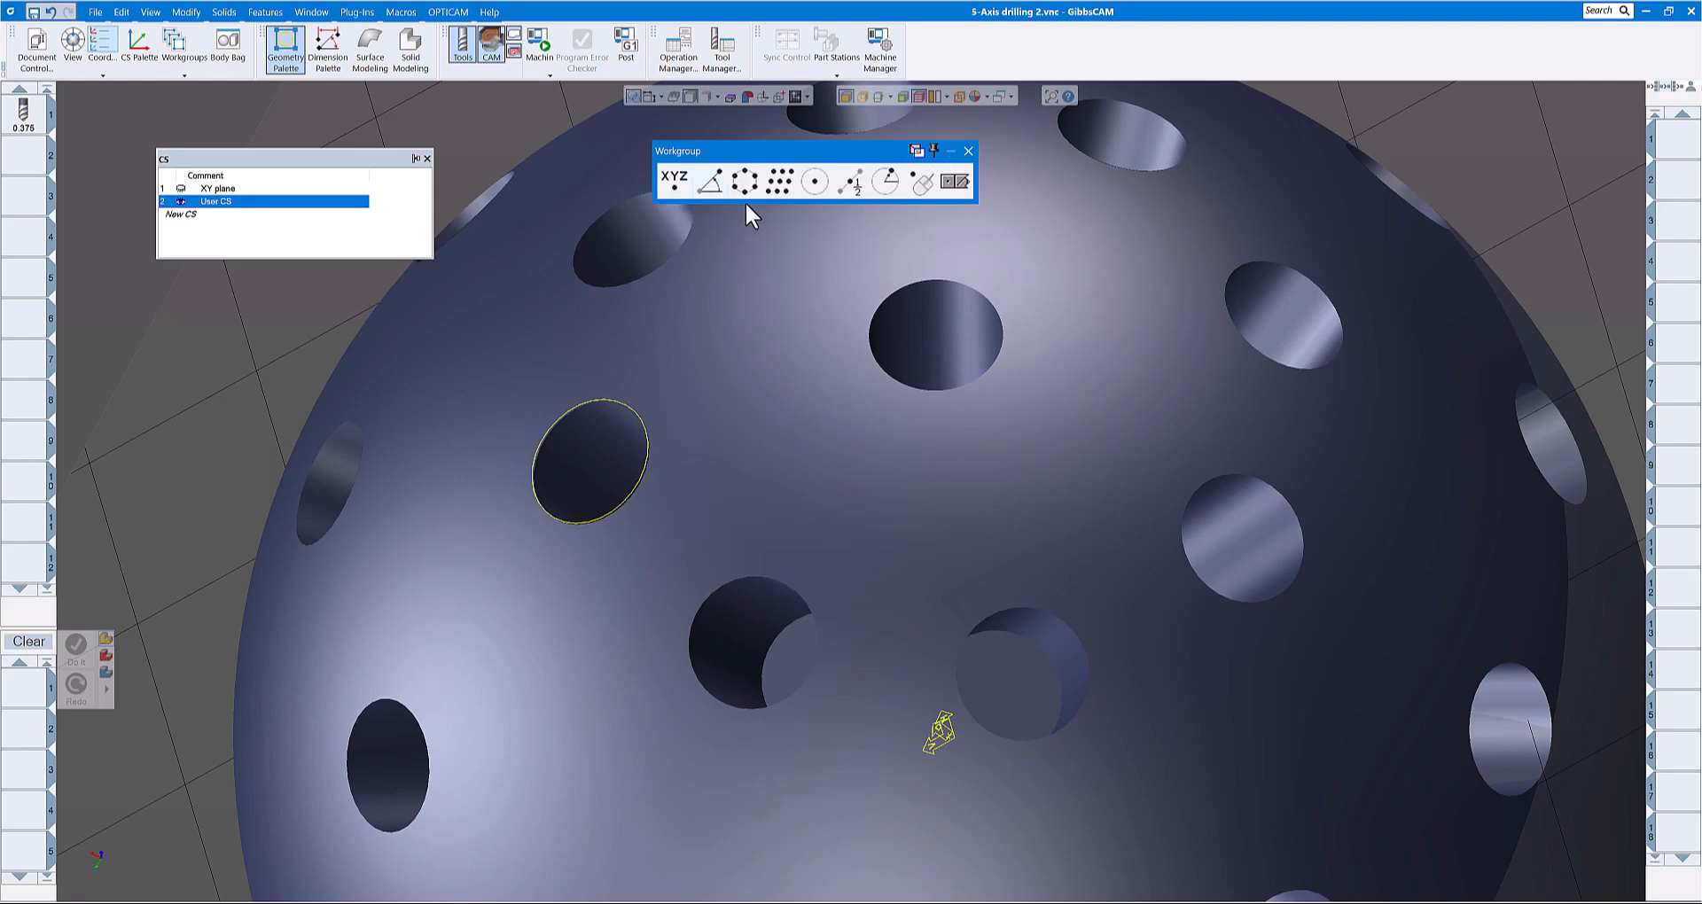
{"action": "left_click", "coordinate": [816, 184]}
{"action": "left_click", "coordinate": [636, 410]}
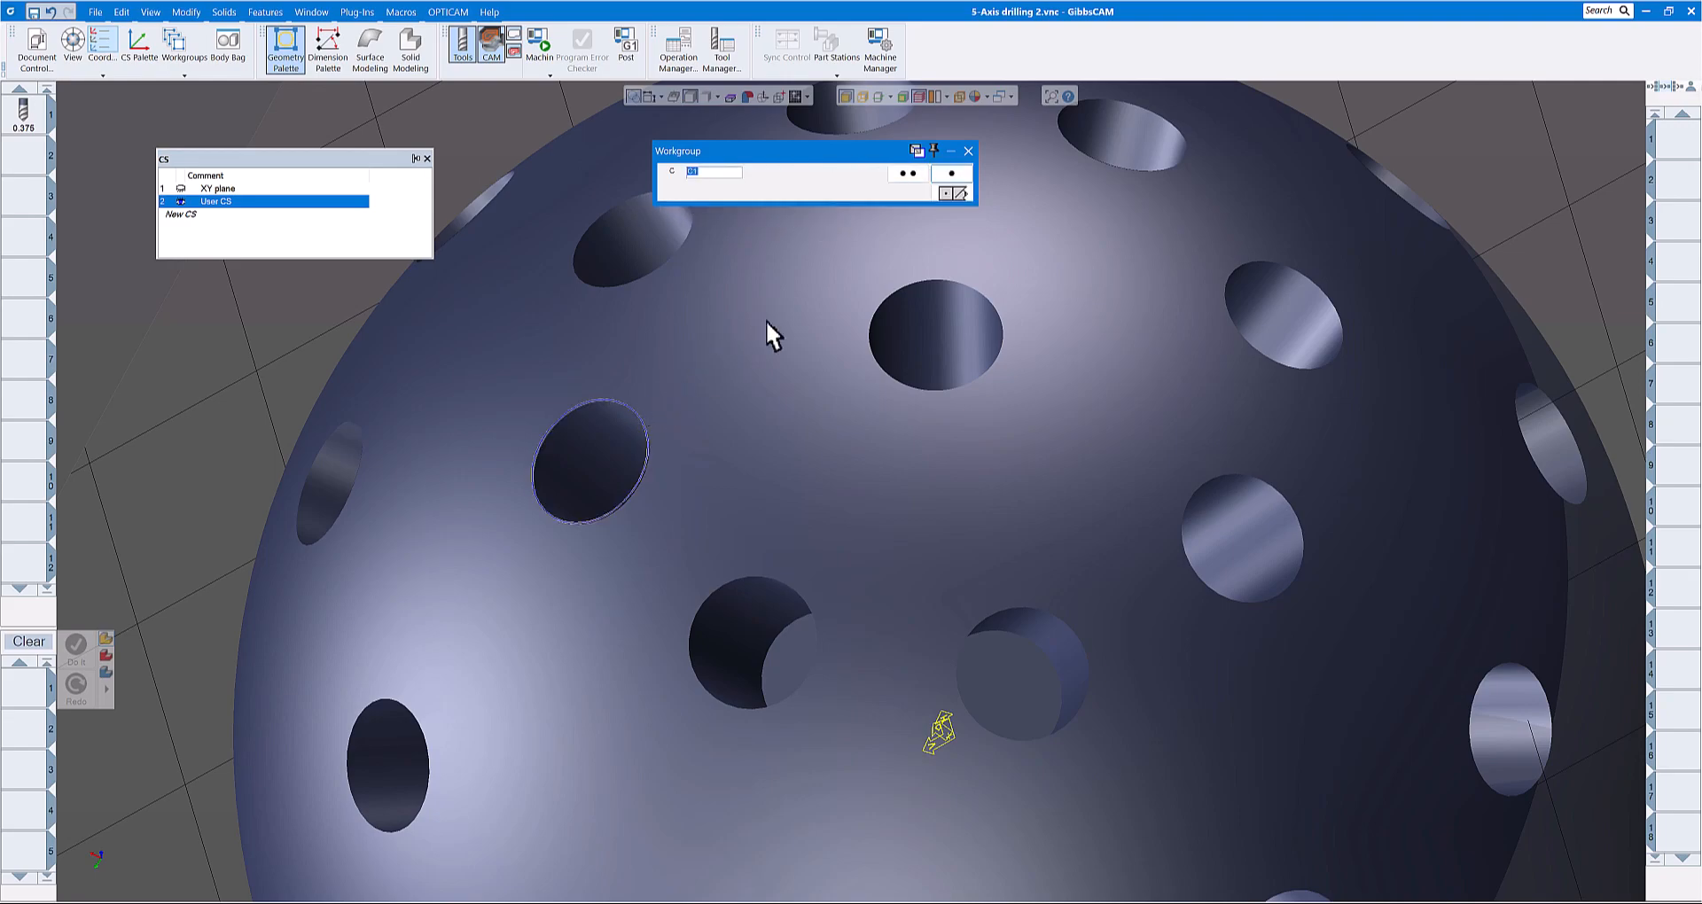
{"action": "left_click", "coordinate": [947, 186]}
{"action": "left_click", "coordinate": [969, 150]}
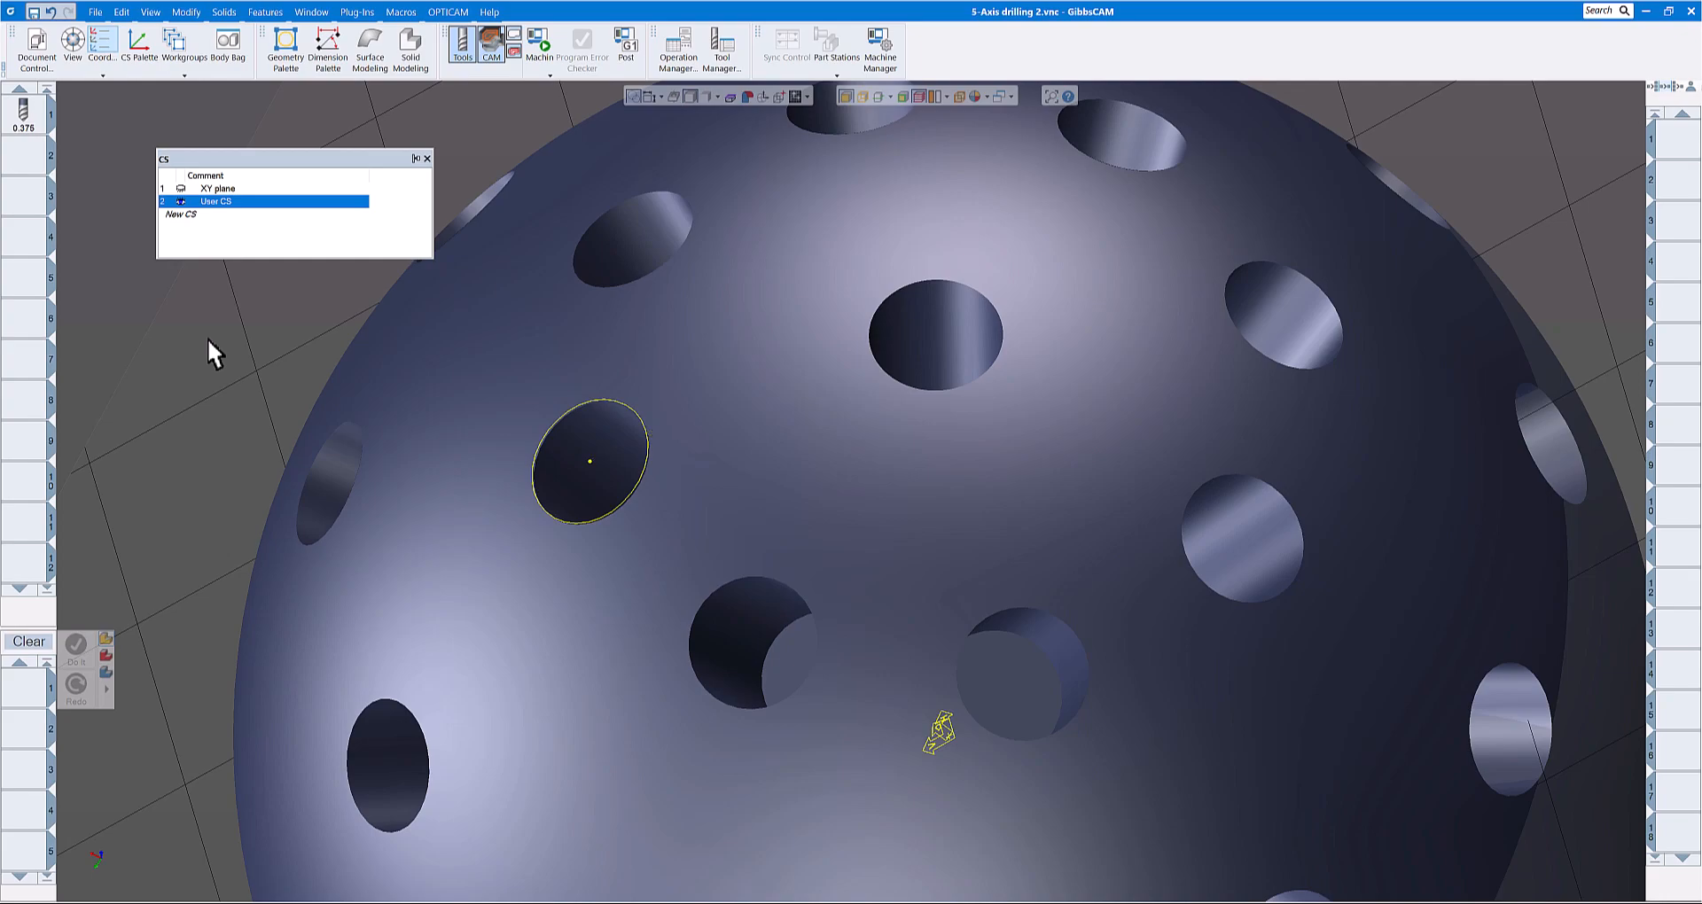
{"action": "left_click", "coordinate": [427, 158]}
Step: Dimension the diameter of the extracted hole circle and close the dimension palette
{"action": "scroll", "coordinate": [382, 173], "scroll_direction": "up", "scroll_amount": 3}
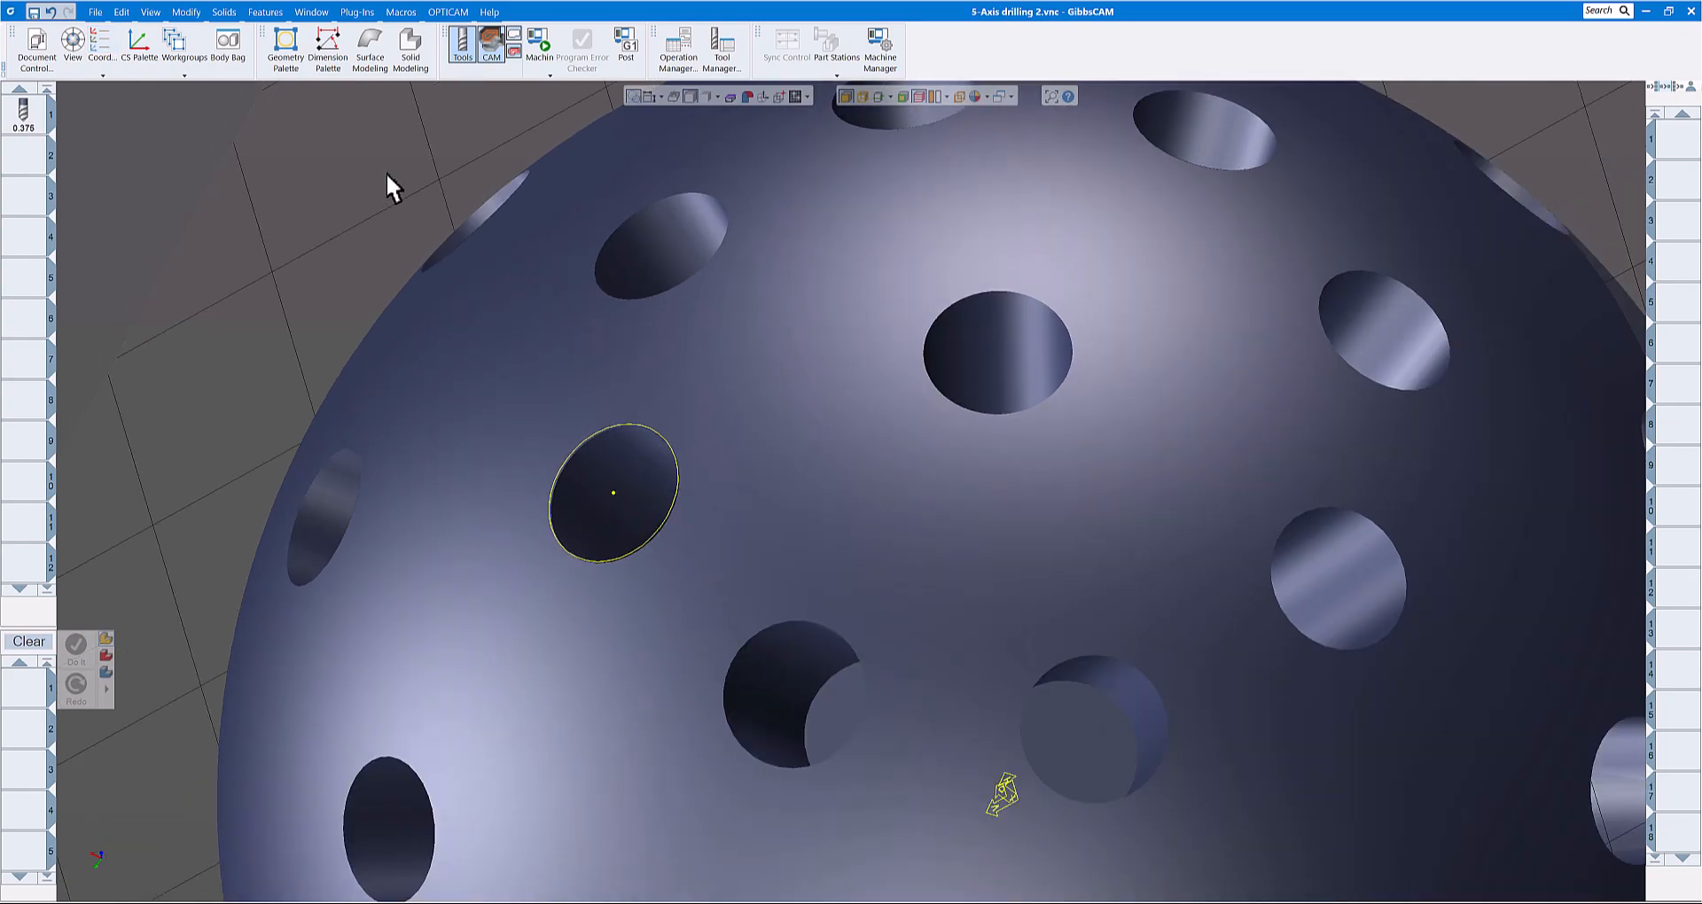
{"action": "left_click", "coordinate": [329, 48]}
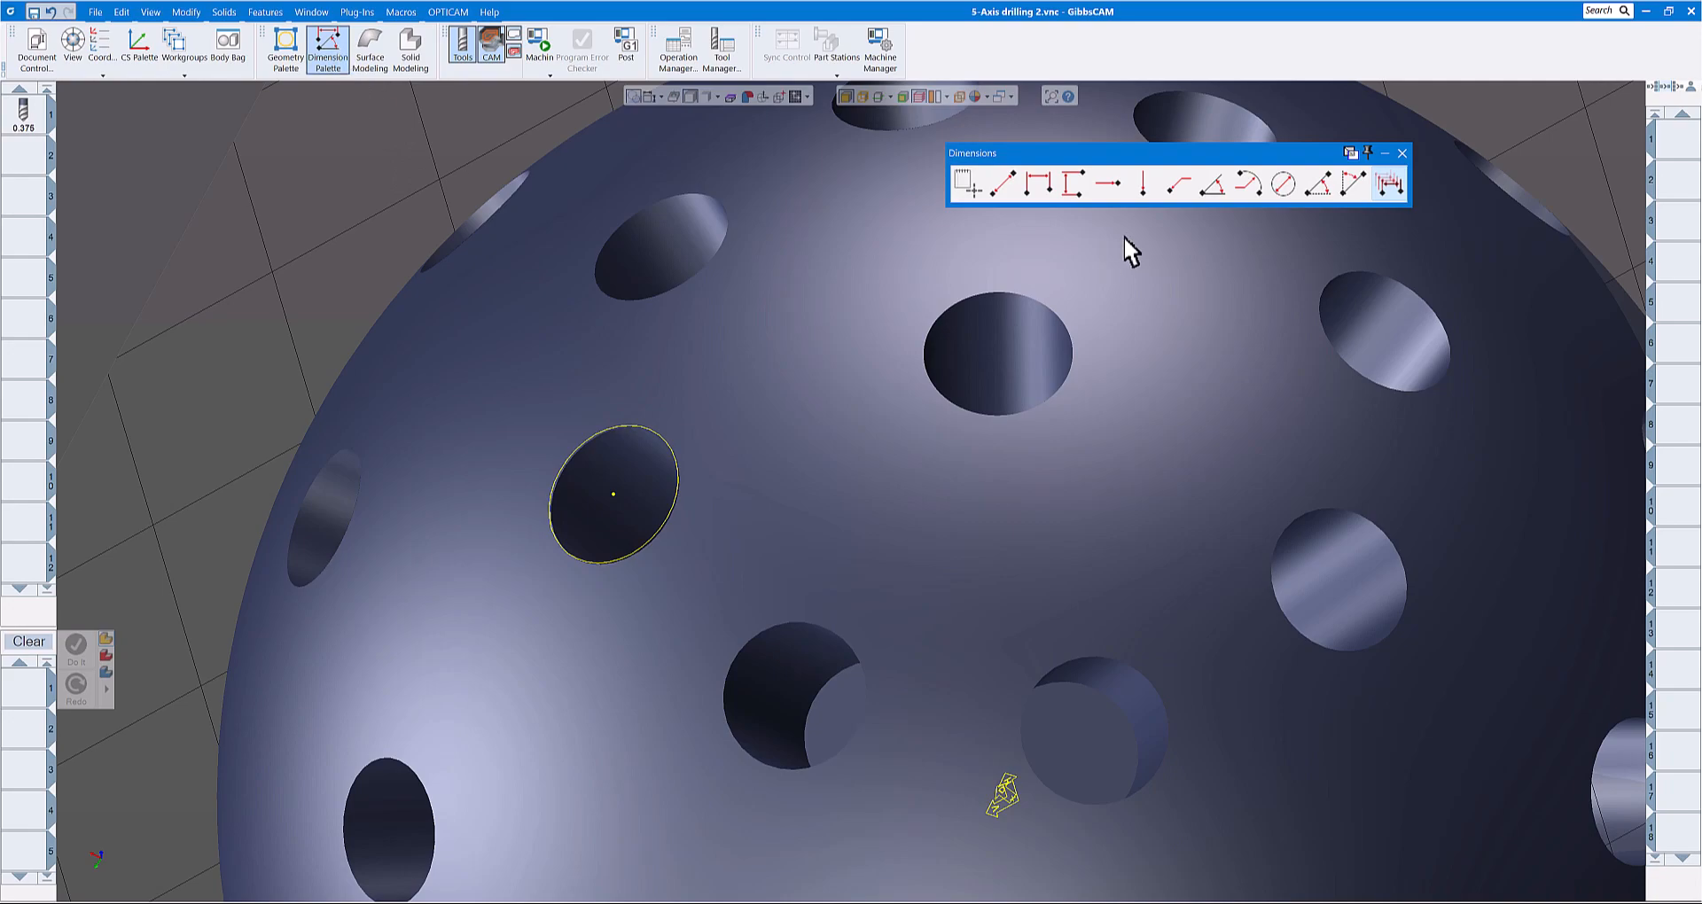
{"action": "left_click", "coordinate": [1277, 190]}
{"action": "left_click", "coordinate": [669, 445]}
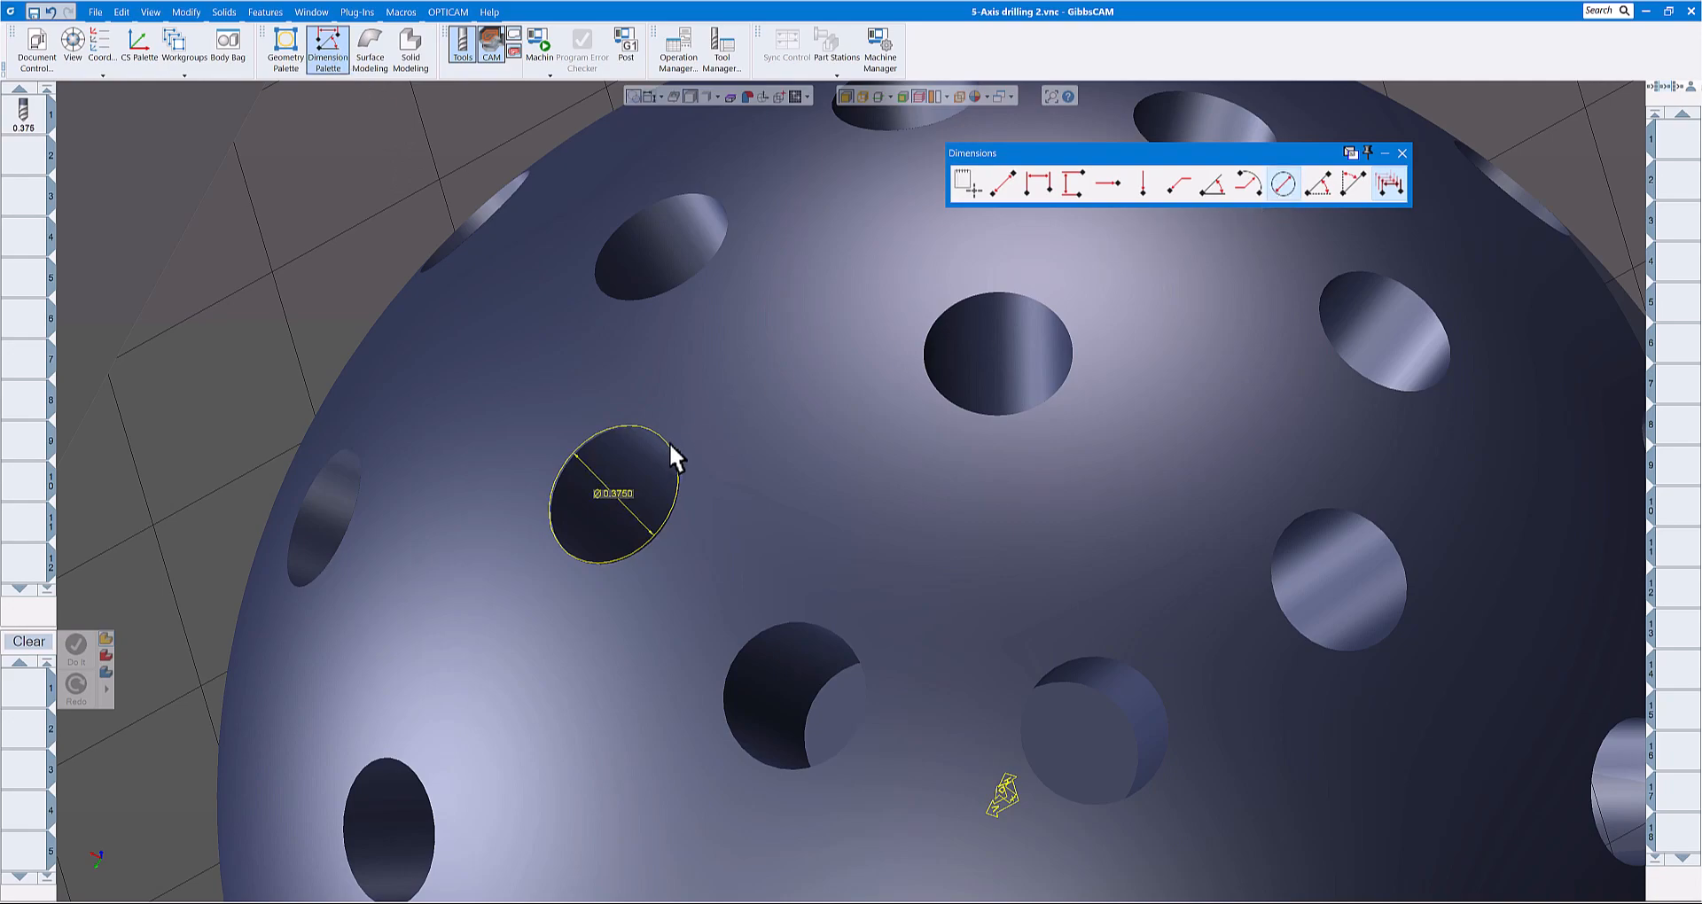
{"action": "left_click", "coordinate": [1402, 153]}
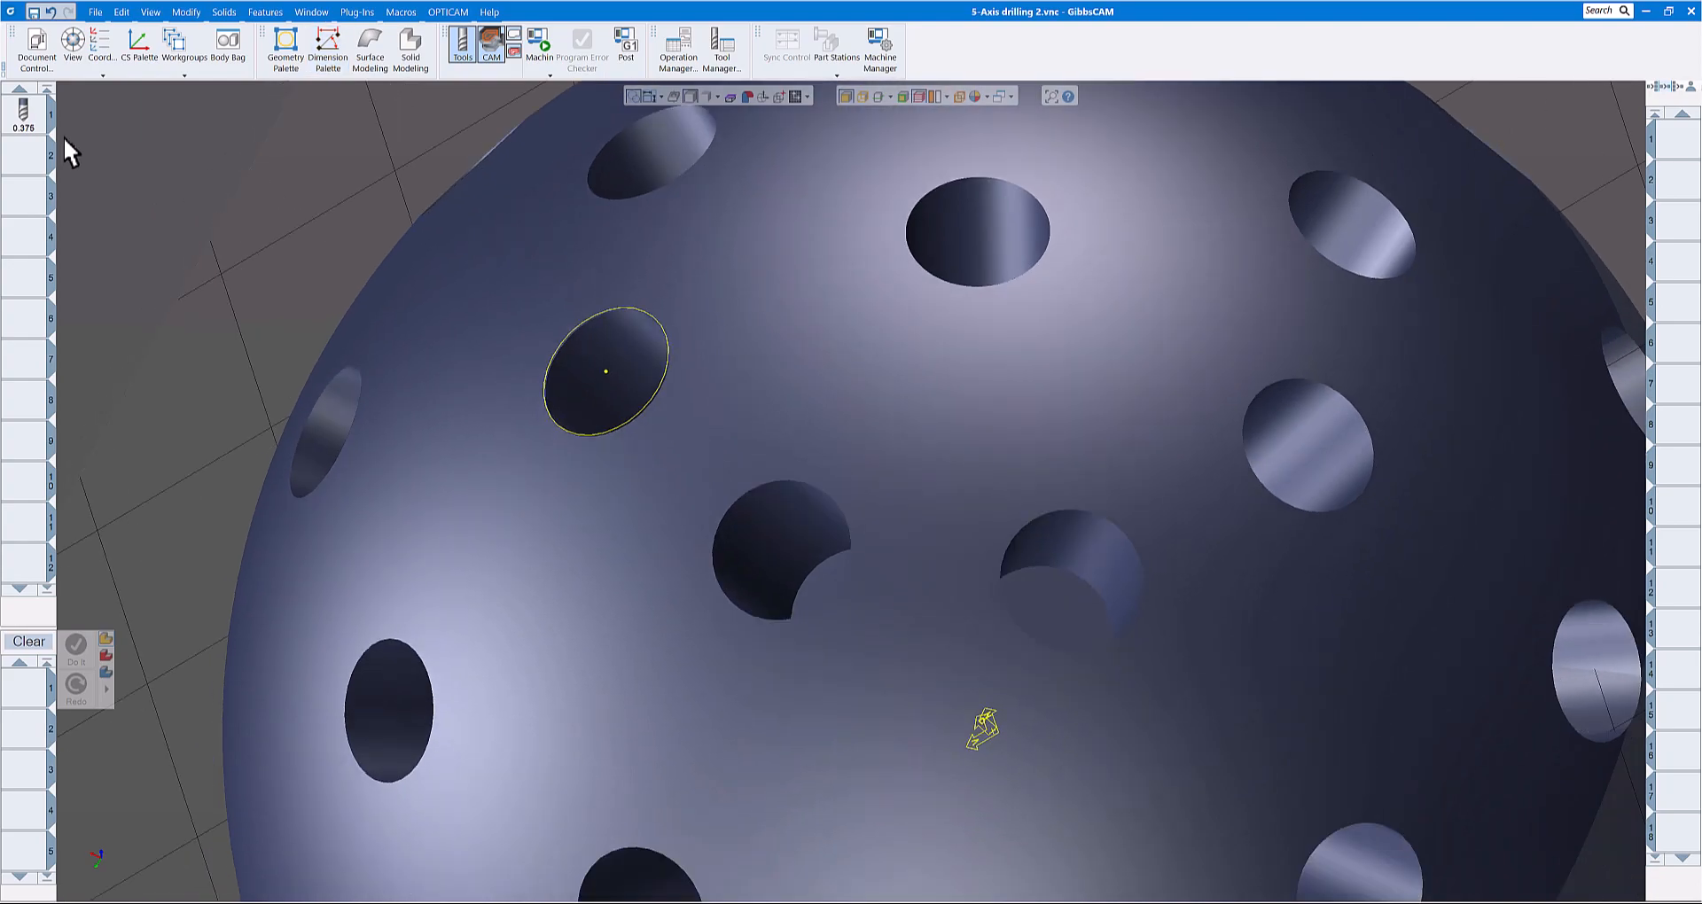
Step: Create a holes process using the existing 0.375 drill
{"action": "scroll", "coordinate": [259, 194], "scroll_direction": "down", "scroll_amount": 2}
{"action": "middle_click_drag", "start_coordinate": [259, 194], "coordinate": [282, 344]}
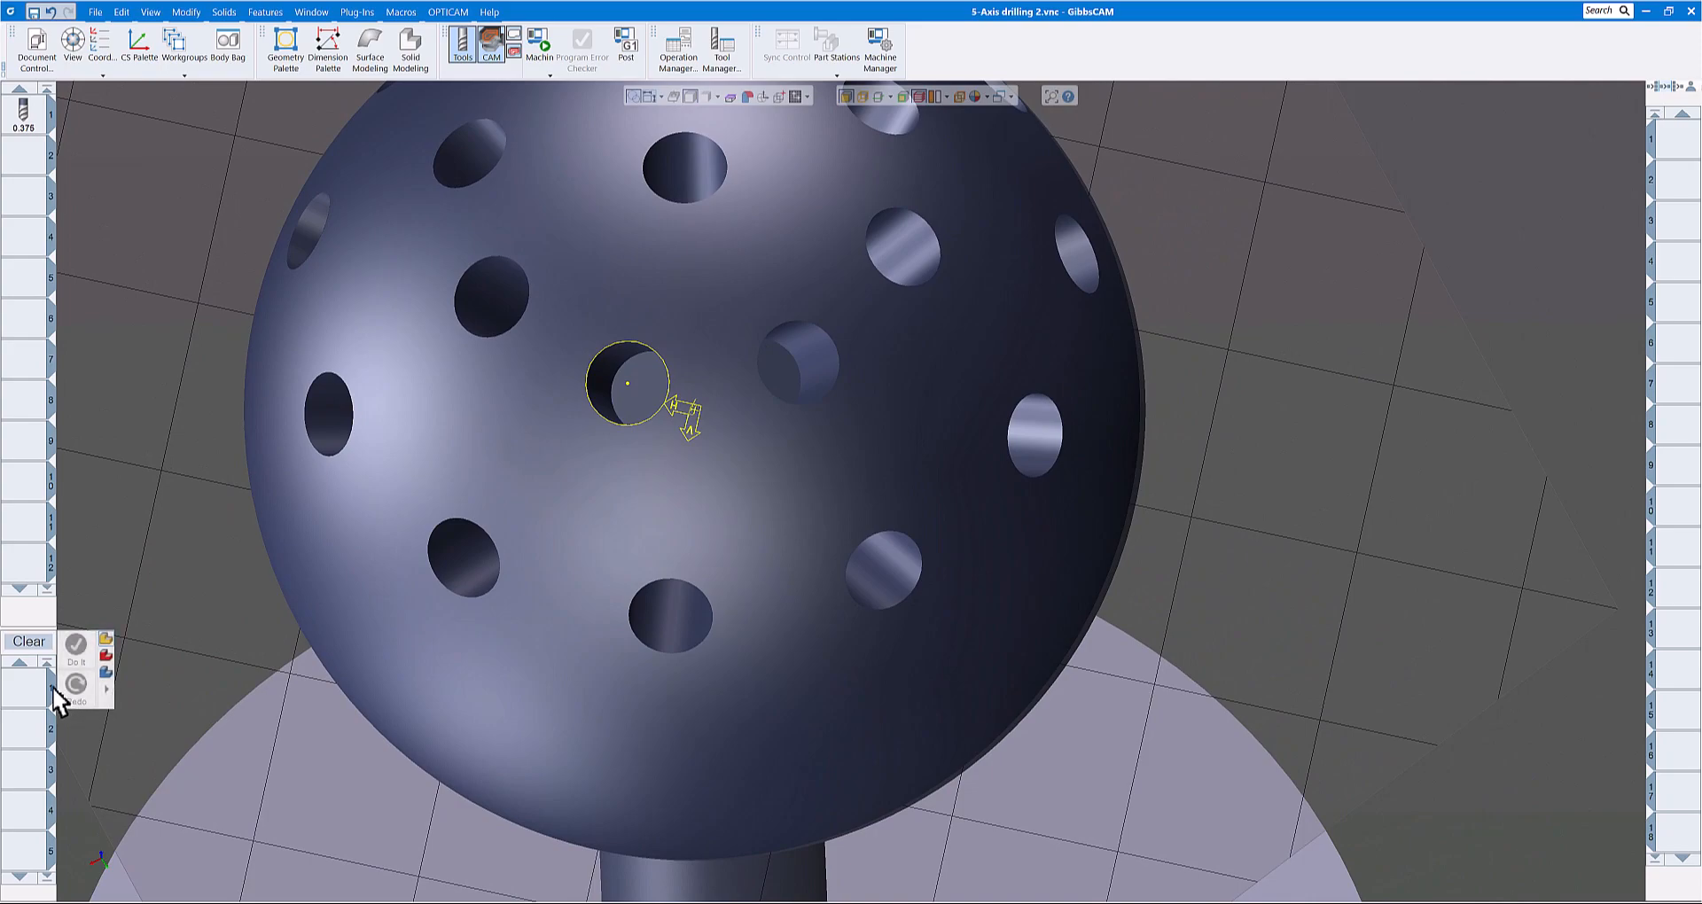
{"action": "left_click", "coordinate": [27, 701]}
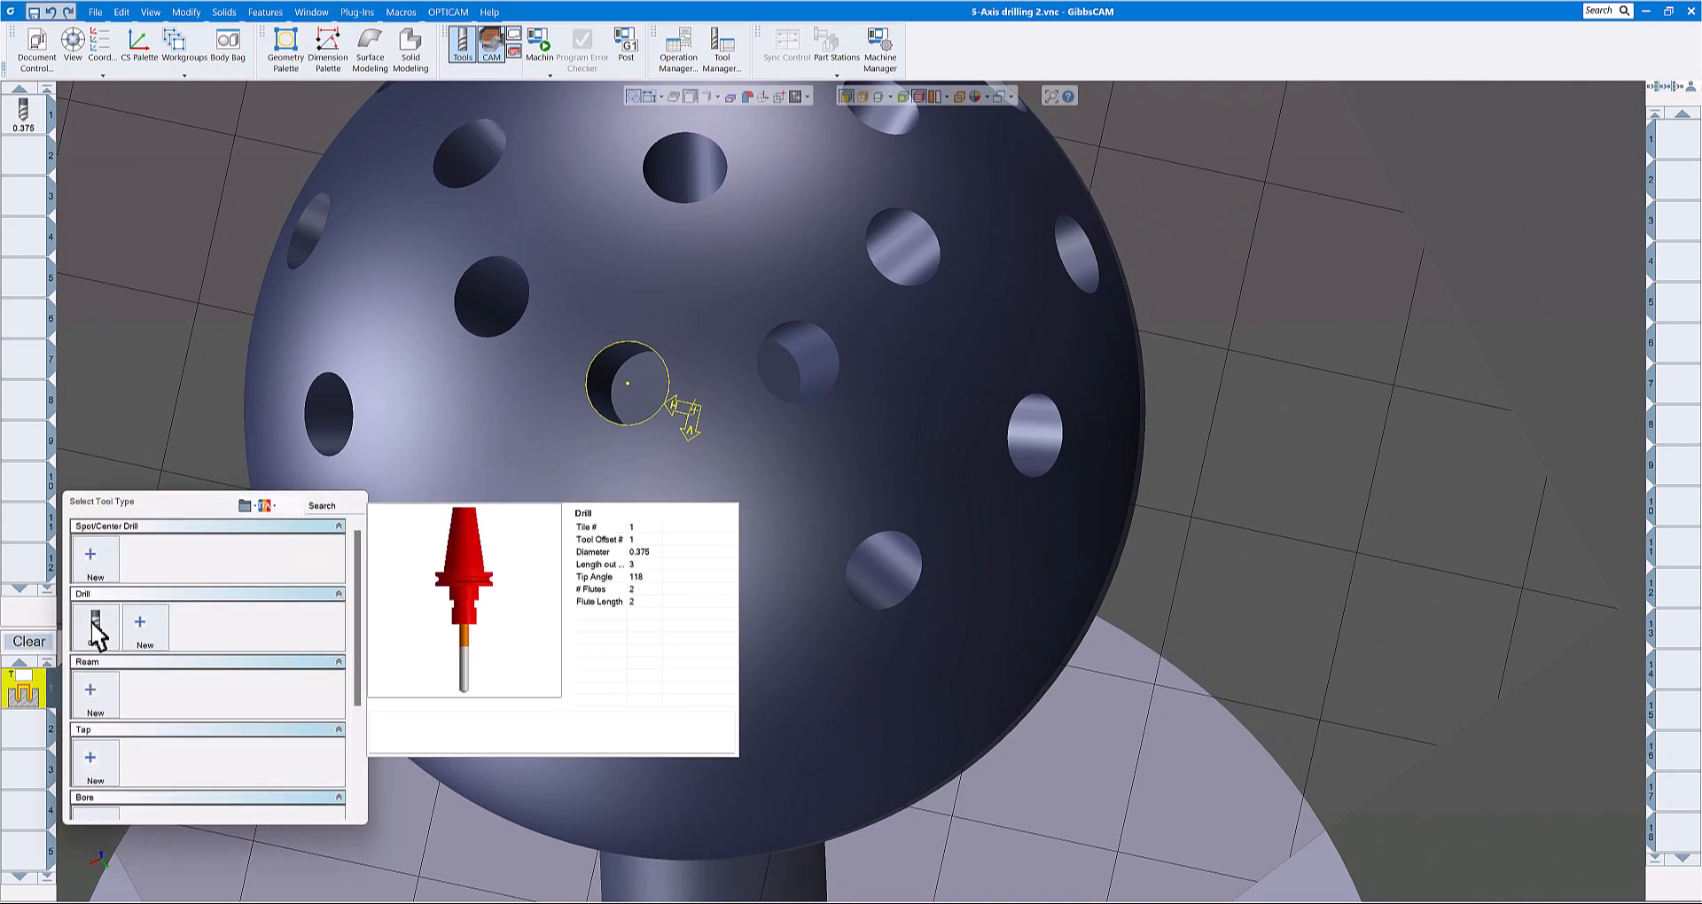
{"action": "left_click", "coordinate": [96, 634]}
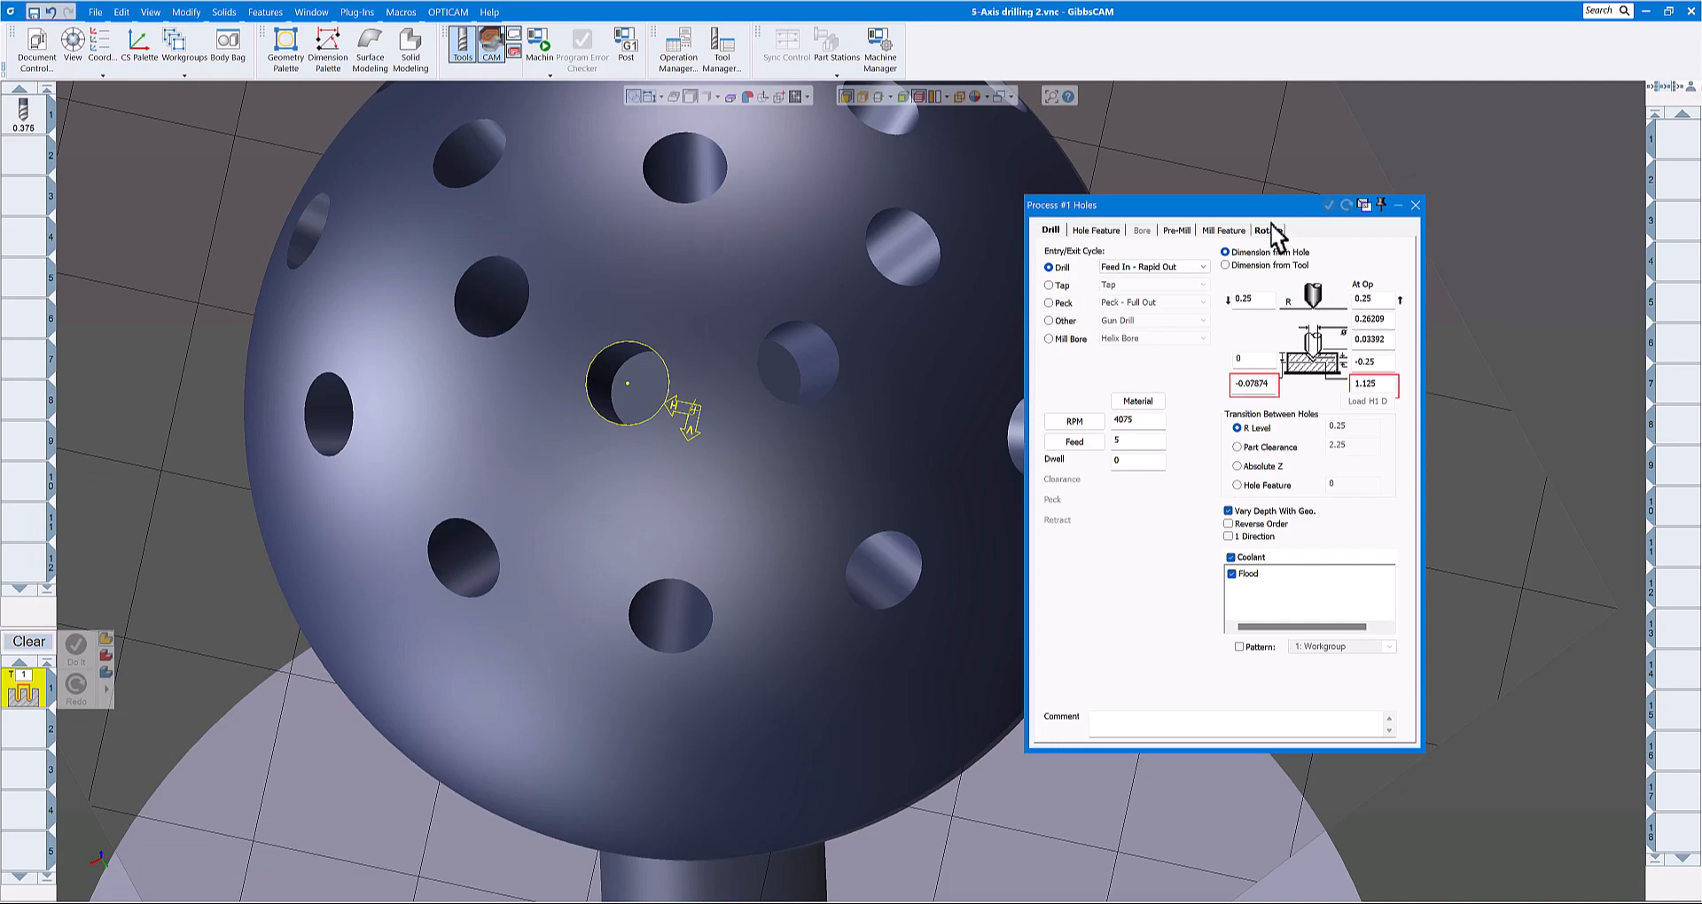
Step: Reset all hole feature settings of the process to absolute and set its machining coordinate system to 2: User CS
{"action": "left_click", "coordinate": [1269, 231]}
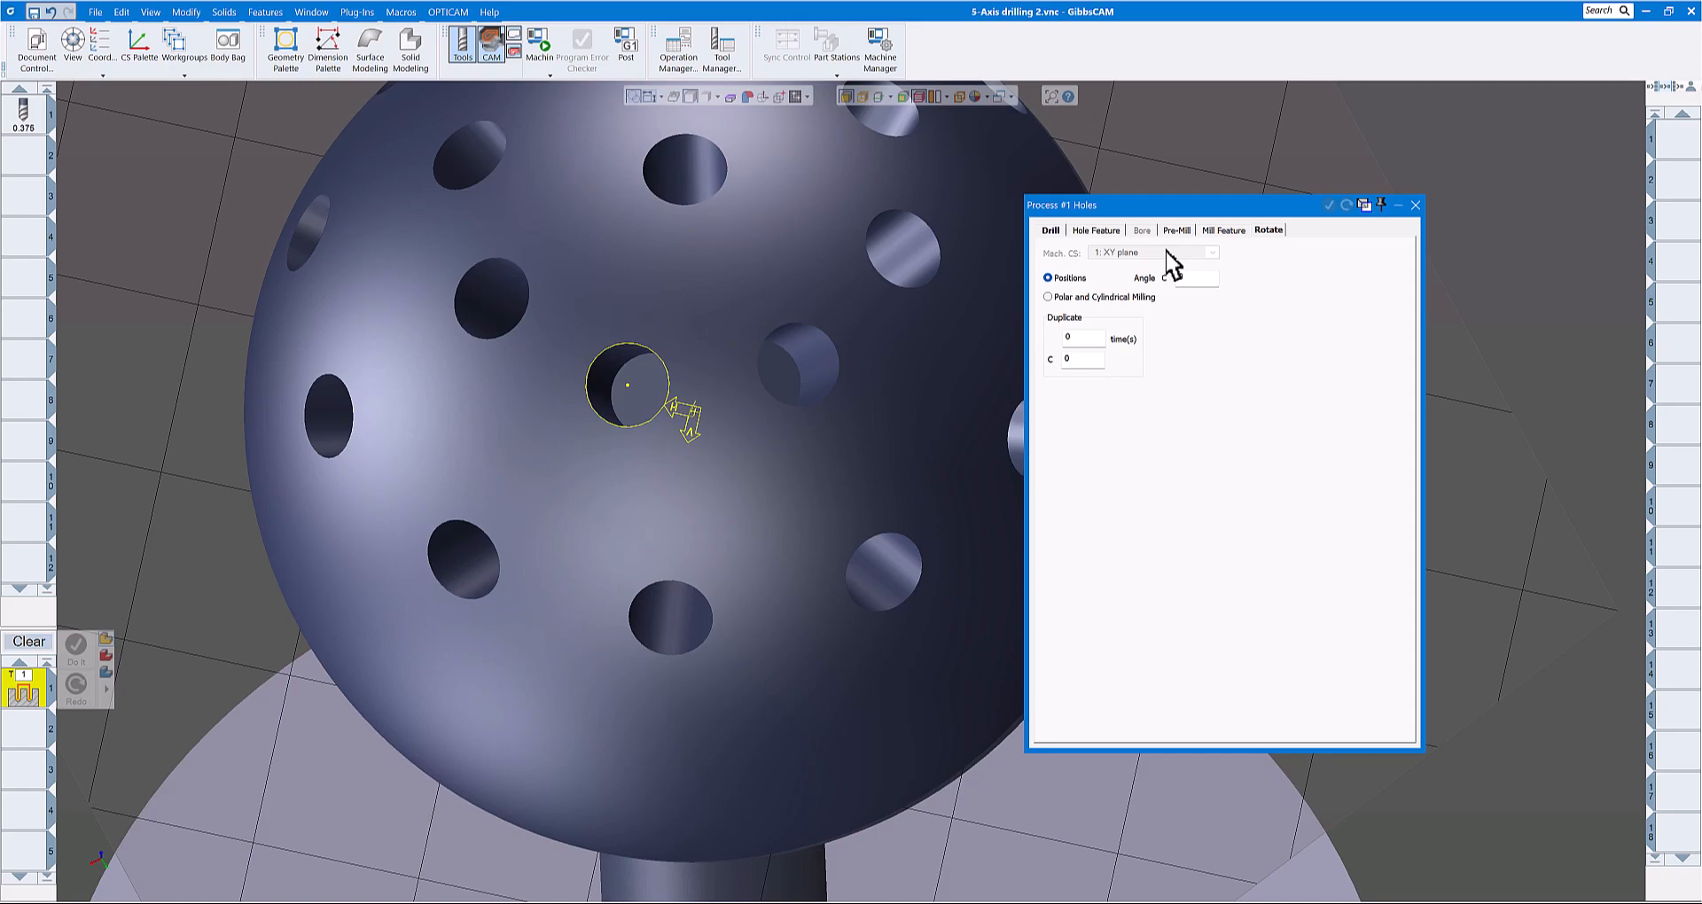
{"action": "left_click", "coordinate": [1104, 230]}
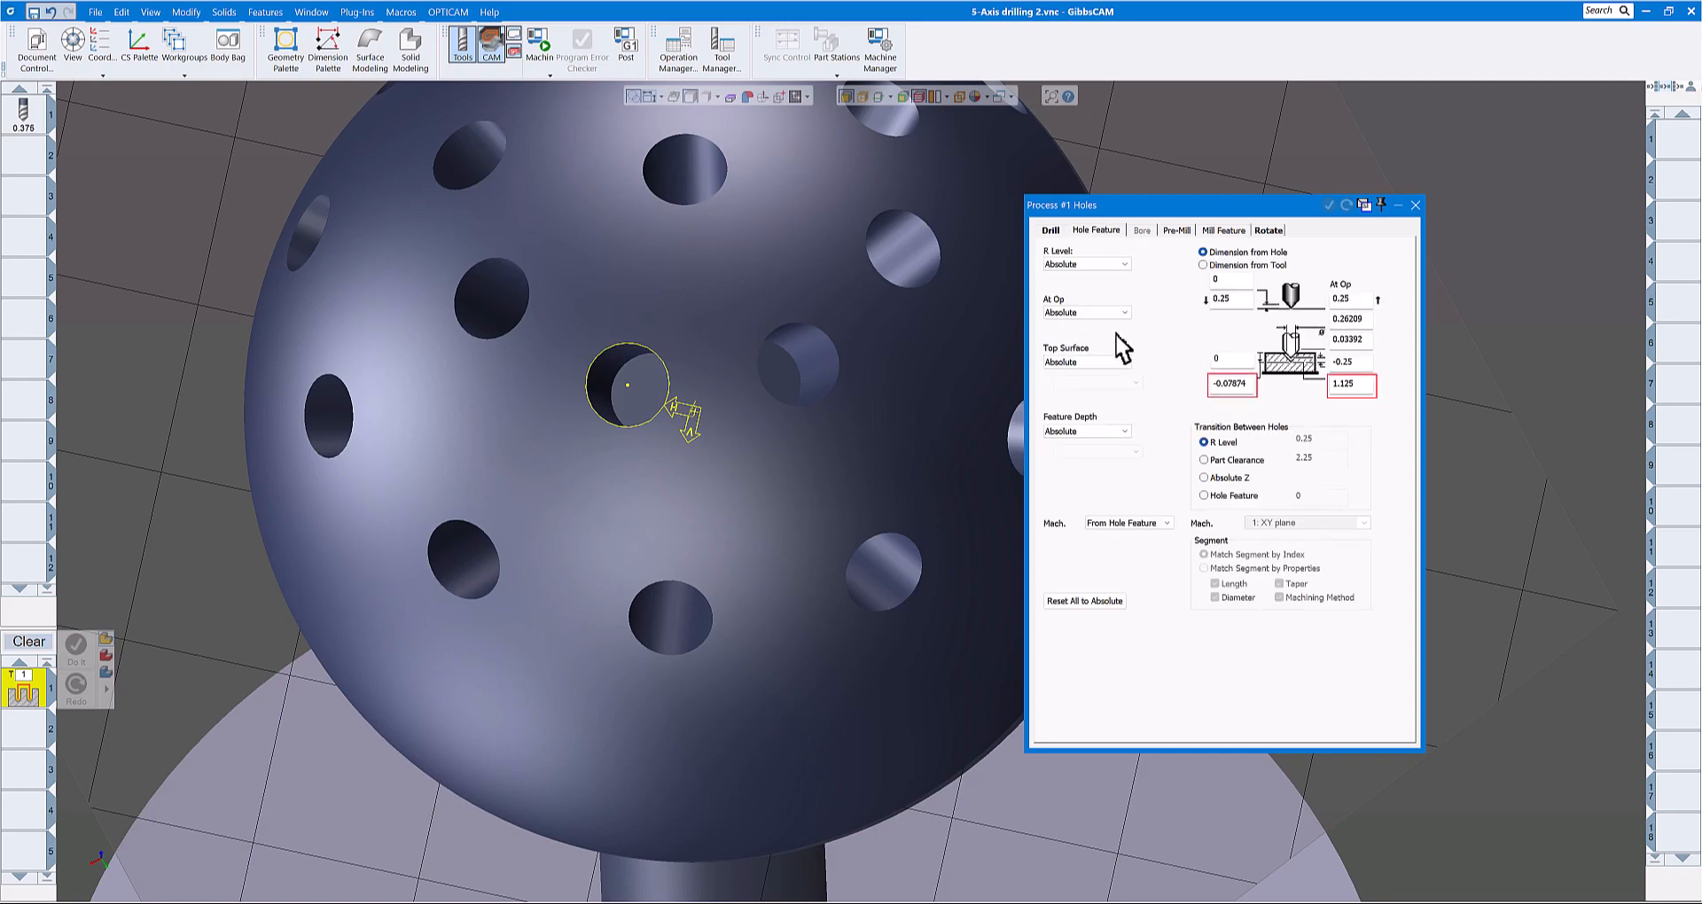
{"action": "left_click", "coordinate": [1085, 601]}
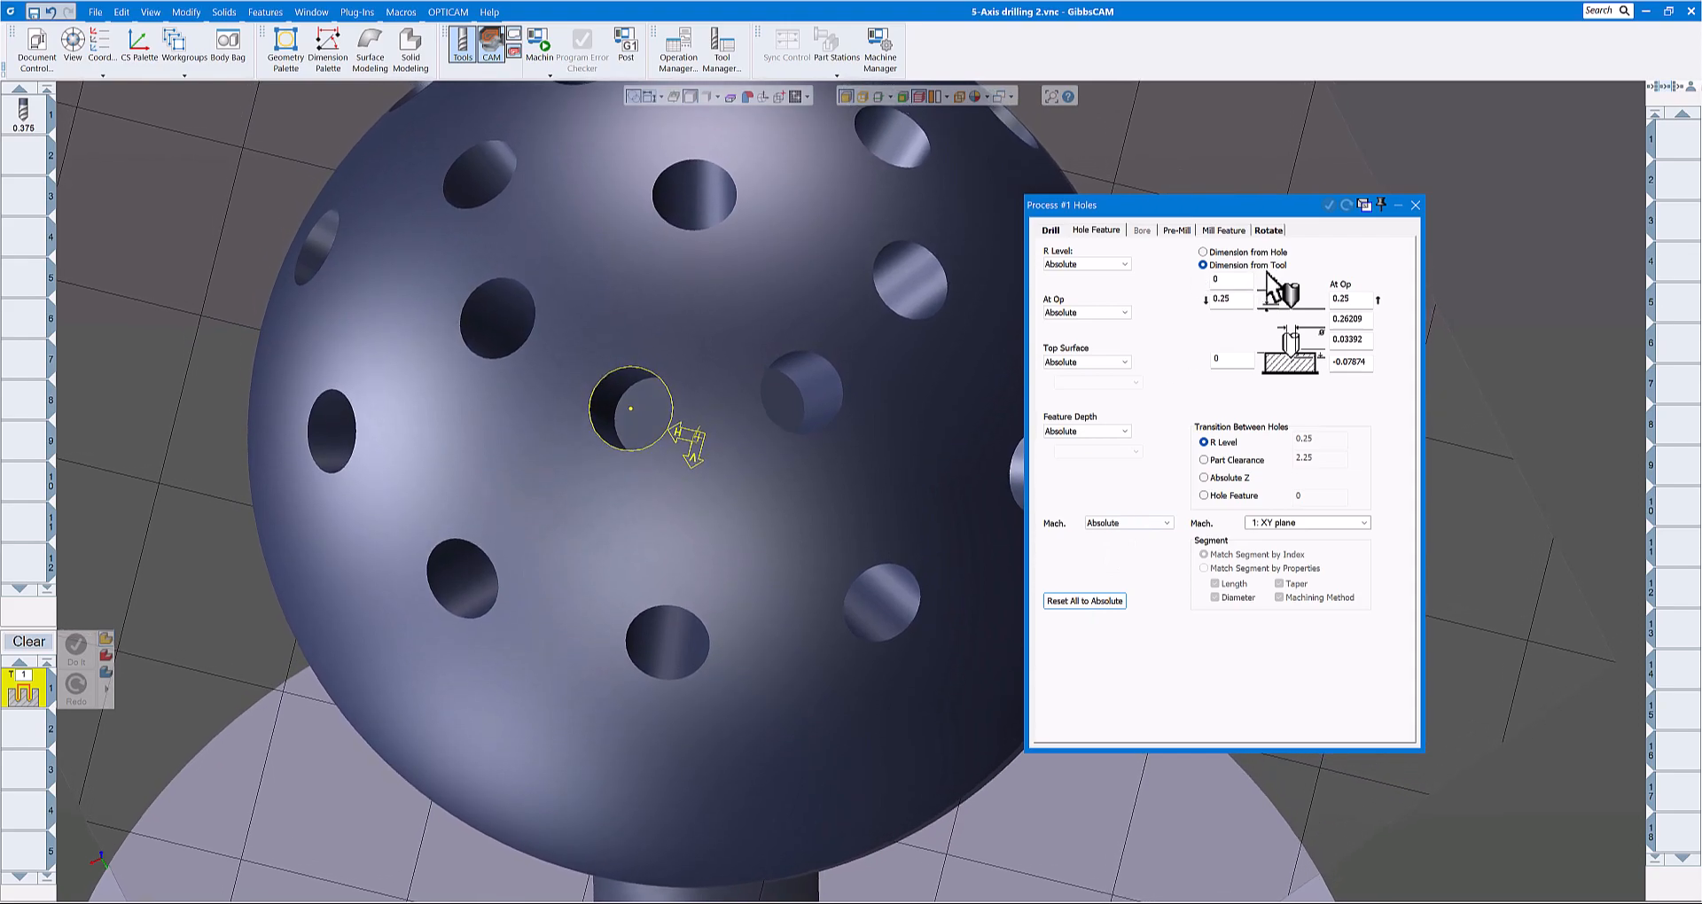
{"action": "left_click", "coordinate": [1269, 231]}
{"action": "left_click", "coordinate": [1202, 253]}
{"action": "left_click", "coordinate": [1158, 282]}
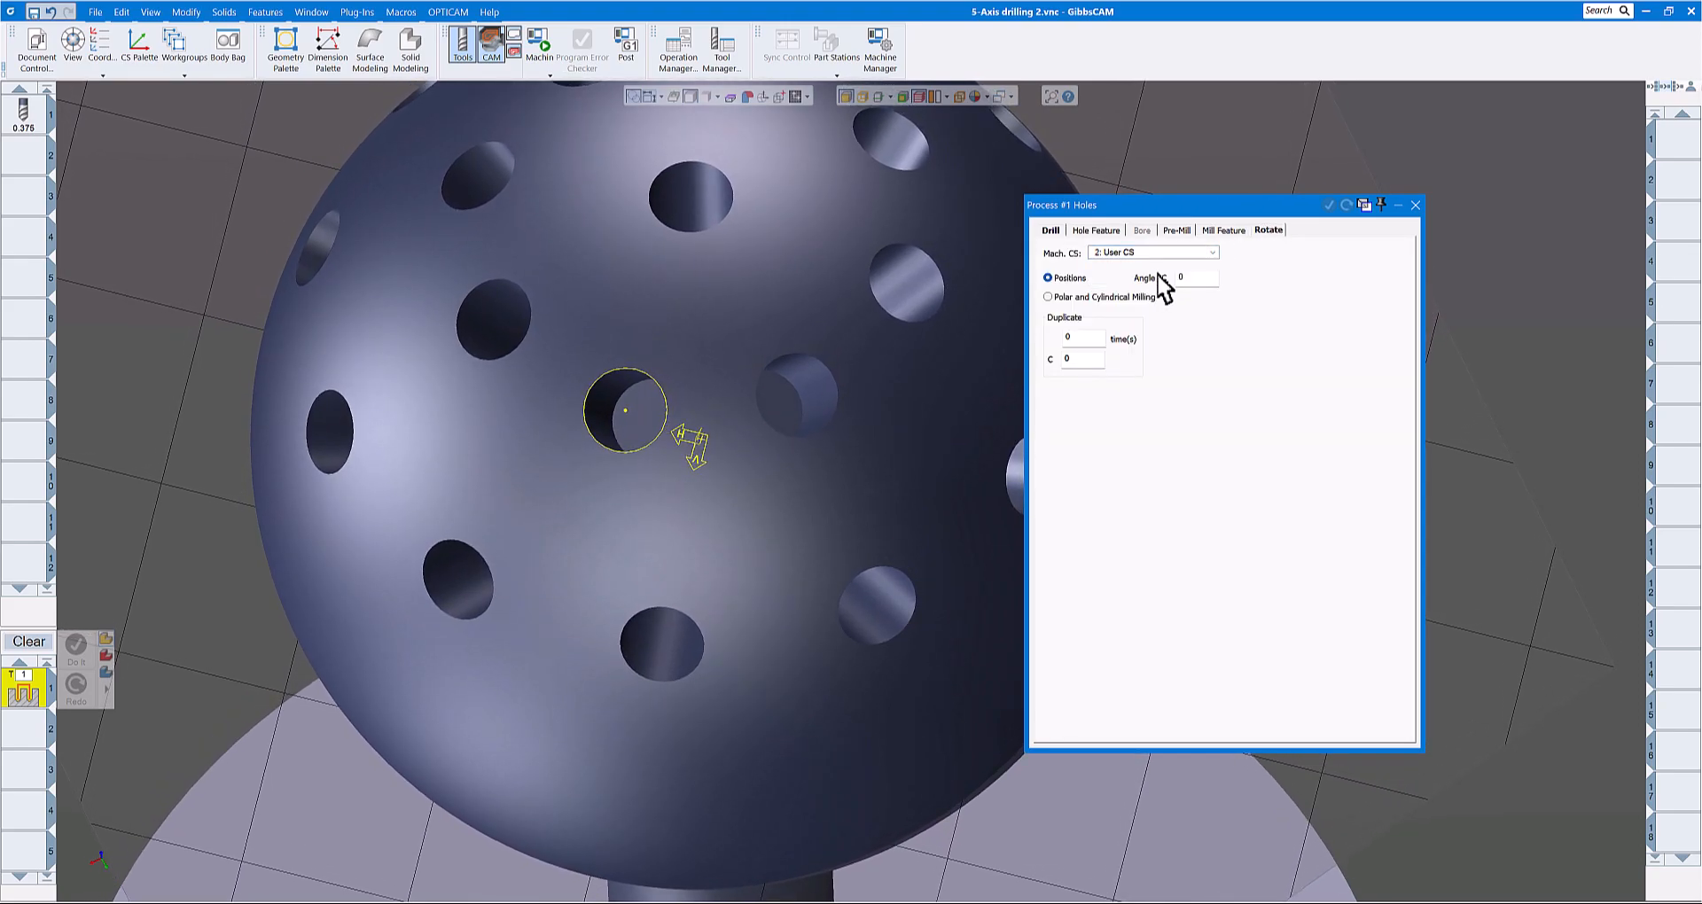
Step: Set the drill's entry and exit clearances to 2.25 and its full-diameter depth to 1.25, and generate the operation at the hole's centre point
{"action": "left_click", "coordinate": [1060, 234]}
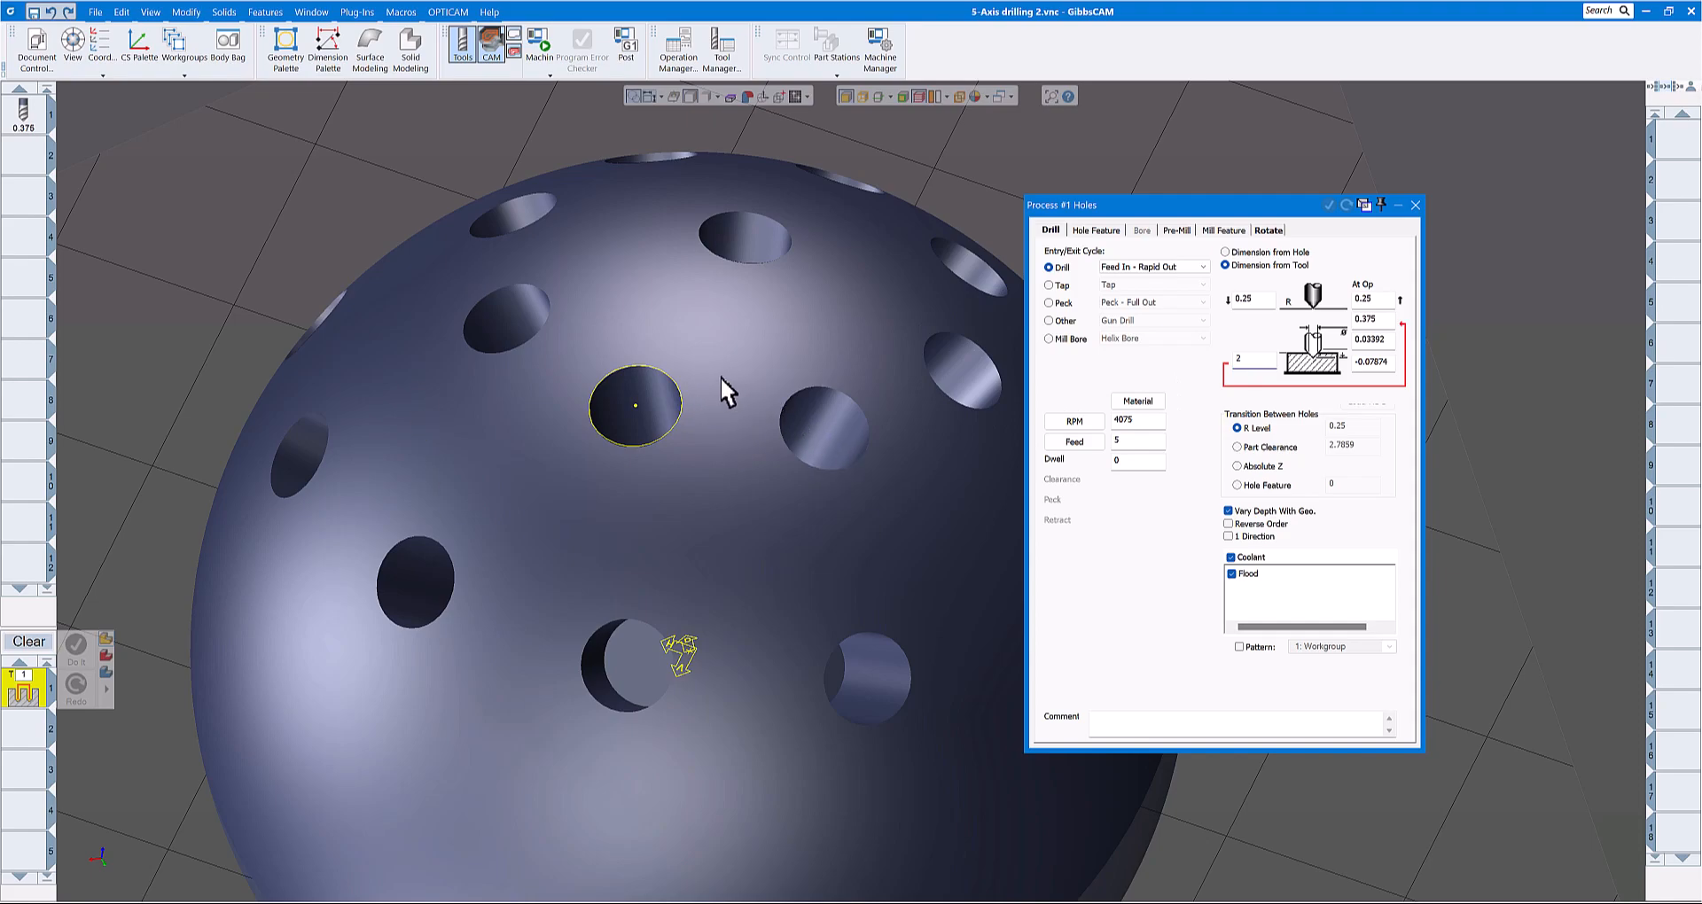
{"action": "left_click_drag", "start_coordinate": [1262, 304], "coordinate": [1141, 292]}
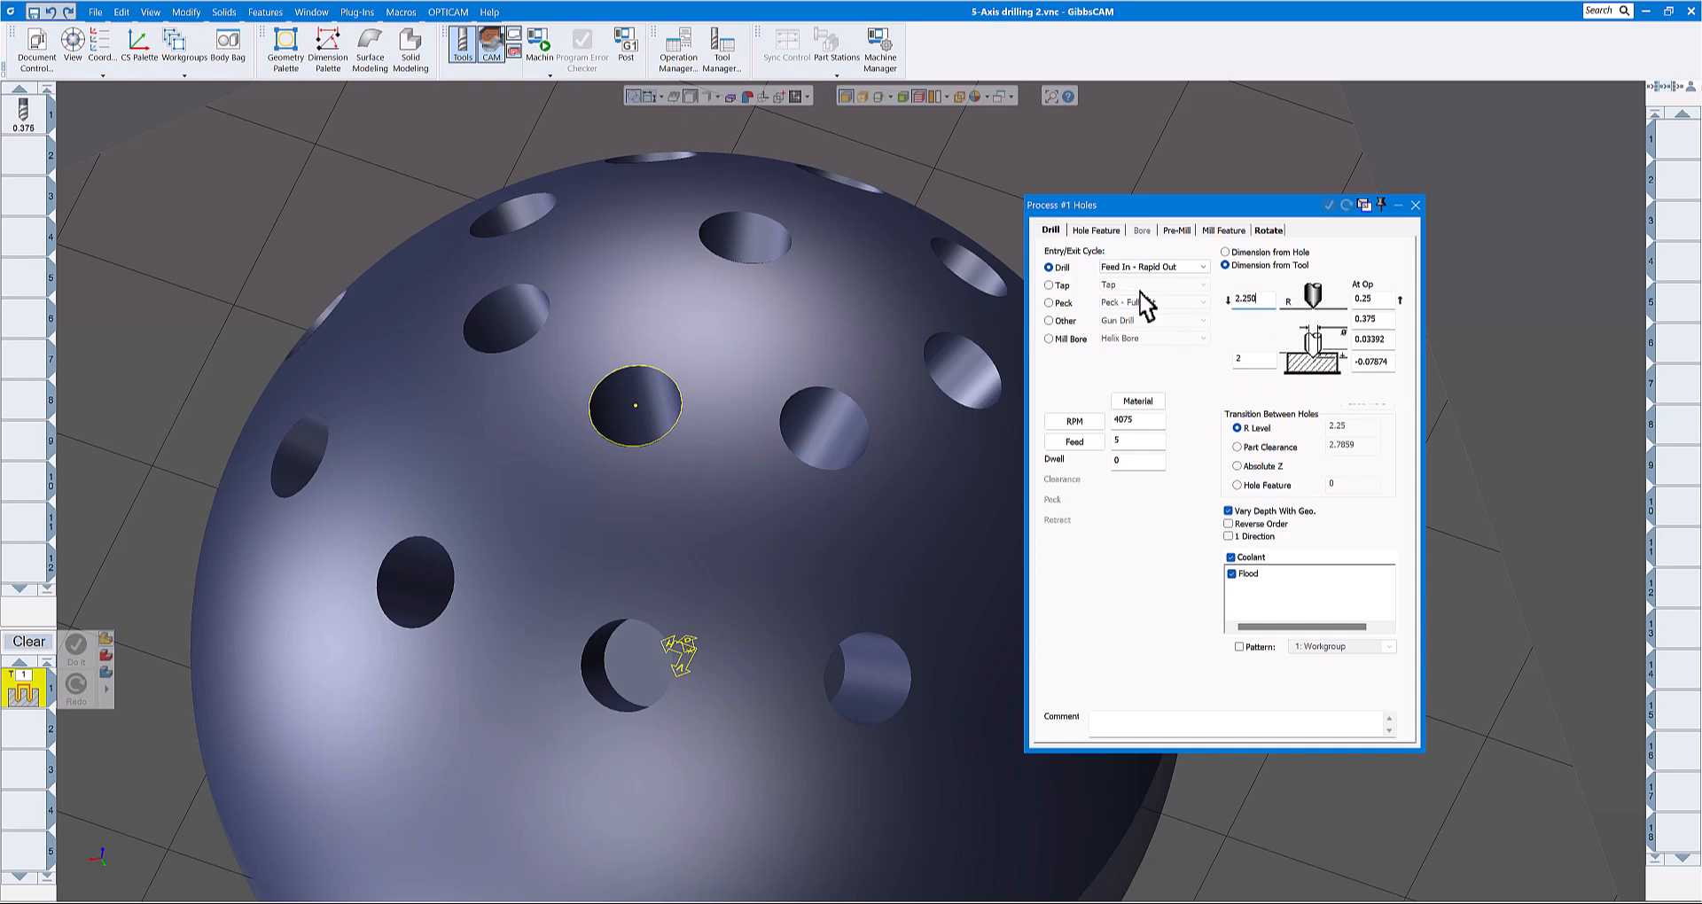
{"action": "left_click_drag", "start_coordinate": [1393, 304], "coordinate": [1324, 302]}
{"action": "middle_click_drag", "start_coordinate": [660, 440], "coordinate": [785, 482]}
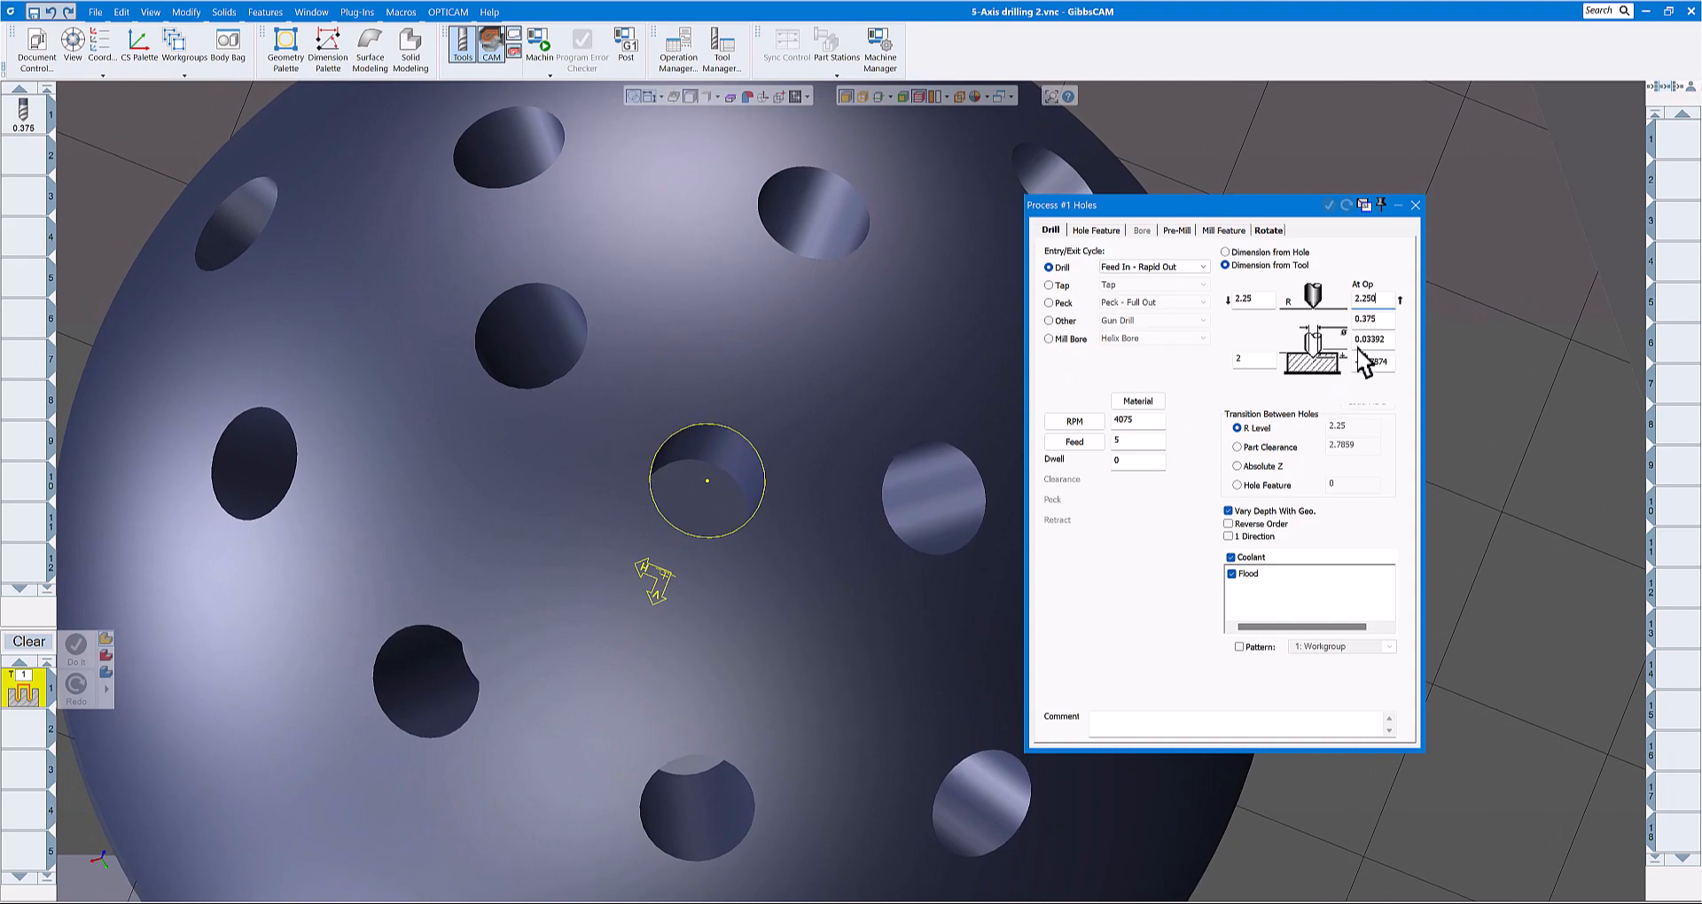
{"action": "left_click", "coordinate": [1386, 341]}
{"action": "type", "text": "1.25"}
{"action": "left_click", "coordinate": [706, 483]}
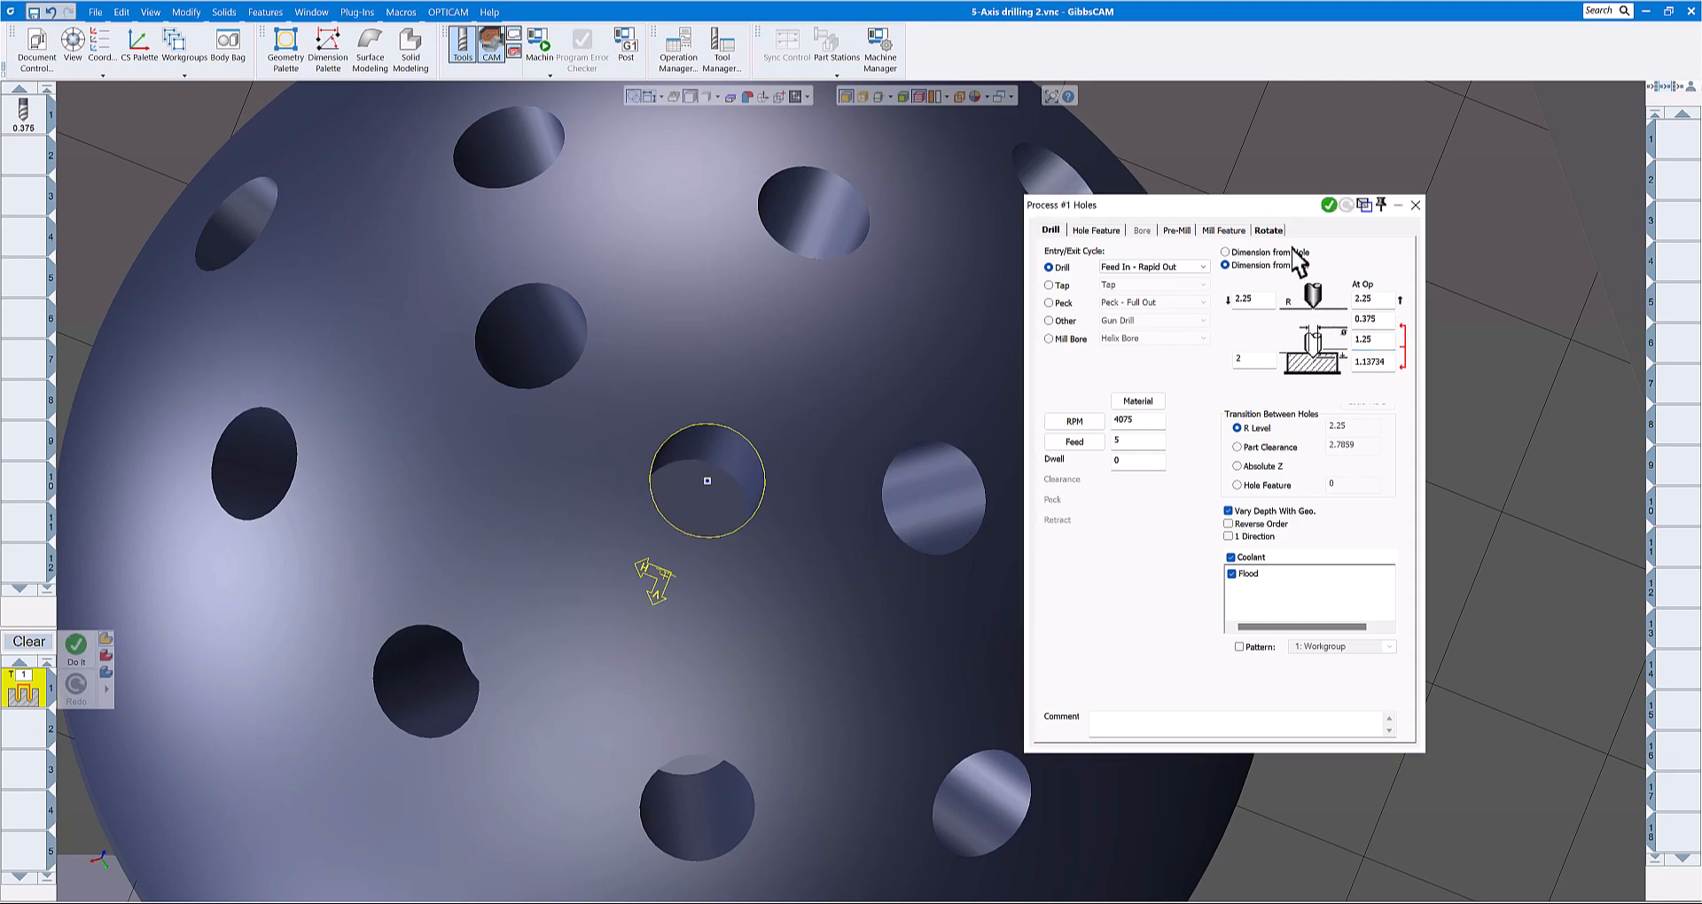
{"action": "left_click", "coordinate": [1329, 204]}
Step: Run the Op Sim rendering of the drilling operation to its end, and close the process dialog and the simulation
{"action": "scroll", "coordinate": [760, 412], "scroll_direction": "down", "scroll_amount": 3}
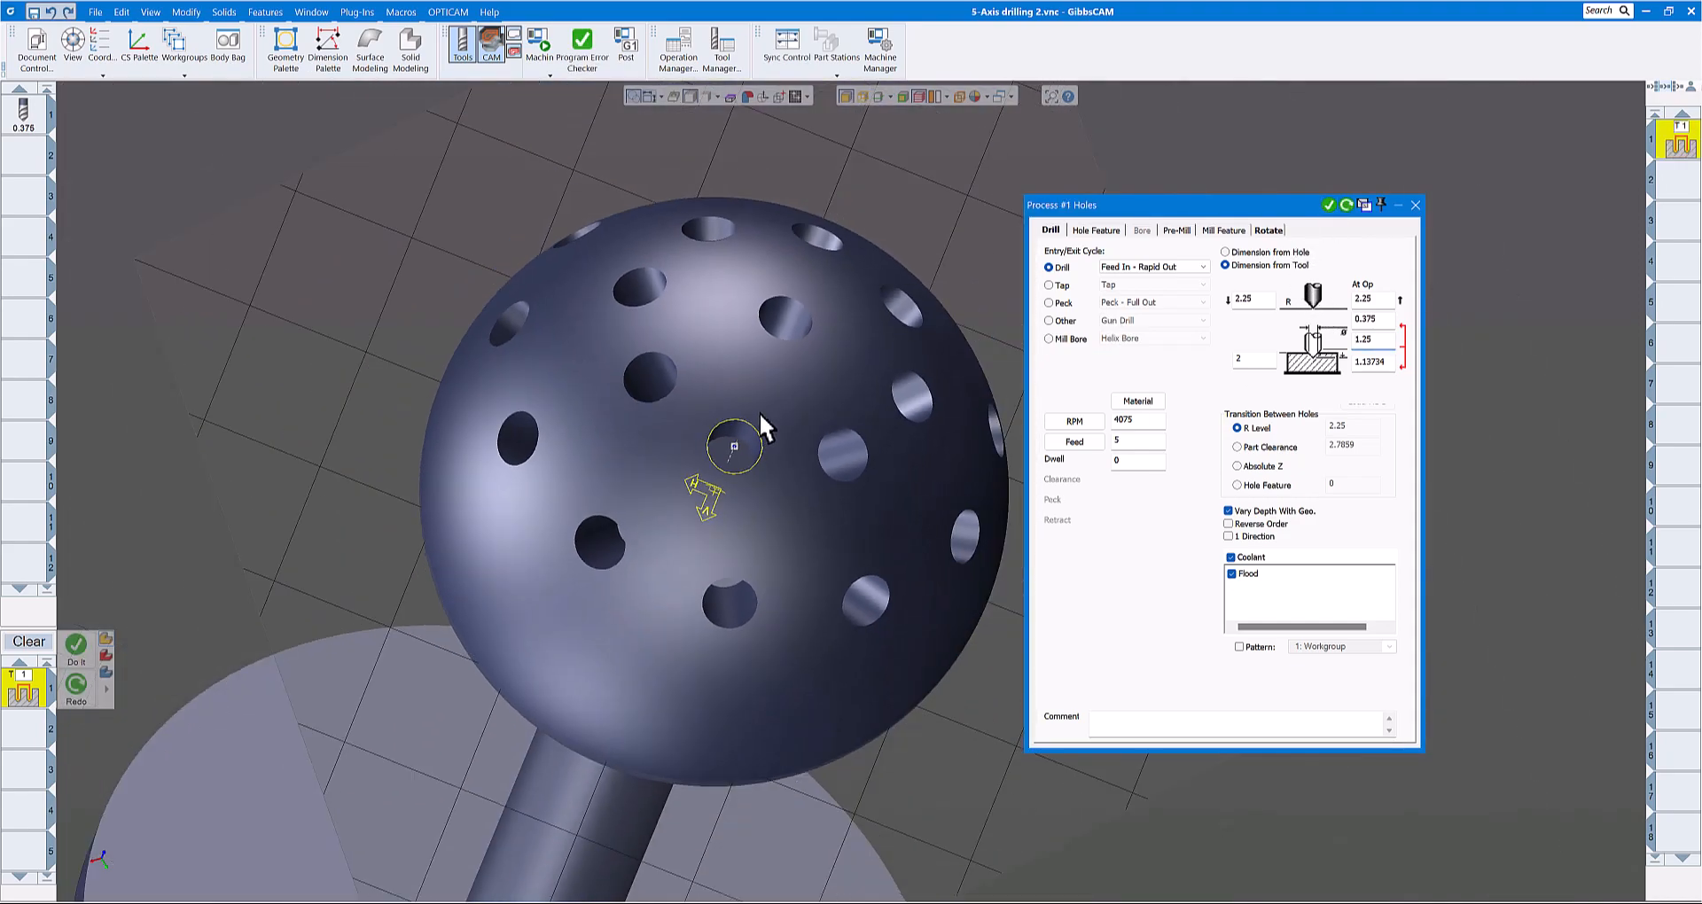
{"action": "scroll", "coordinate": [759, 412], "scroll_direction": "down", "scroll_amount": 2}
{"action": "middle_click_drag", "start_coordinate": [759, 412], "coordinate": [620, 177]}
{"action": "left_click", "coordinate": [550, 74]}
{"action": "left_click", "coordinate": [550, 96]}
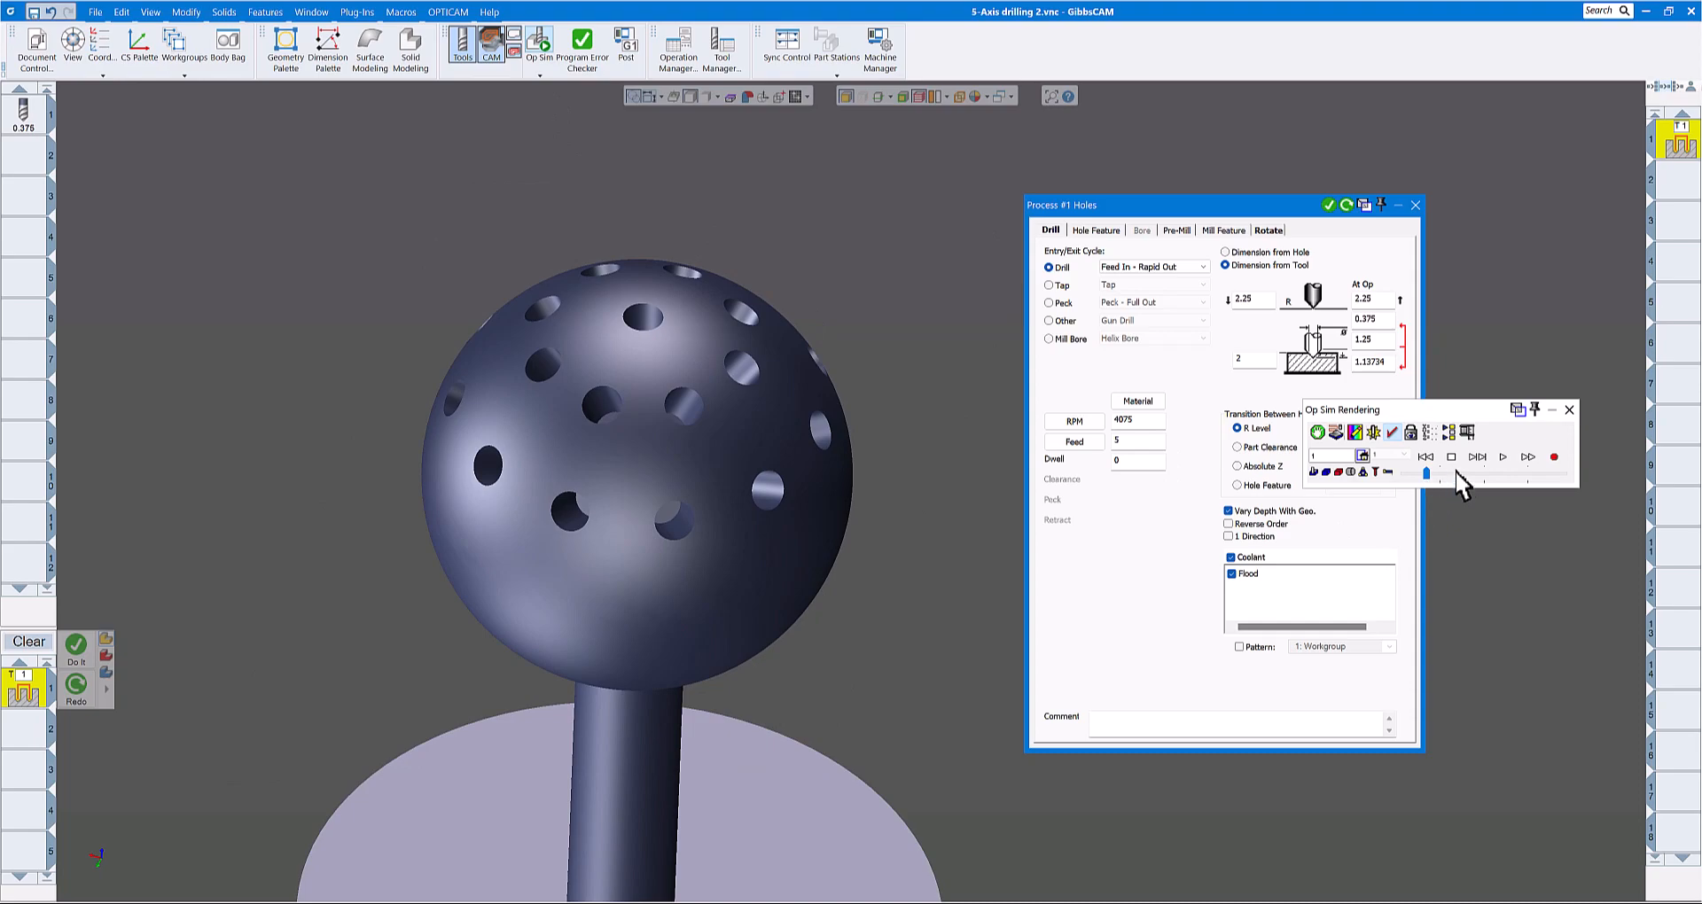
{"action": "left_click", "coordinate": [1477, 457]}
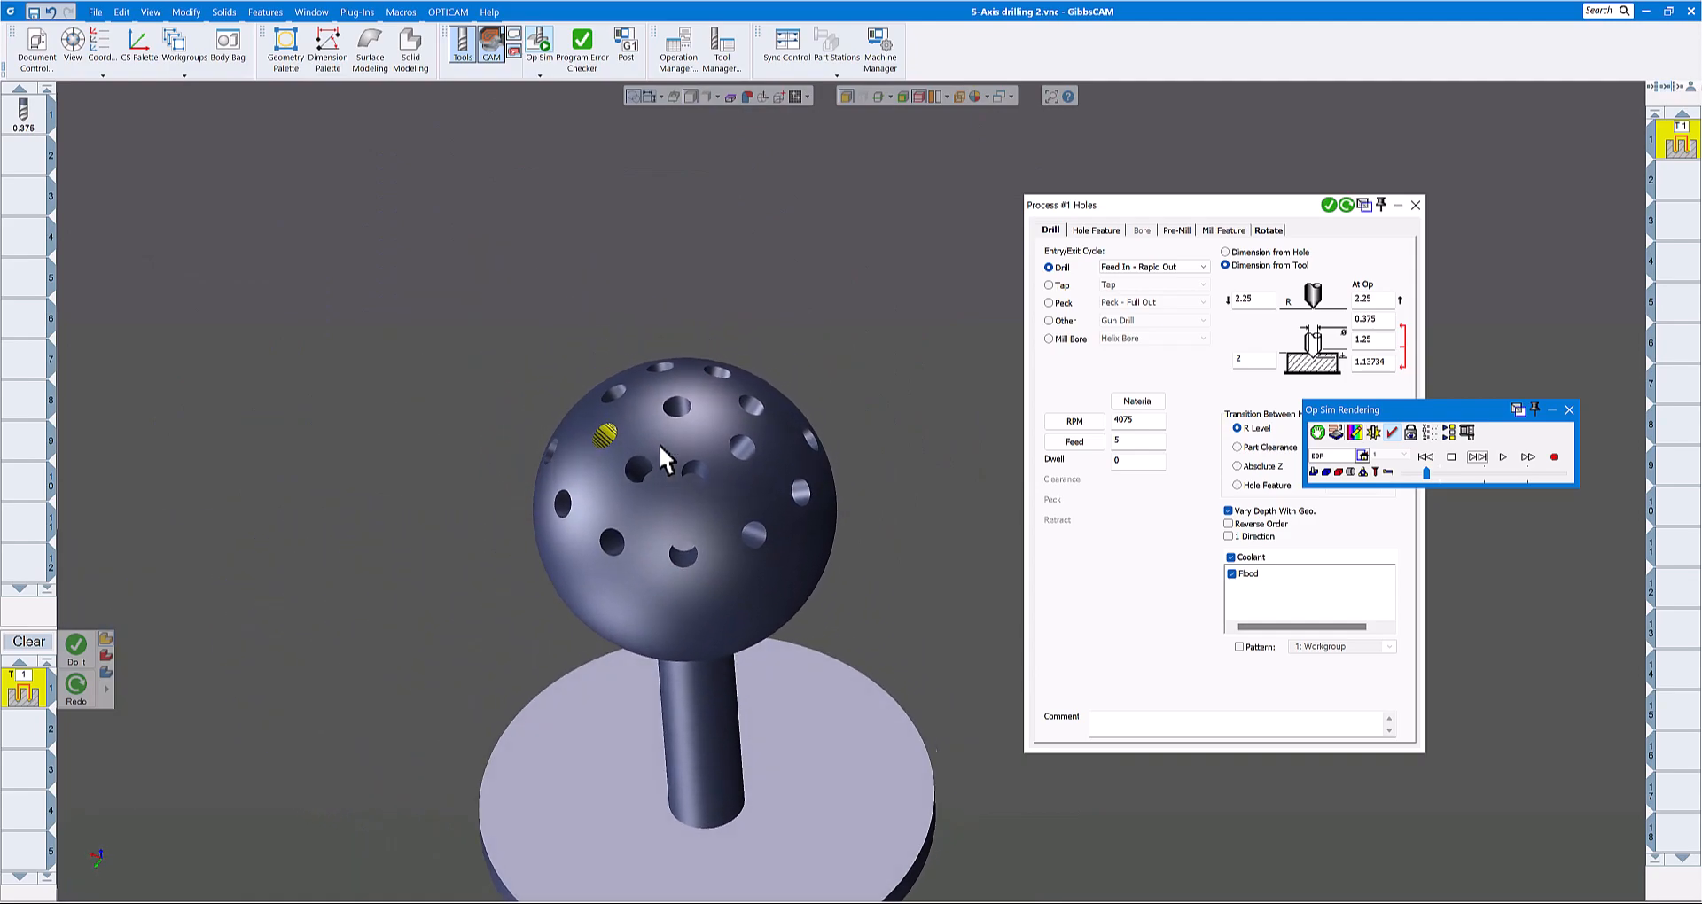
{"action": "left_click", "coordinate": [1416, 205]}
{"action": "left_click", "coordinate": [1416, 205]}
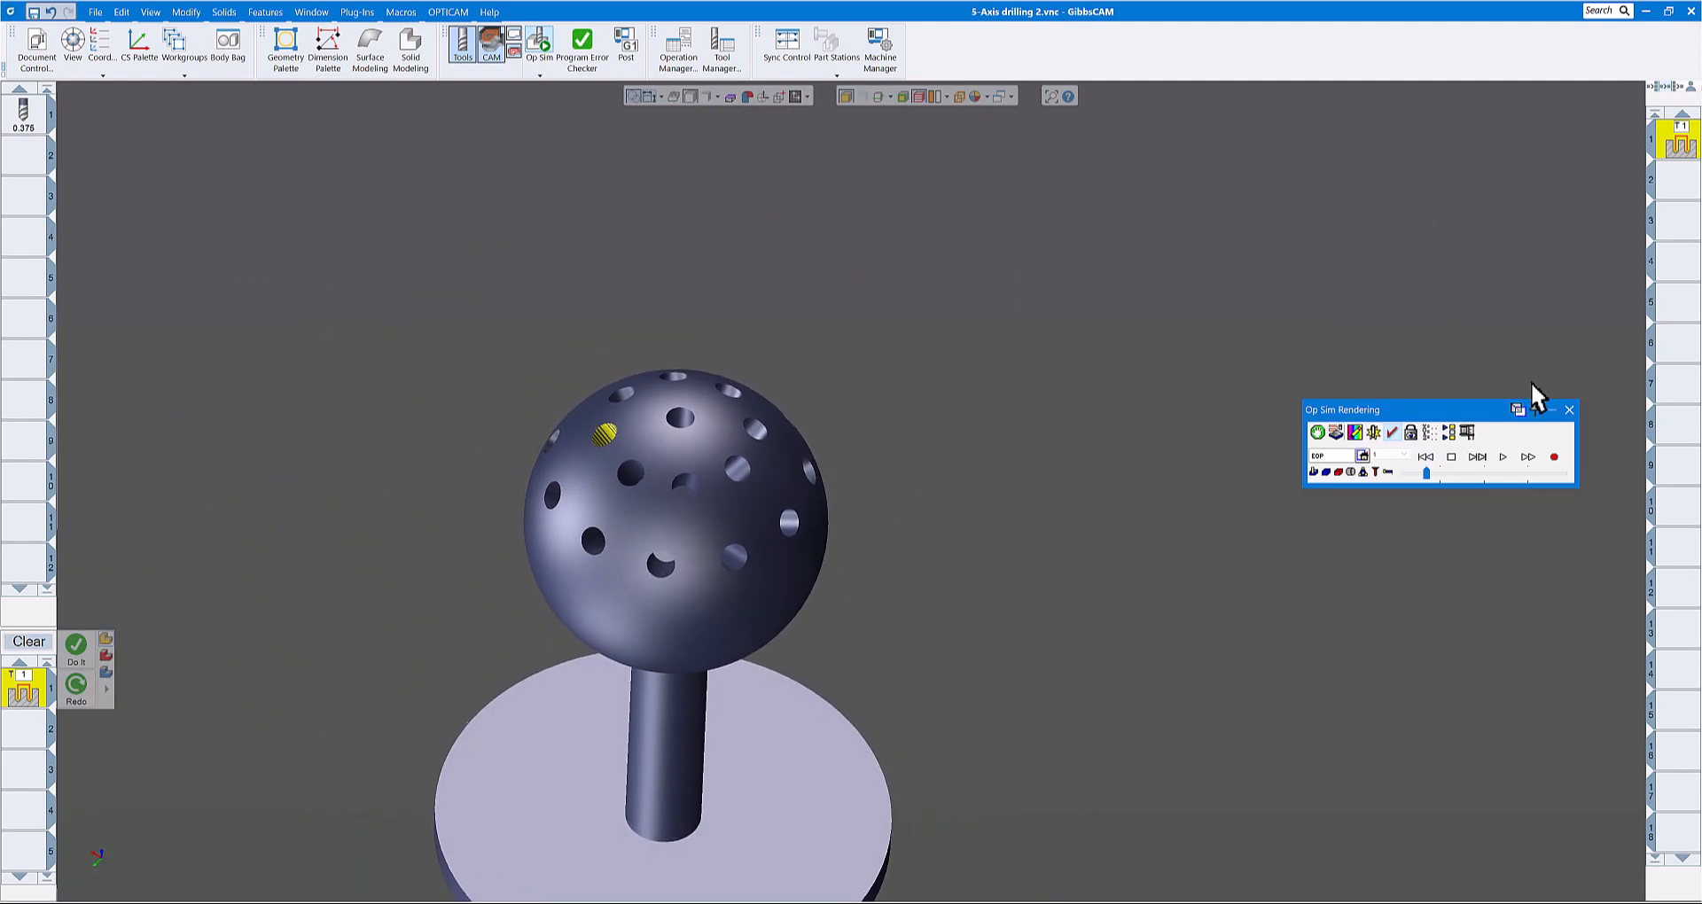
{"action": "left_click", "coordinate": [1569, 409]}
Step: Delete the drilling operation and clear the holes process from the process list
{"action": "middle_click_drag", "start_coordinate": [892, 337], "coordinate": [897, 268]}
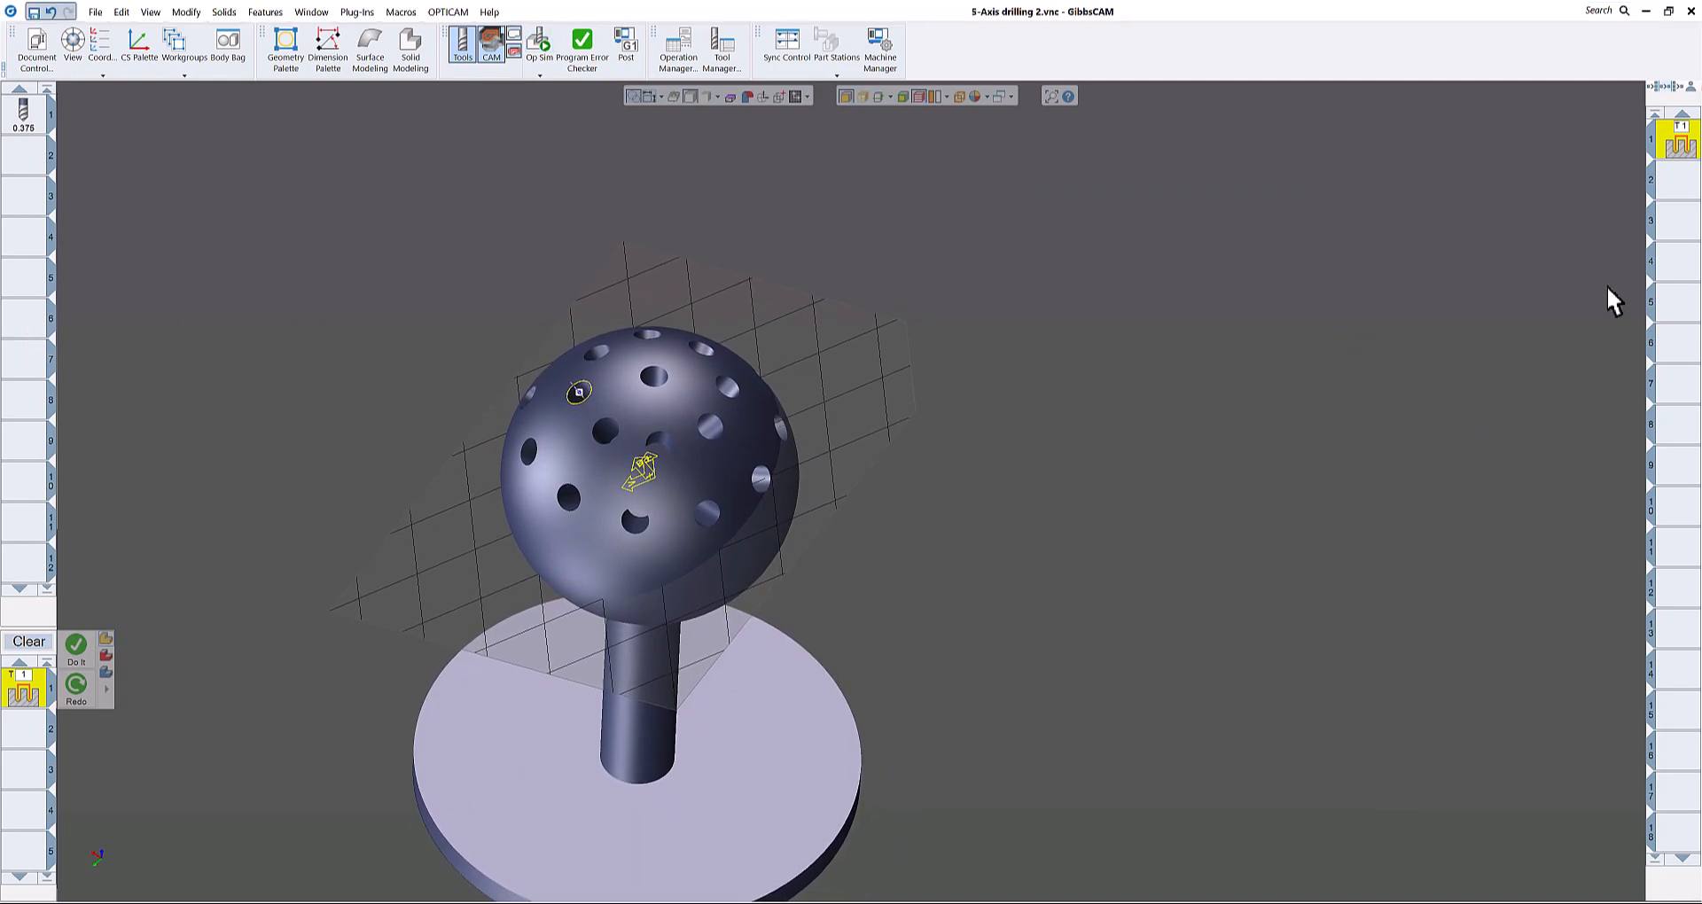
{"action": "left_click", "coordinate": [1676, 150]}
{"action": "key", "text": "Delete"}
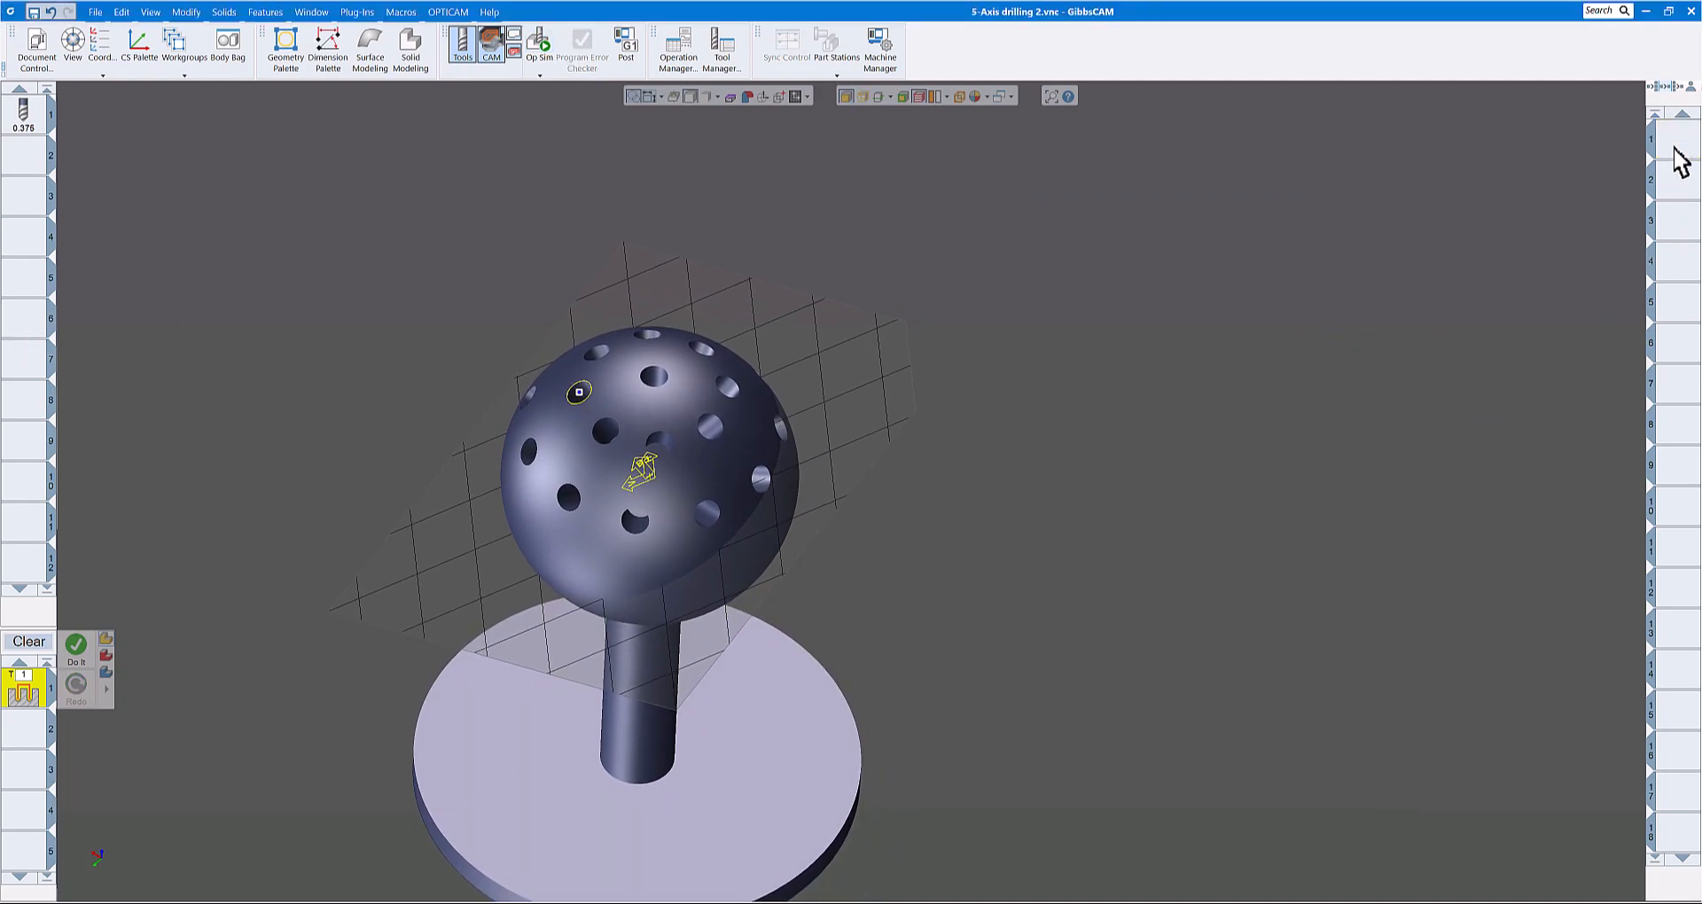
{"action": "left_click", "coordinate": [30, 642]}
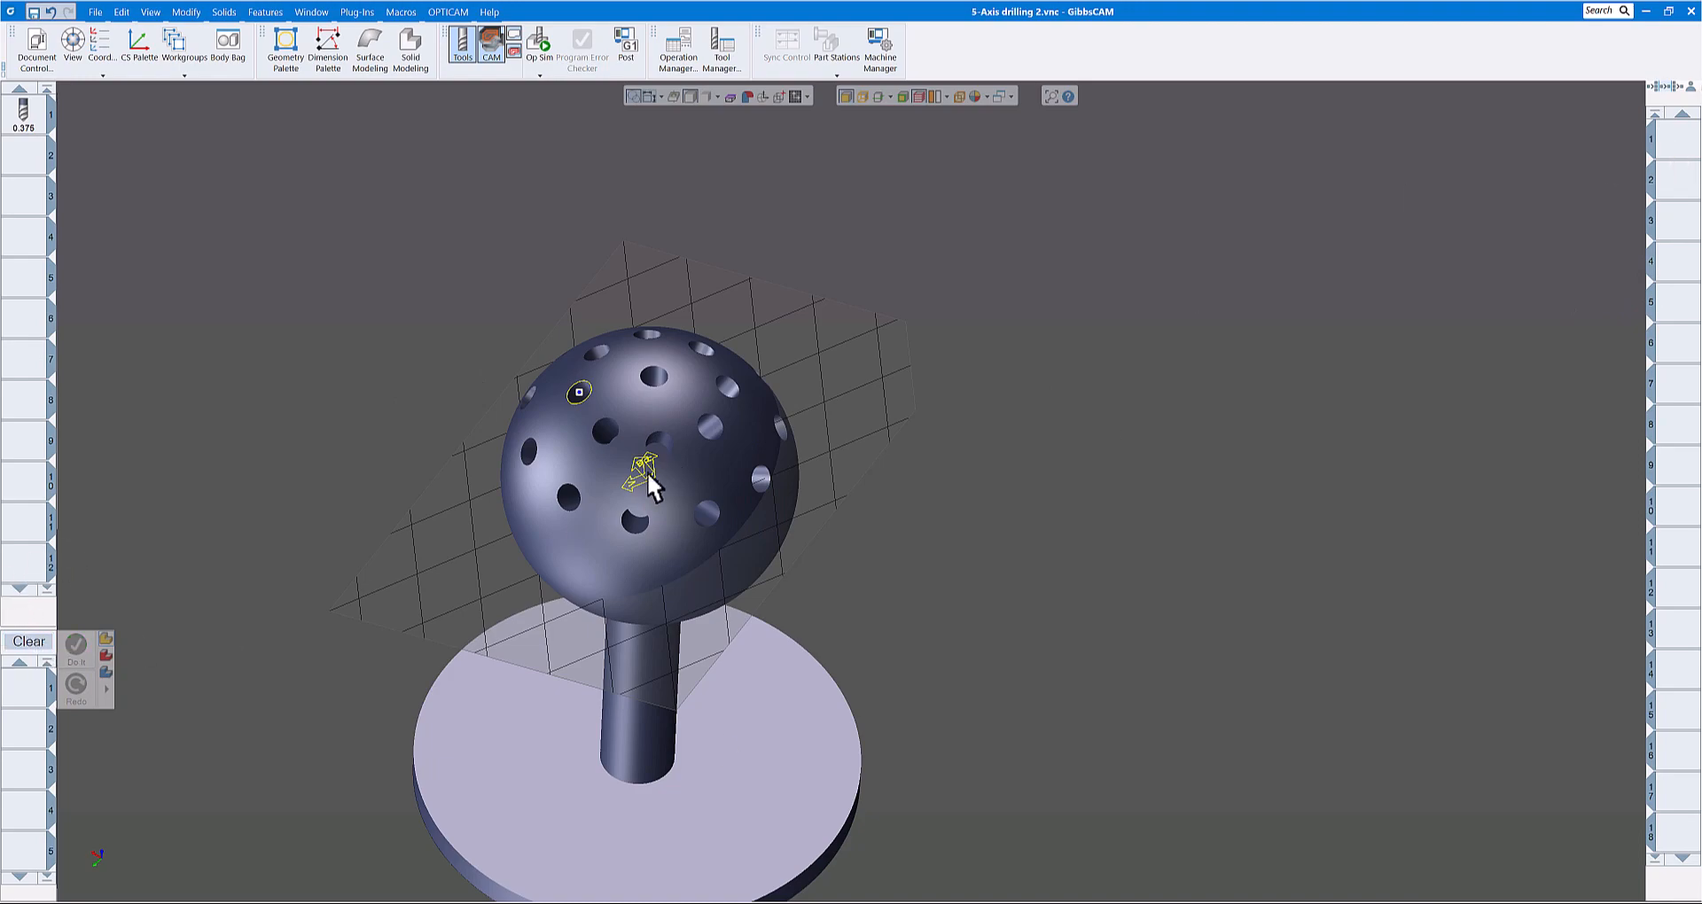
Step: Hide the solids, delete the extracted hole circle and its centre point, and show the solids again
{"action": "left_click", "coordinate": [690, 94]}
{"action": "left_click_drag", "start_coordinate": [481, 373], "coordinate": [644, 431]}
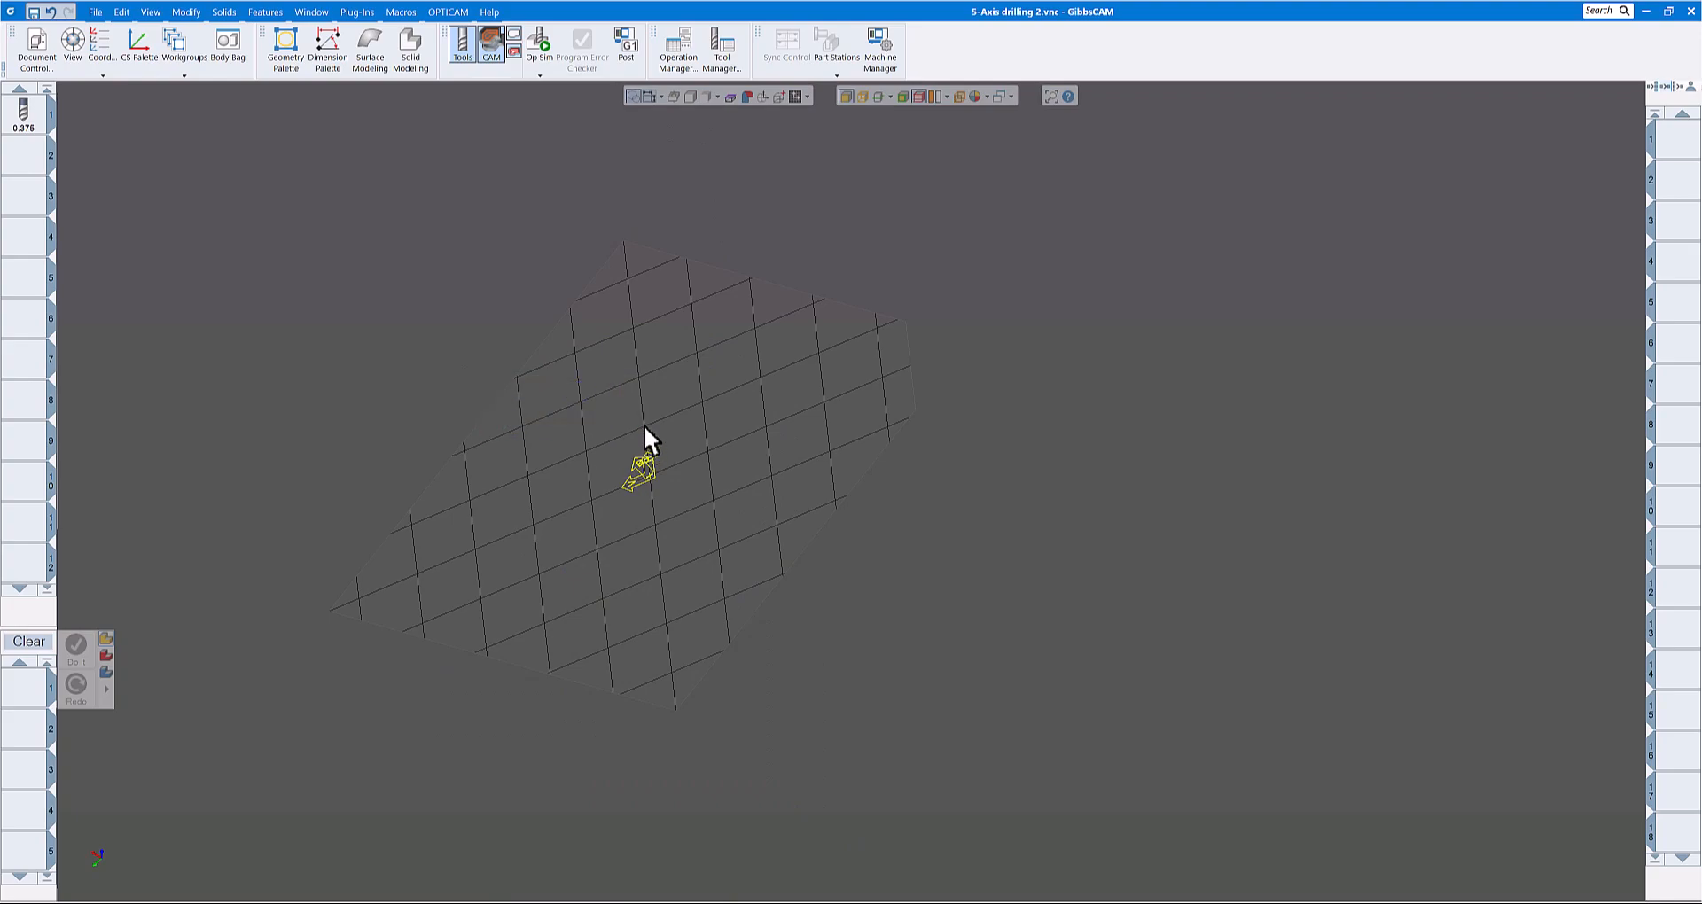
{"action": "left_click", "coordinate": [690, 95]}
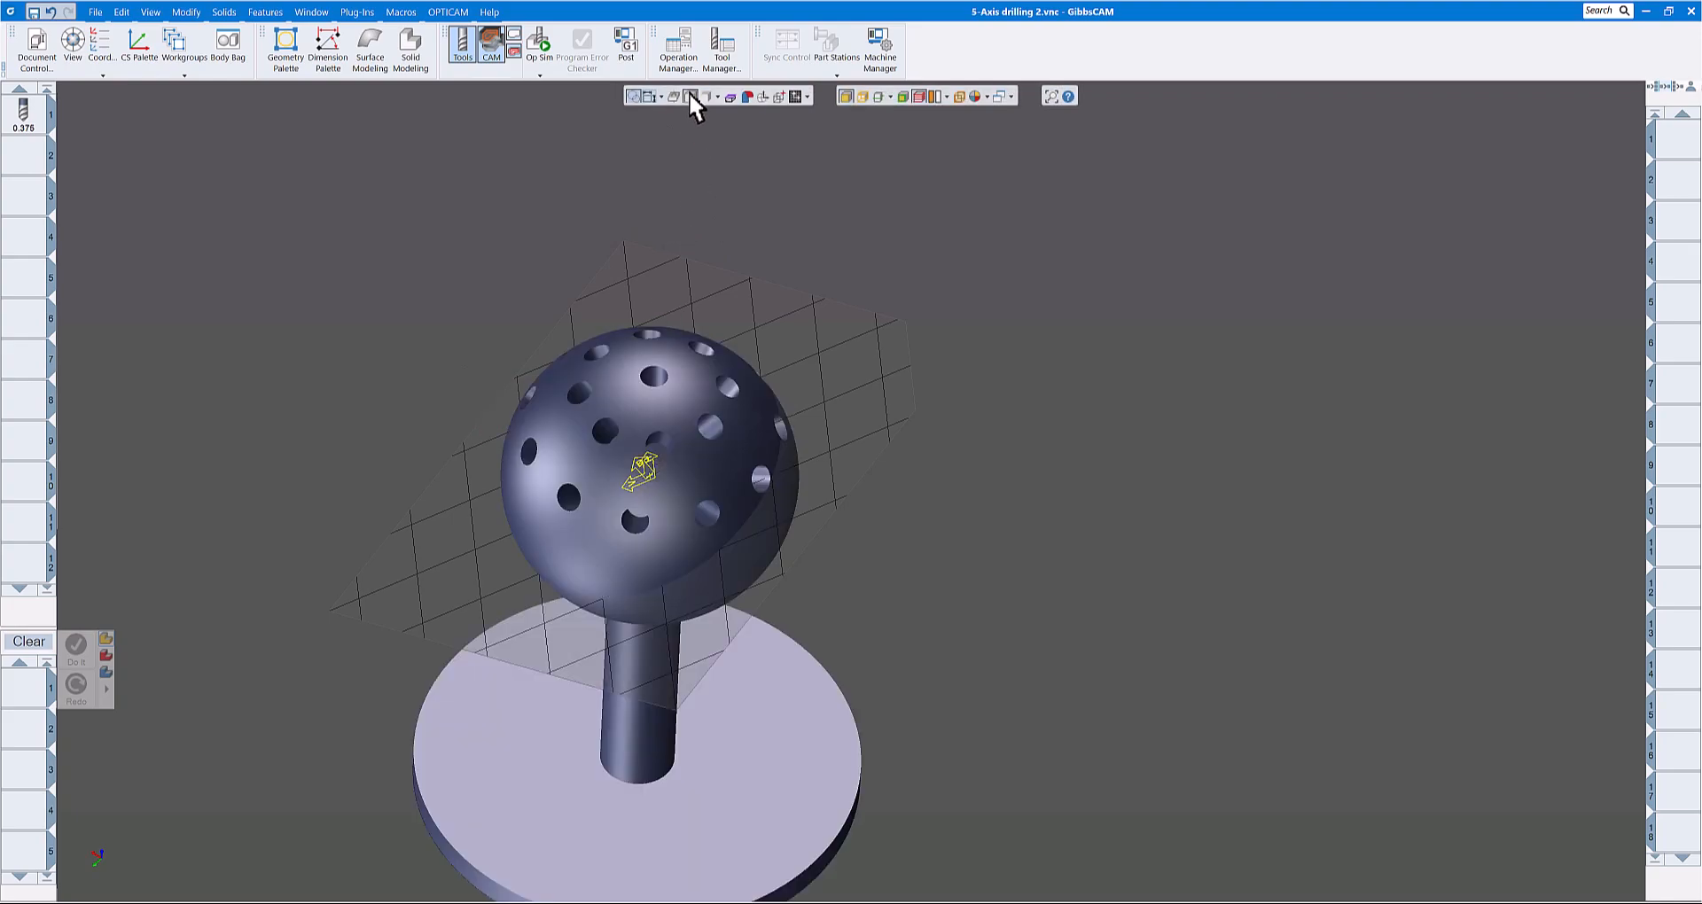
Step: Delete the User CS so only the XY plane remains, and close the coordinate system list
{"action": "left_click", "coordinate": [100, 44]}
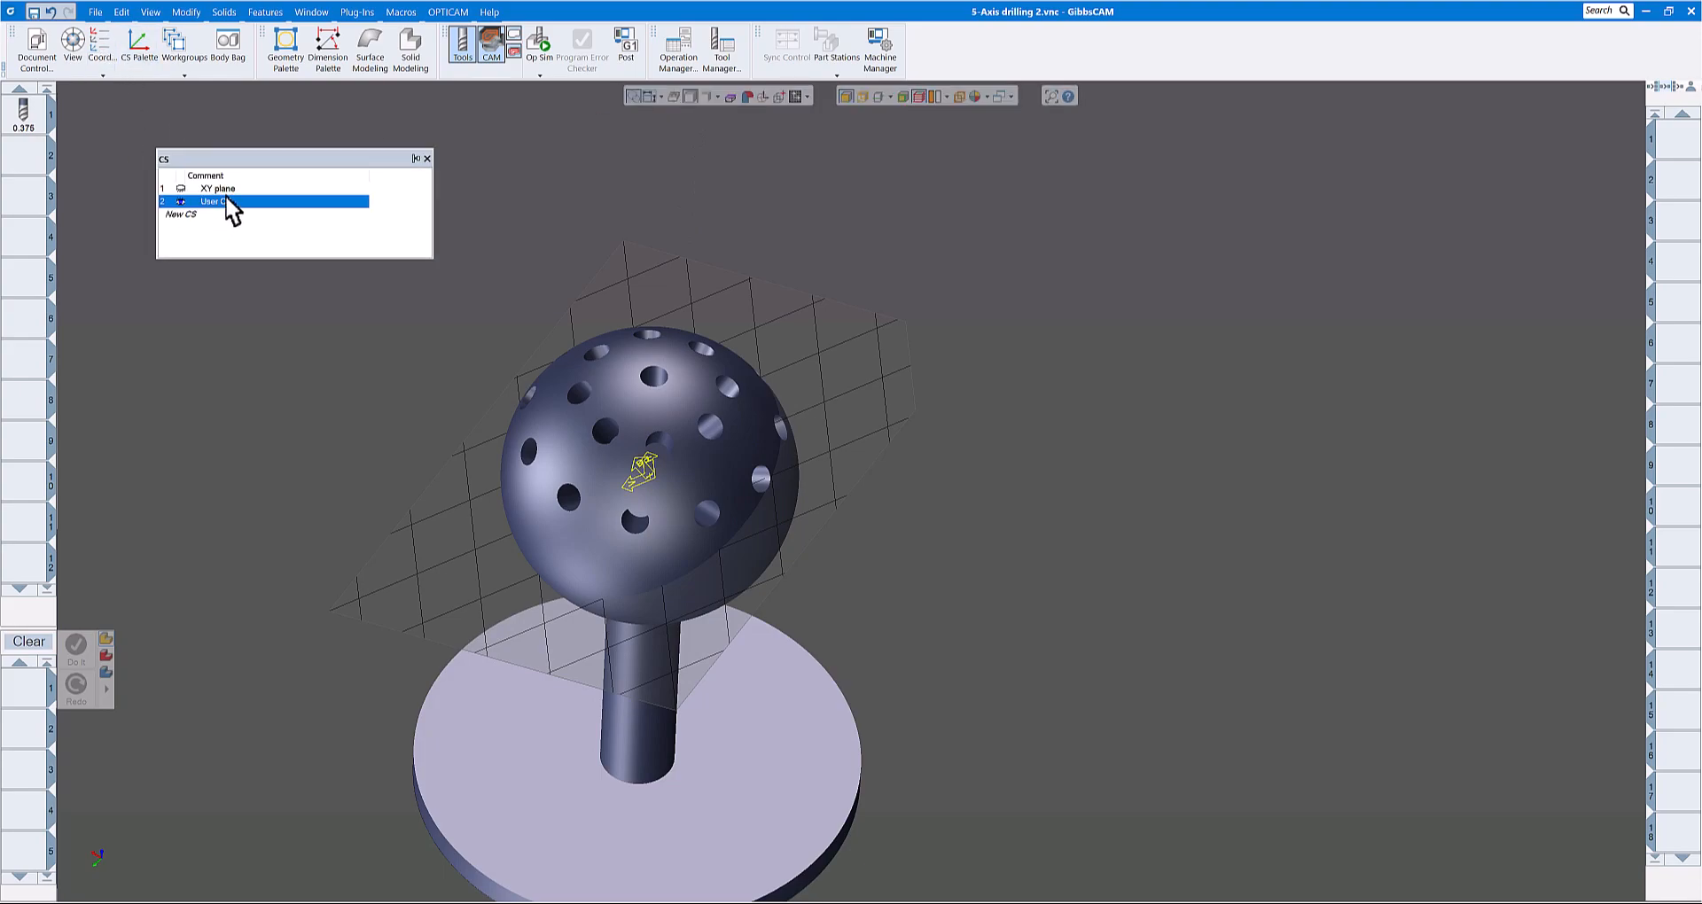
{"action": "left_click", "coordinate": [224, 190]}
{"action": "left_click", "coordinate": [228, 202]}
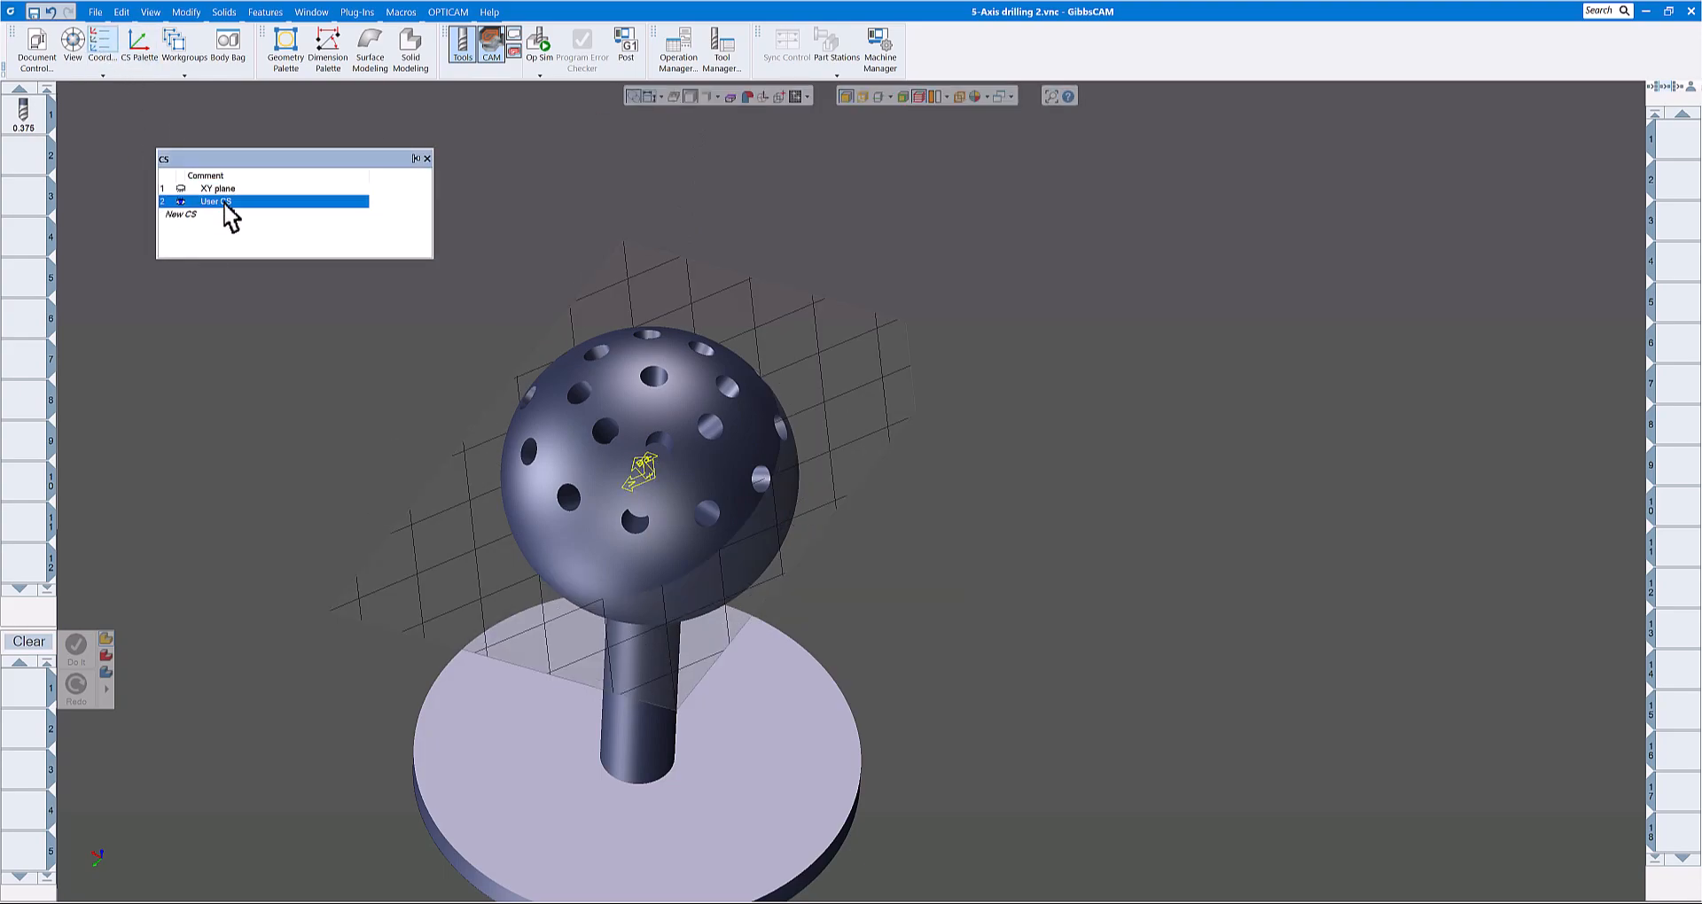
{"action": "key", "text": "Delete"}
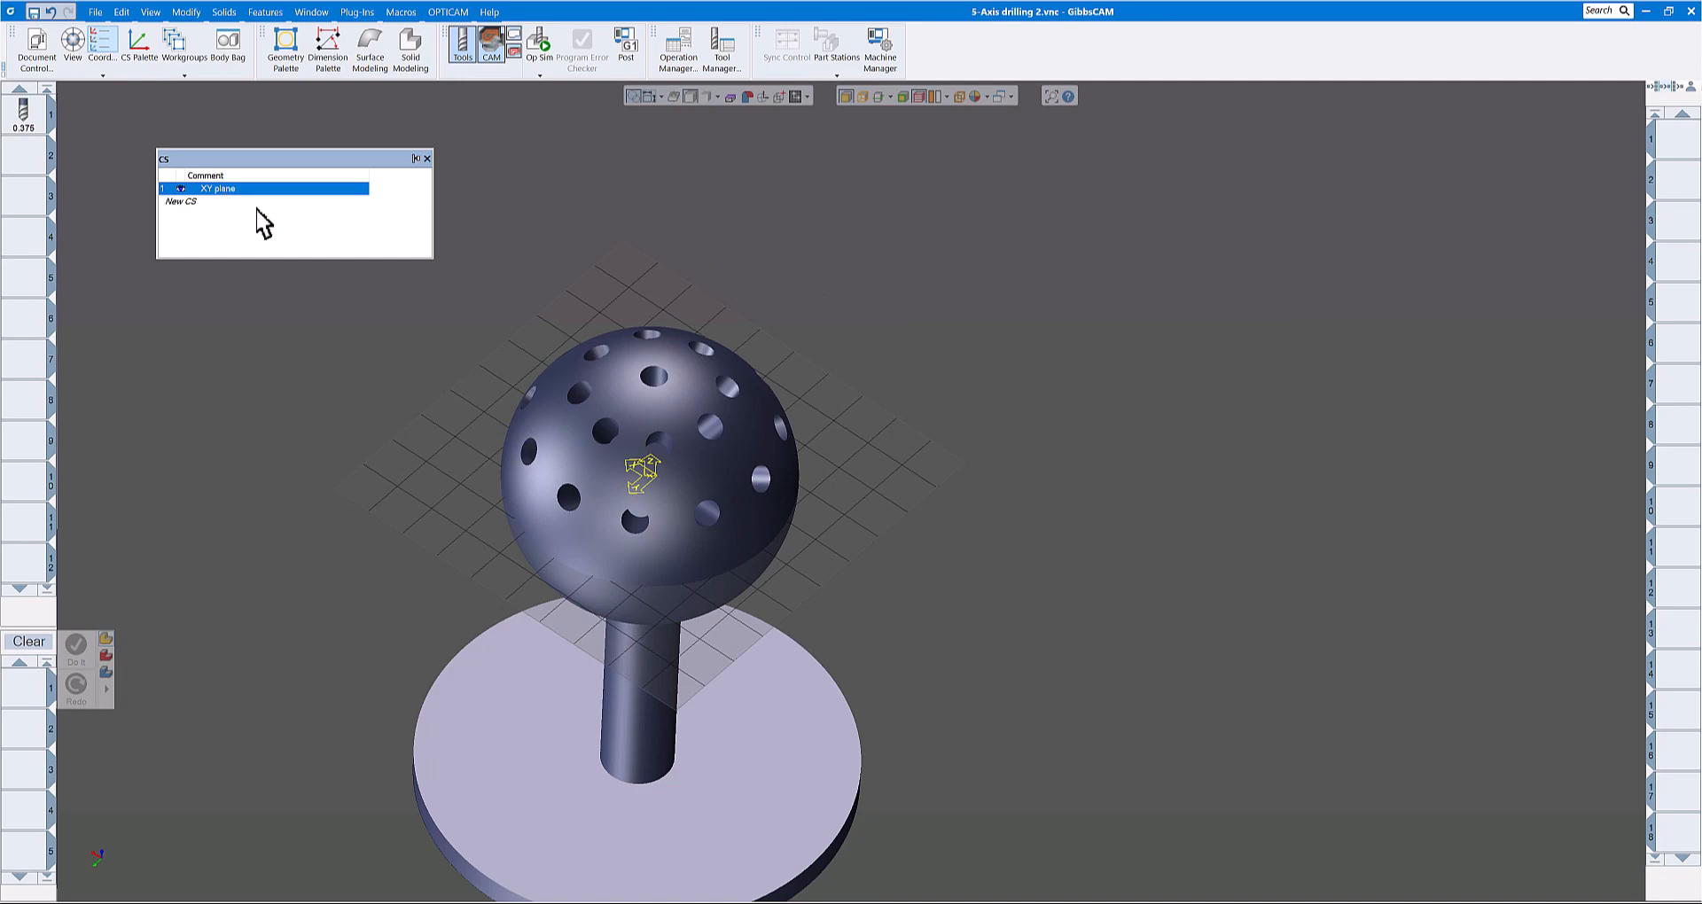
{"action": "left_click", "coordinate": [426, 159]}
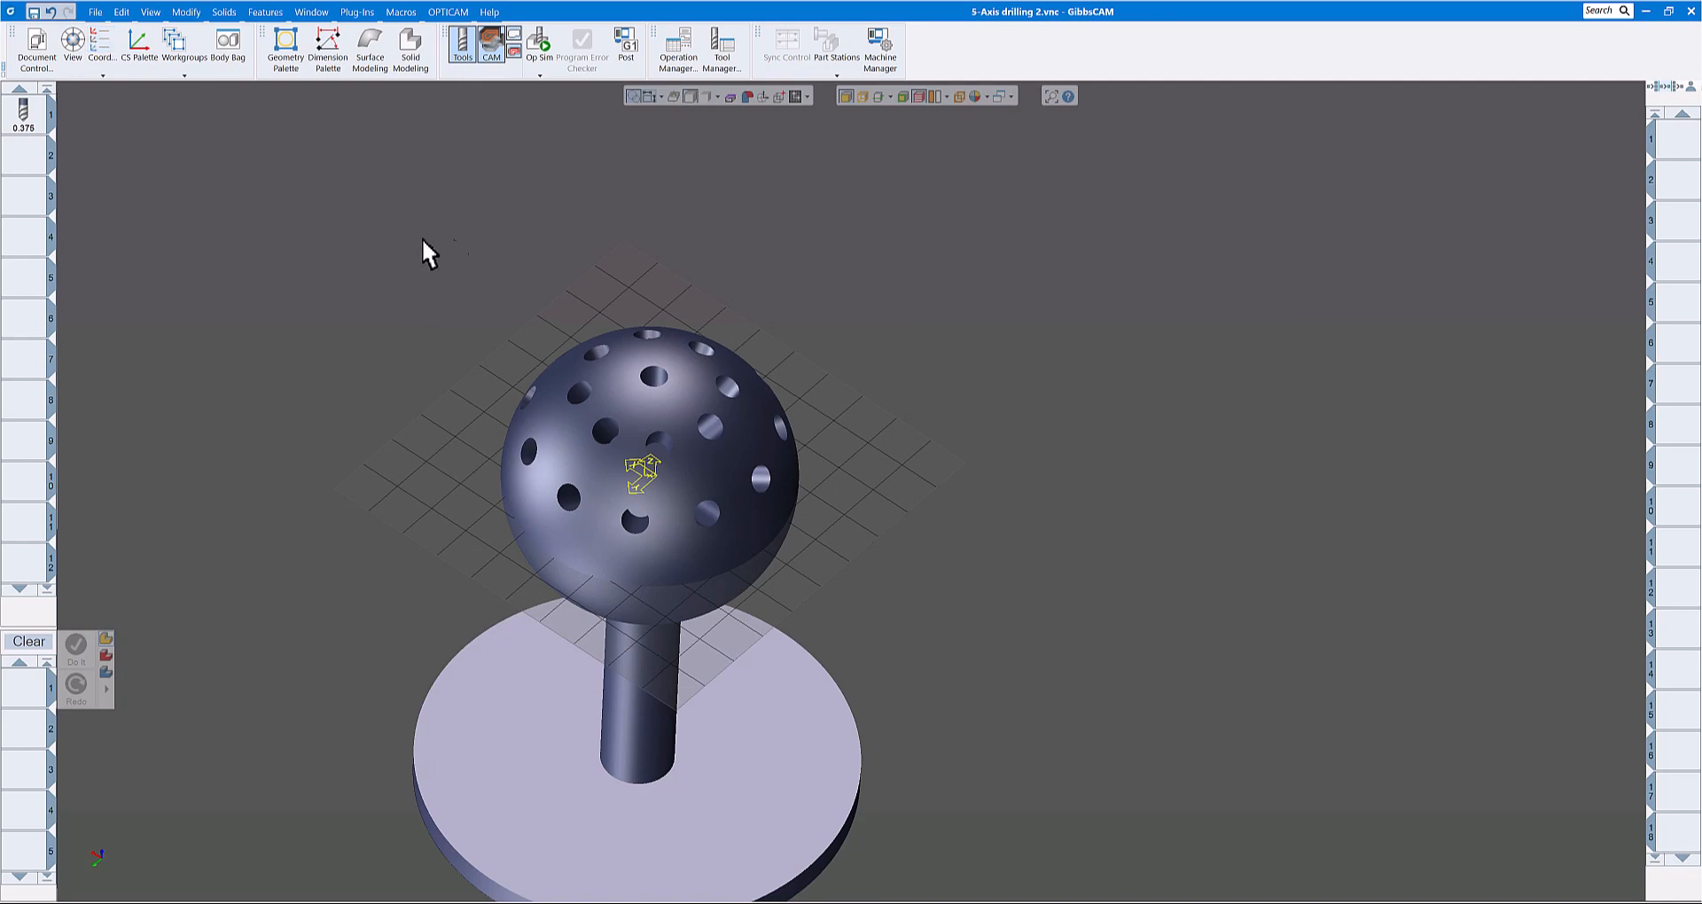
Step: Open the Hole Manager and delete all its existing hole features
{"action": "left_click", "coordinate": [266, 11]}
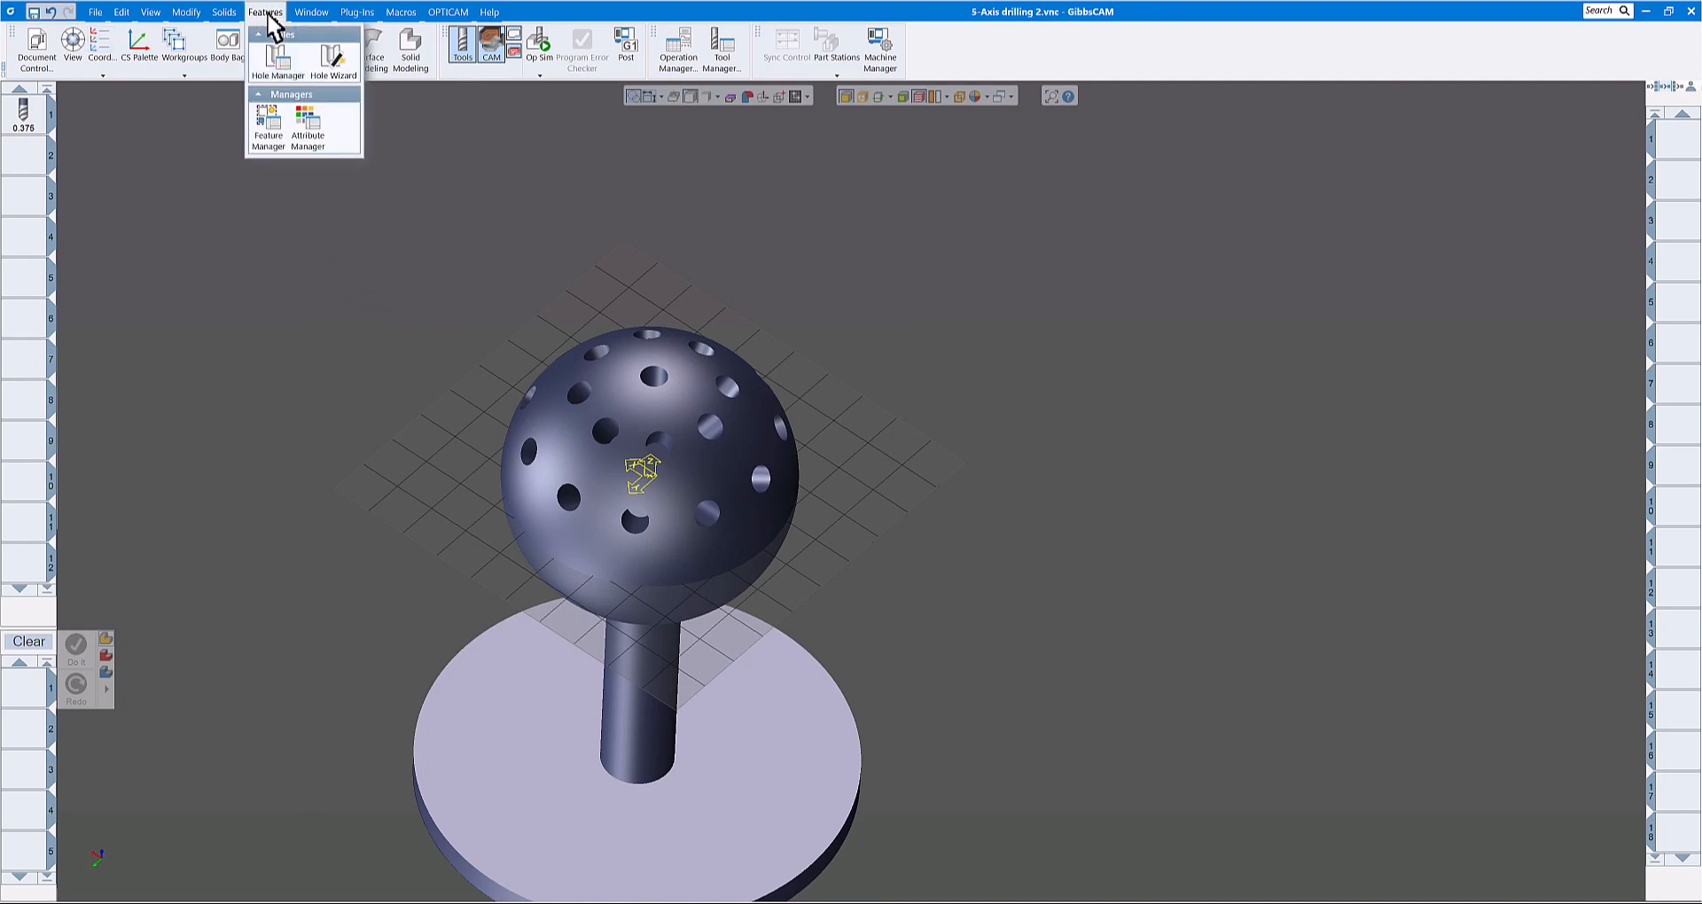
{"action": "left_click", "coordinate": [284, 64]}
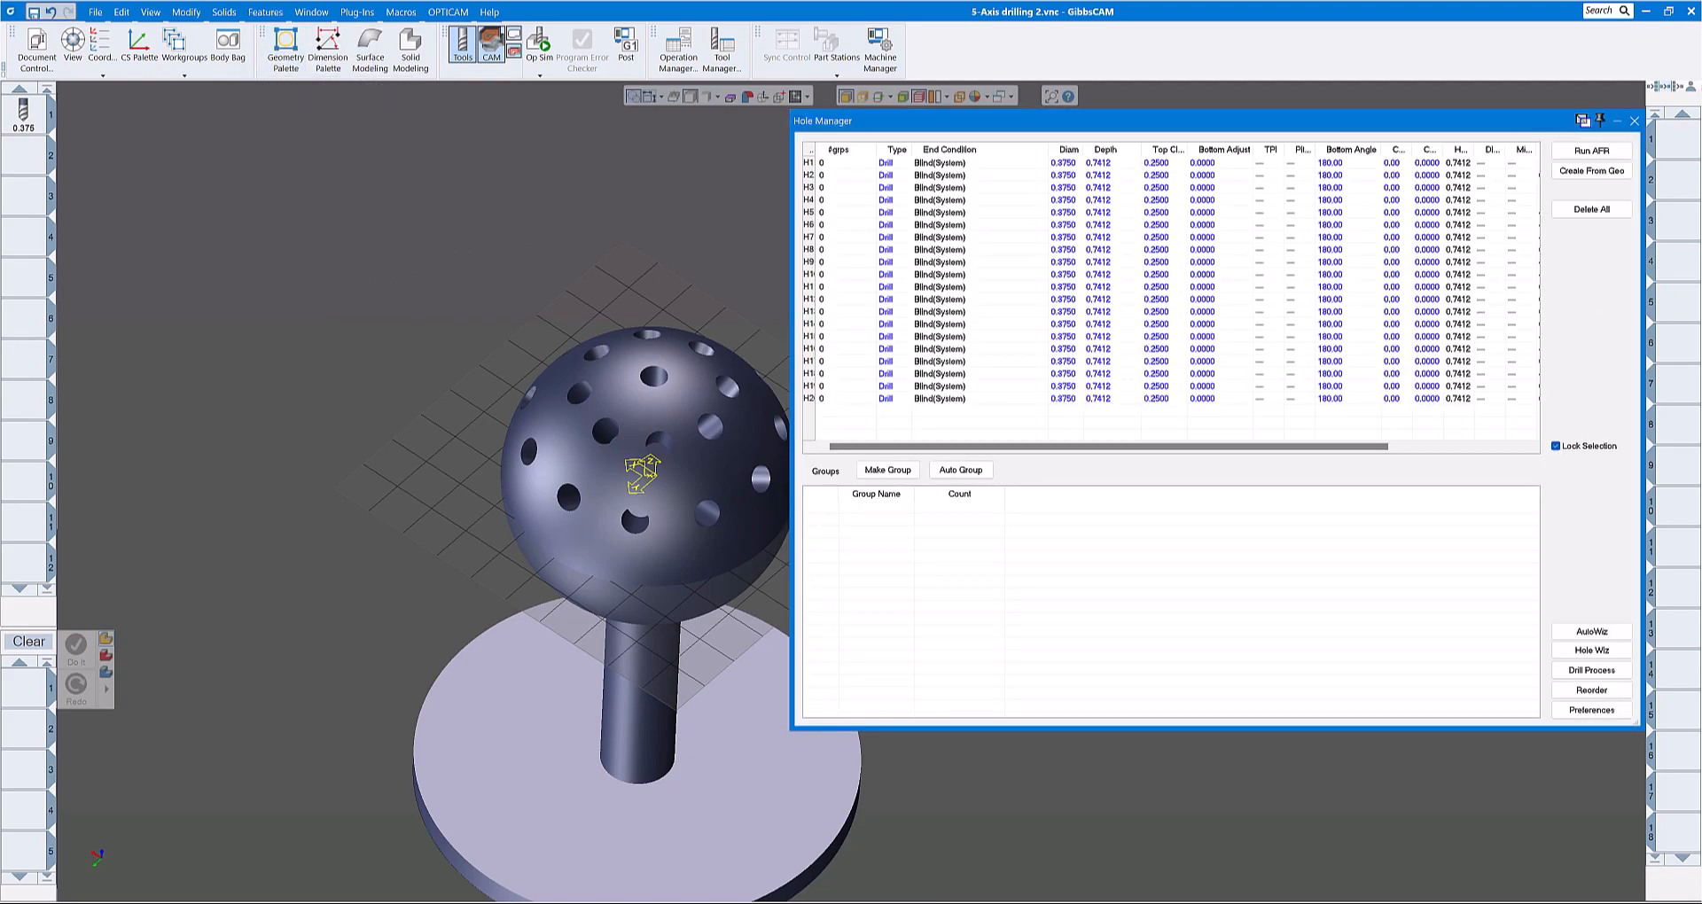
{"action": "left_click", "coordinate": [1587, 211]}
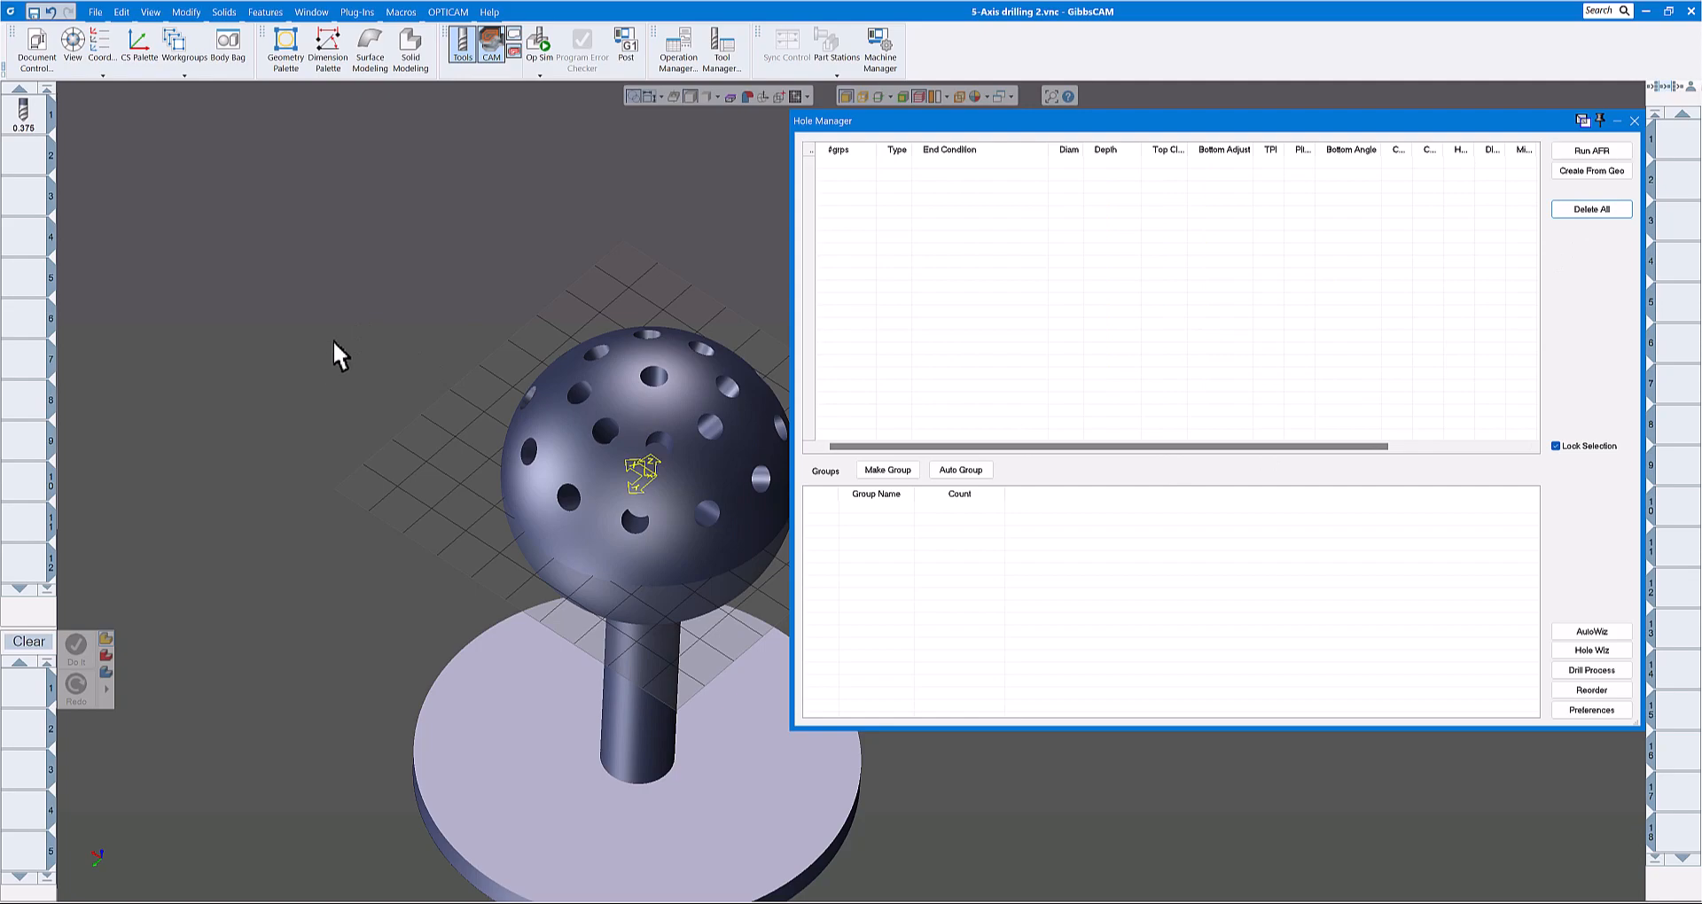
Step: Select the whole ball-and-base solid and run automatic feature recognition on it for all holes
{"action": "middle_click_drag", "start_coordinate": [468, 328], "coordinate": [510, 387]}
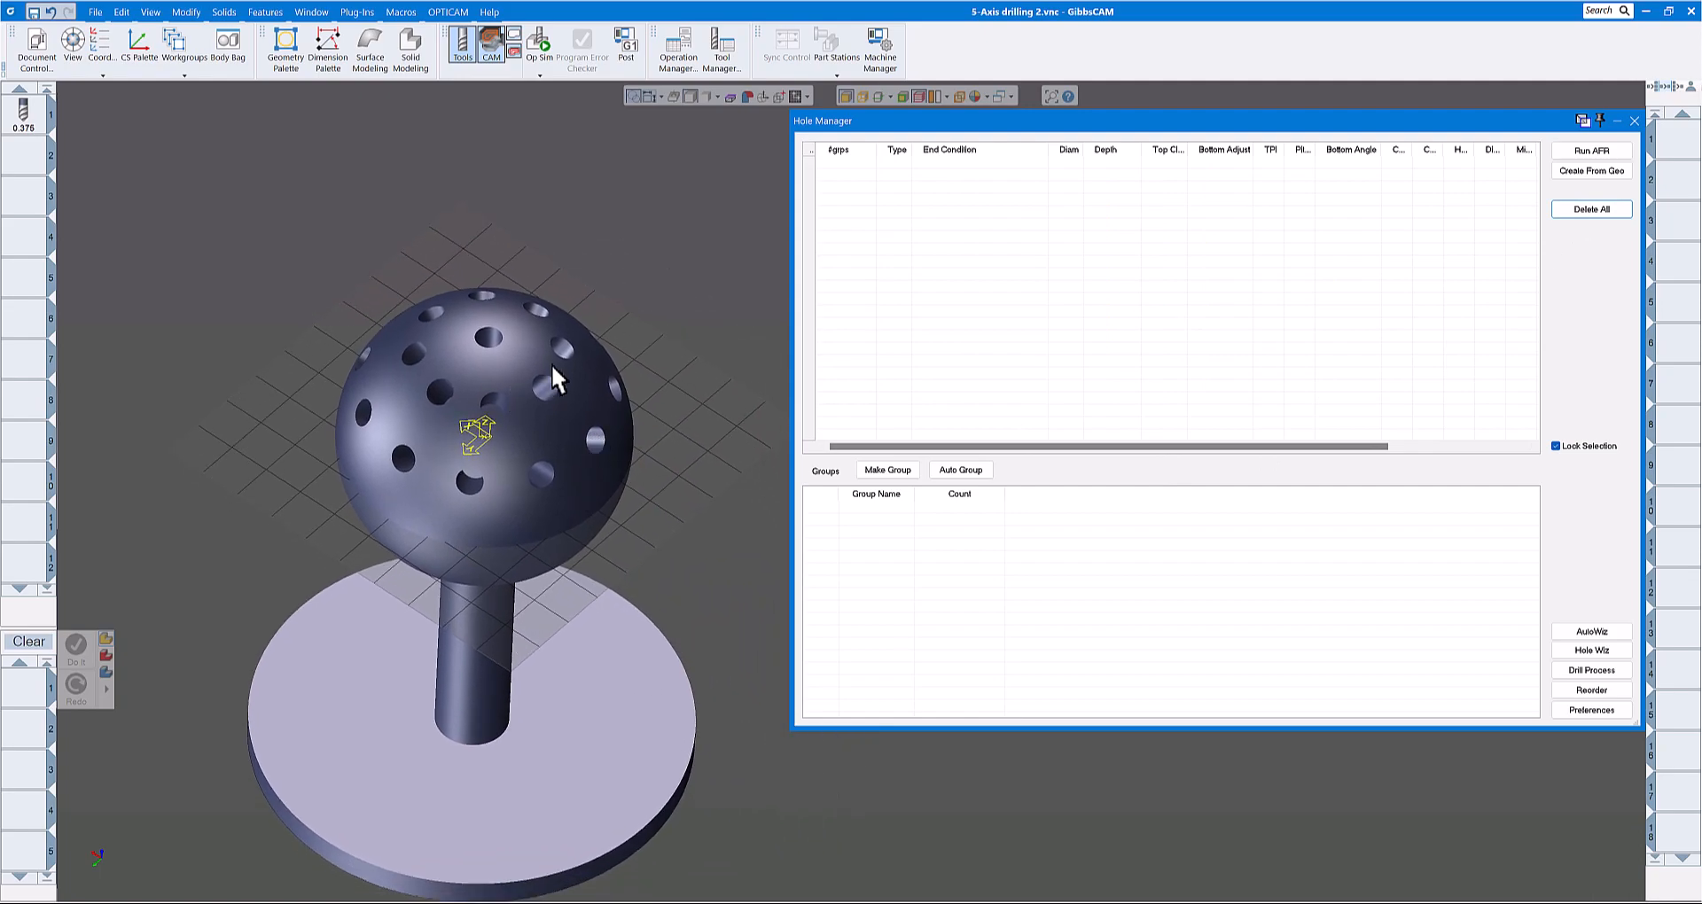
{"action": "left_click", "coordinate": [524, 367]}
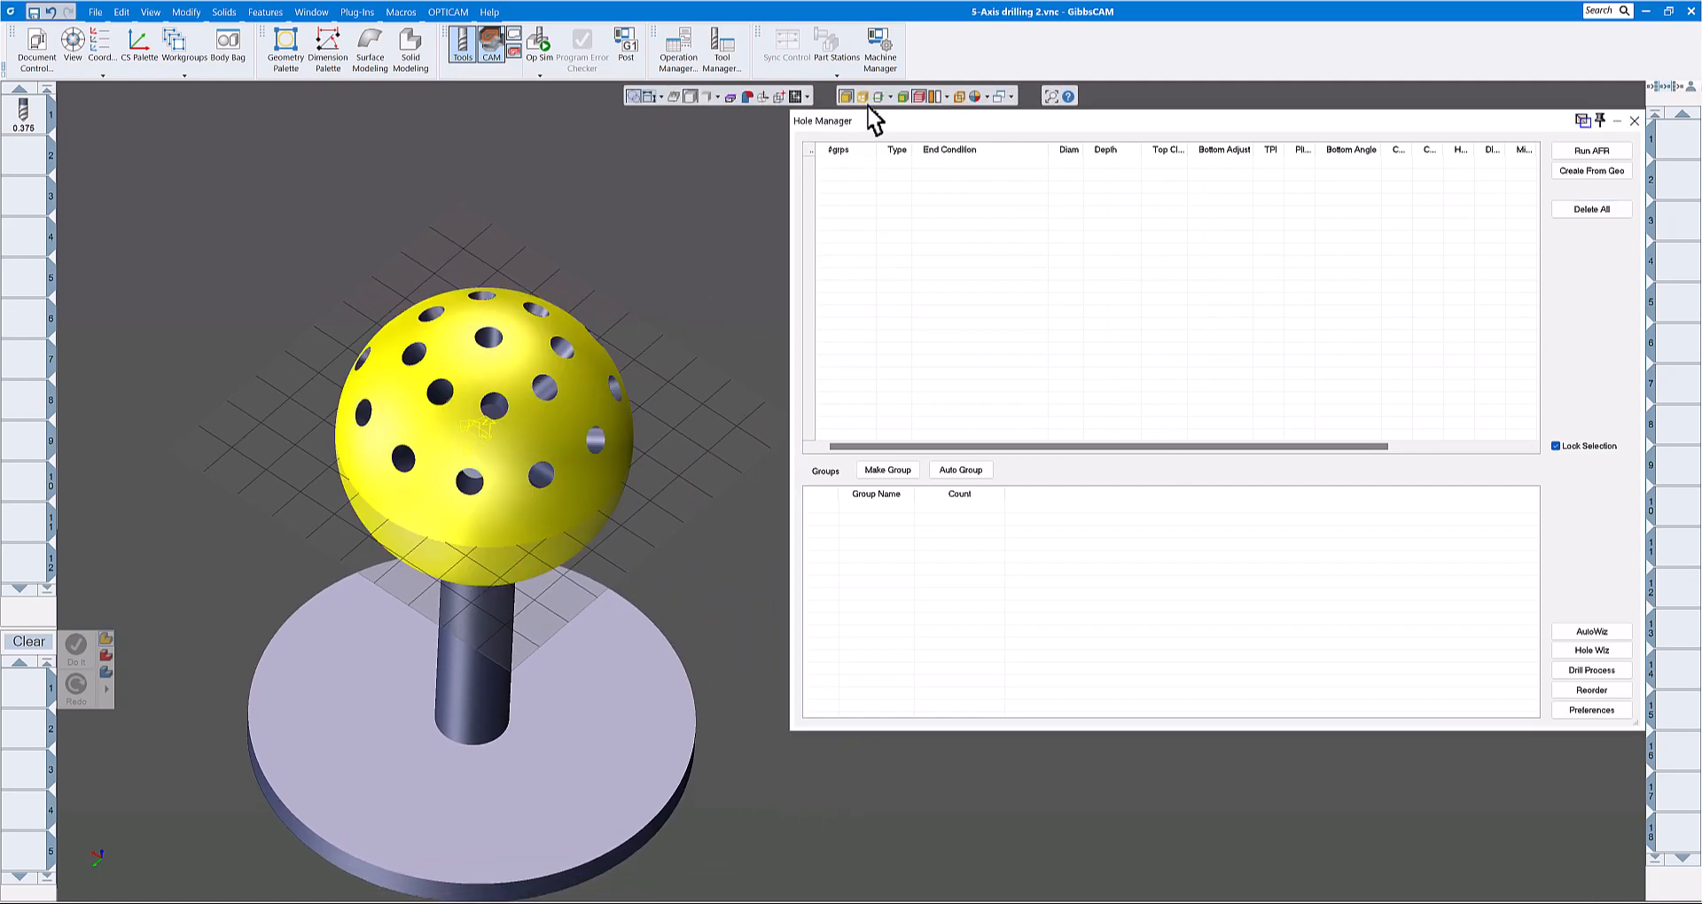
{"action": "double_click", "coordinate": [558, 444]}
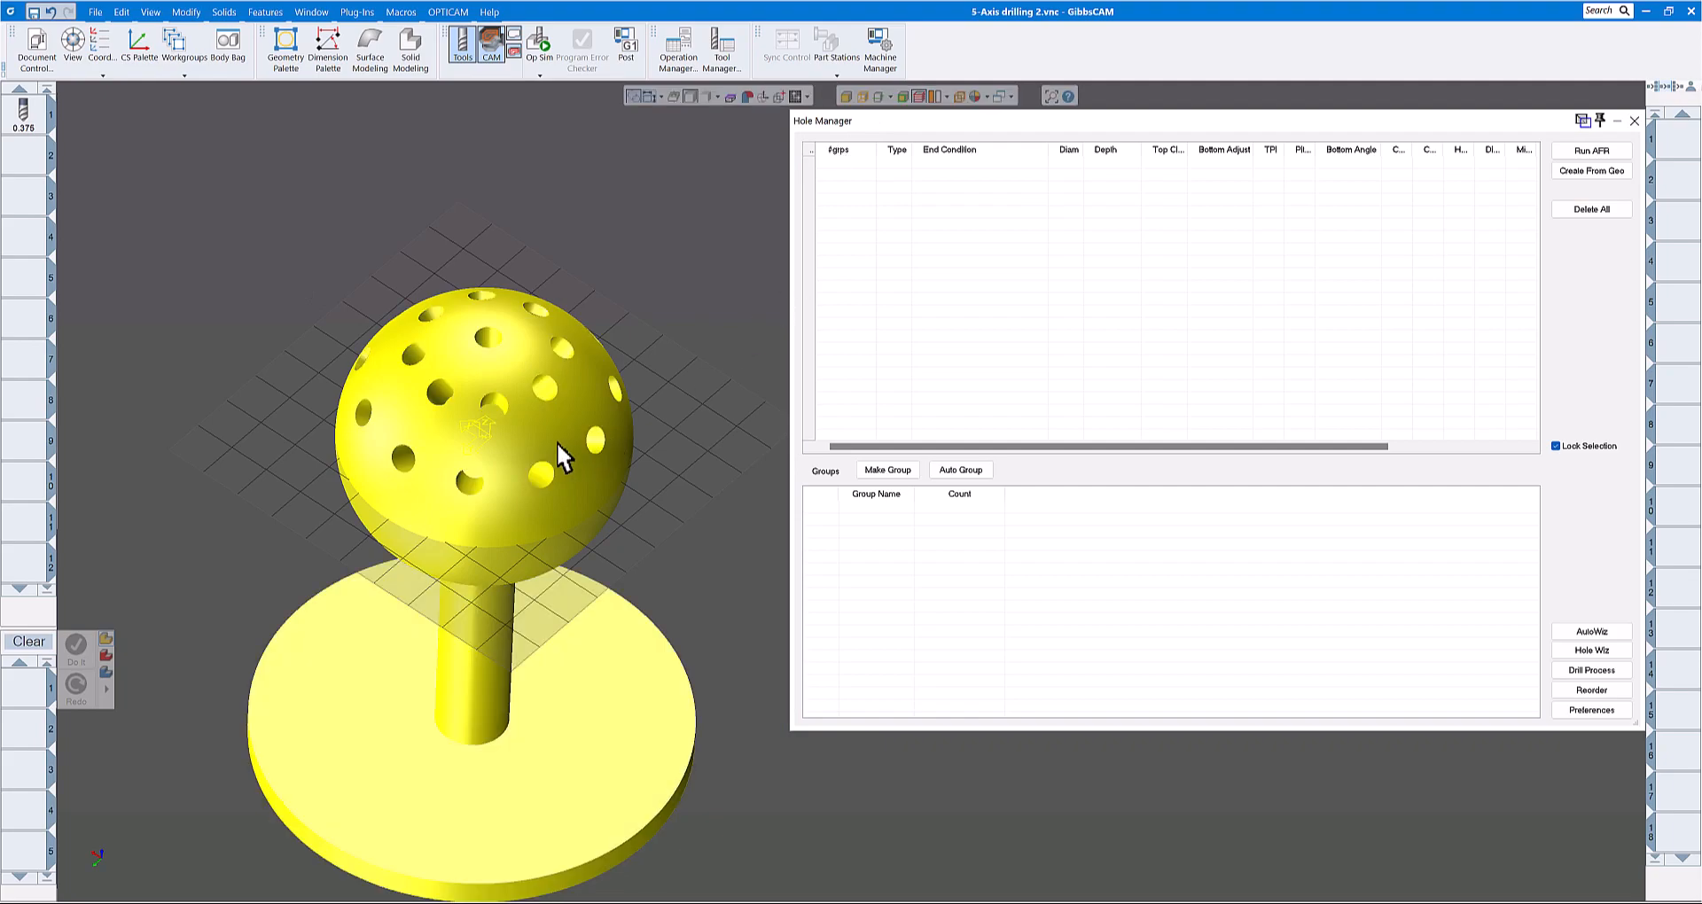
{"action": "left_click", "coordinate": [1592, 152]}
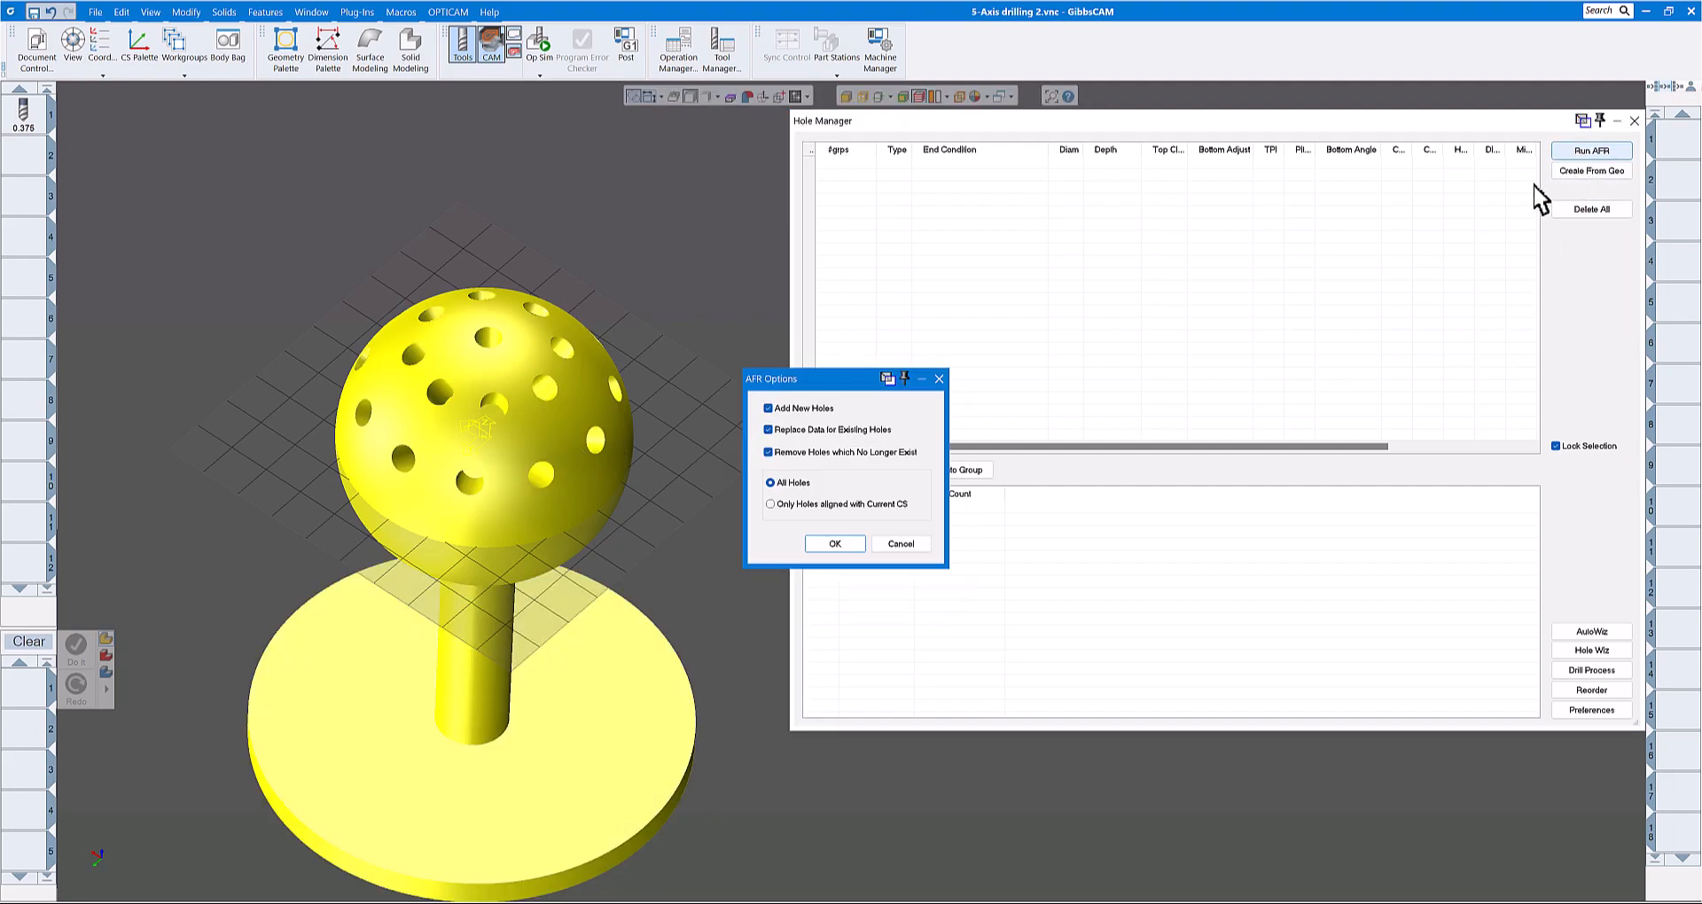
{"action": "left_click", "coordinate": [819, 544]}
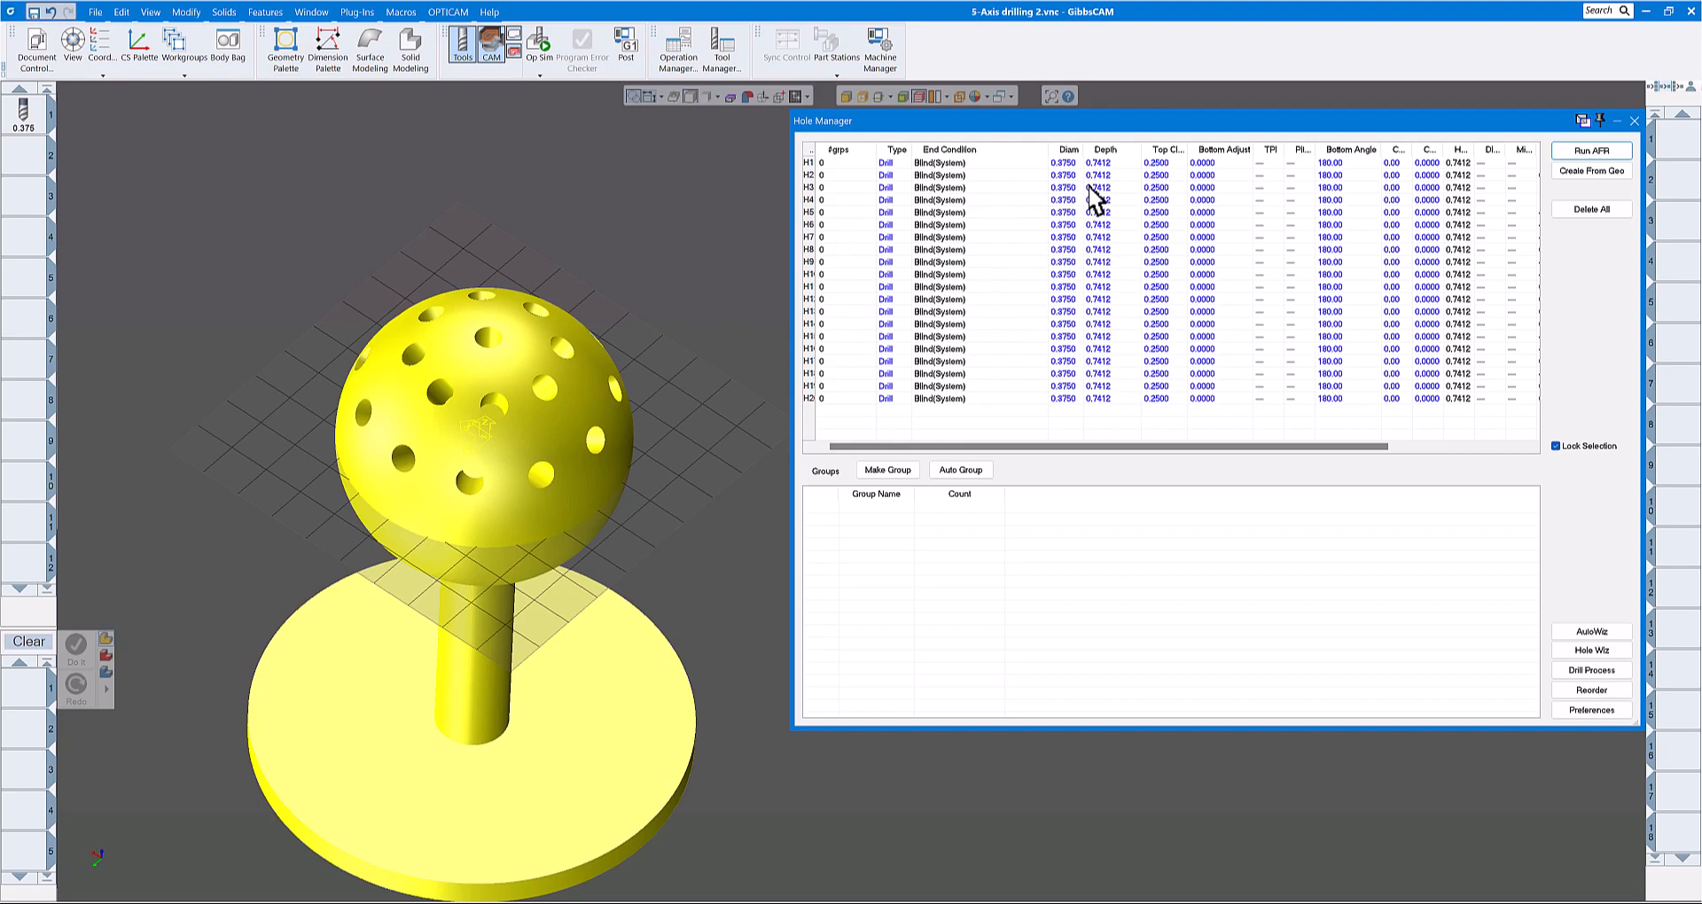
Step: Examine the recognised holes' depth, clearance and coordinate data and the Hole Manager preferences
{"action": "scroll", "coordinate": [1108, 337], "scroll_direction": "right", "scroll_amount": 4}
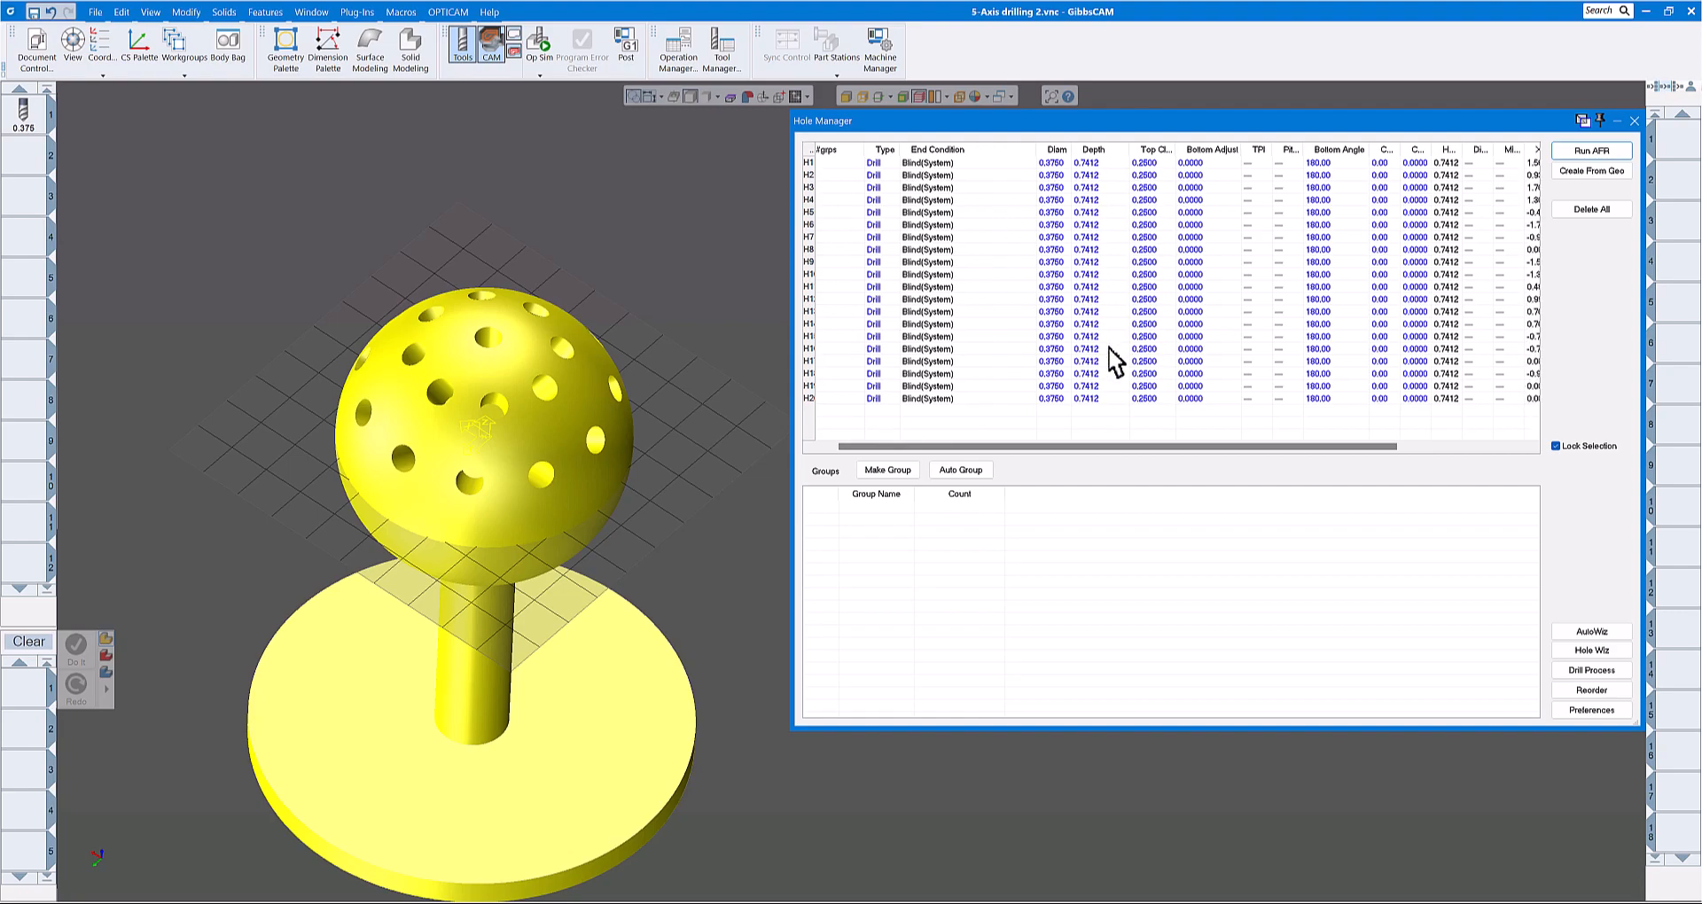
{"action": "scroll", "coordinate": [1099, 337], "scroll_direction": "right", "scroll_amount": 4}
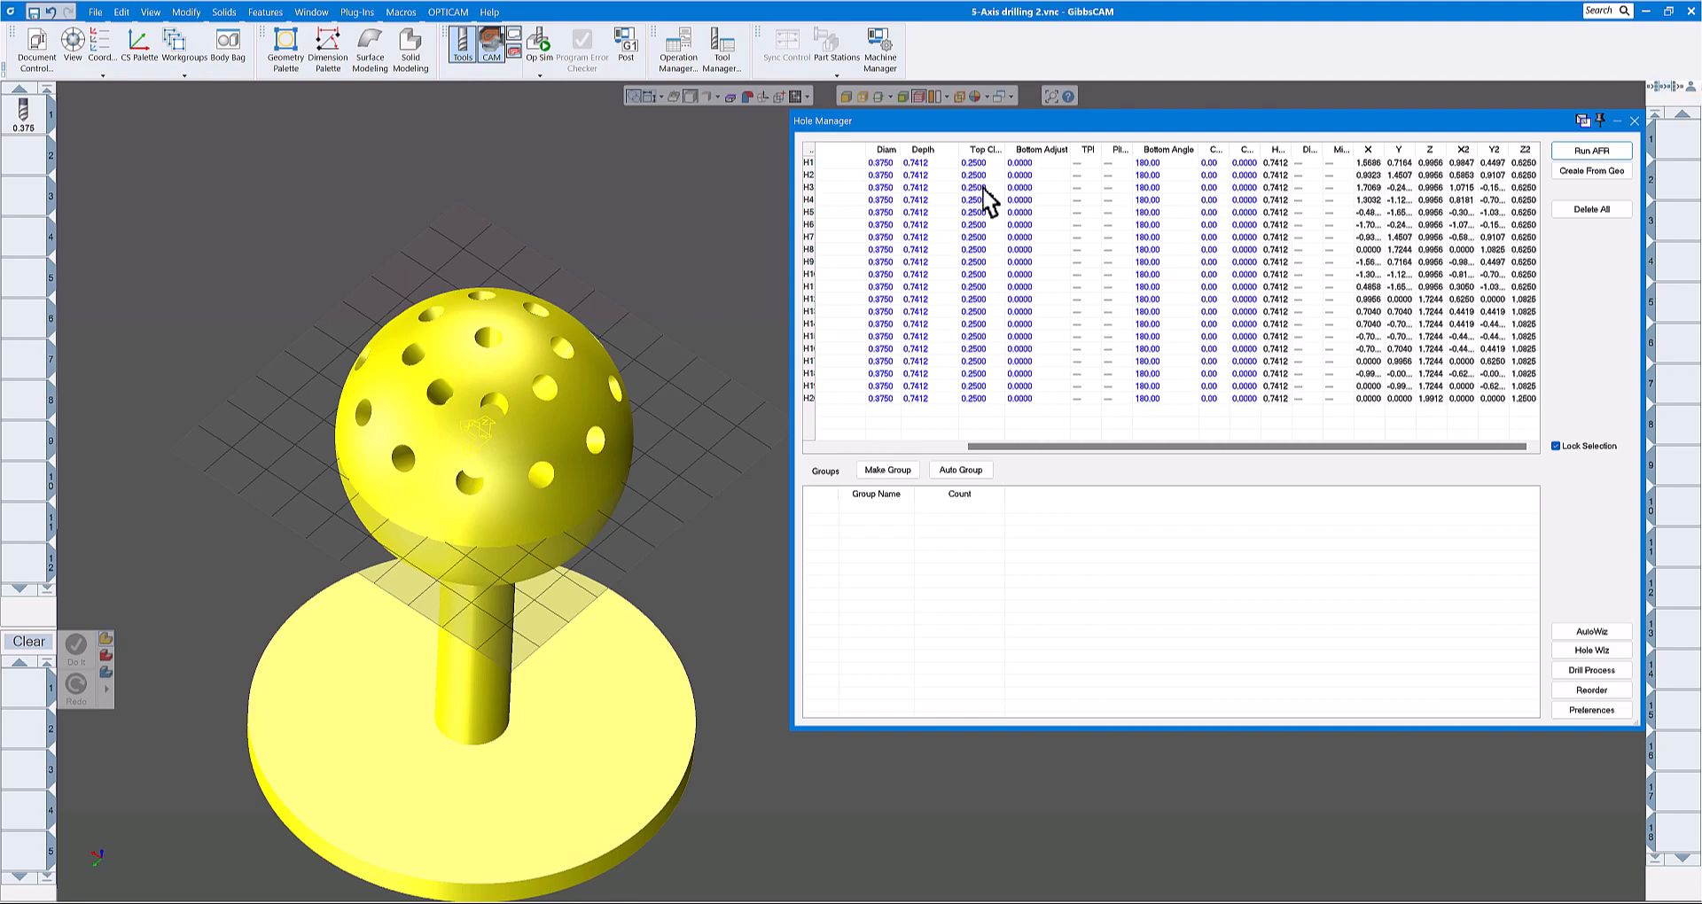
{"action": "left_click", "coordinate": [1587, 712]}
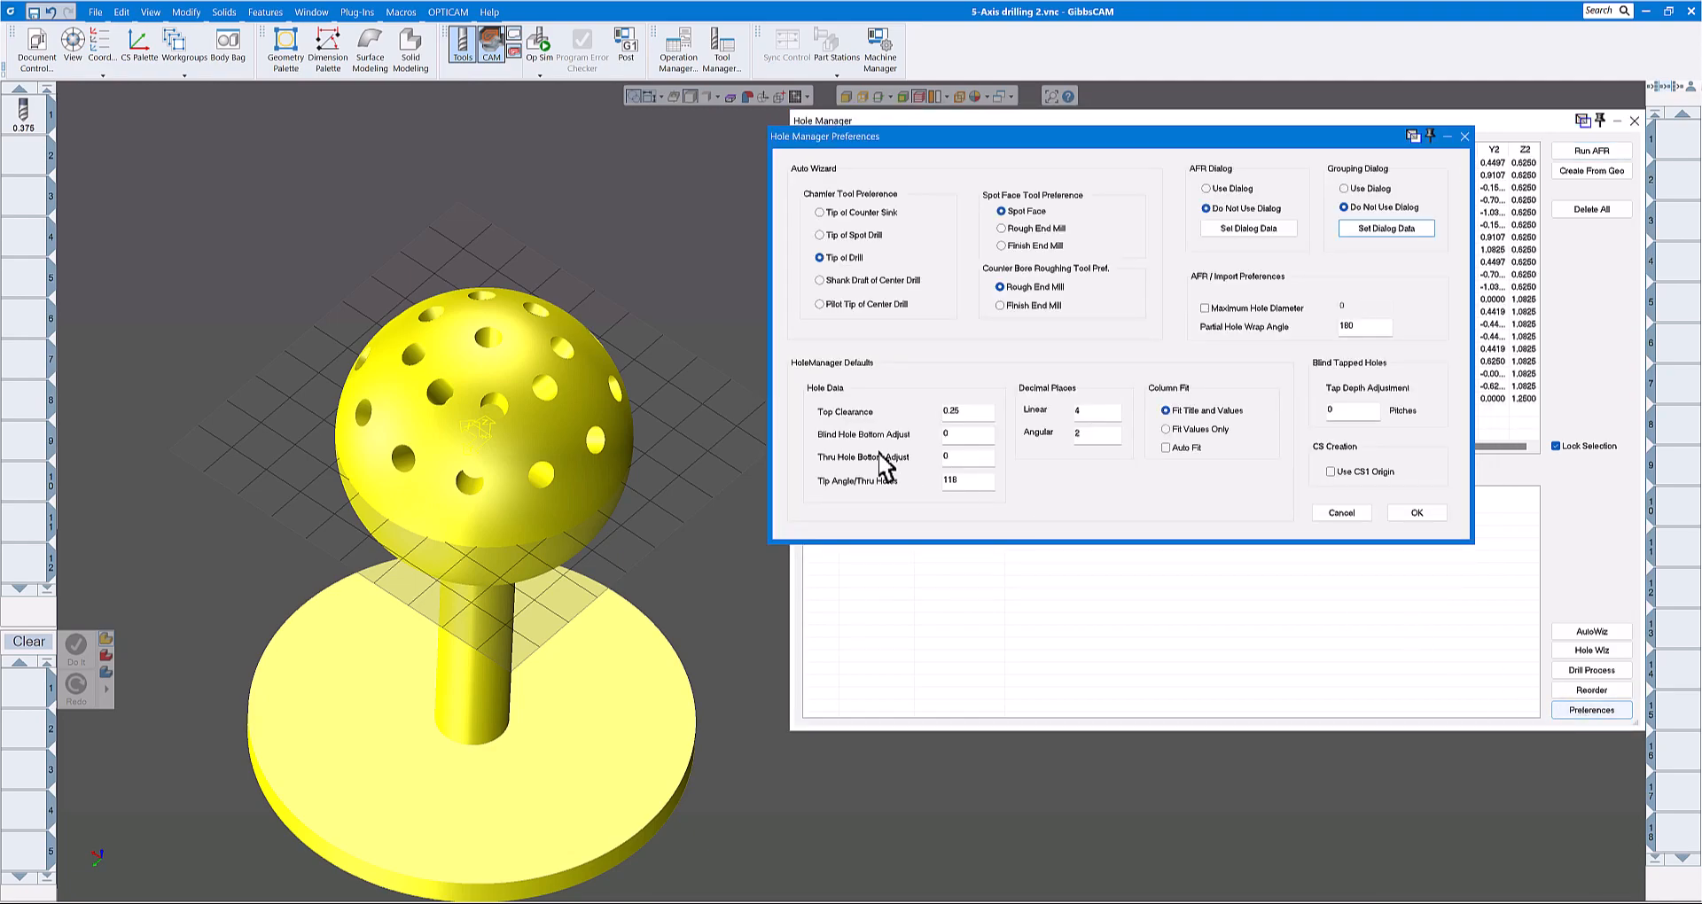
{"action": "left_click", "coordinate": [1464, 137]}
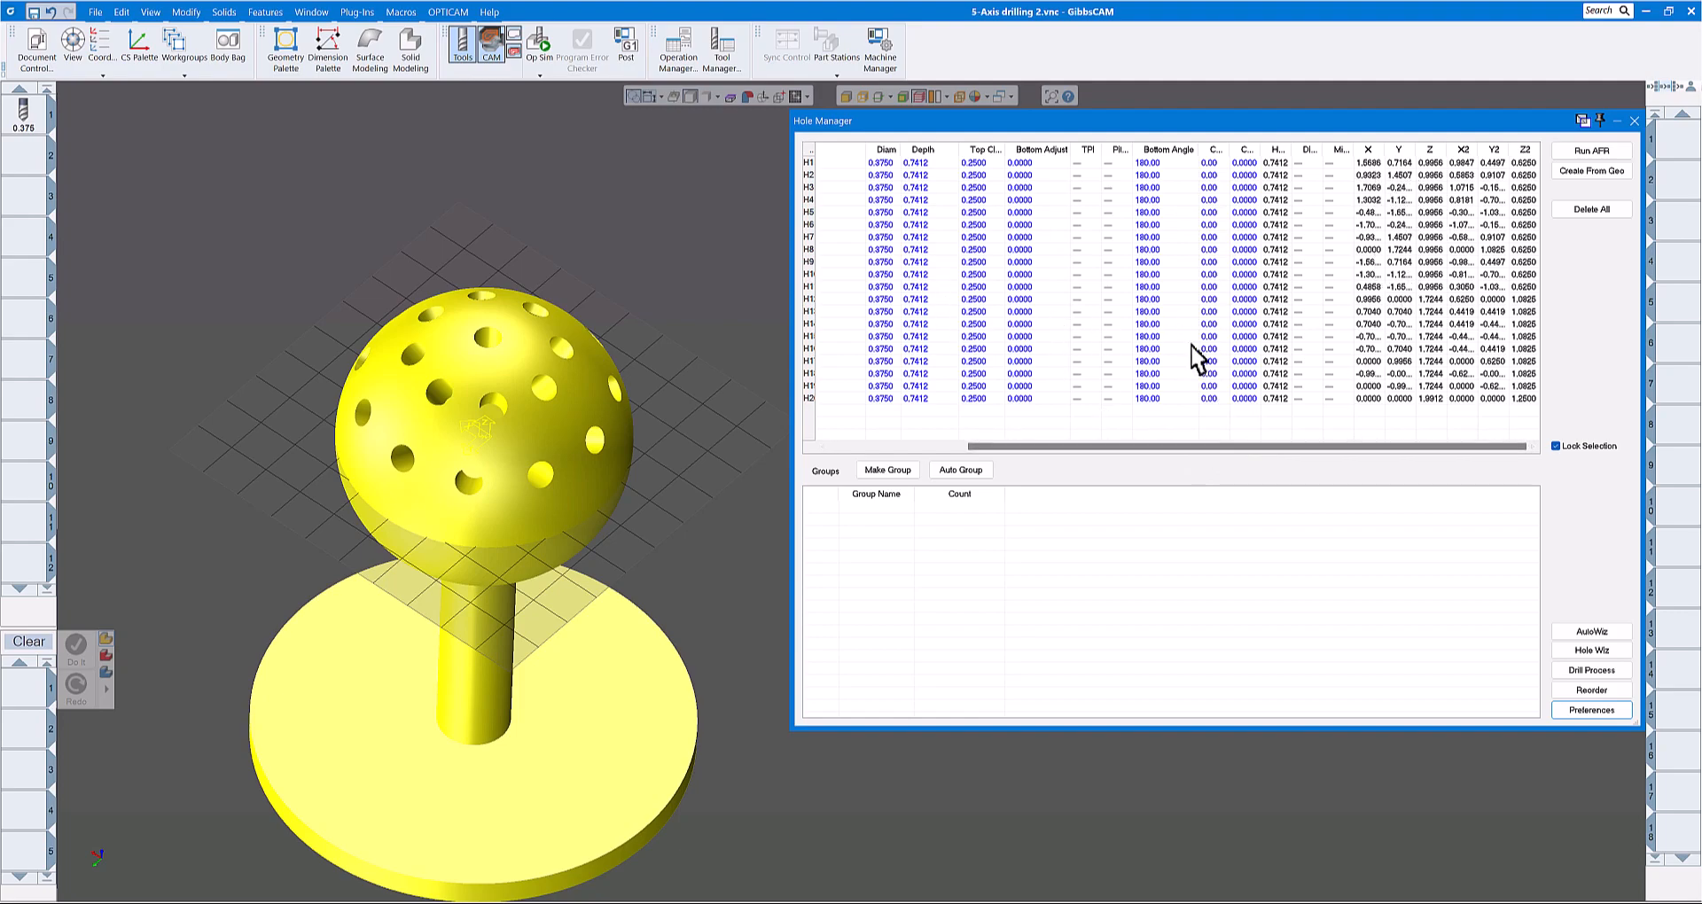
Step: Deselect the solid and auto-group the recognised holes by process parameters with an angular tolerance of 0.5 and a linear tolerance of 0.01
{"action": "left_click", "coordinate": [726, 317]}
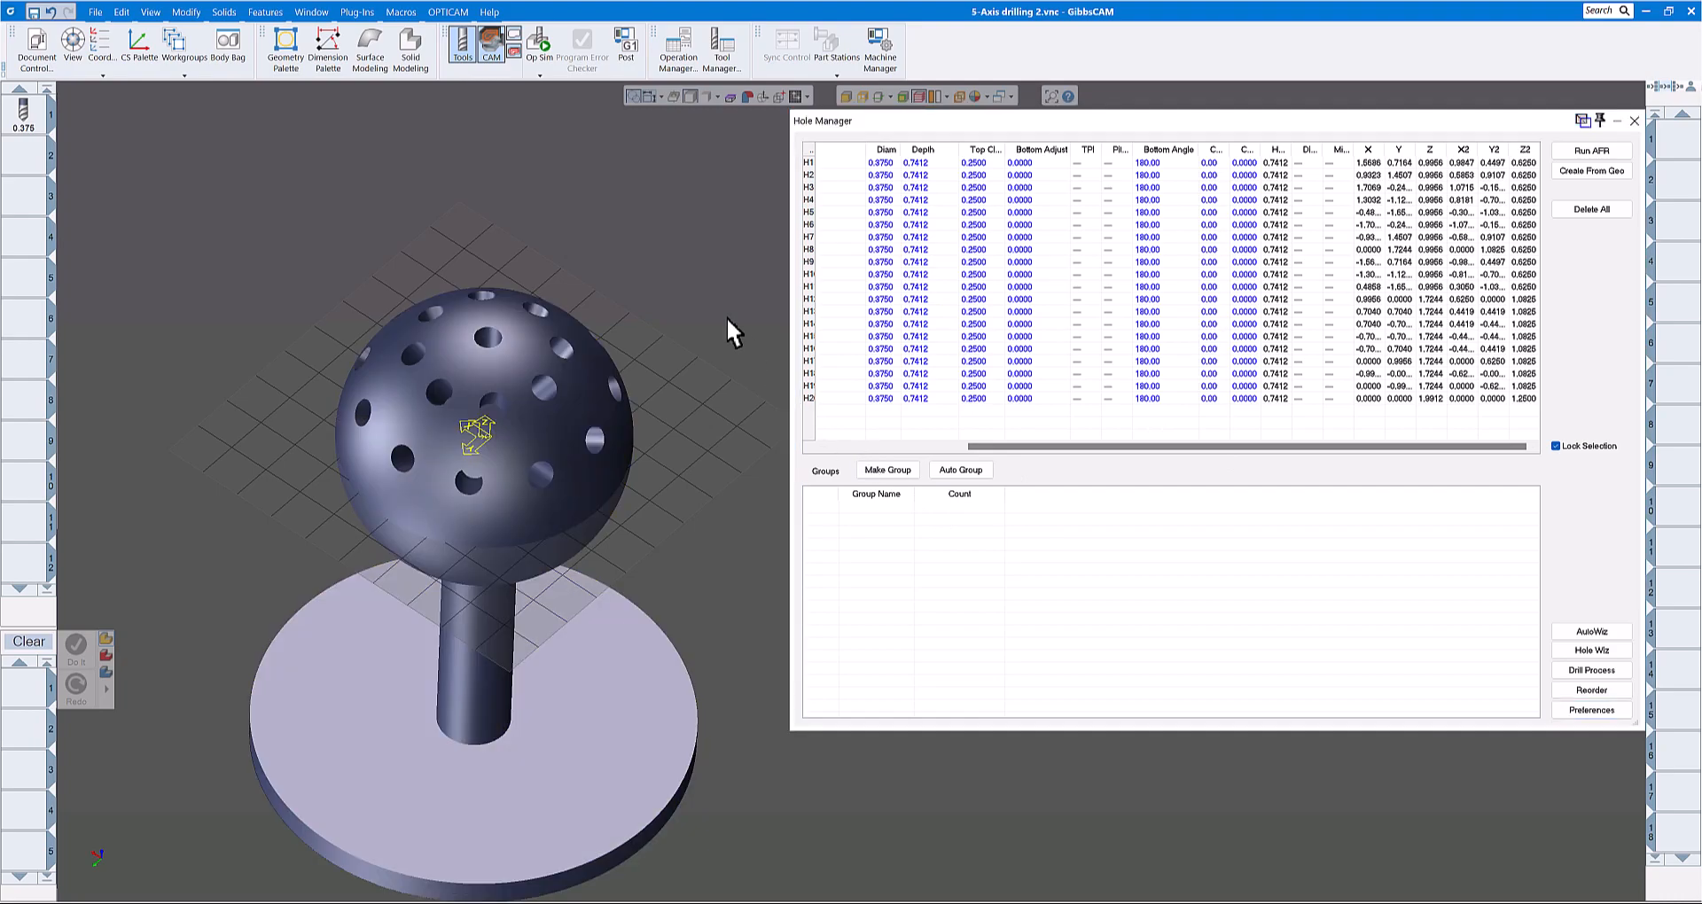
{"action": "left_click", "coordinate": [969, 472]}
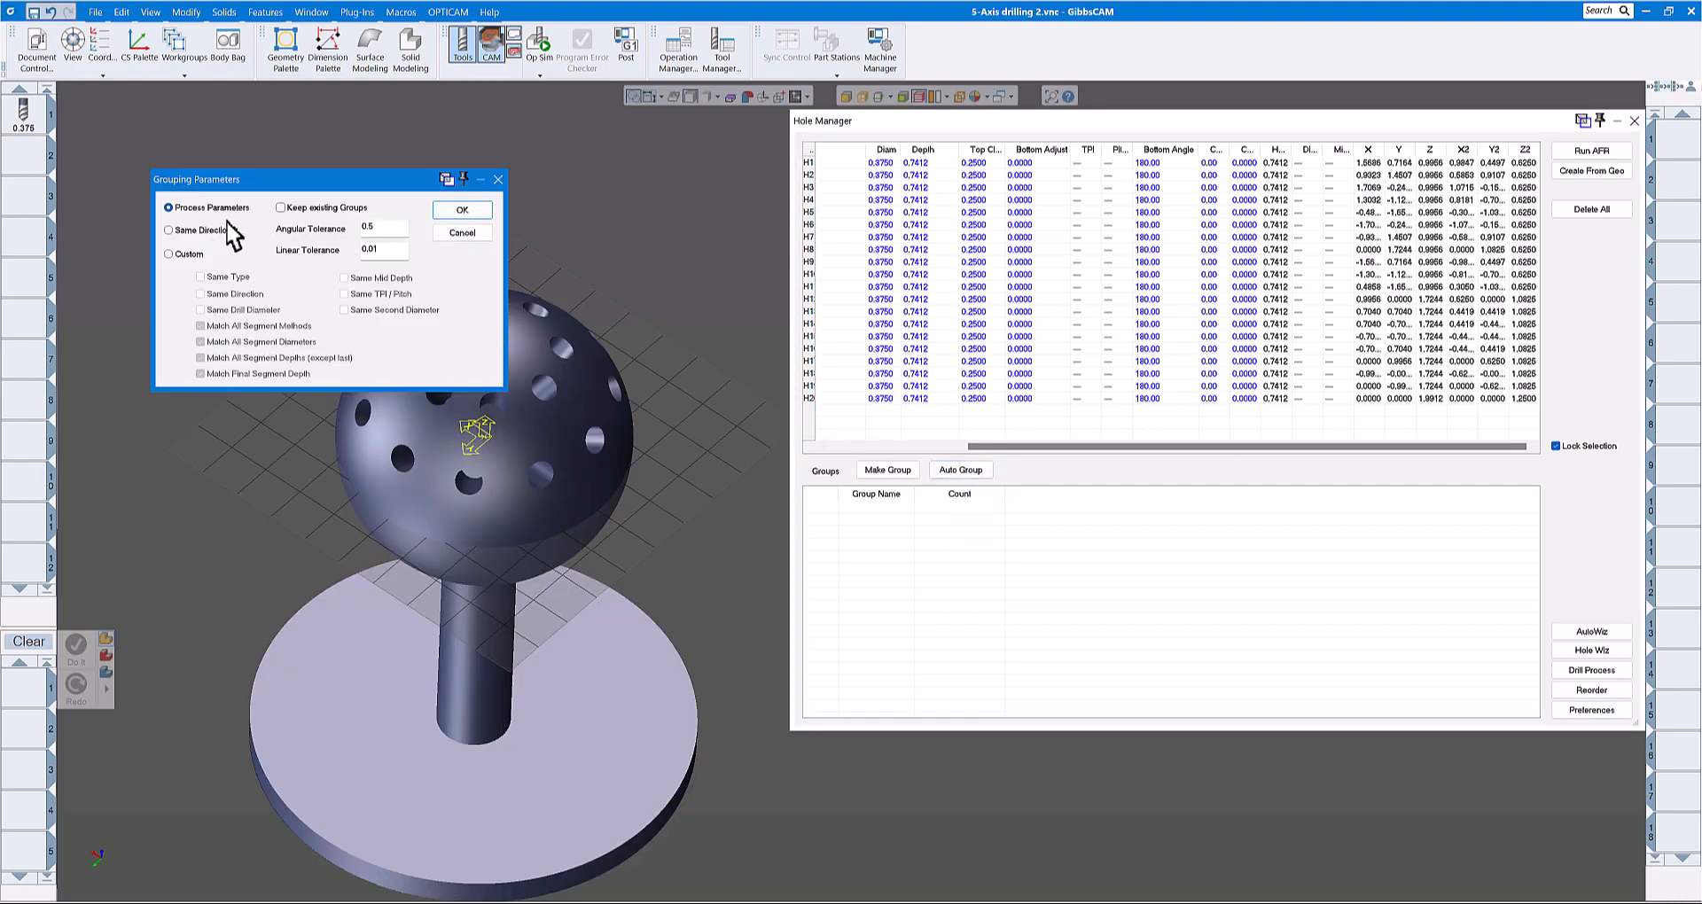
{"action": "left_click", "coordinate": [462, 211]}
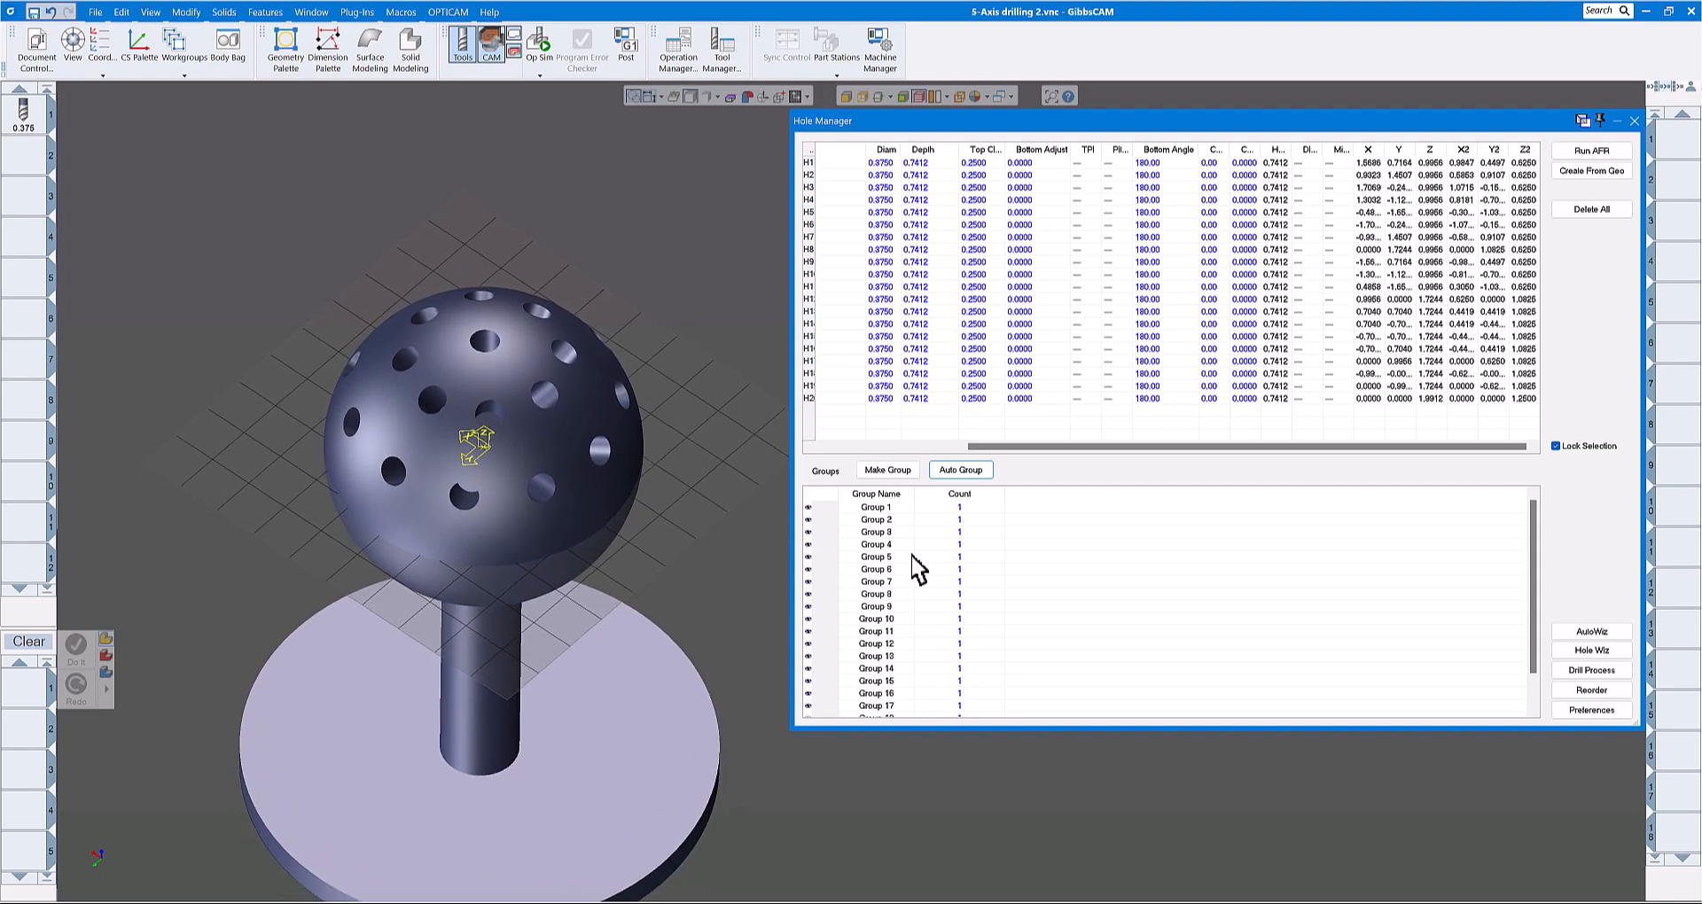
Step: Check which holes on the sphere belong to Group 1, Group 7, Group 9 and Group 11
{"action": "left_click", "coordinate": [891, 511]}
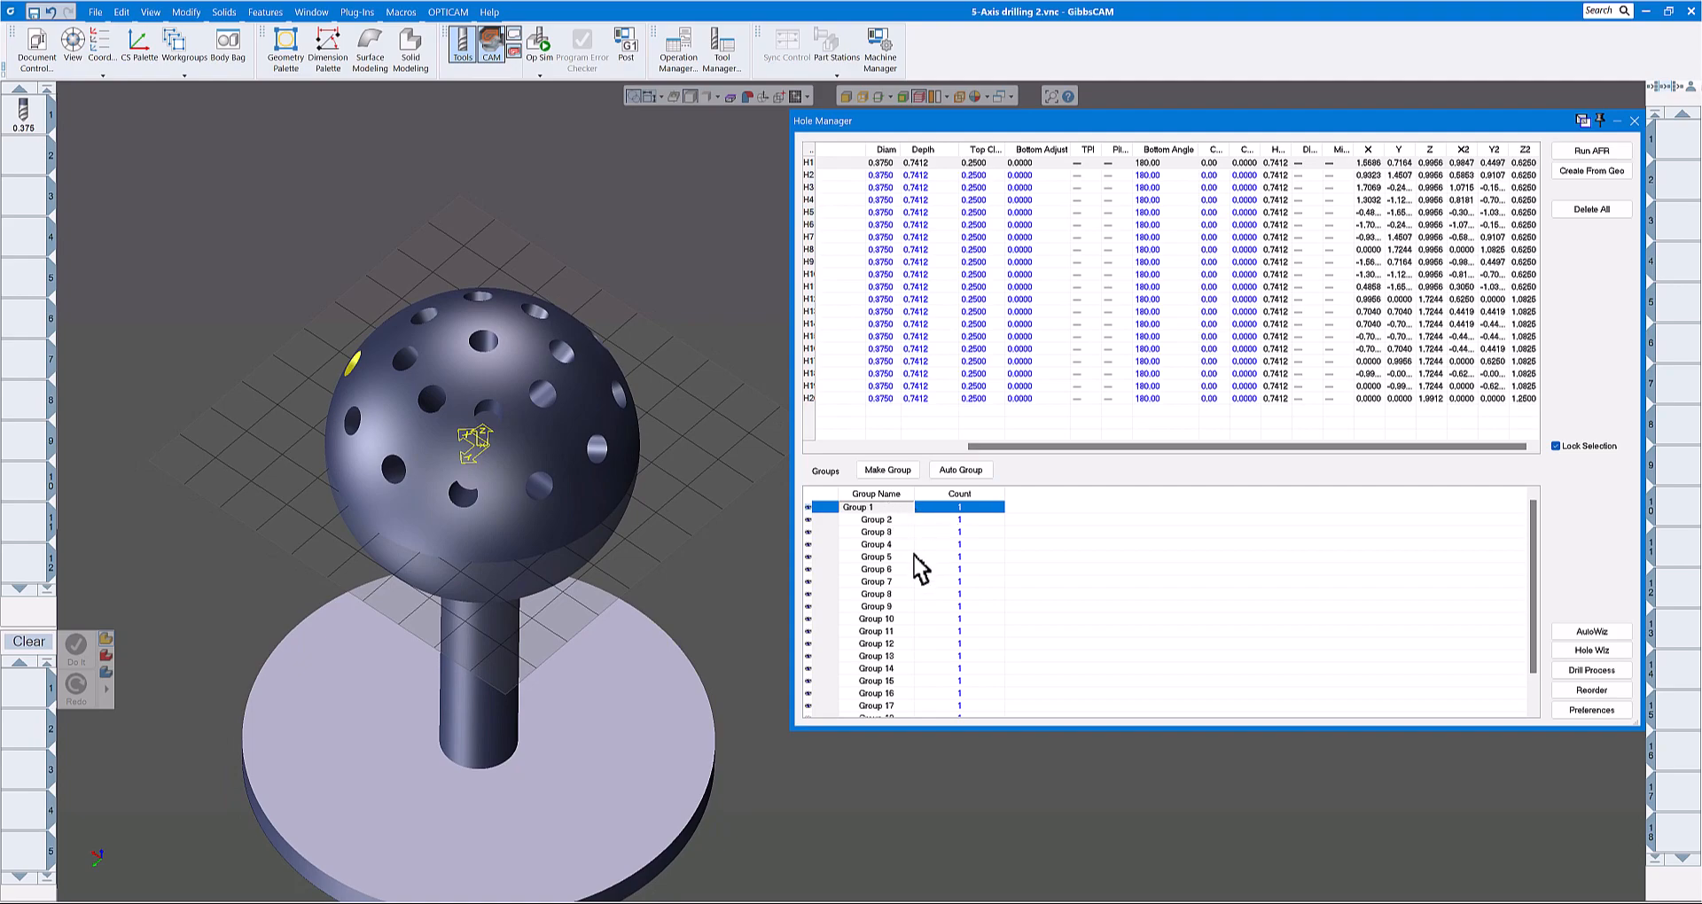
{"action": "left_click", "coordinate": [875, 583]}
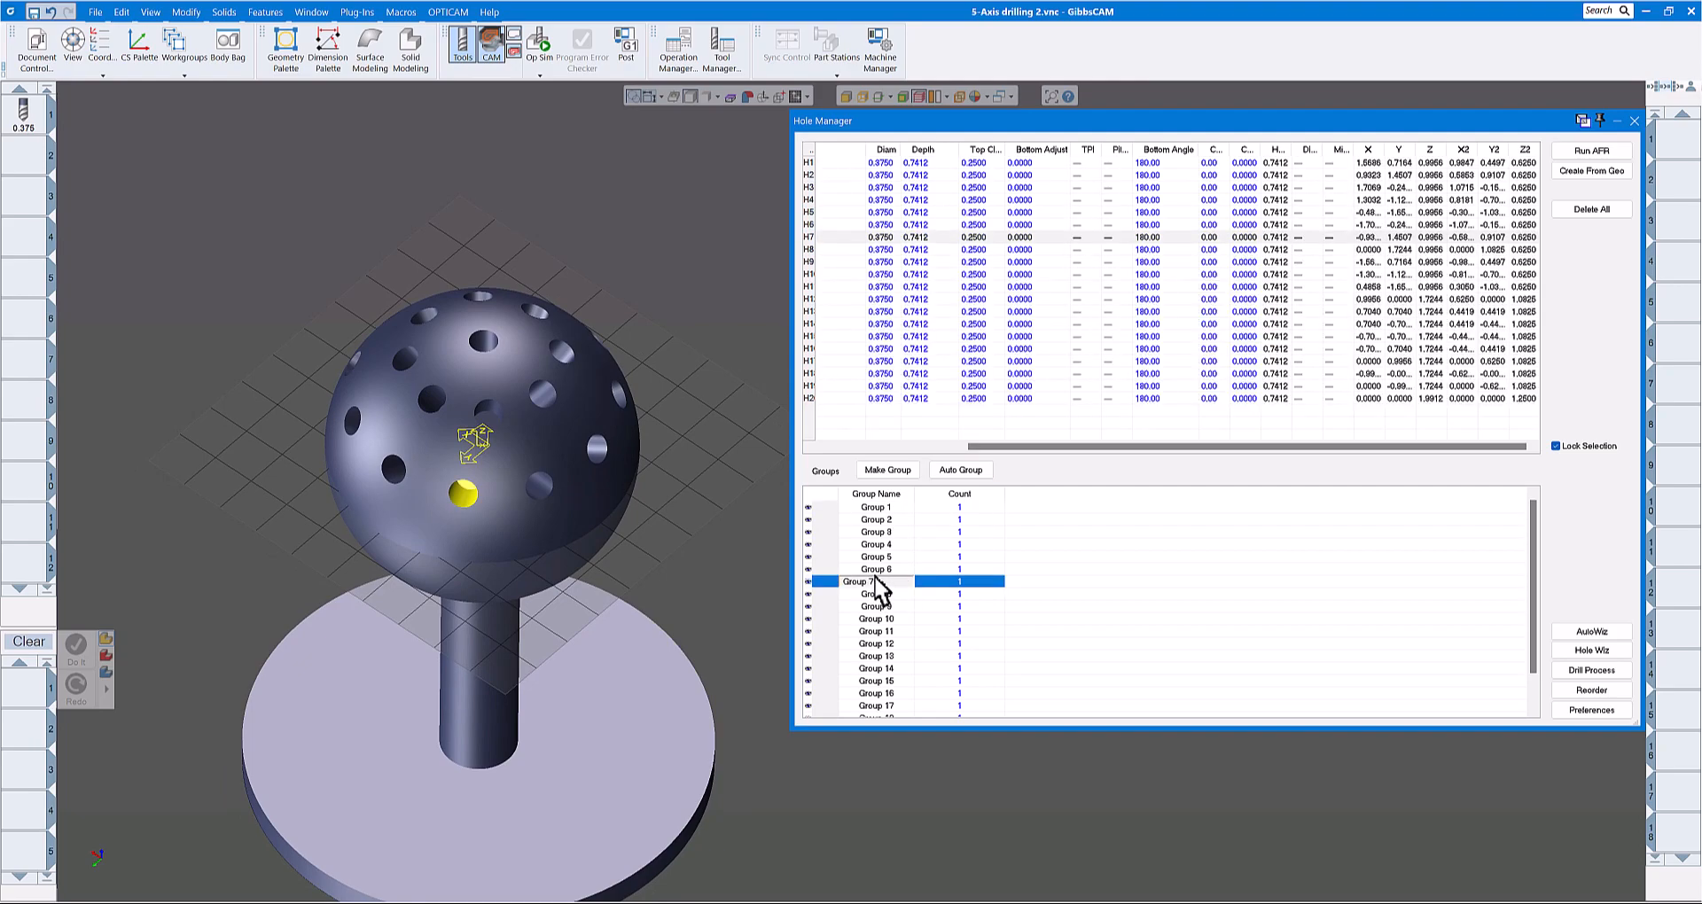
{"action": "left_click", "coordinate": [878, 607]}
{"action": "left_click", "coordinate": [879, 632]}
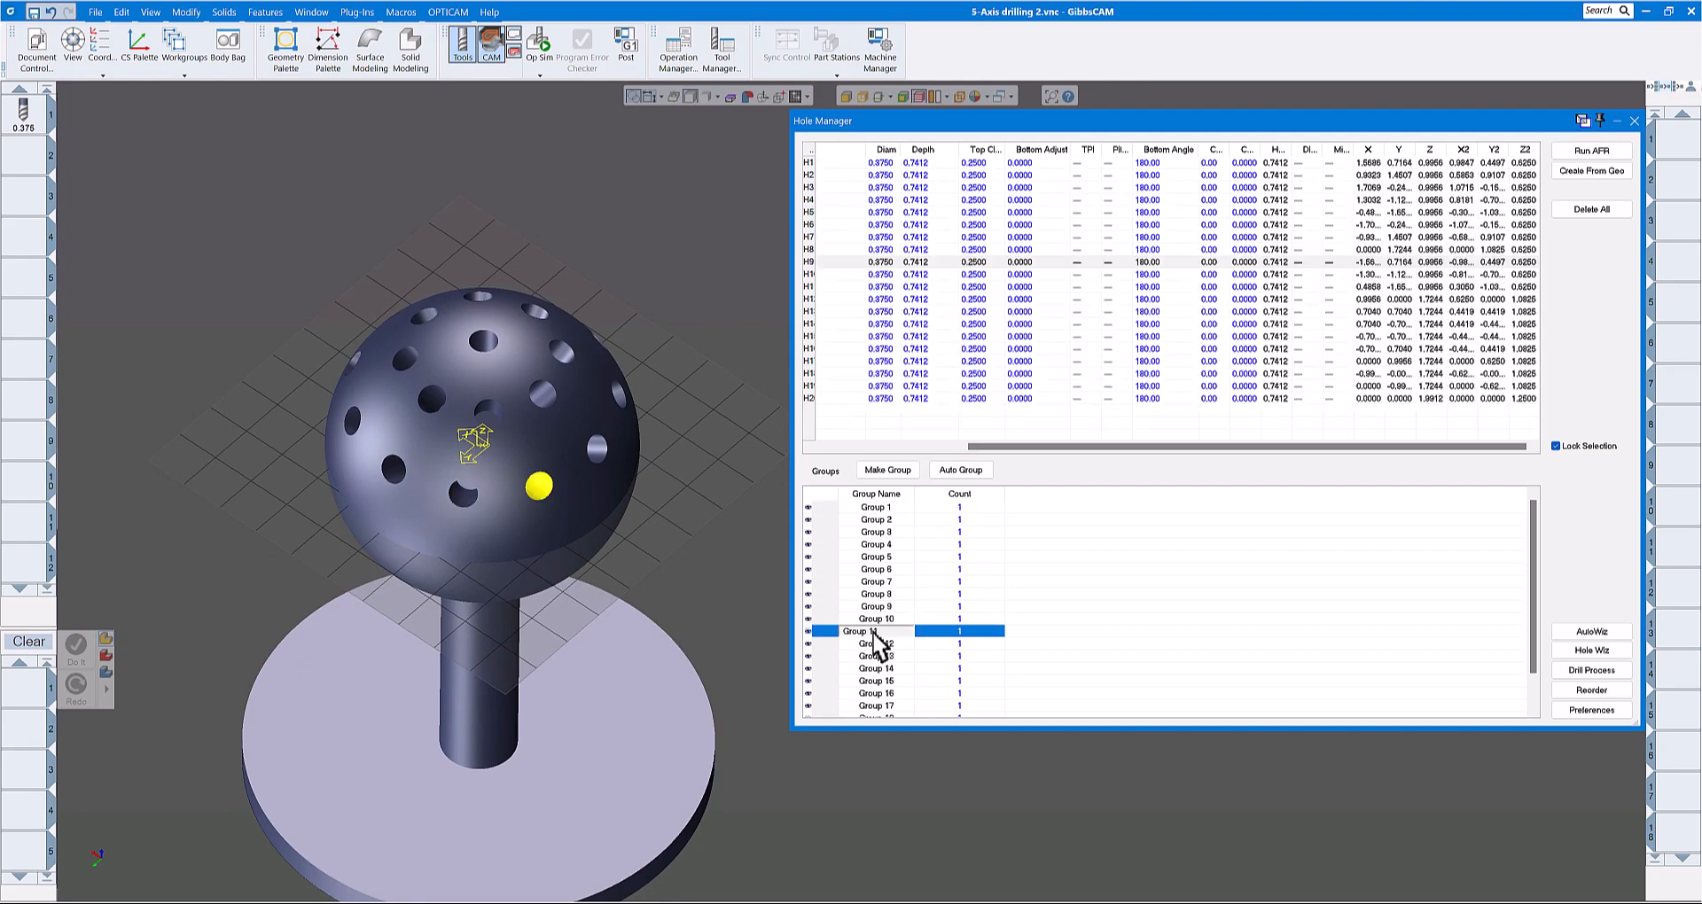
Step: Turn on the display of hole features on the sphere and inspect the hole axes up close
{"action": "left_click", "coordinate": [481, 342]}
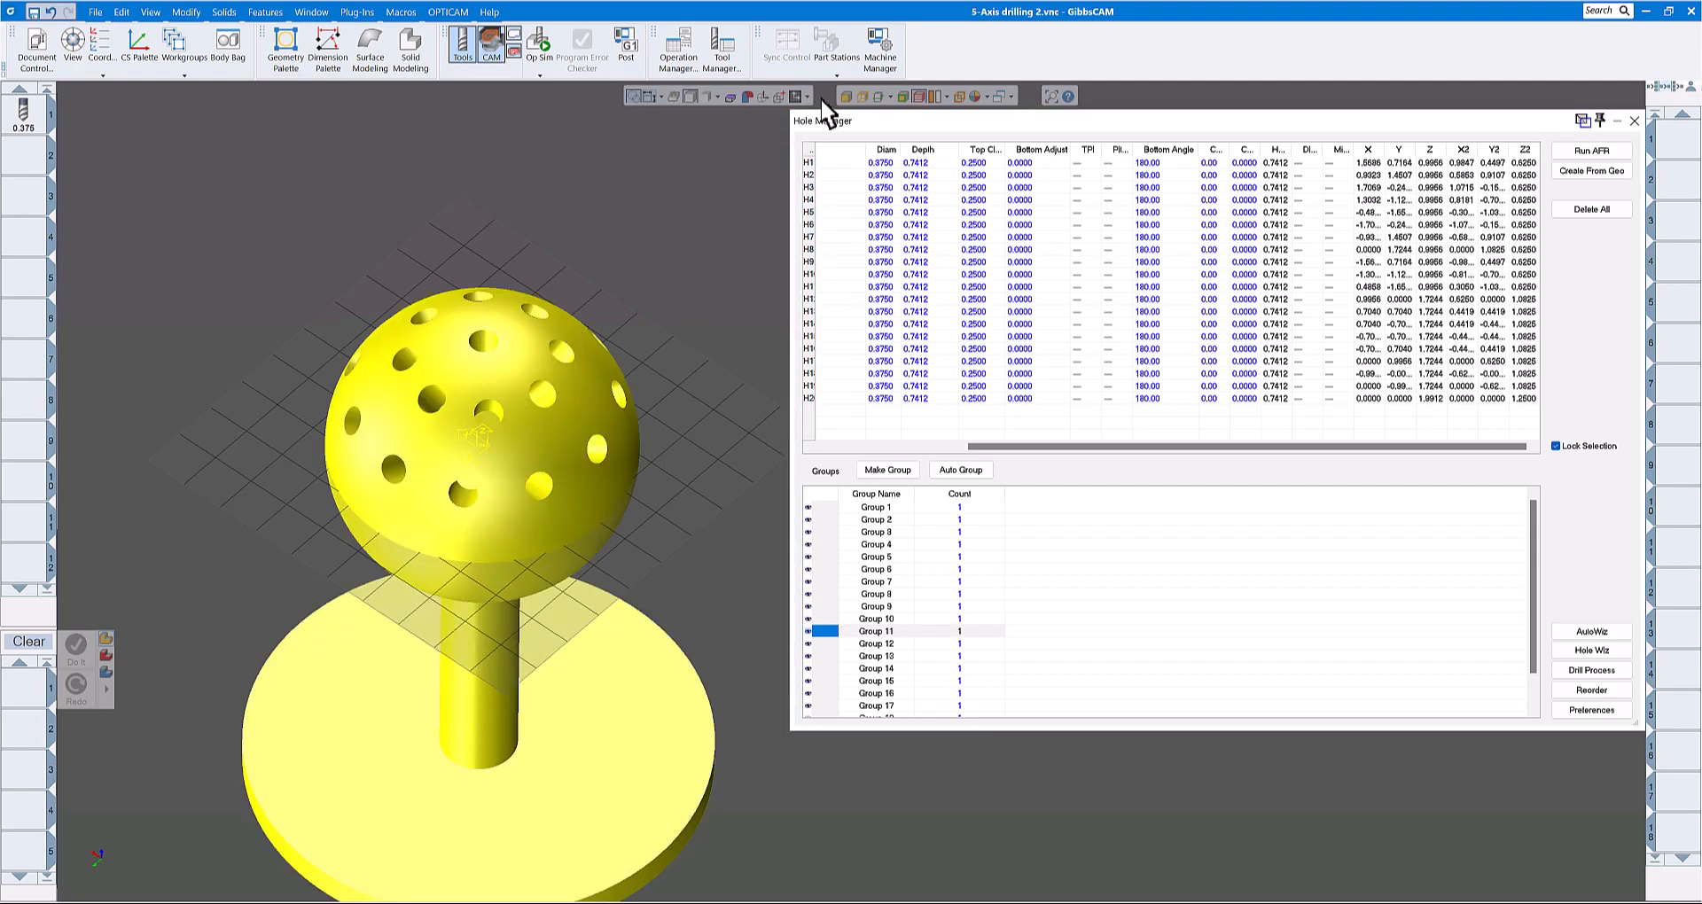
{"action": "left_click", "coordinate": [483, 346]}
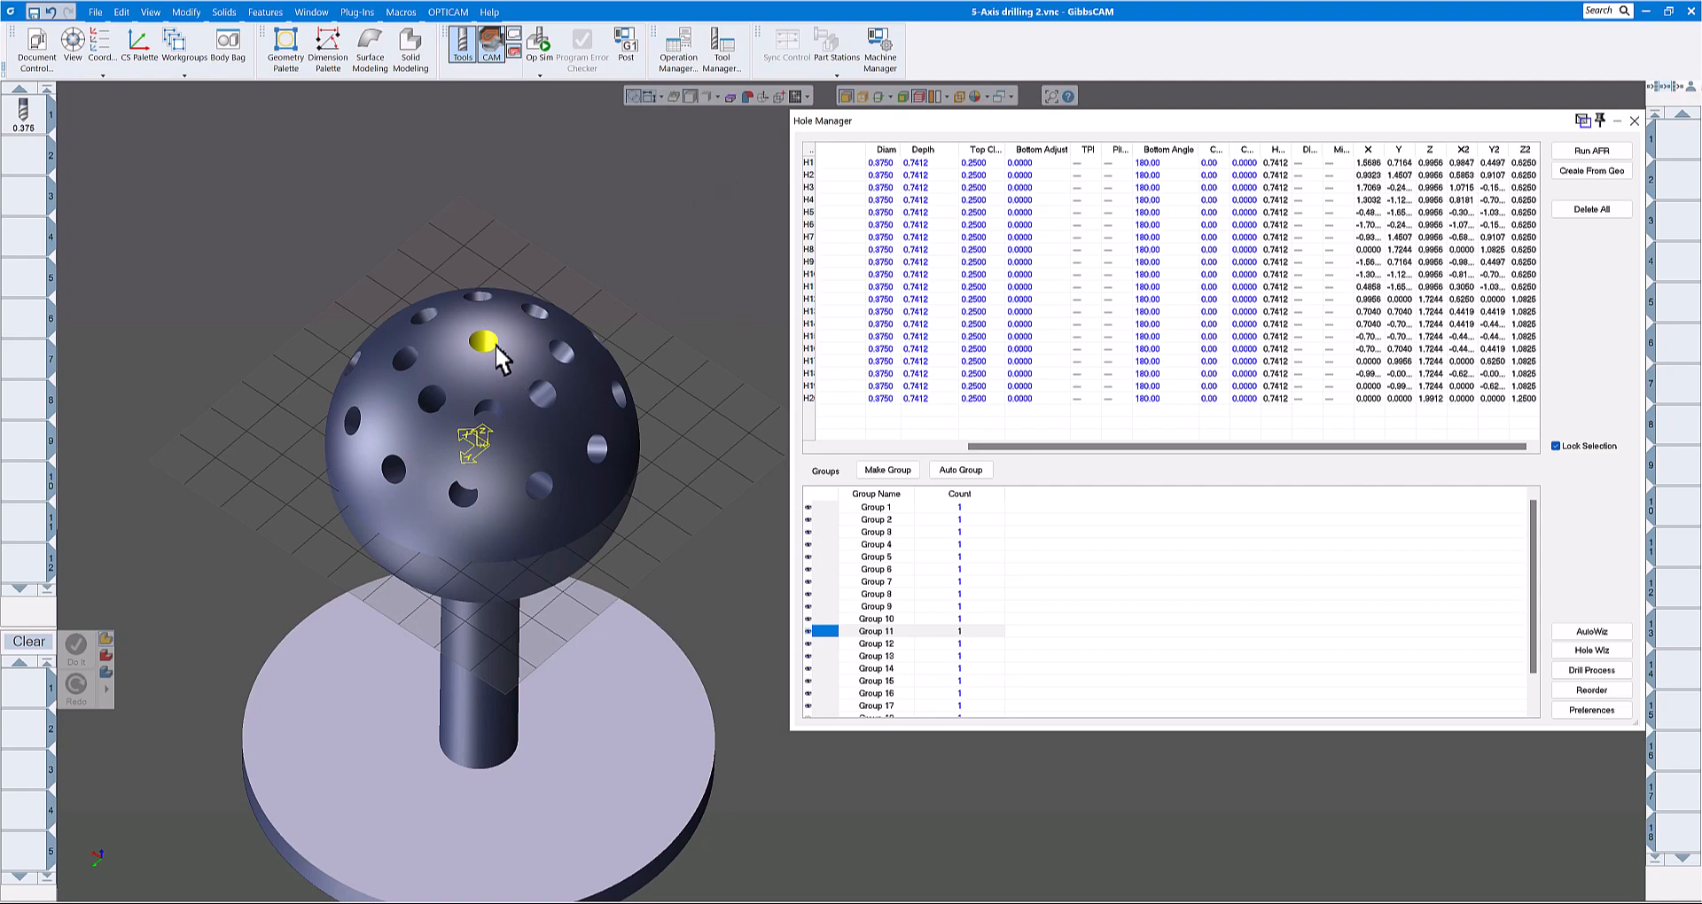
{"action": "left_click", "coordinate": [826, 632]}
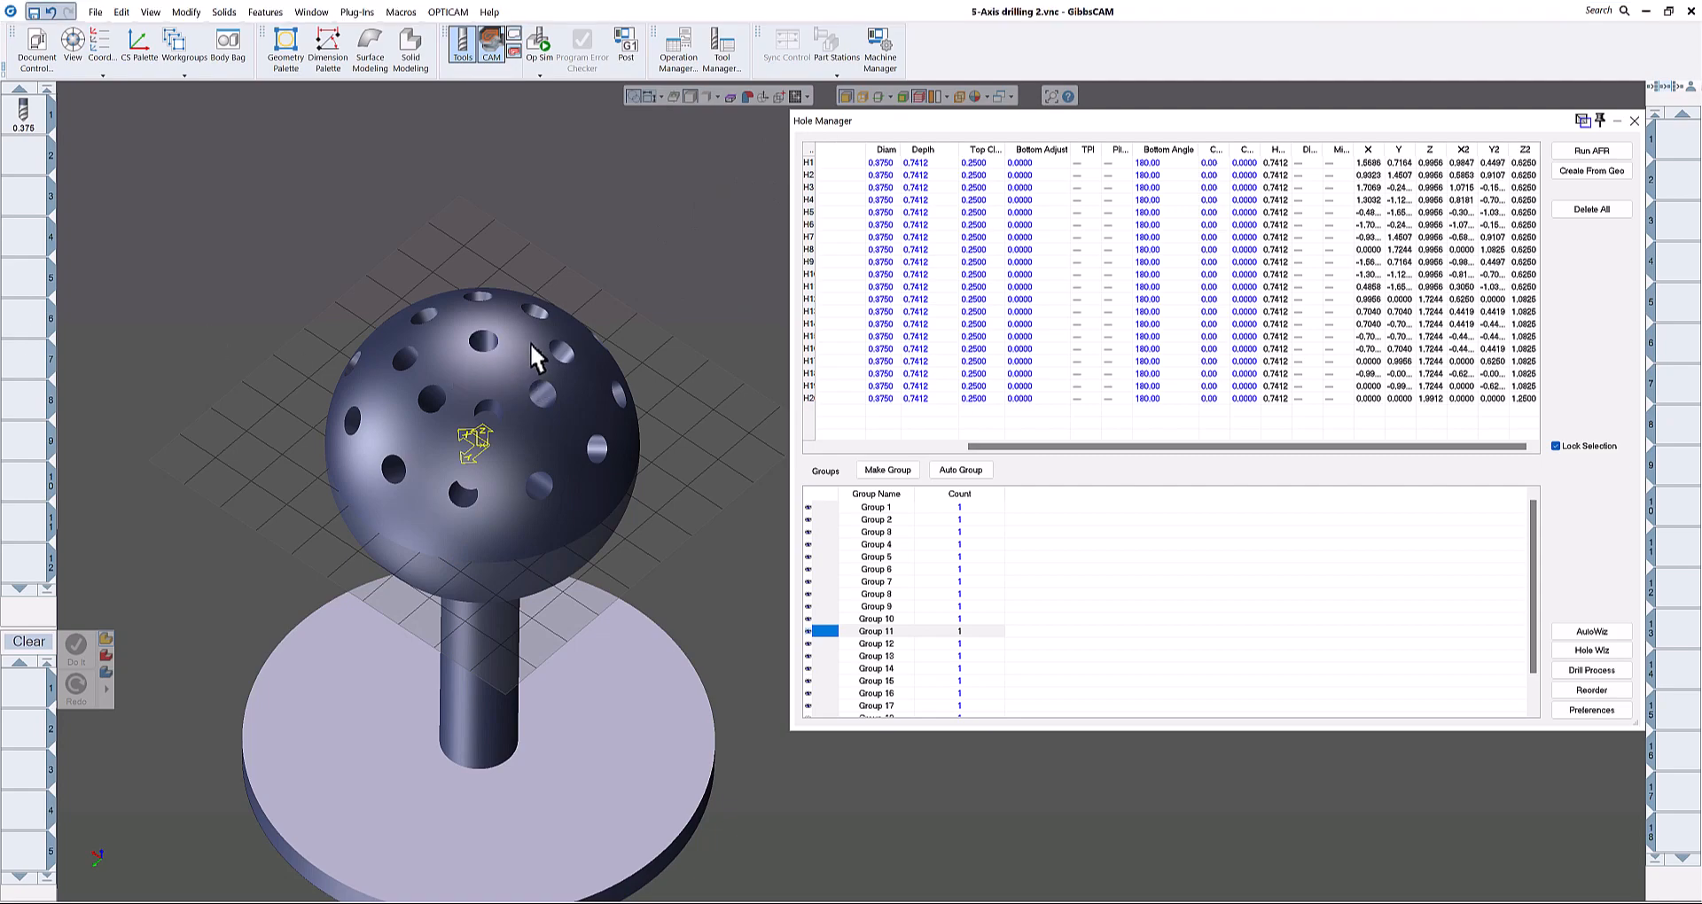
{"action": "left_click", "coordinate": [150, 11]}
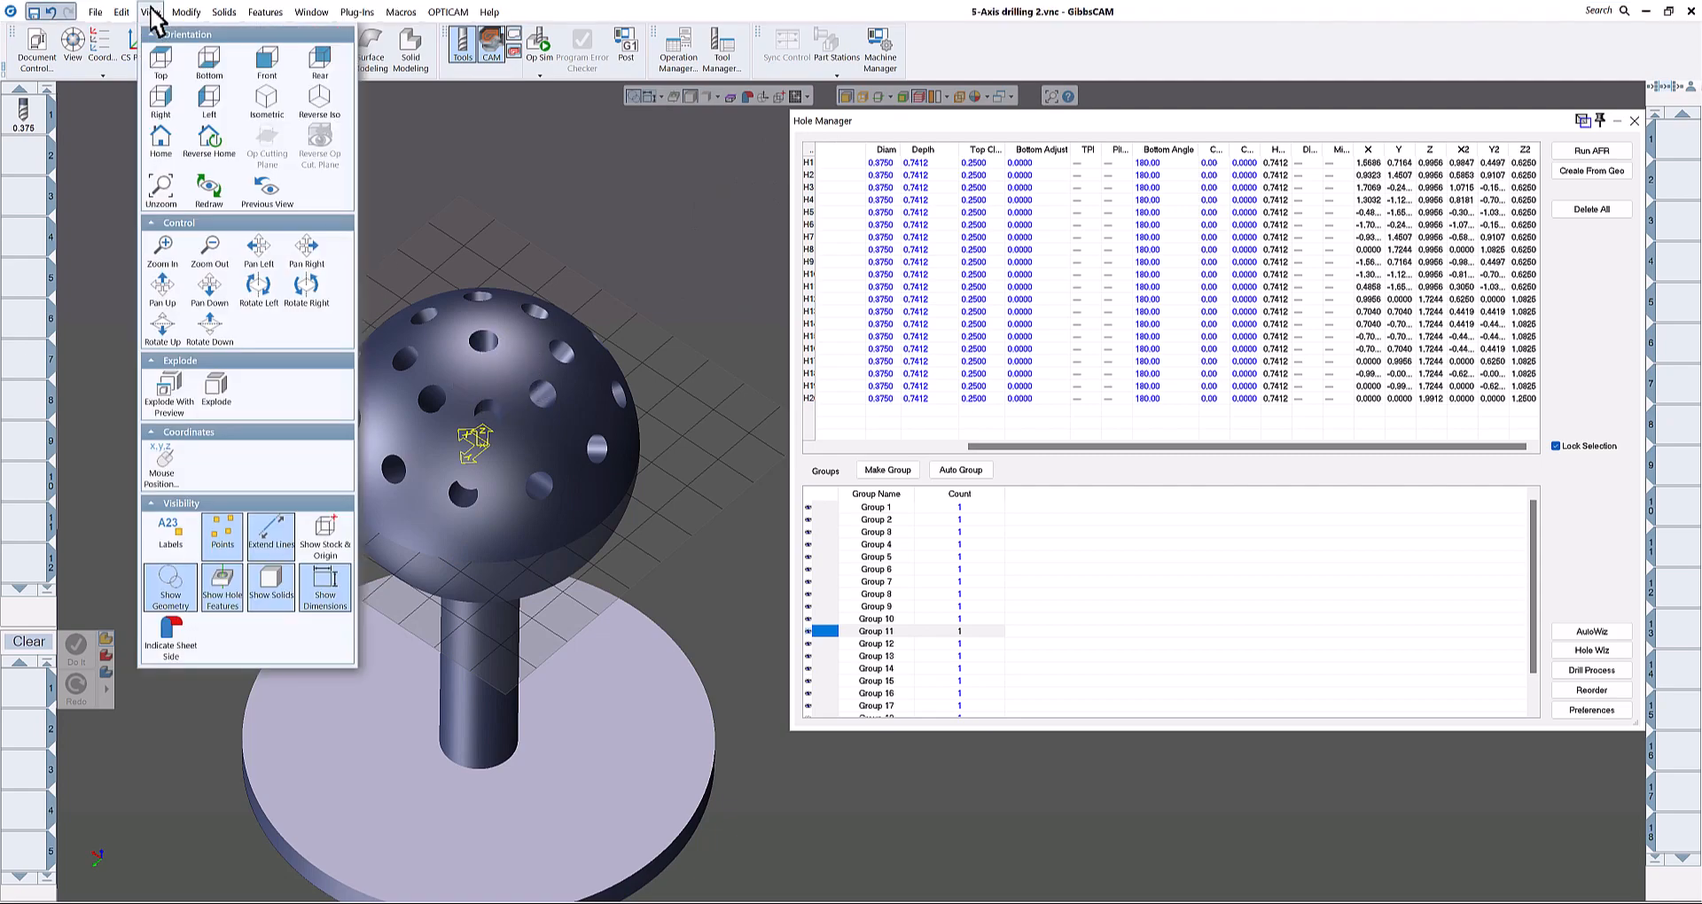
{"action": "left_click", "coordinate": [221, 587]}
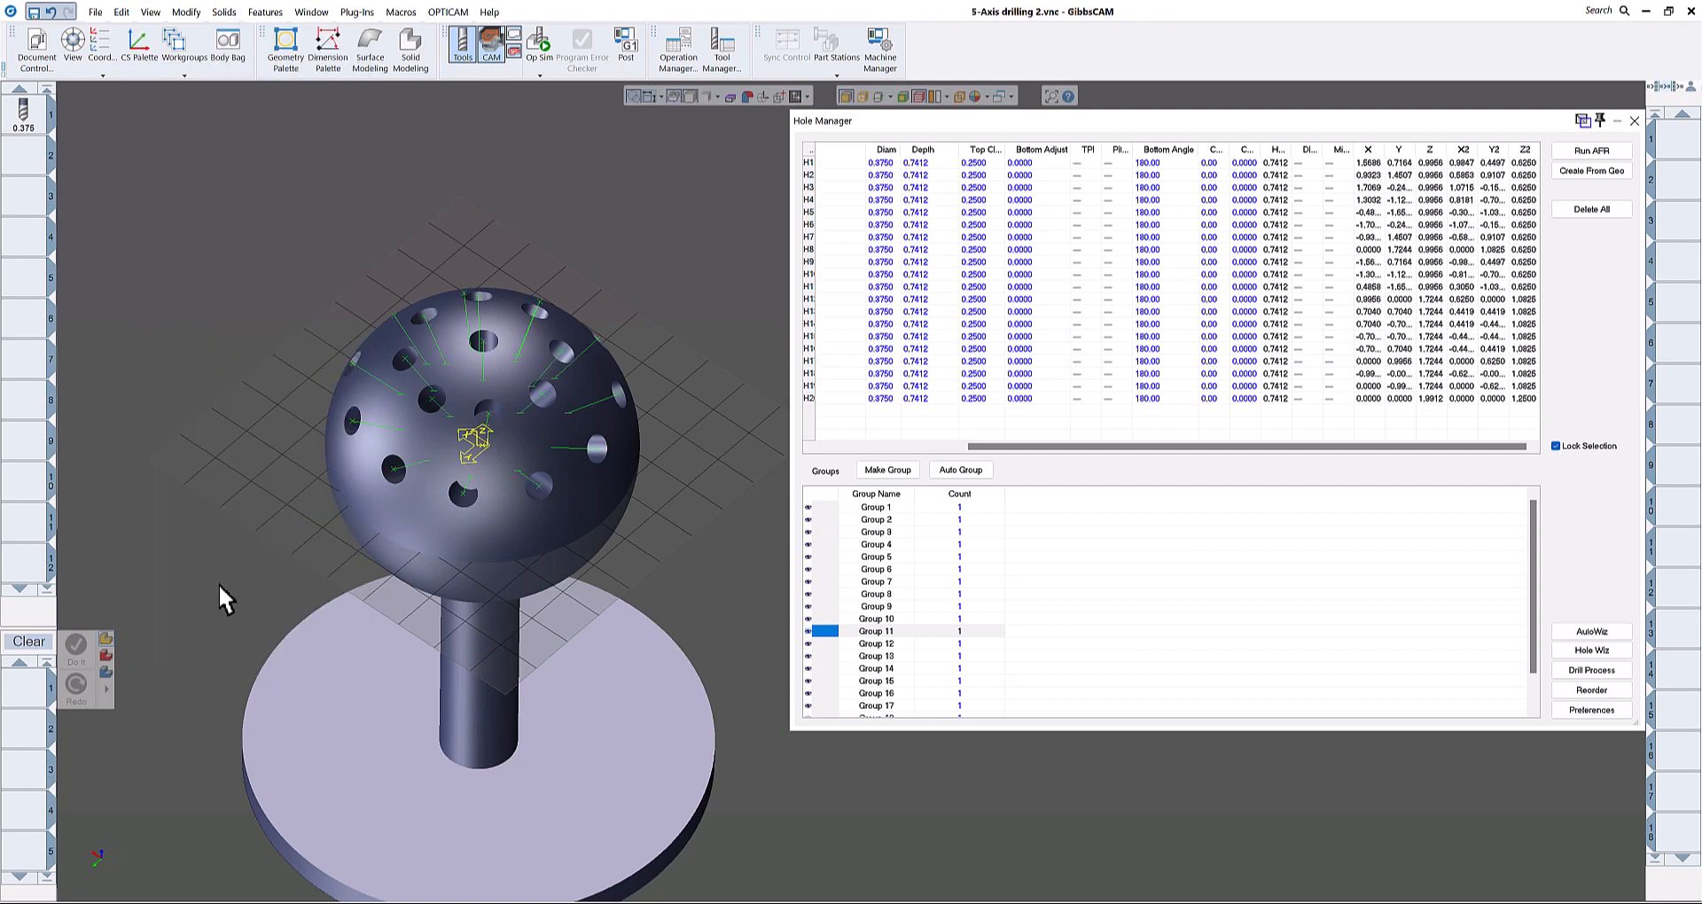
{"action": "scroll", "coordinate": [486, 368], "scroll_direction": "up", "scroll_amount": 10}
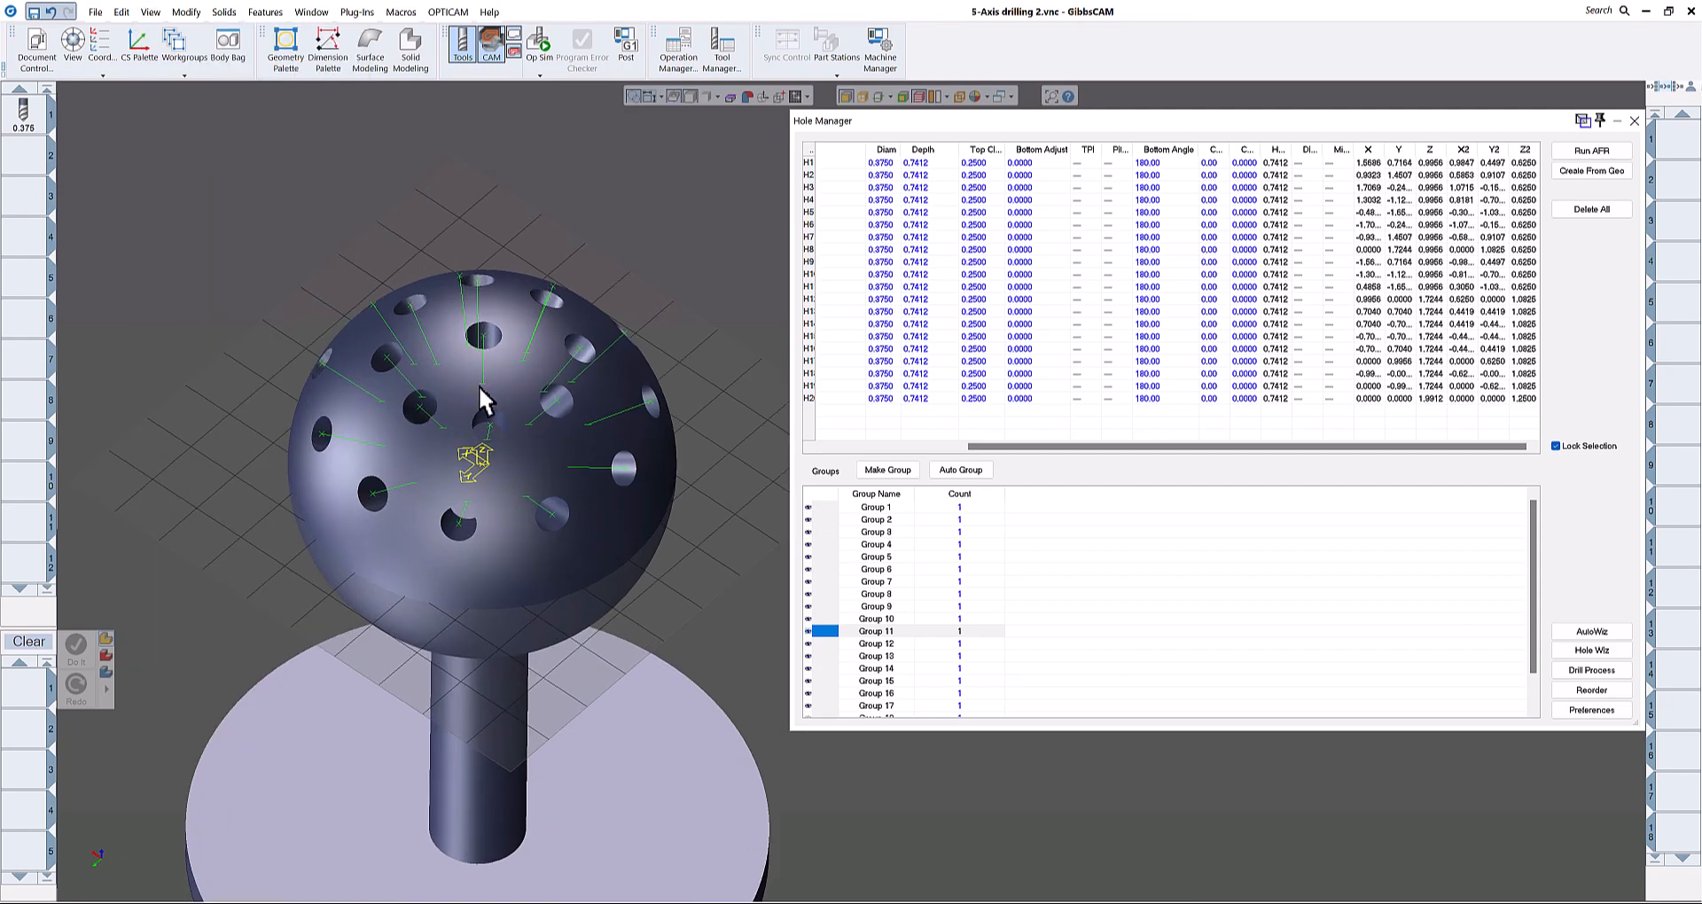
{"action": "scroll", "coordinate": [509, 417], "scroll_direction": "down", "scroll_amount": 2}
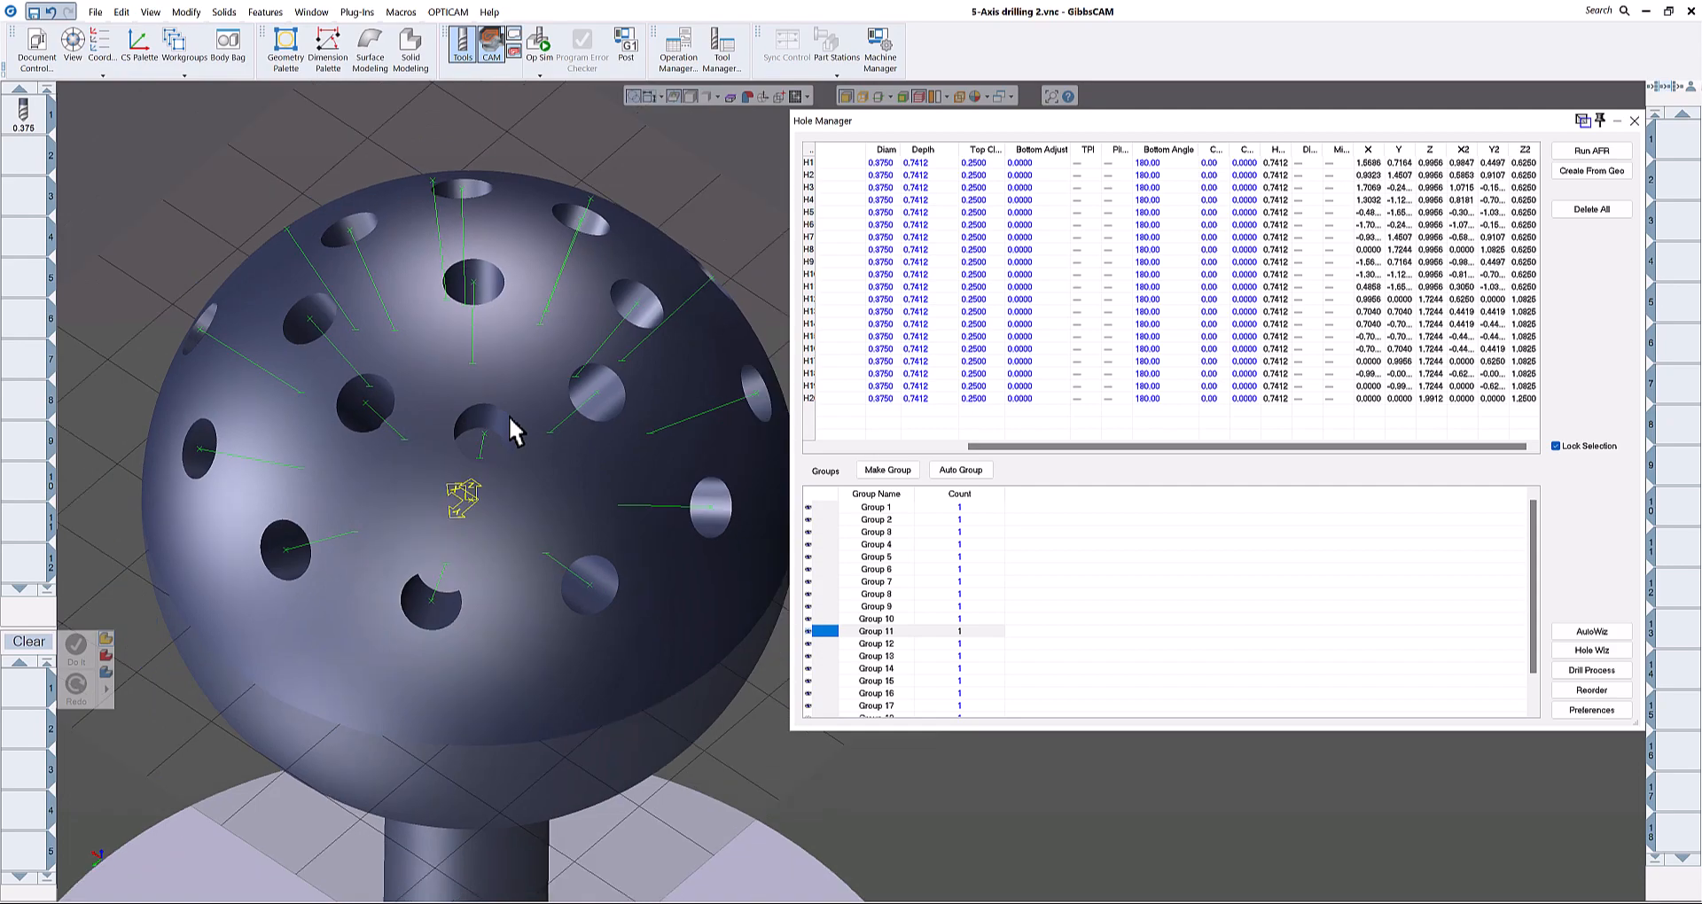
{"action": "scroll", "coordinate": [502, 401], "scroll_direction": "down", "scroll_amount": 3}
{"action": "middle_click_drag", "start_coordinate": [742, 578], "coordinate": [496, 384]}
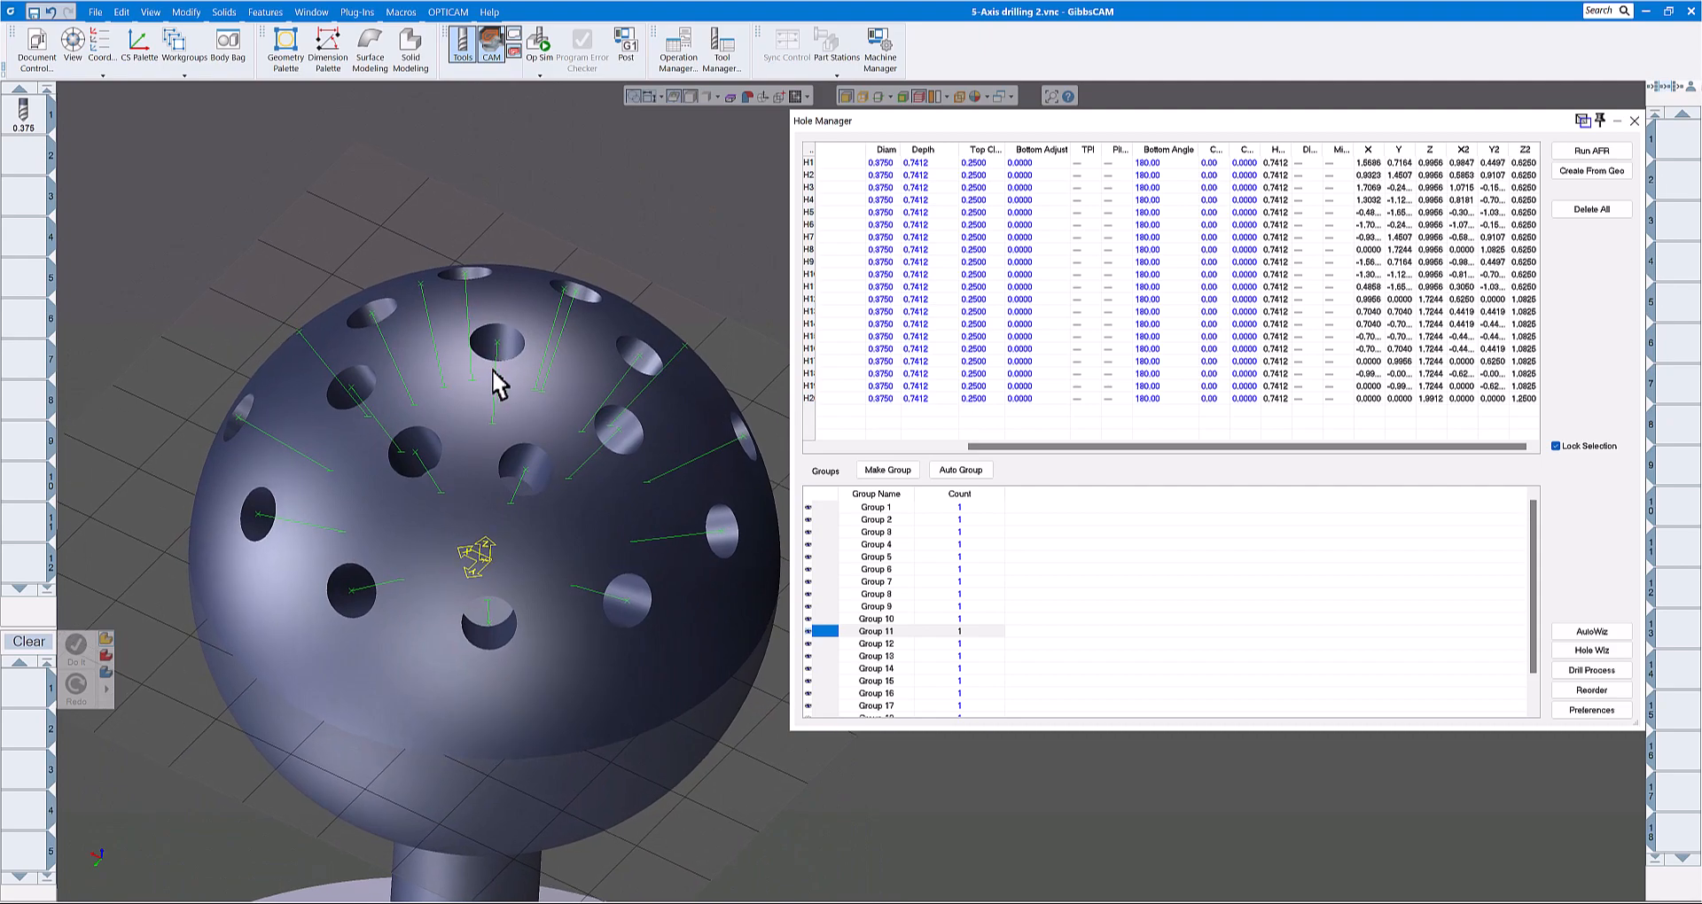
Step: Examine the right-click options of the hole at the sphere's top and the hole table's type and end-condition columns, leaving nothing selected
{"action": "left_click", "coordinate": [495, 344]}
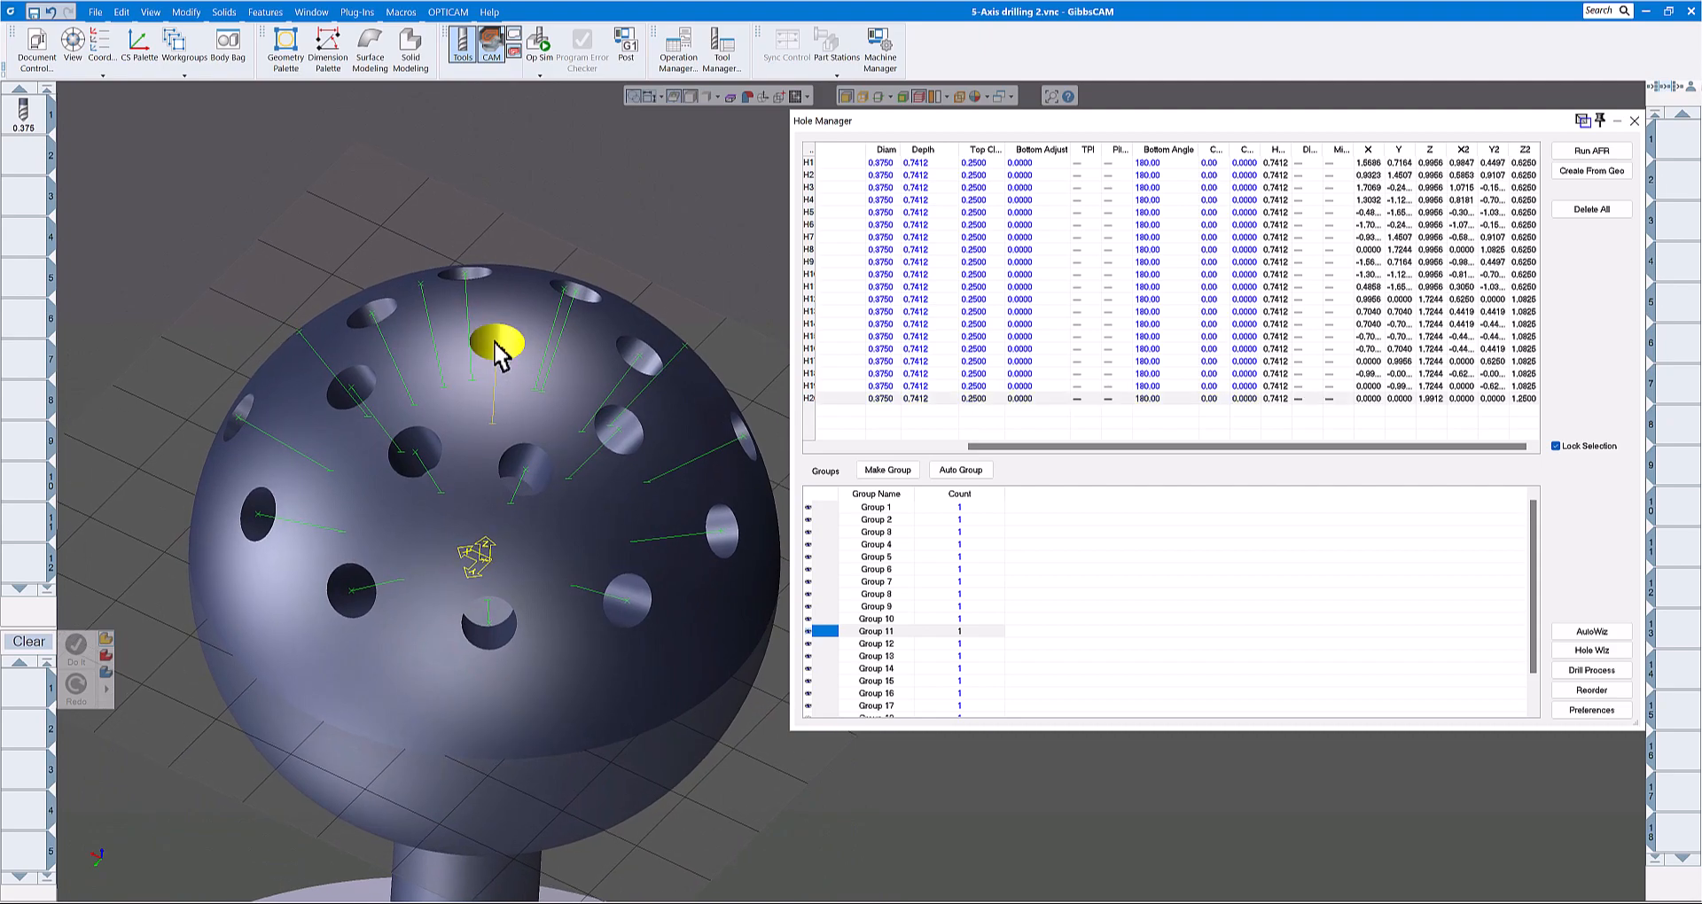
{"action": "right_click", "coordinate": [497, 354]}
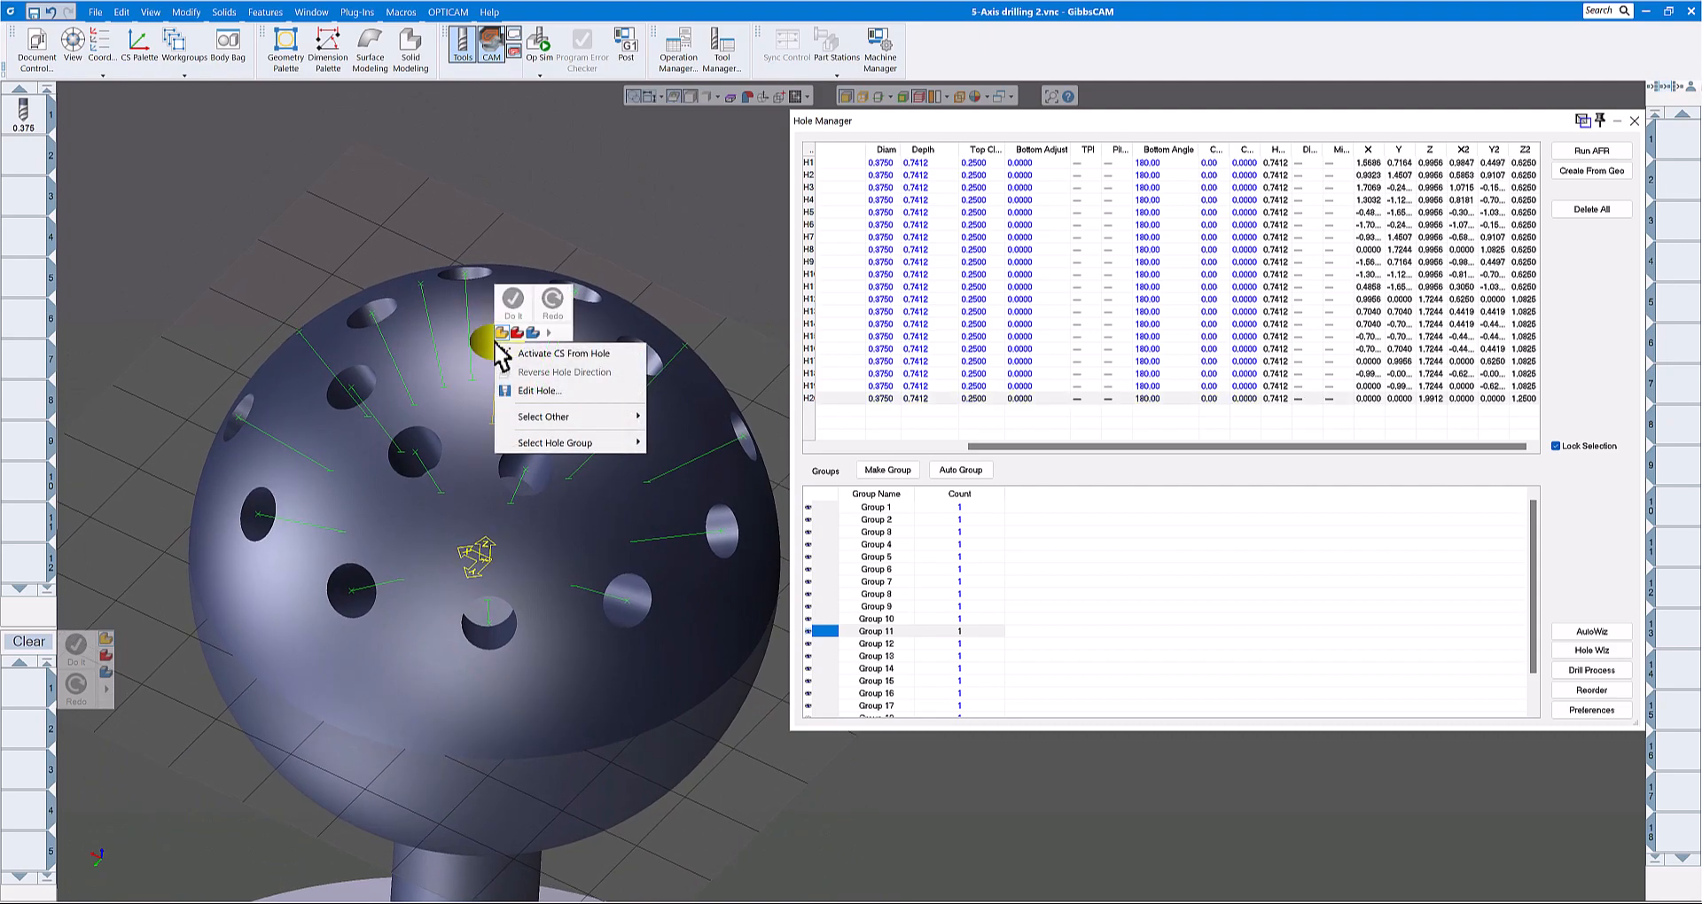
{"action": "left_click", "coordinate": [563, 354]}
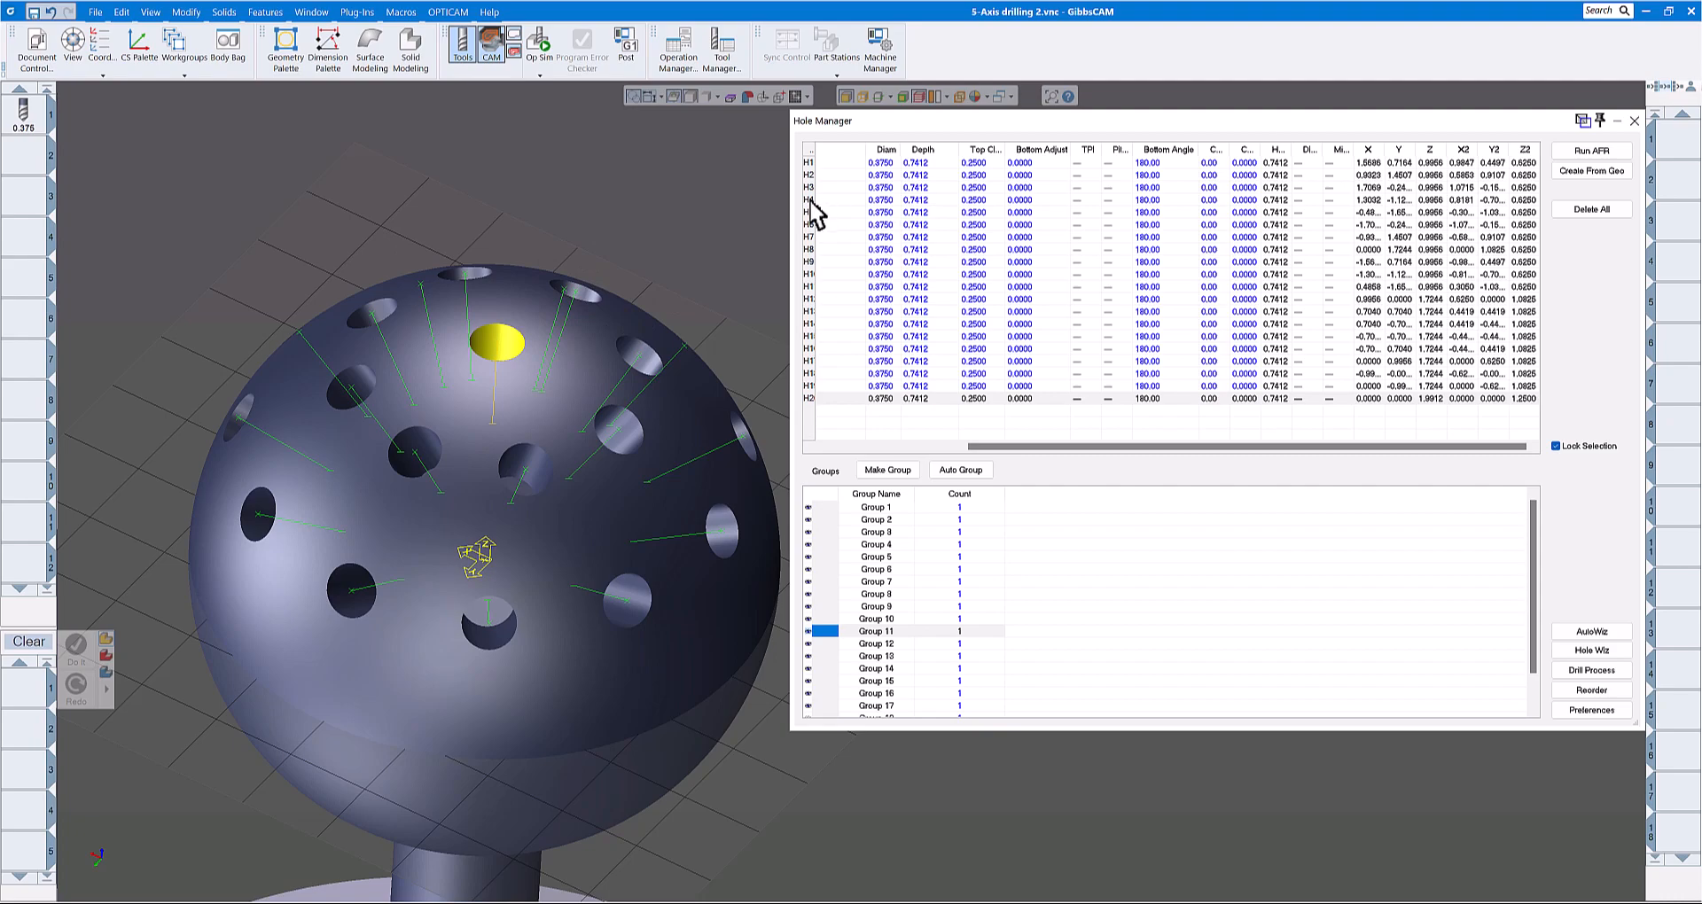
{"action": "left_click_drag", "start_coordinate": [1108, 446], "coordinate": [966, 447]}
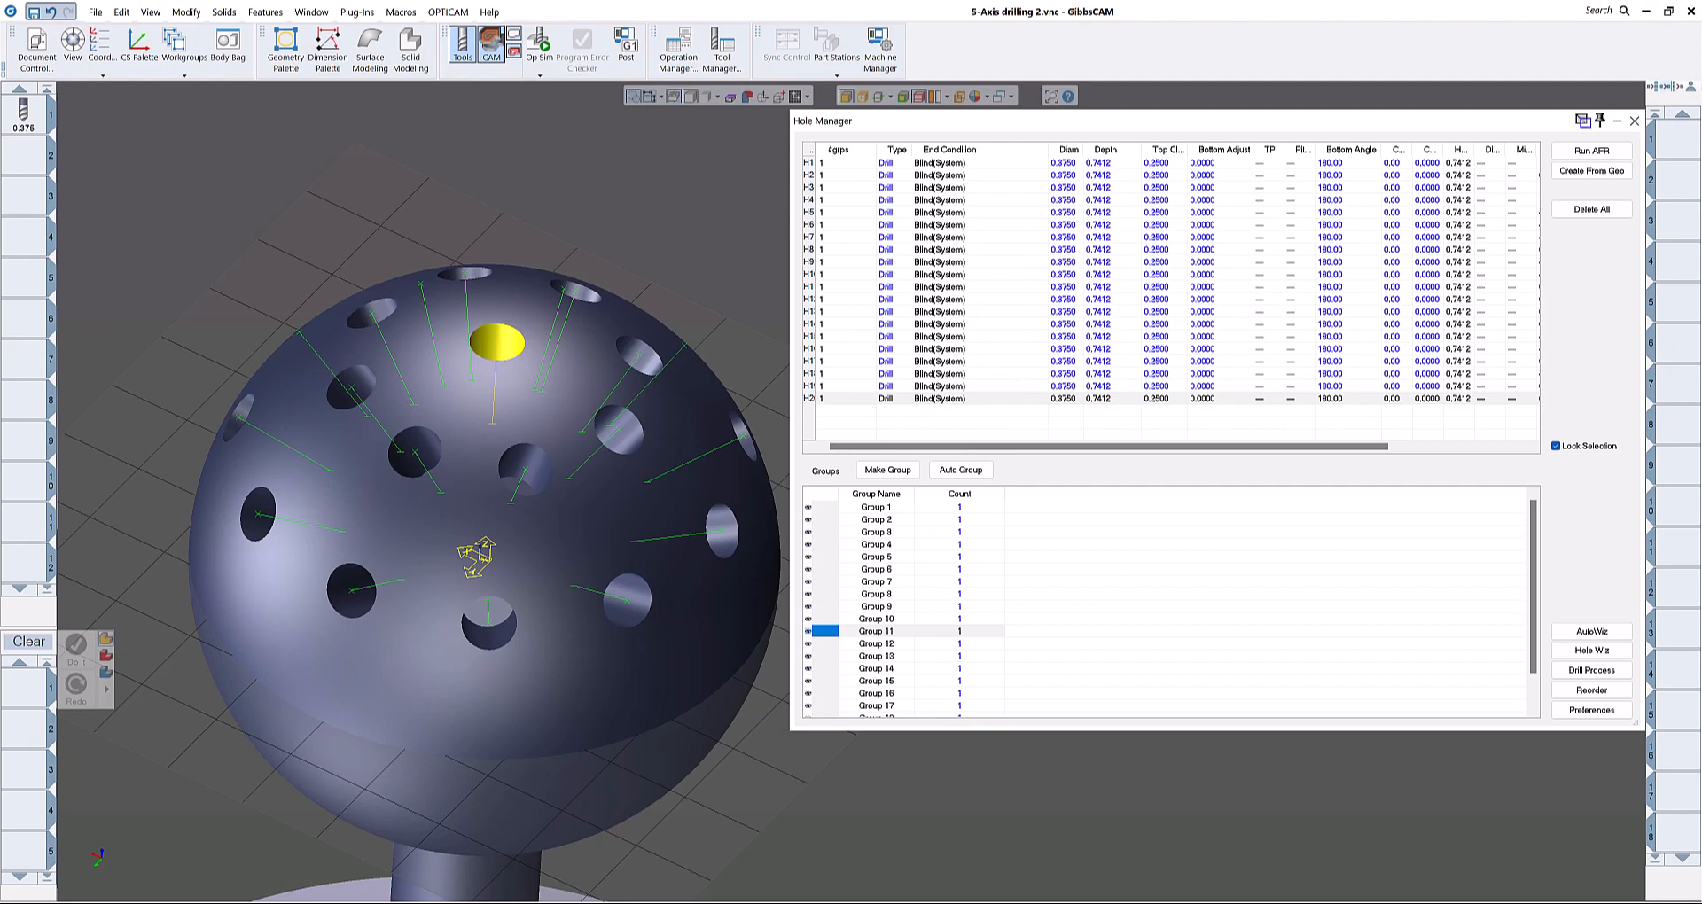
{"action": "left_click", "coordinate": [584, 190]}
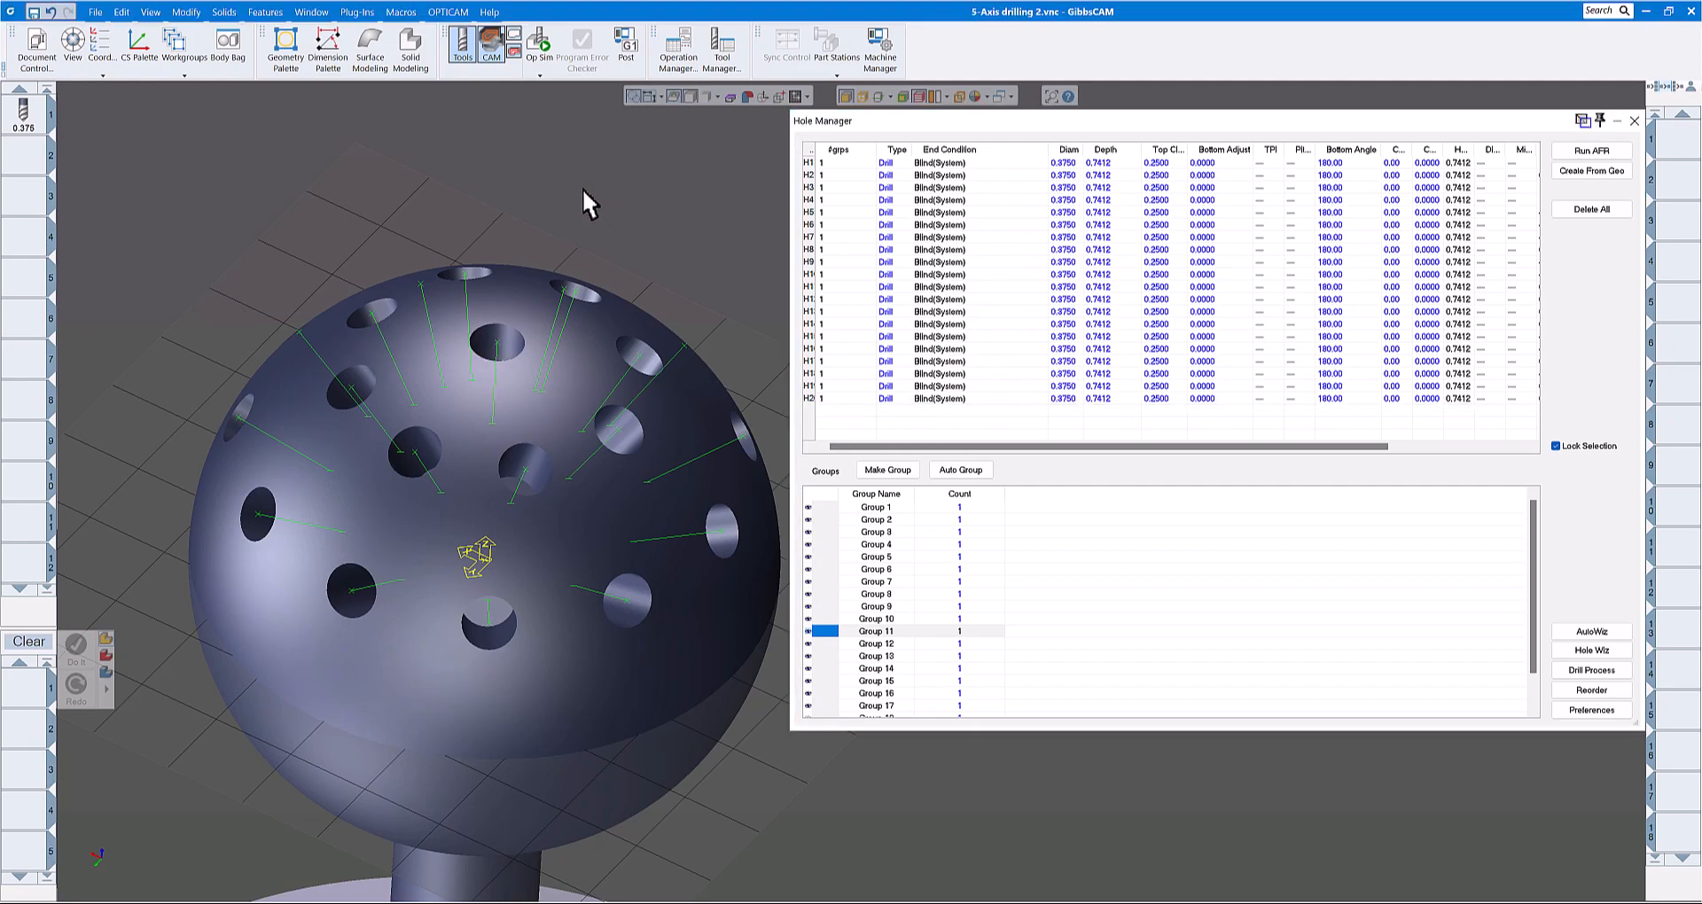
{"action": "scroll", "coordinate": [582, 188], "scroll_direction": "down", "scroll_amount": 1}
{"action": "scroll", "coordinate": [582, 187], "scroll_direction": "up", "scroll_amount": 1}
{"action": "scroll", "coordinate": [582, 187], "scroll_direction": "down", "scroll_amount": 1}
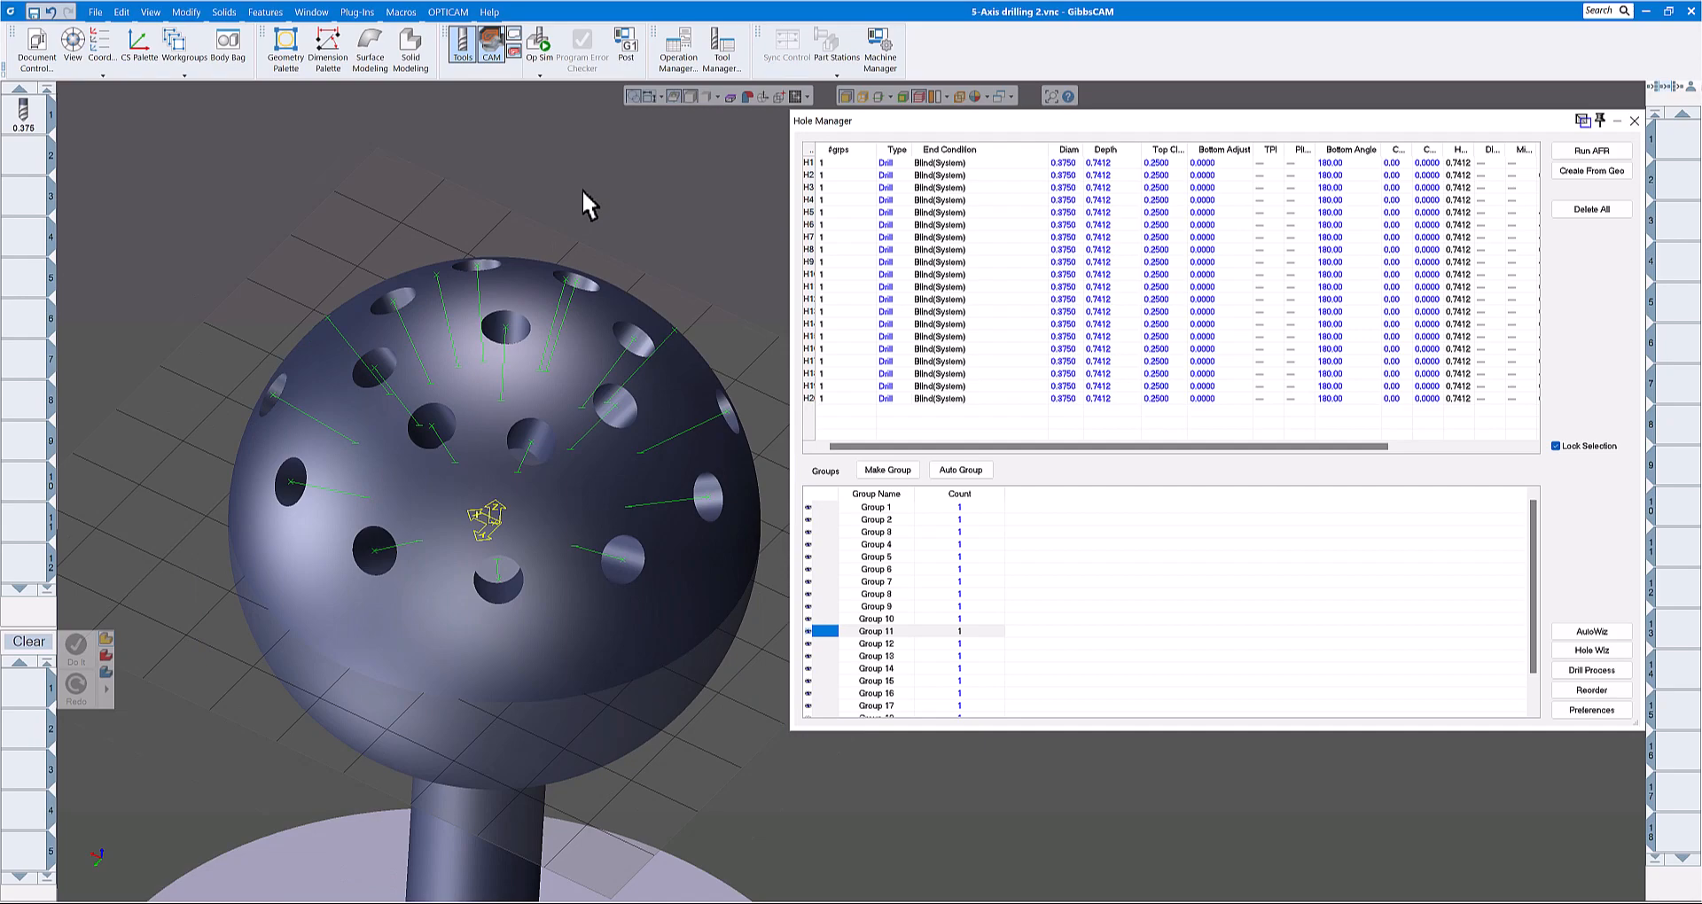
Step: Create a Feed In - Rapid Out drill process for Group 1 with the 0.375 drill and generate its operation
{"action": "left_click", "coordinate": [884, 509]}
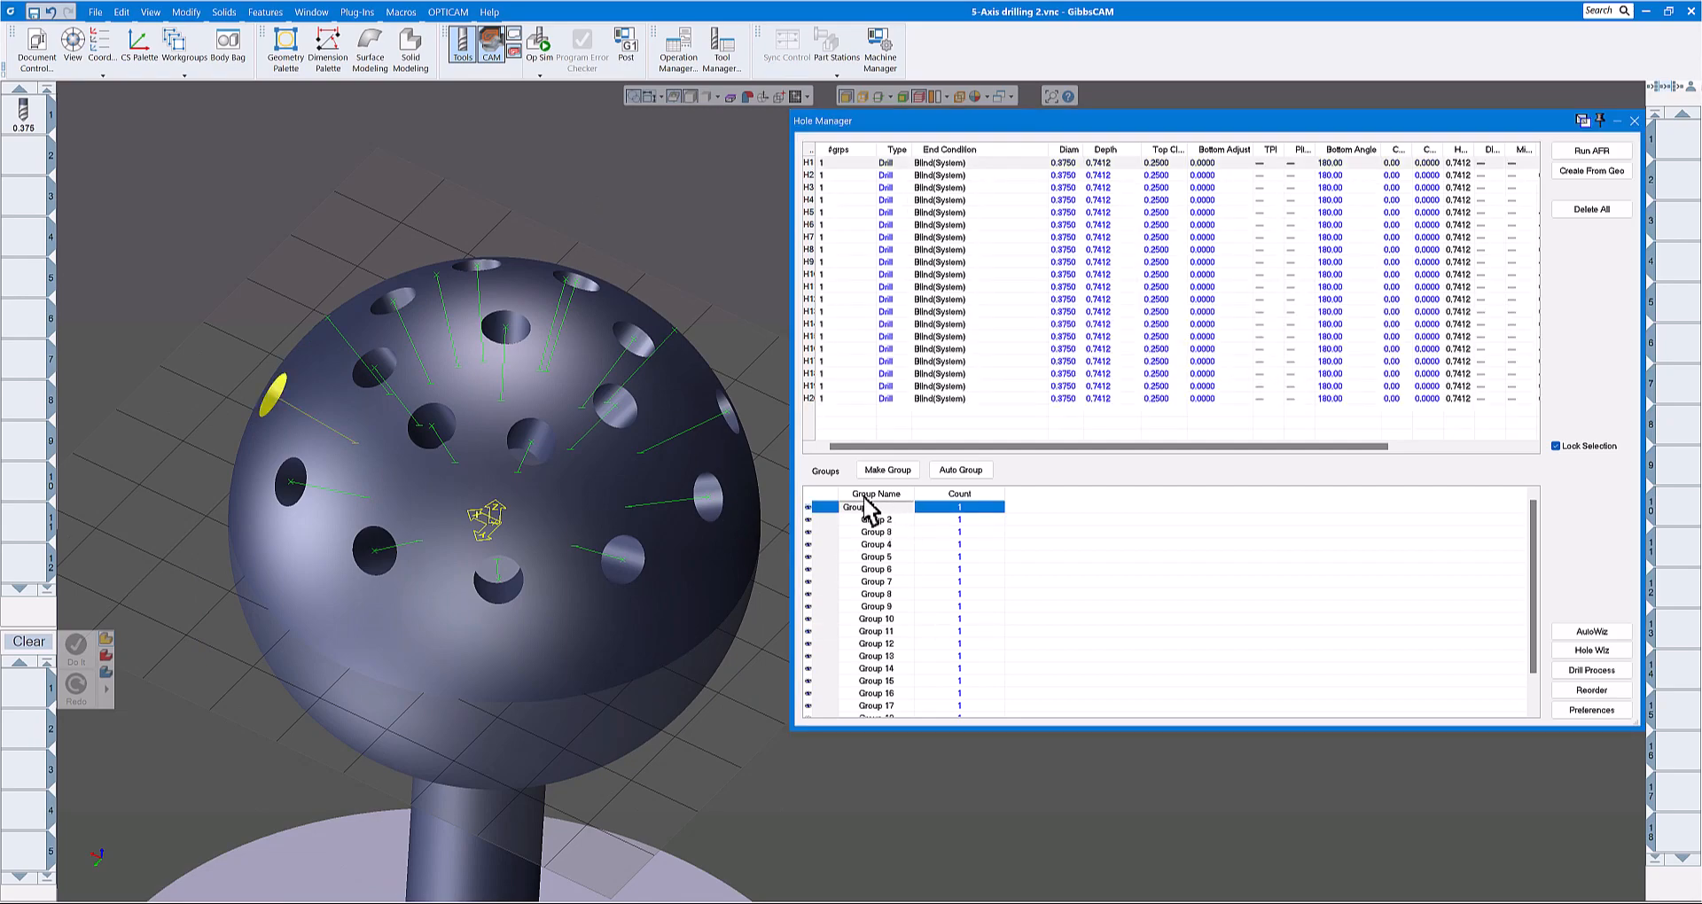
{"action": "scroll", "coordinate": [684, 254], "scroll_direction": "down", "scroll_amount": 2}
{"action": "scroll", "coordinate": [685, 254], "scroll_direction": "down", "scroll_amount": 1}
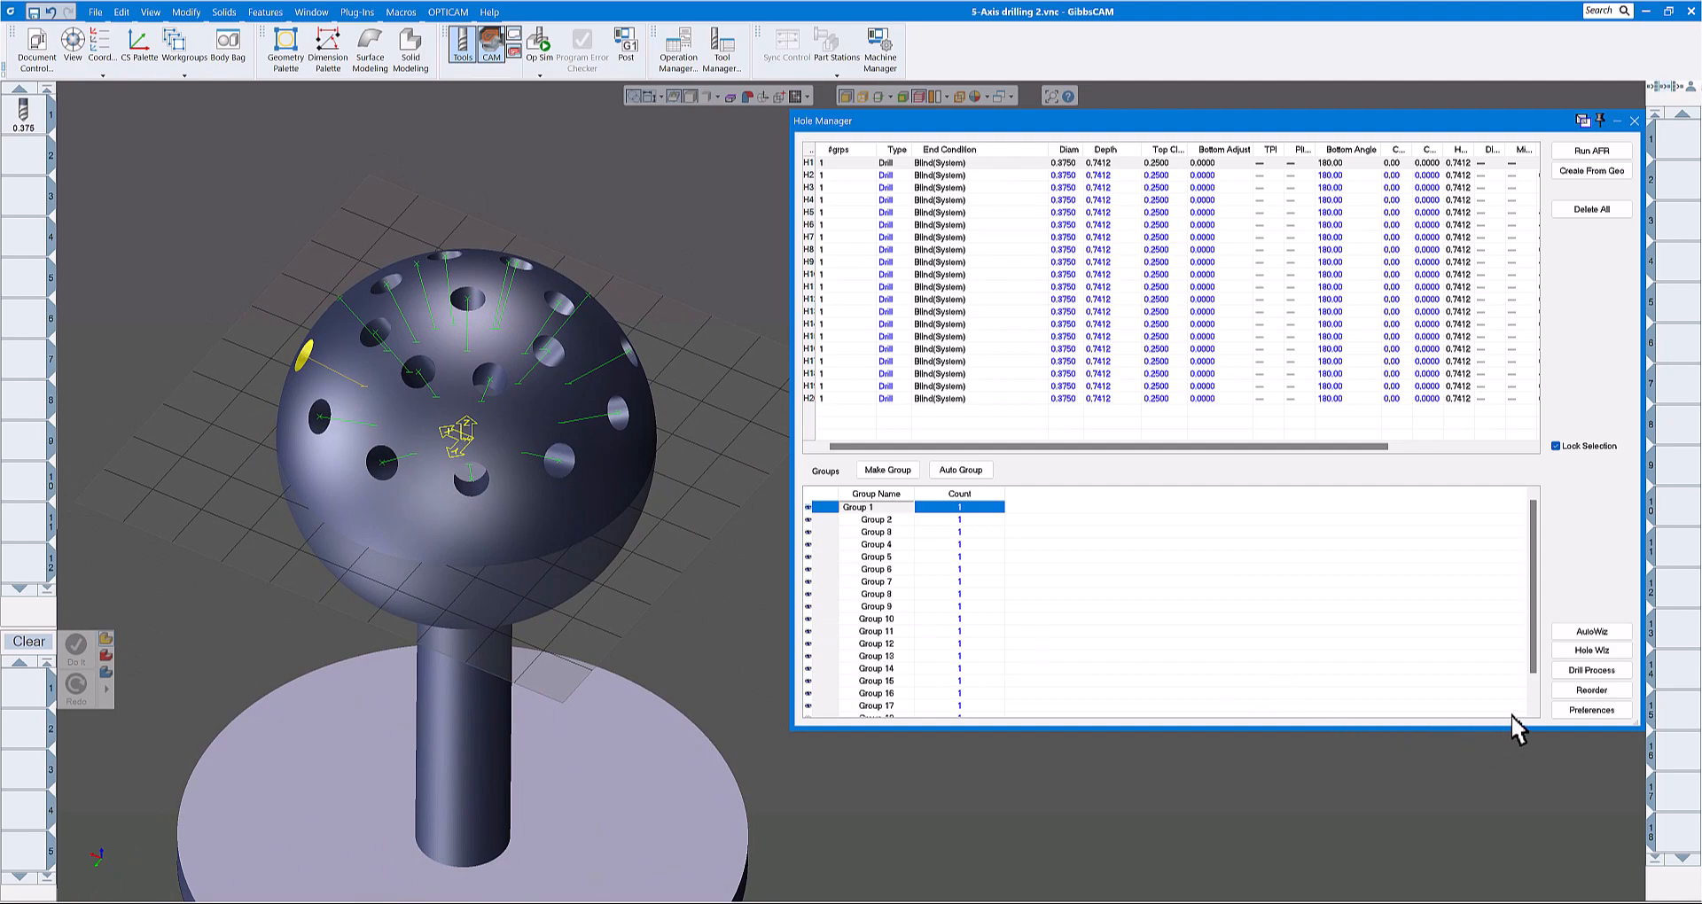
{"action": "left_click", "coordinate": [1579, 671]}
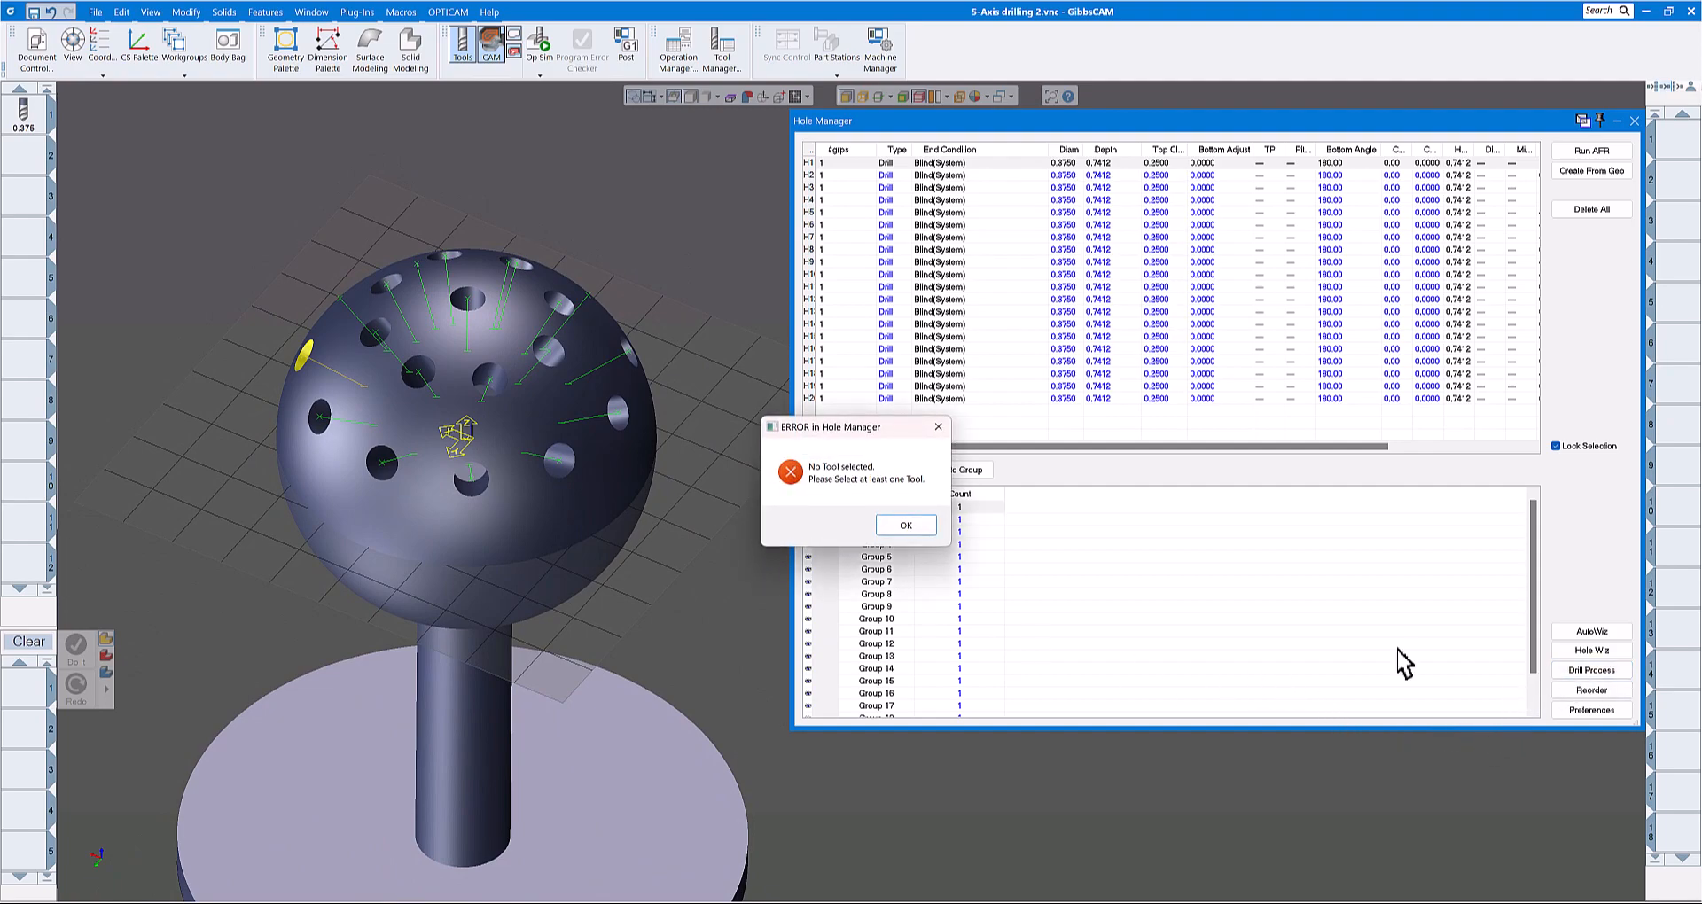
{"action": "left_click", "coordinate": [898, 525]}
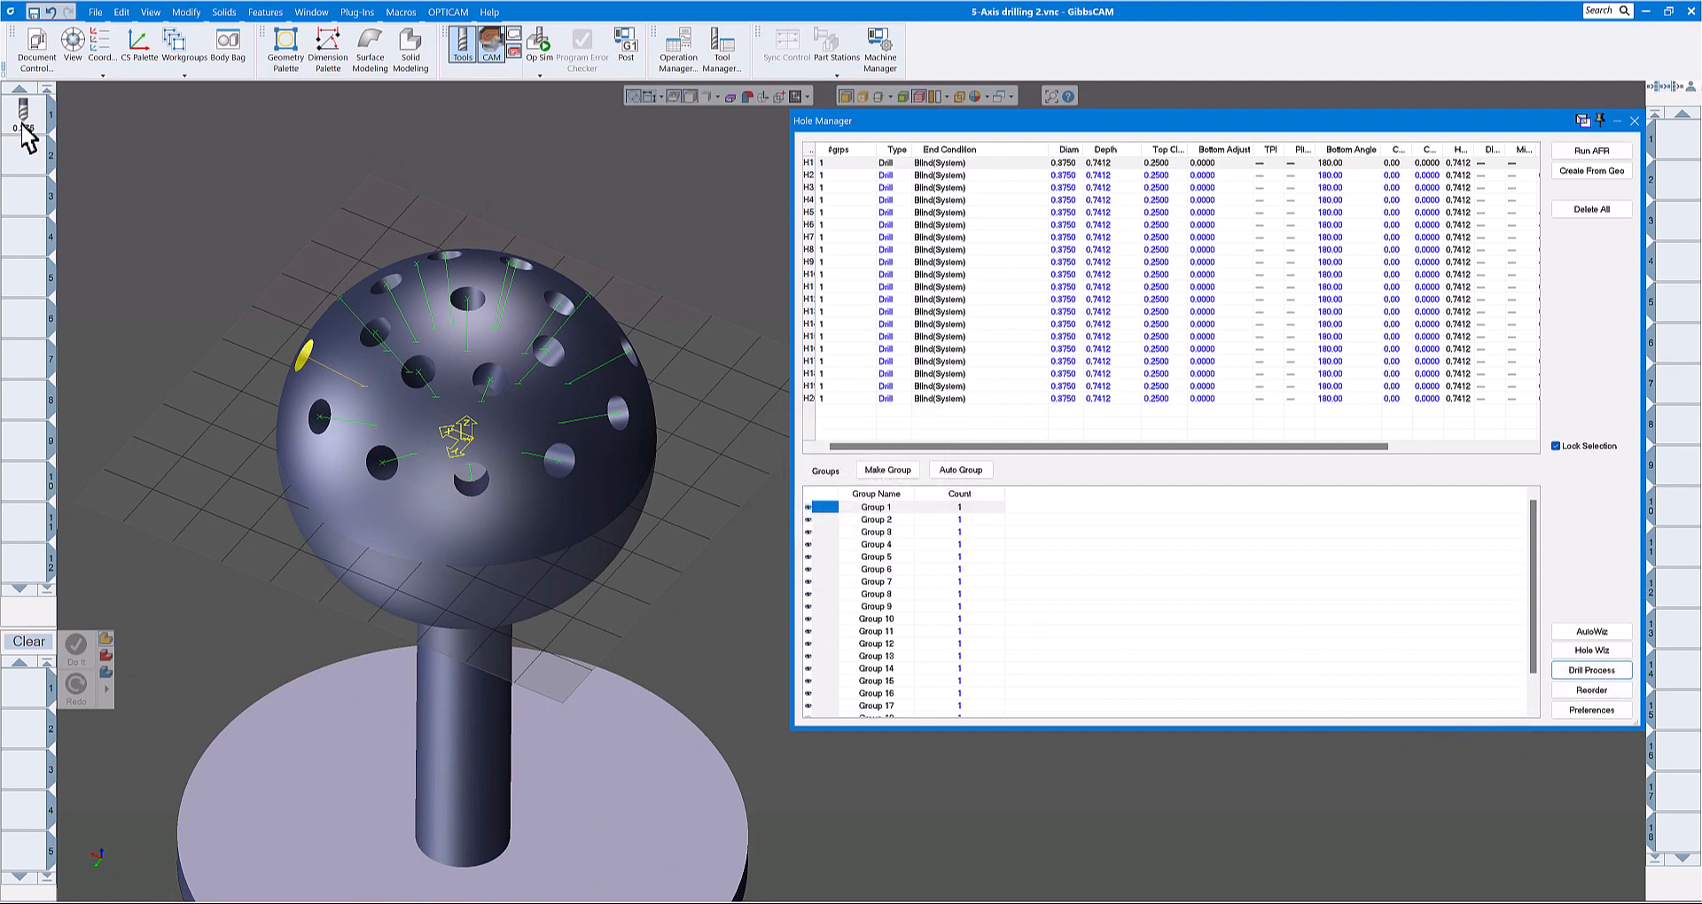
{"action": "left_click", "coordinate": [23, 124]}
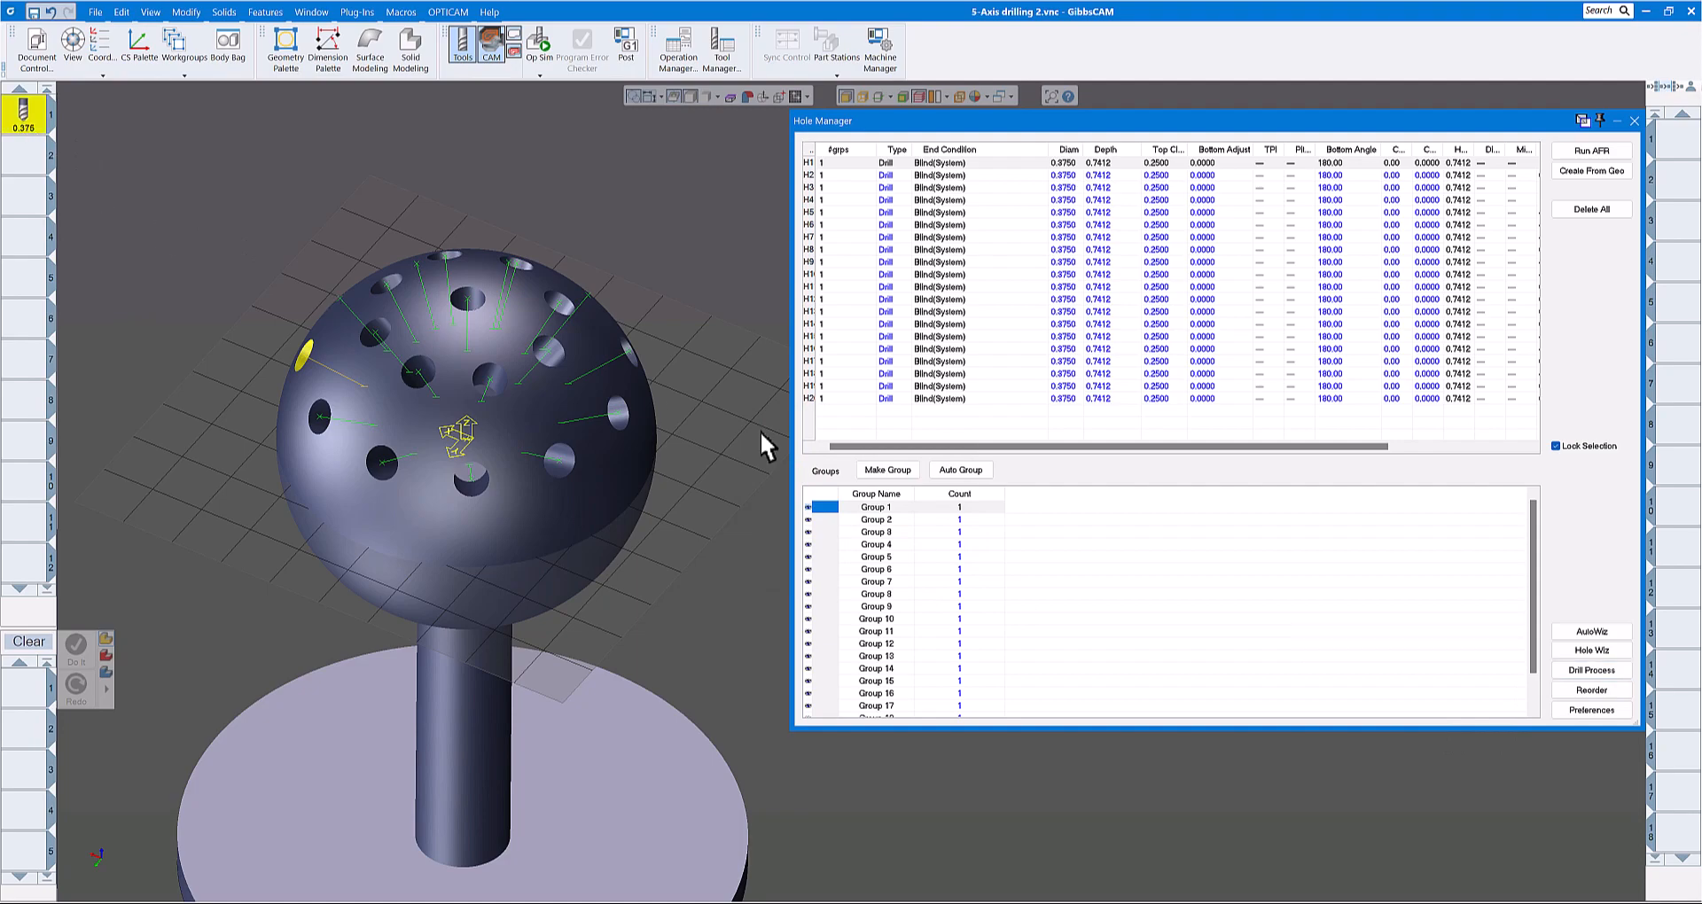
{"action": "left_click", "coordinate": [1594, 676]}
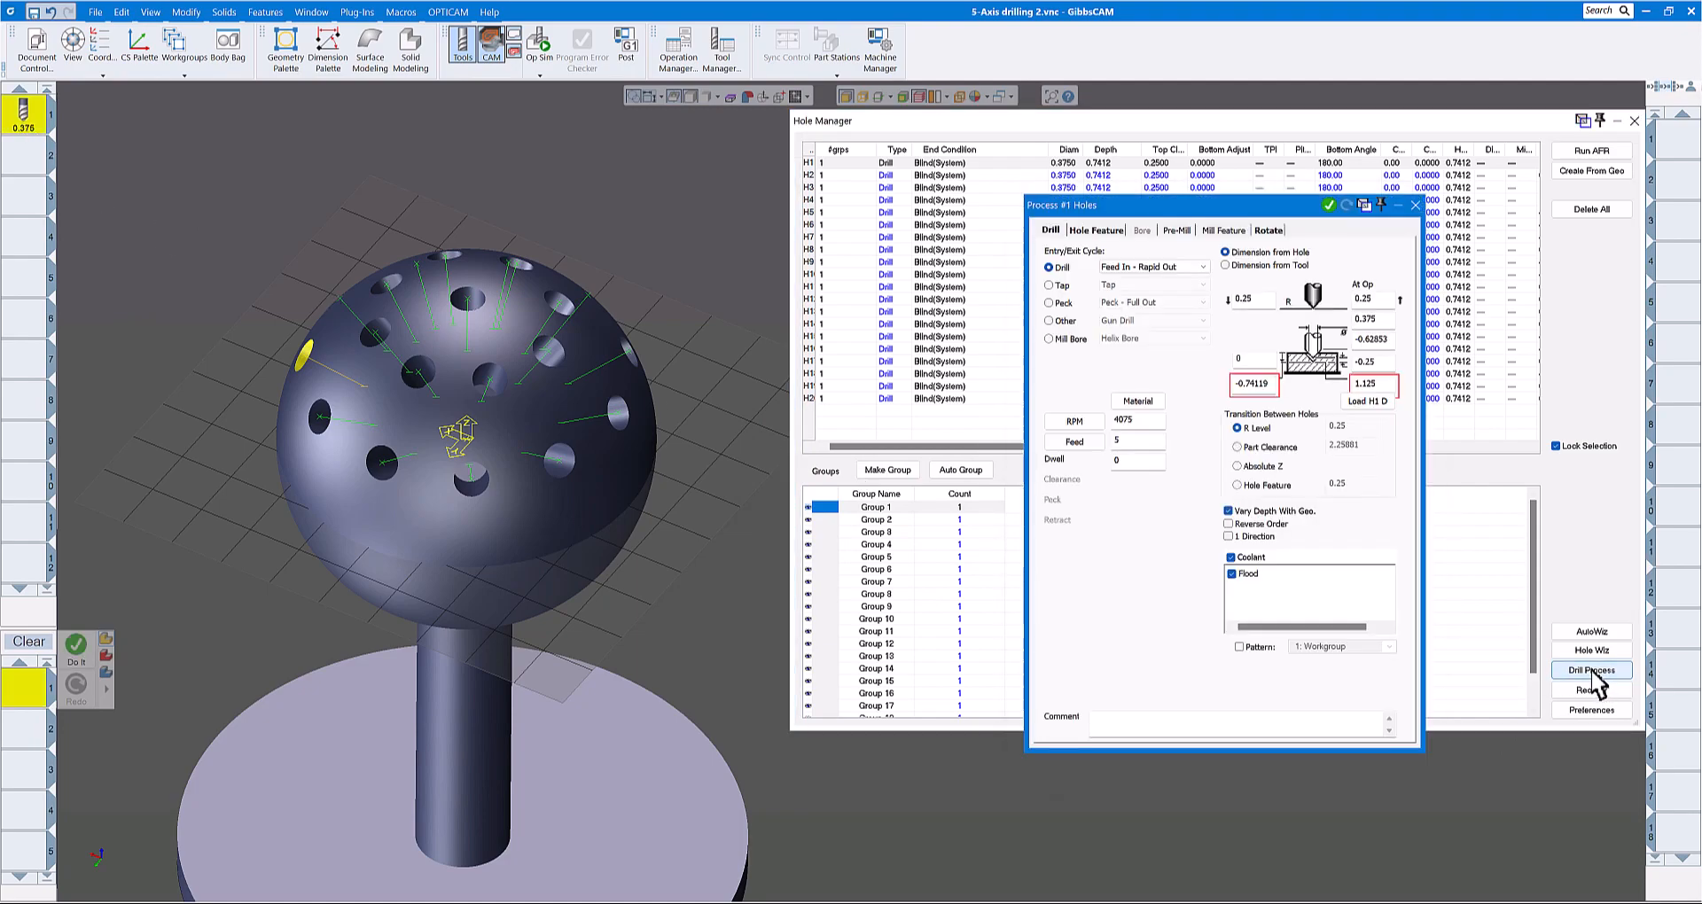
{"action": "left_click_drag", "start_coordinate": [1188, 211], "coordinate": [950, 192]}
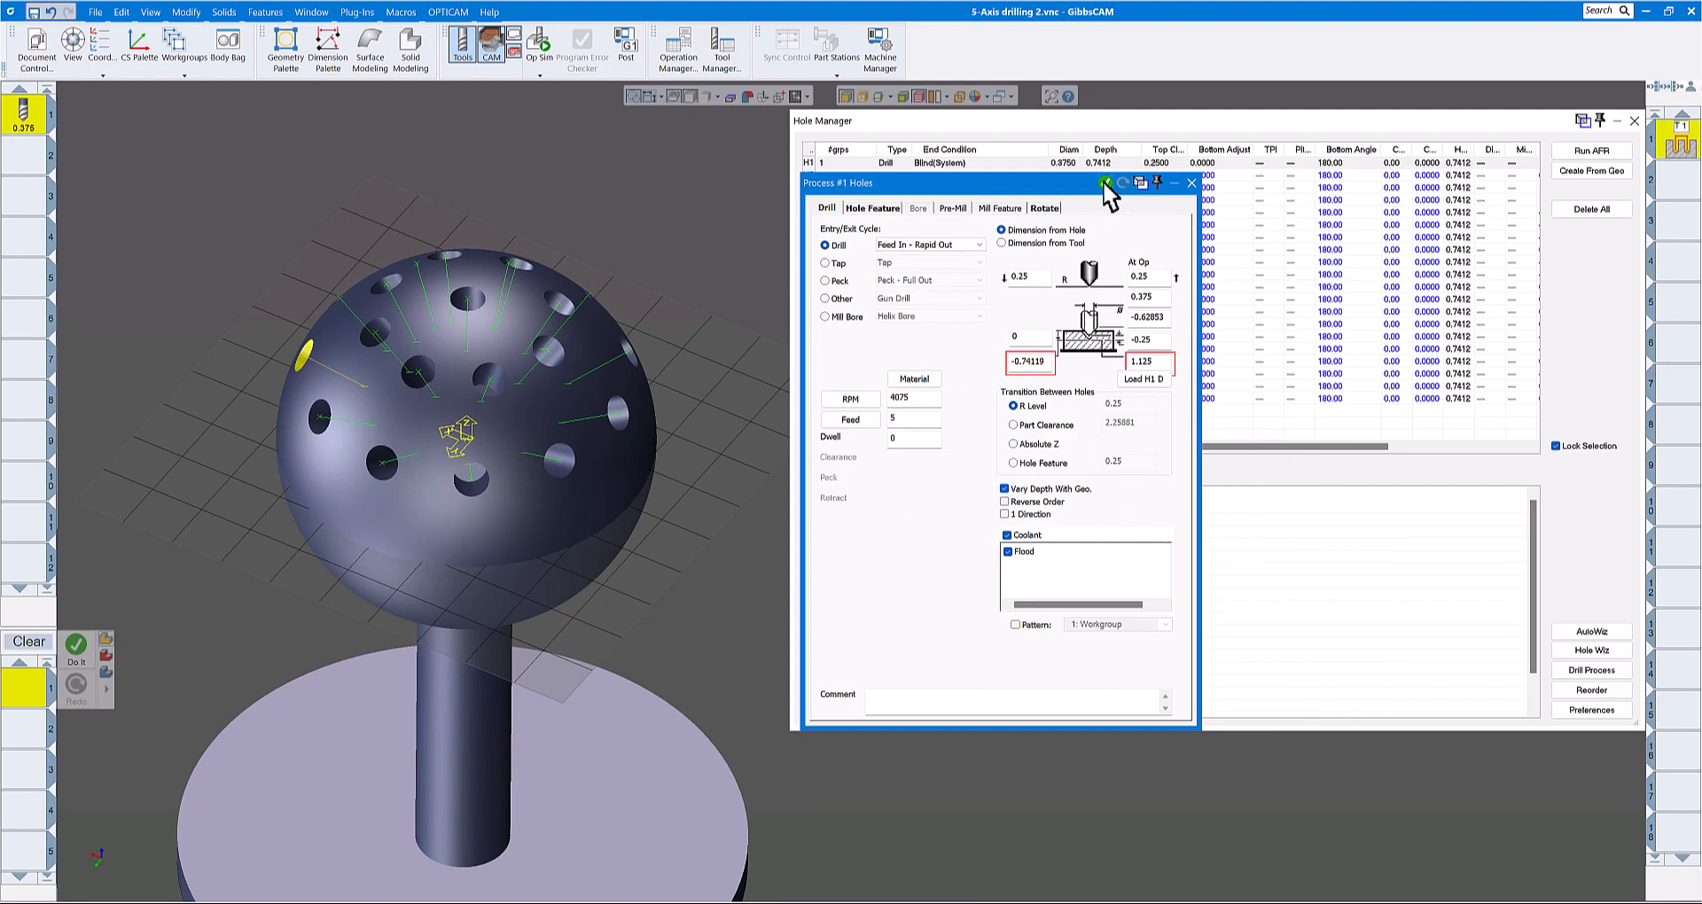
{"action": "left_click", "coordinate": [1104, 182]}
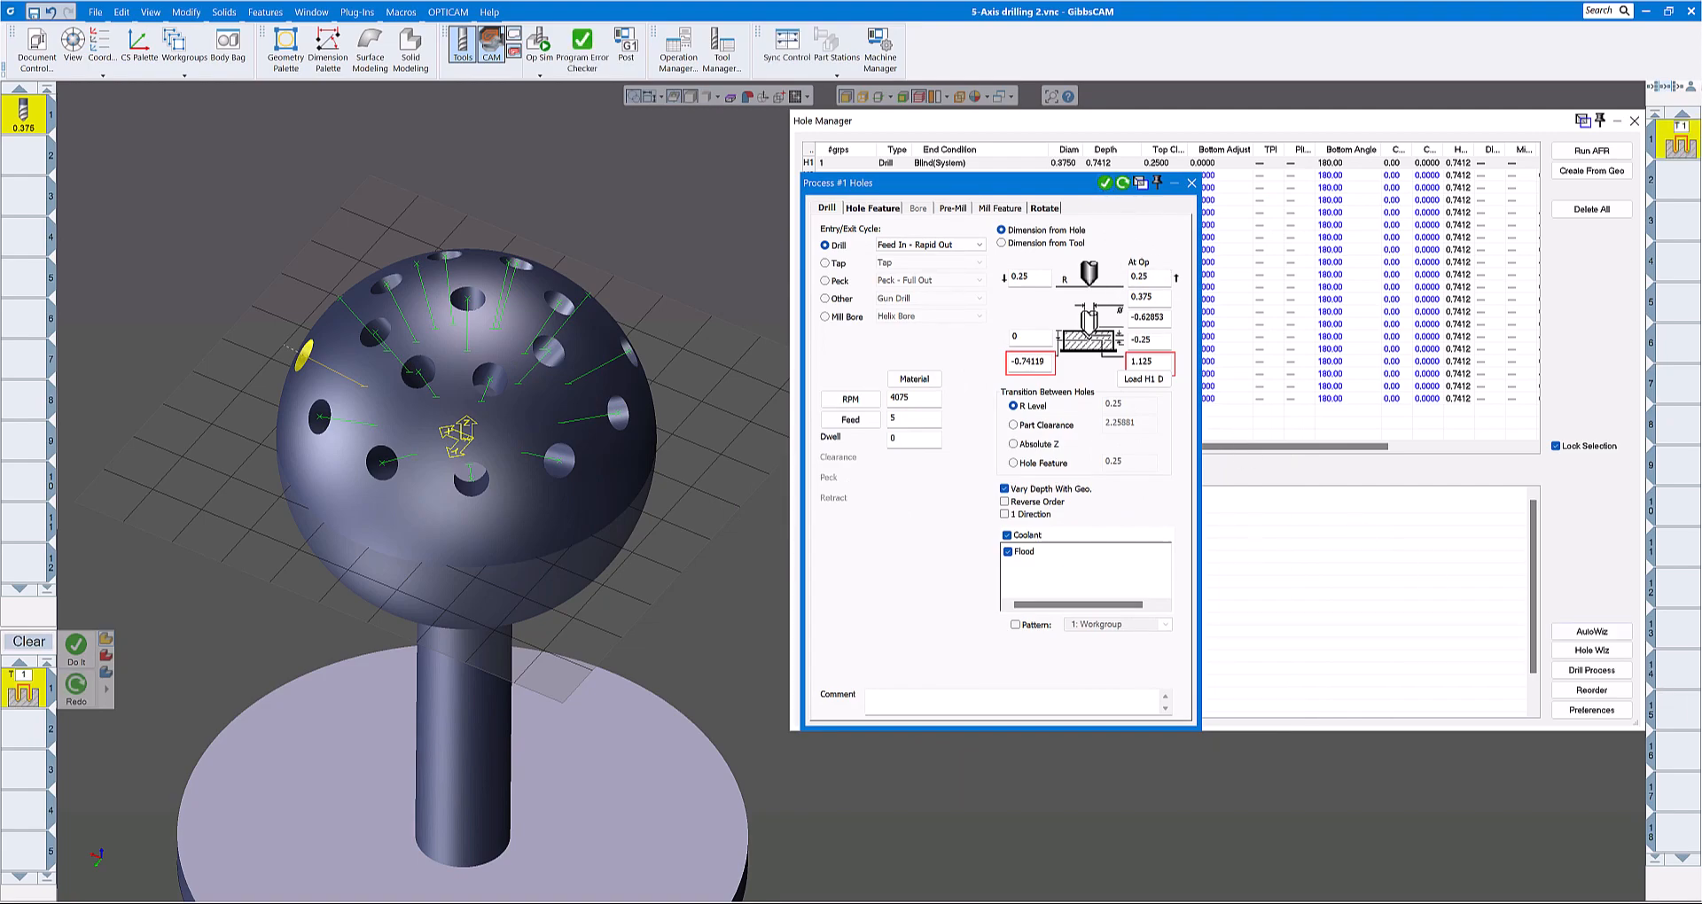
{"action": "left_click_drag", "start_coordinate": [1020, 189], "coordinate": [1248, 200]}
Step: Generate separate drilling operations for Group 2, Group 3 and Group 4 with the same 0.375 drill process
{"action": "left_click", "coordinate": [901, 521]}
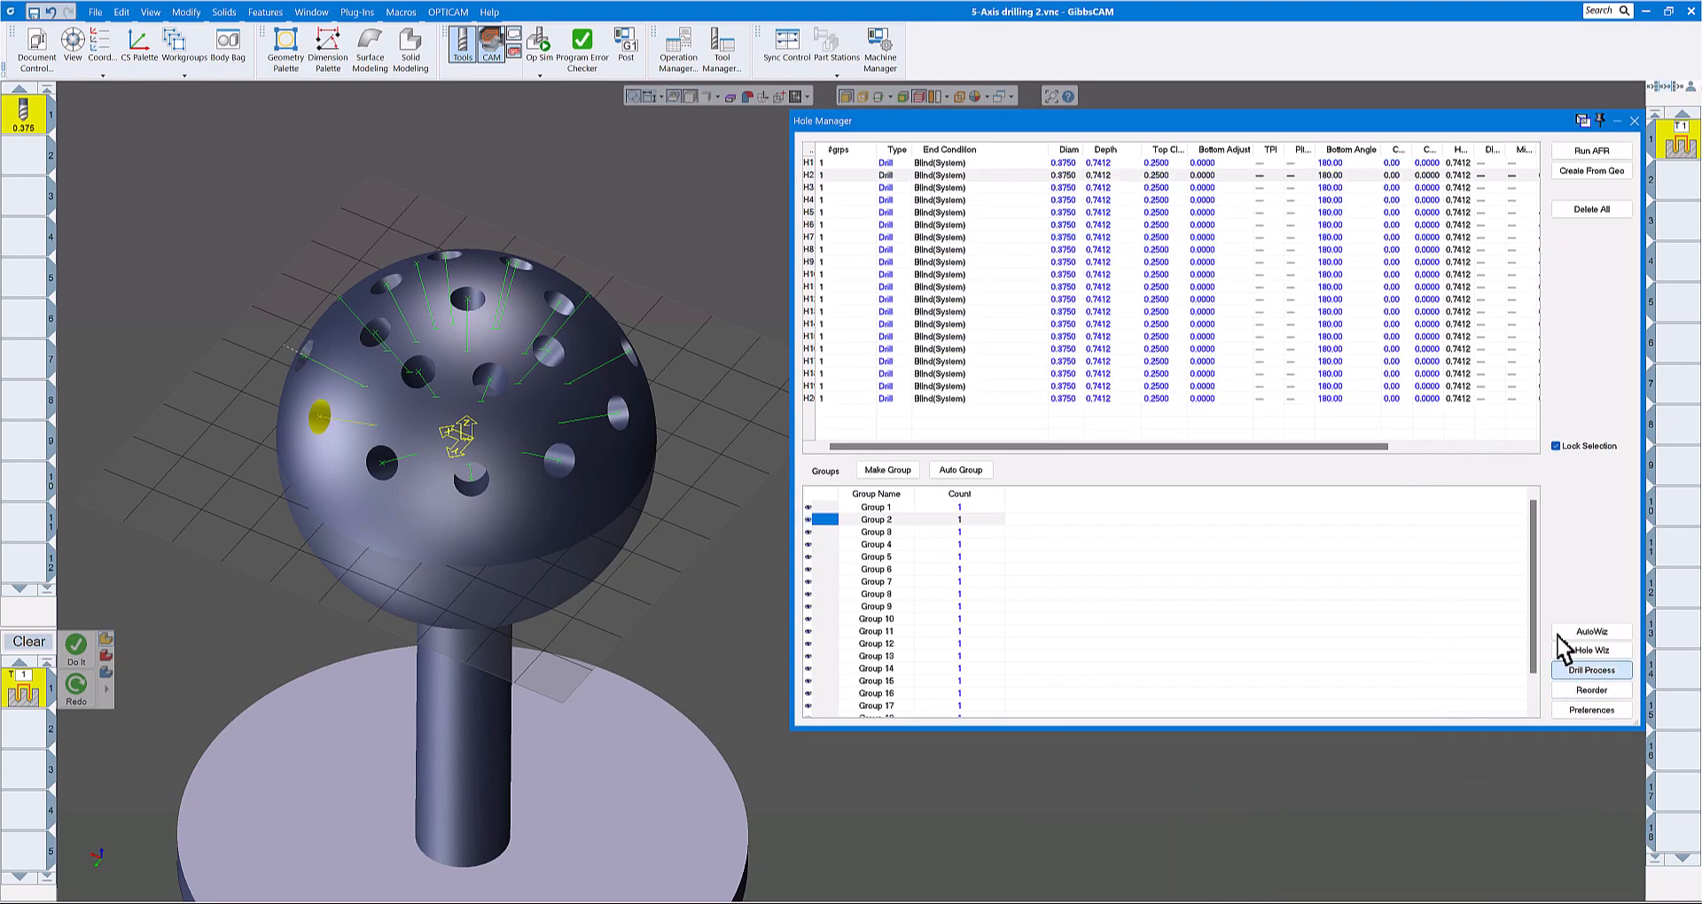
{"action": "left_click", "coordinate": [1573, 670]}
{"action": "left_click", "coordinate": [1332, 195]}
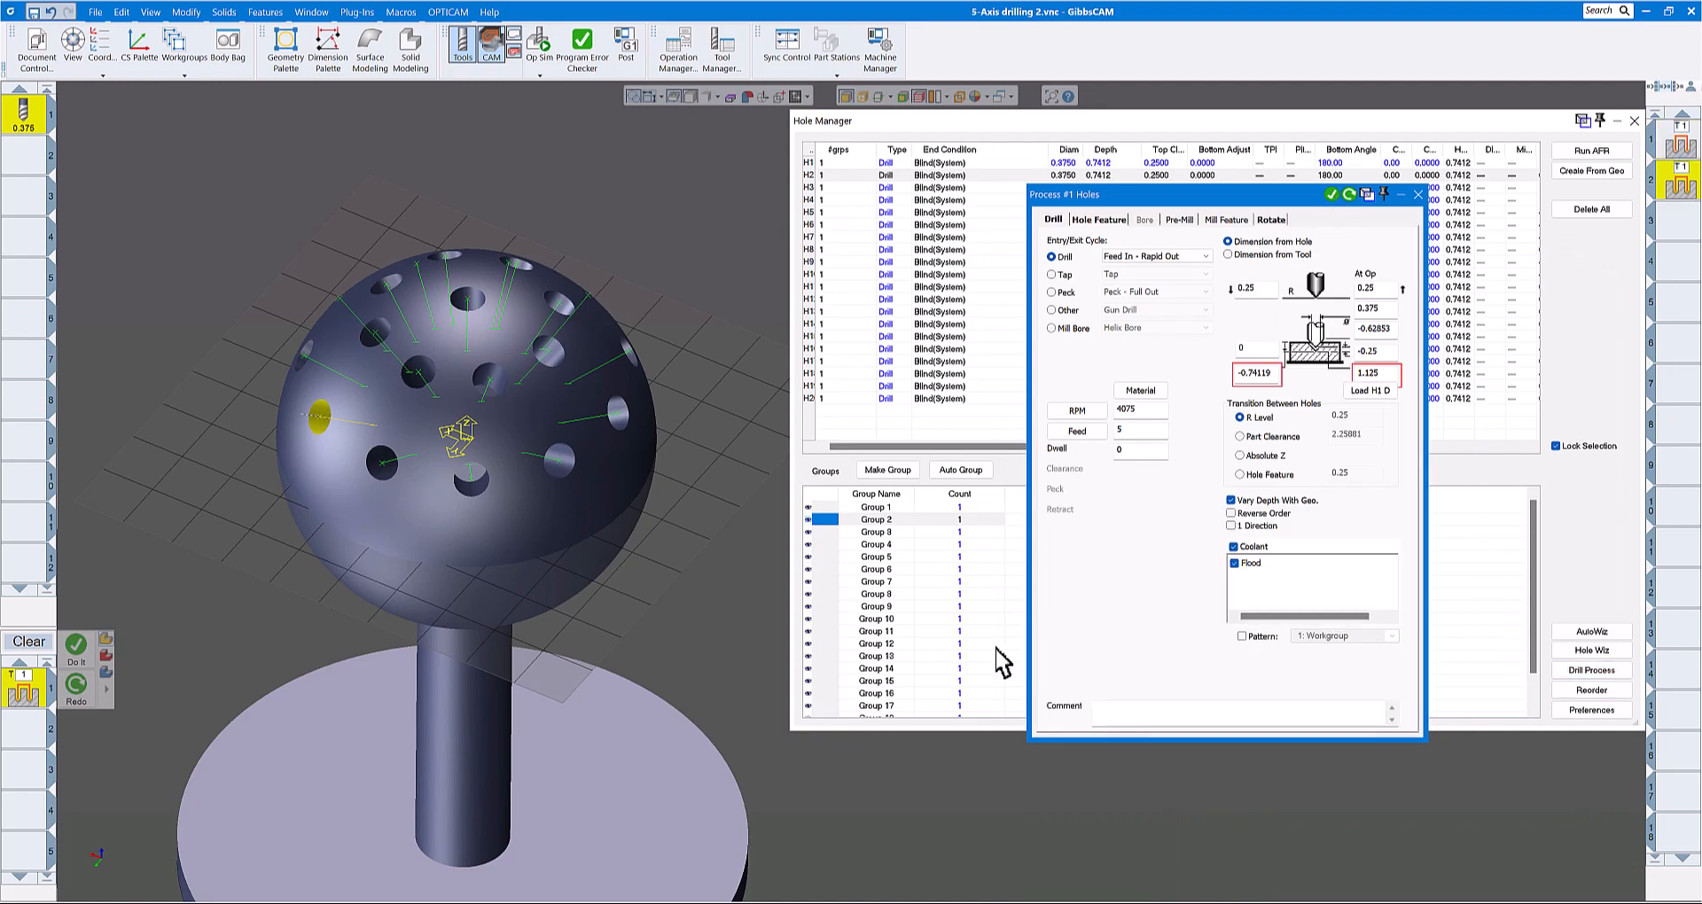
{"action": "left_click", "coordinate": [892, 532]}
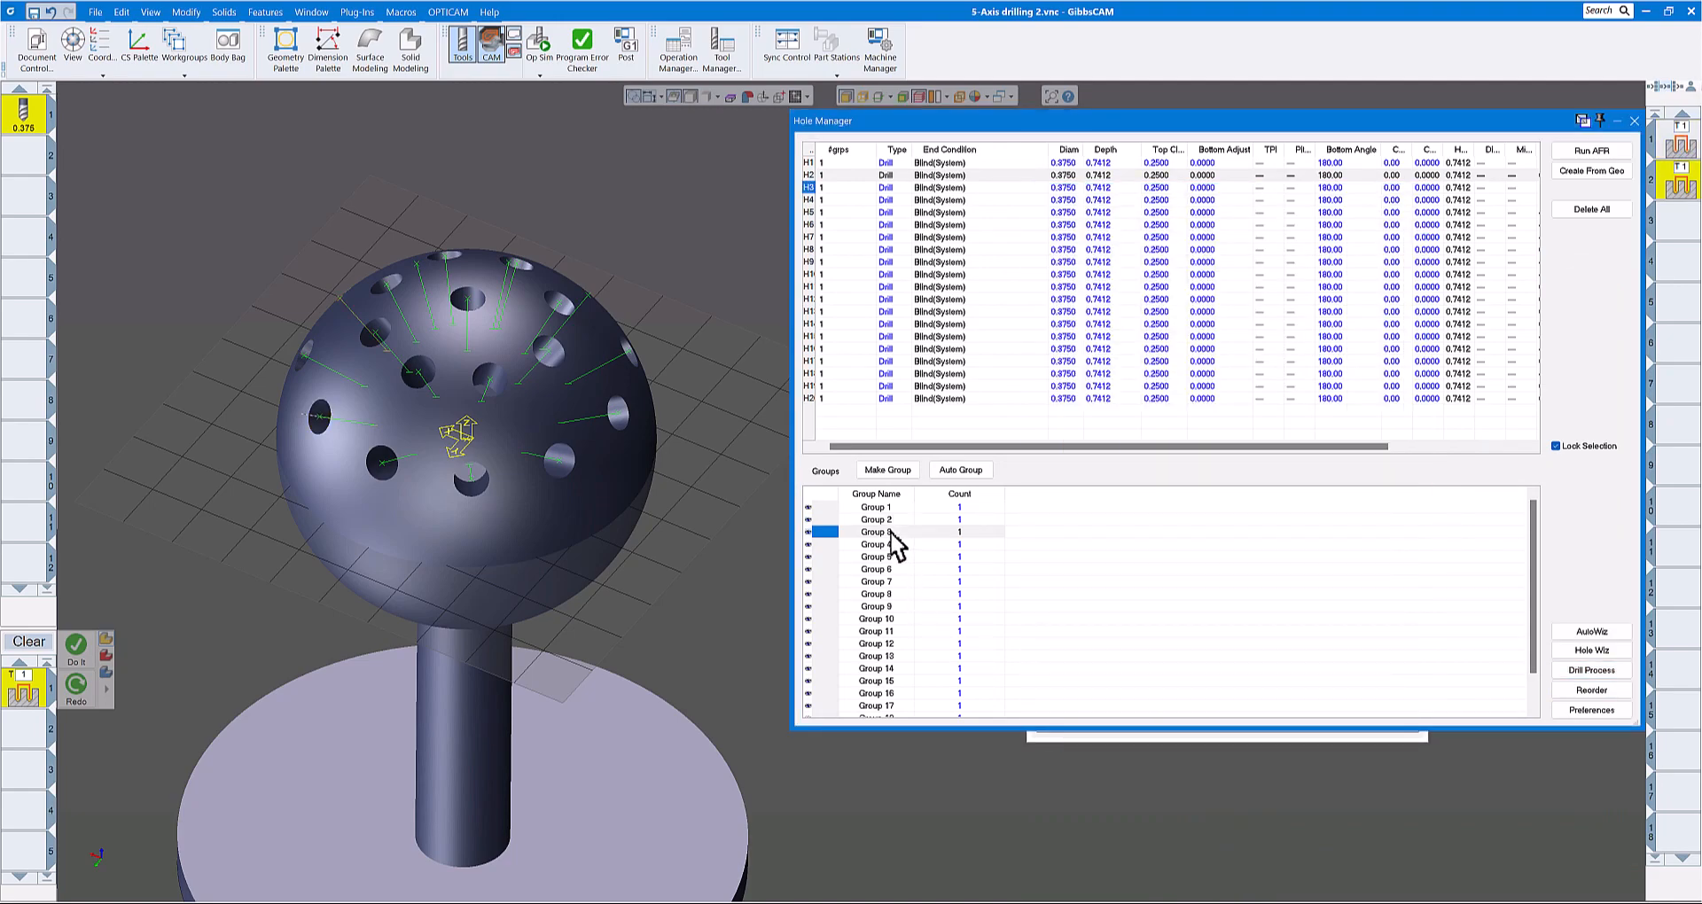
{"action": "left_click", "coordinate": [1577, 670]}
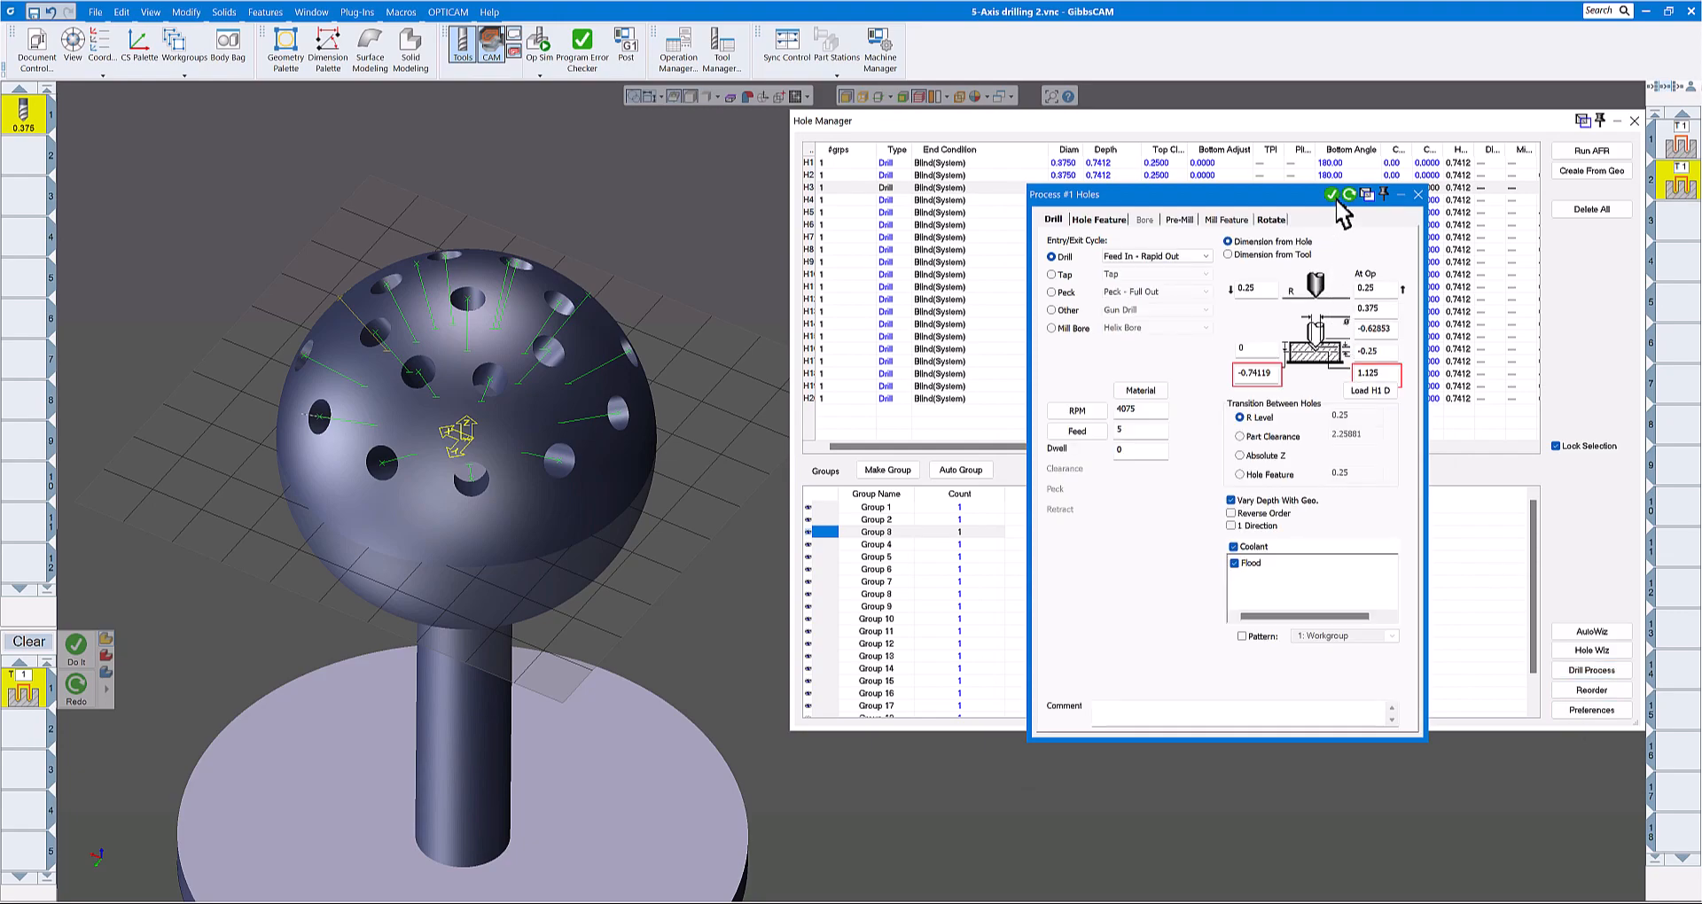
{"action": "left_click", "coordinate": [1331, 194]}
{"action": "left_click", "coordinate": [884, 545]}
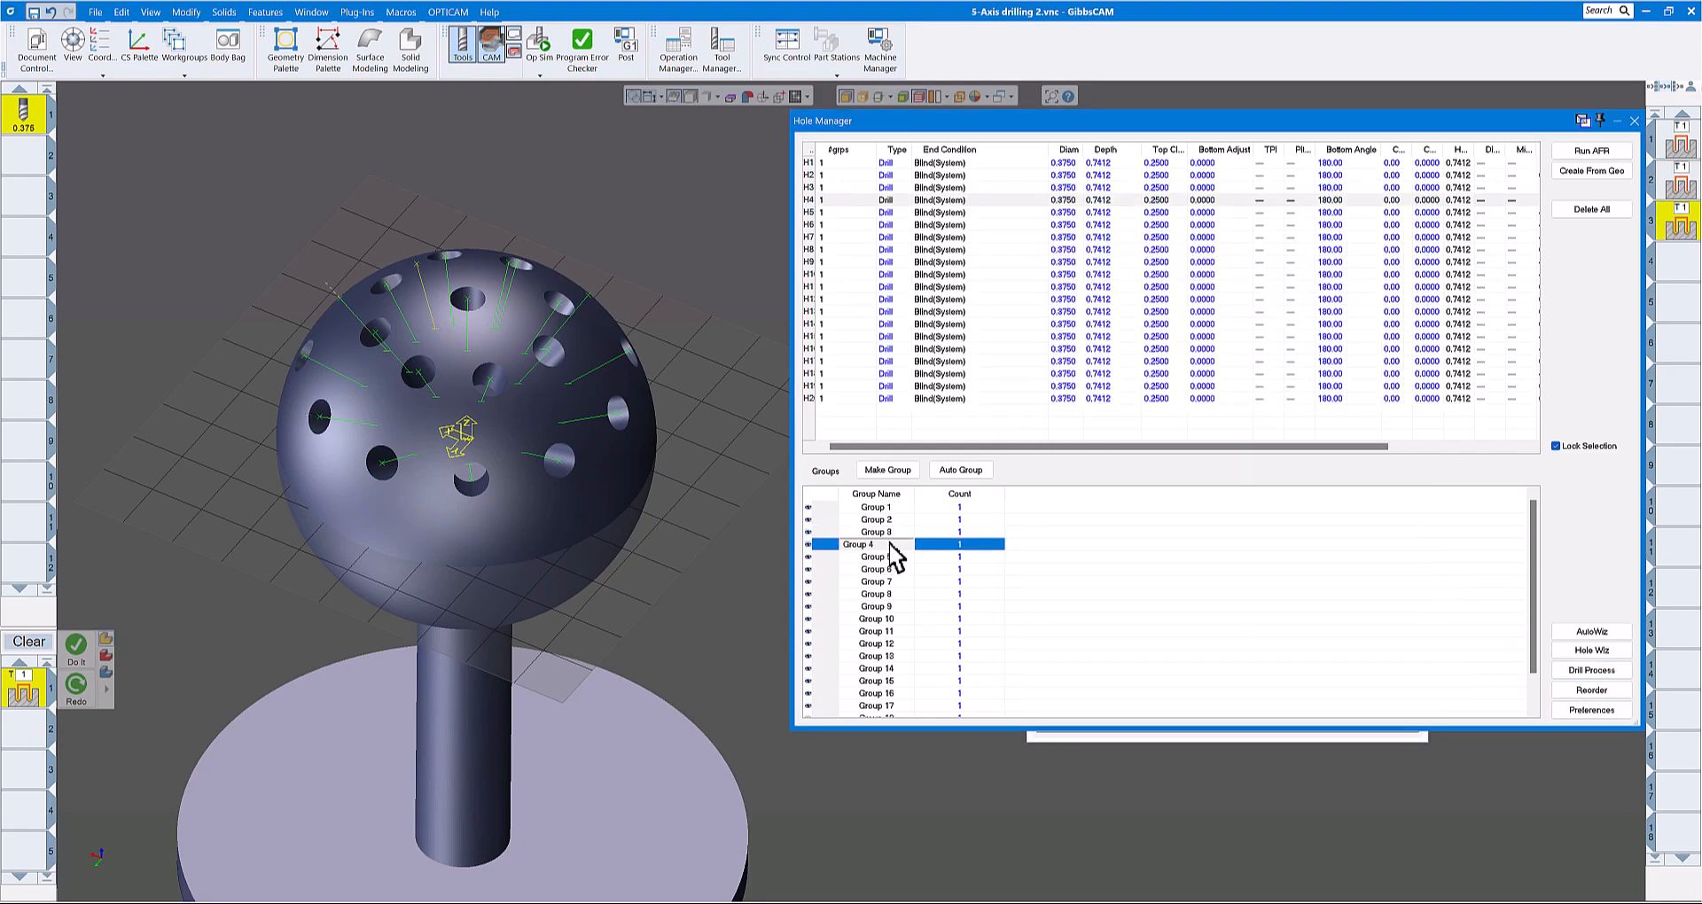
{"action": "left_click", "coordinate": [1587, 671]}
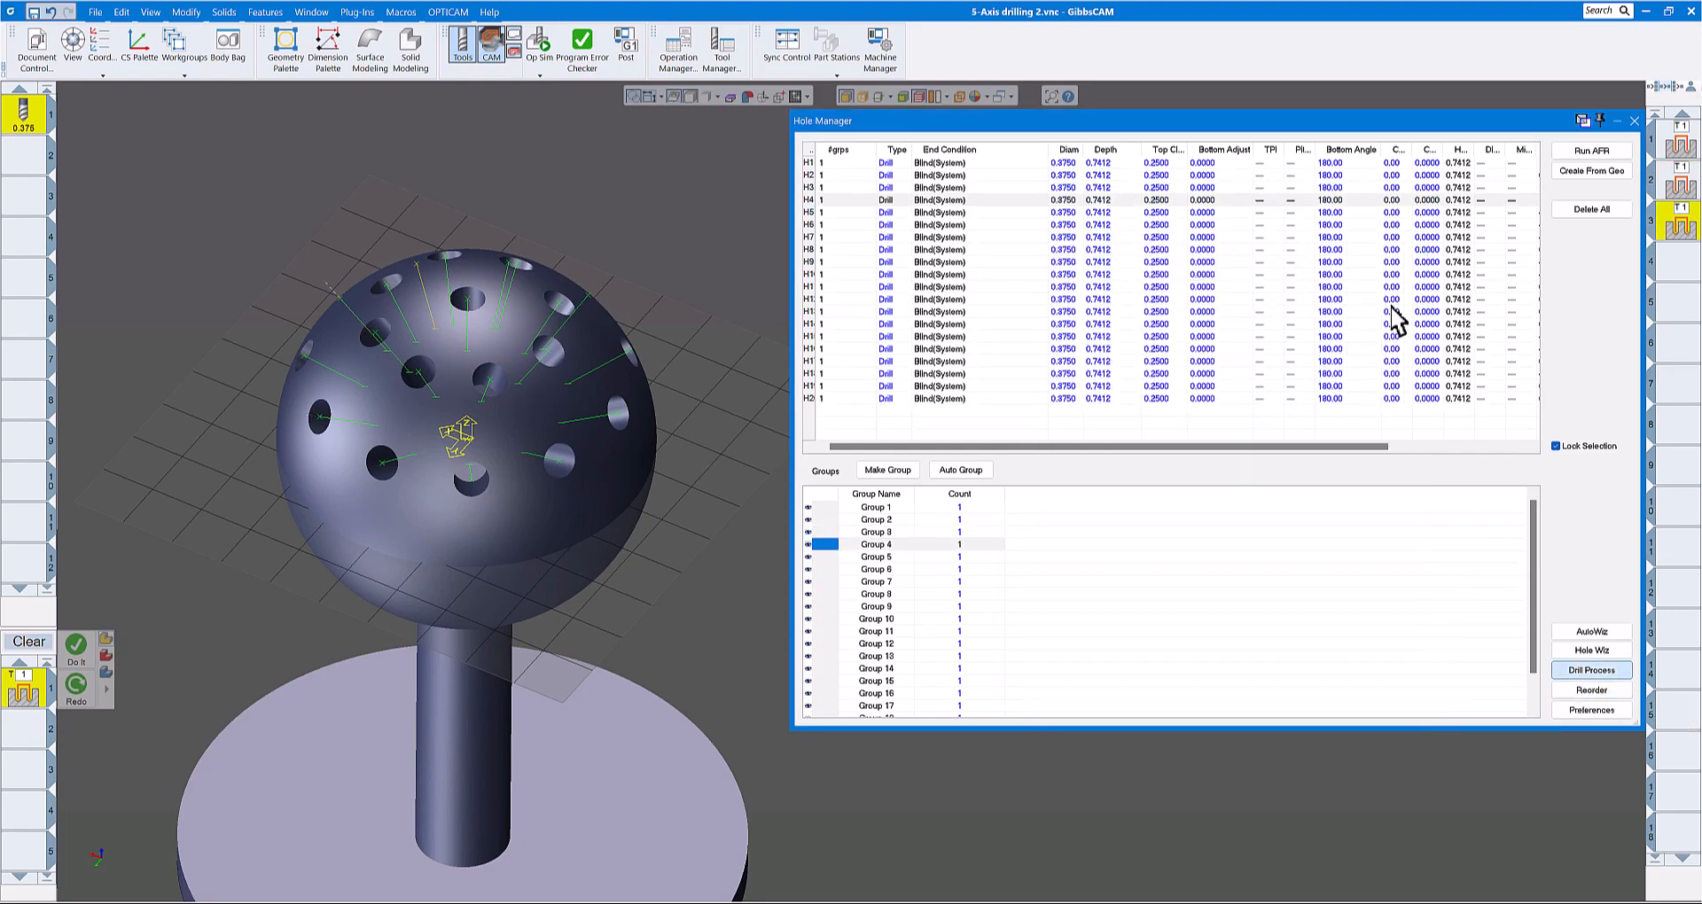
{"action": "left_click", "coordinate": [1331, 194]}
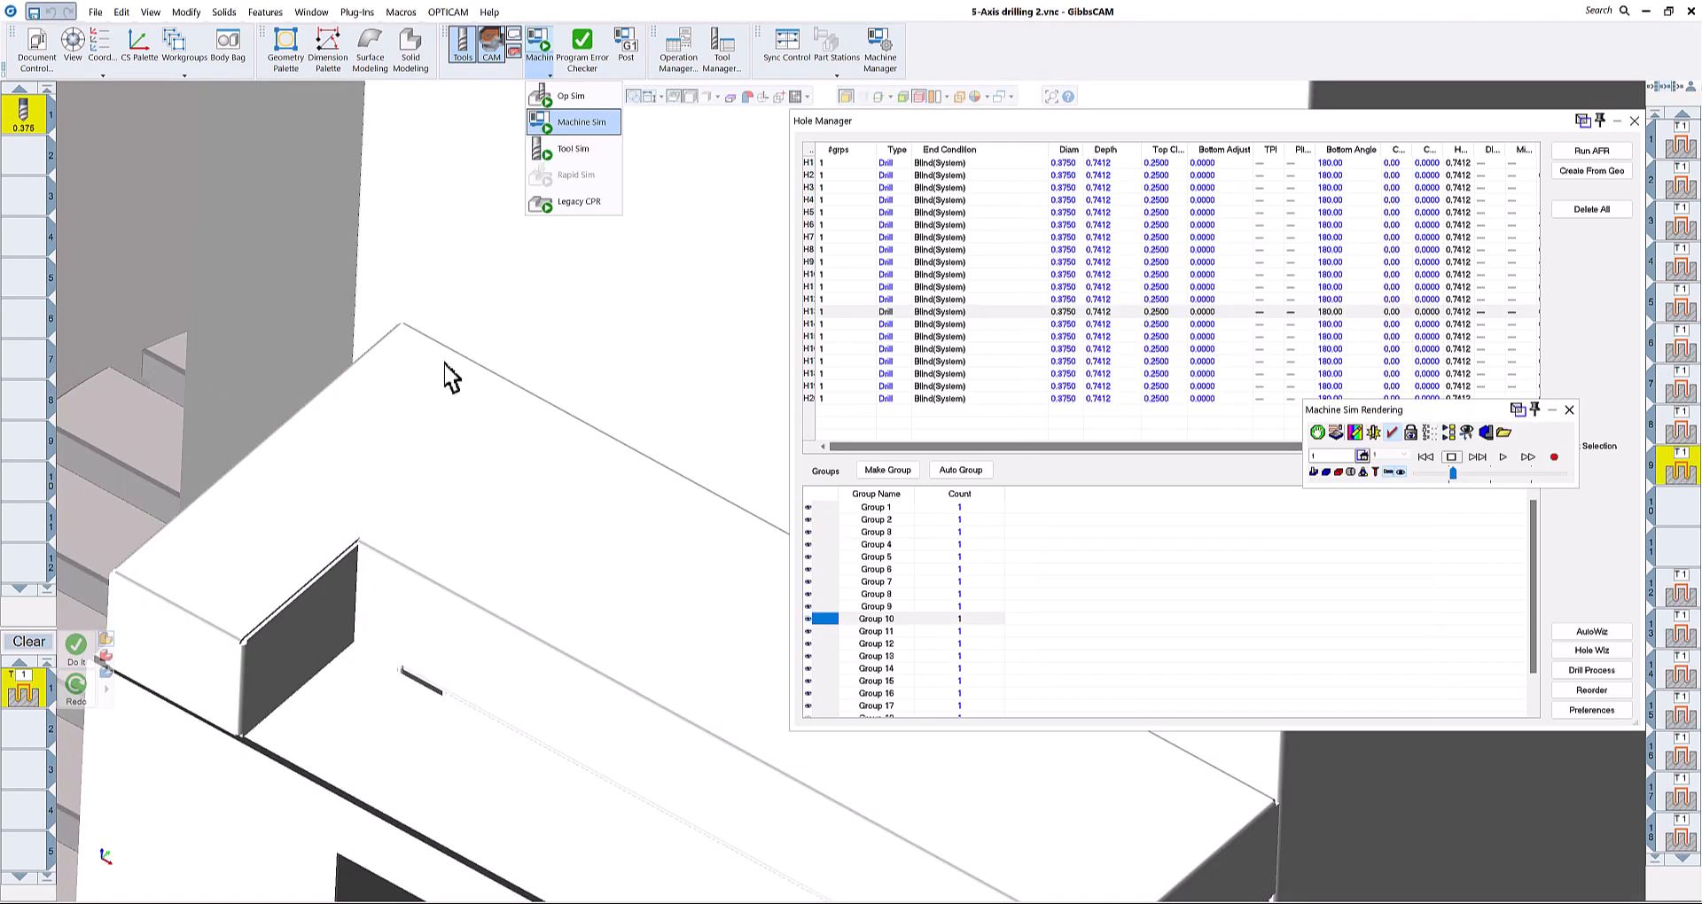
Step: Close the Hole Manager and play the machine simulation of the drilling operations to the end
{"action": "left_click", "coordinate": [1633, 119]}
{"action": "left_click", "coordinate": [1636, 121]}
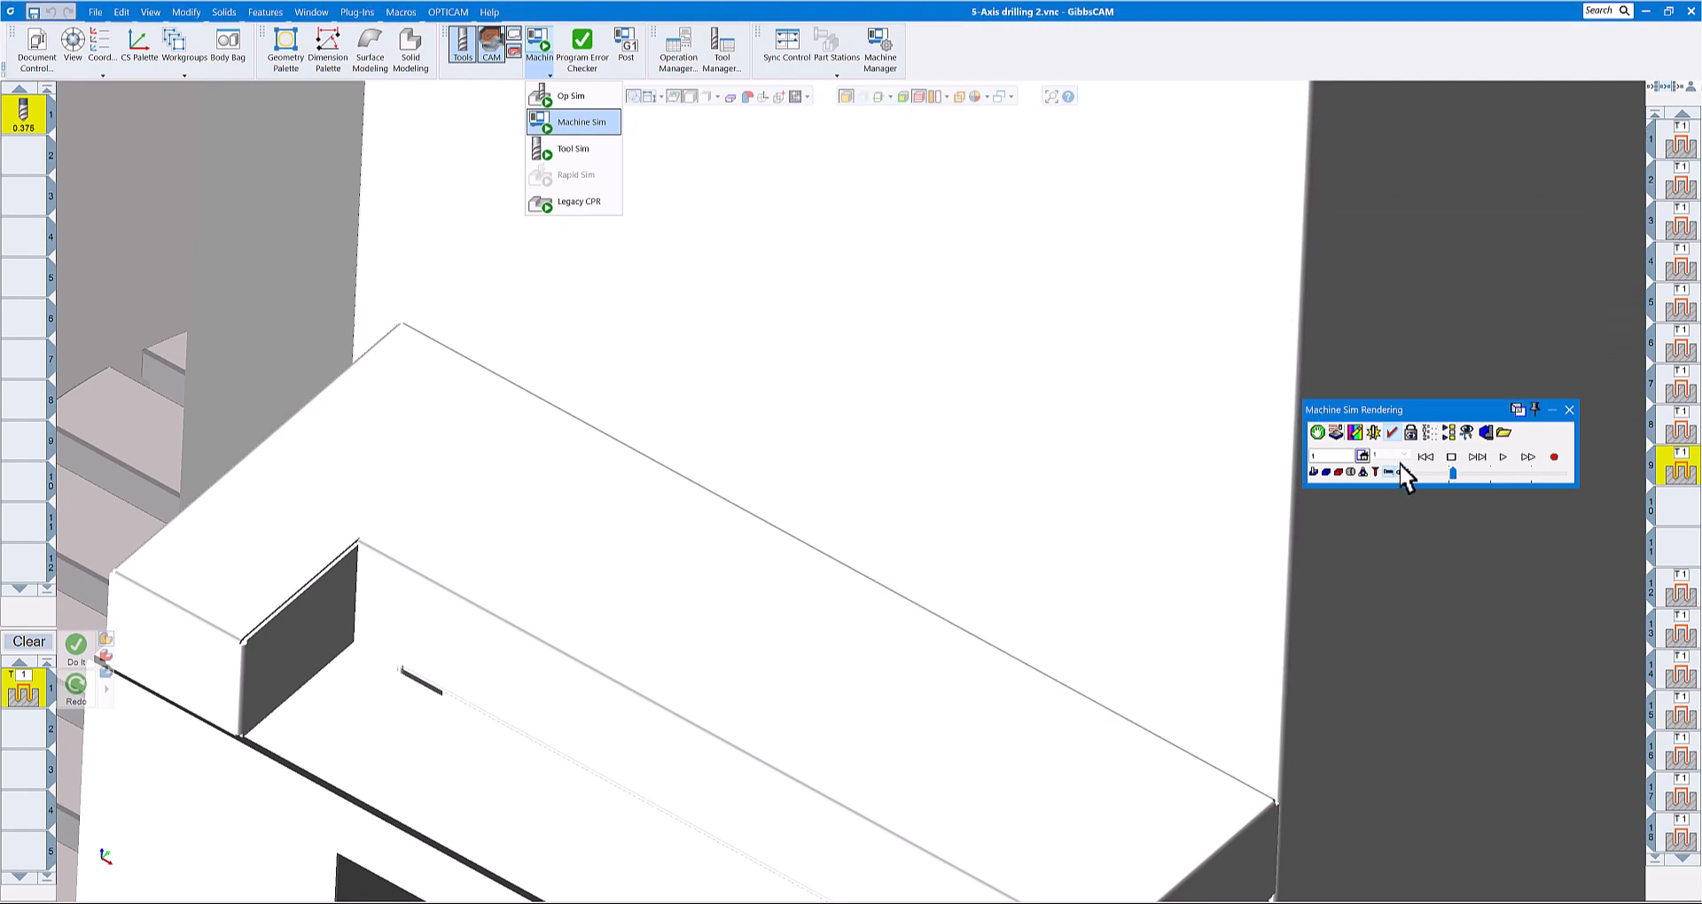
{"action": "left_click", "coordinate": [1502, 458]}
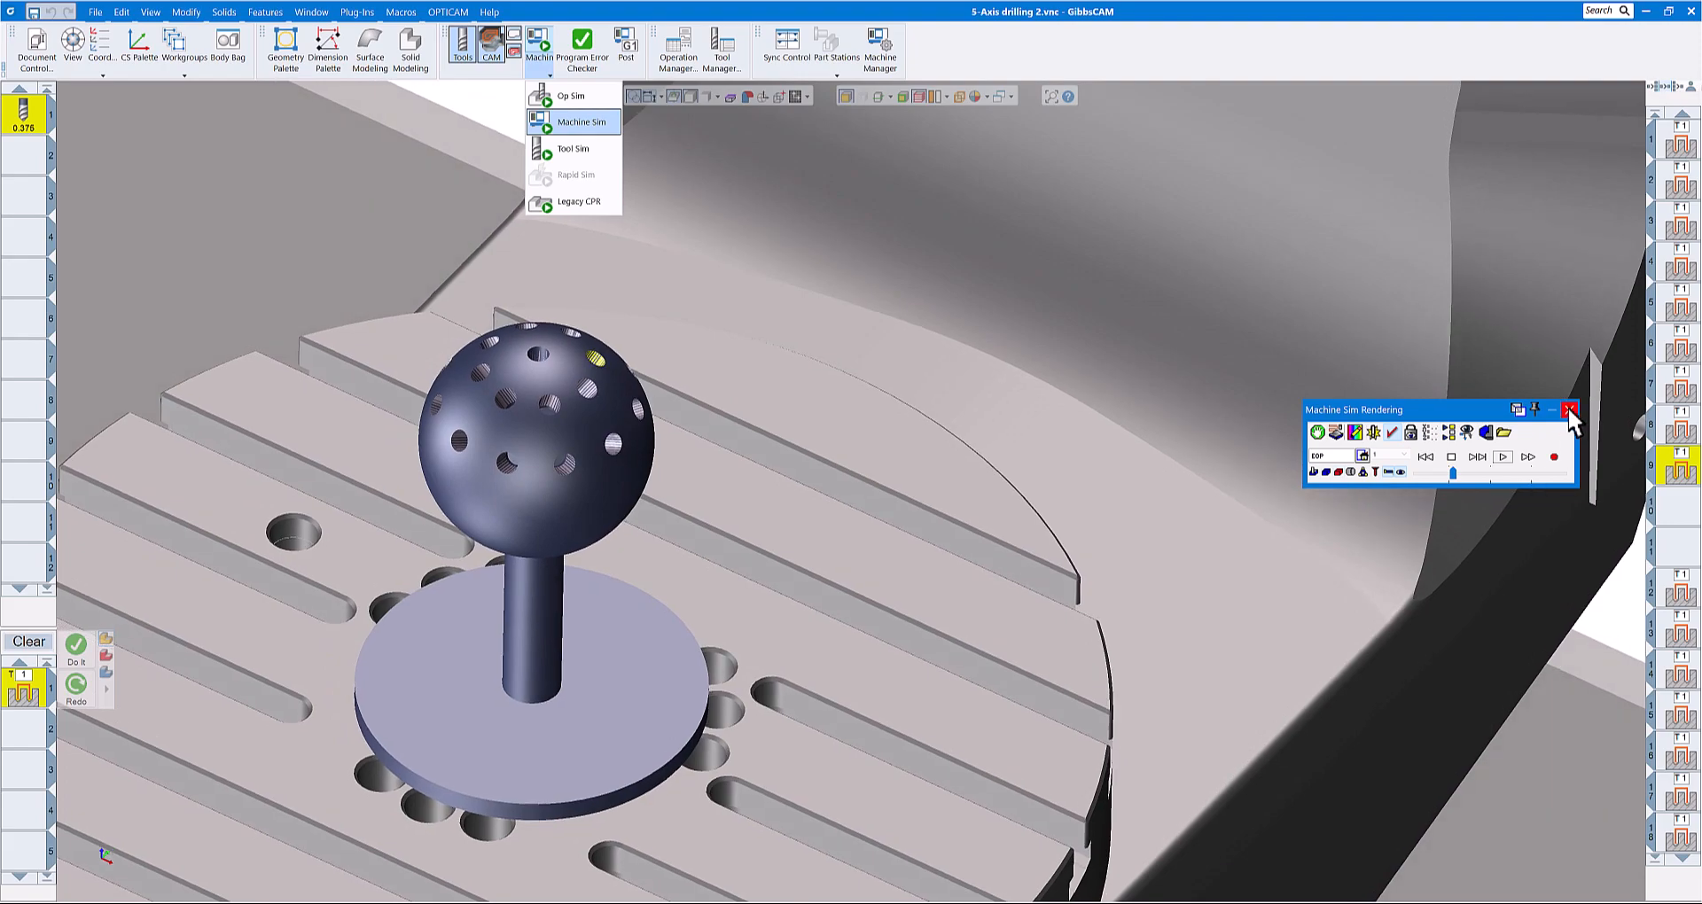
{"action": "left_click", "coordinate": [1570, 408]}
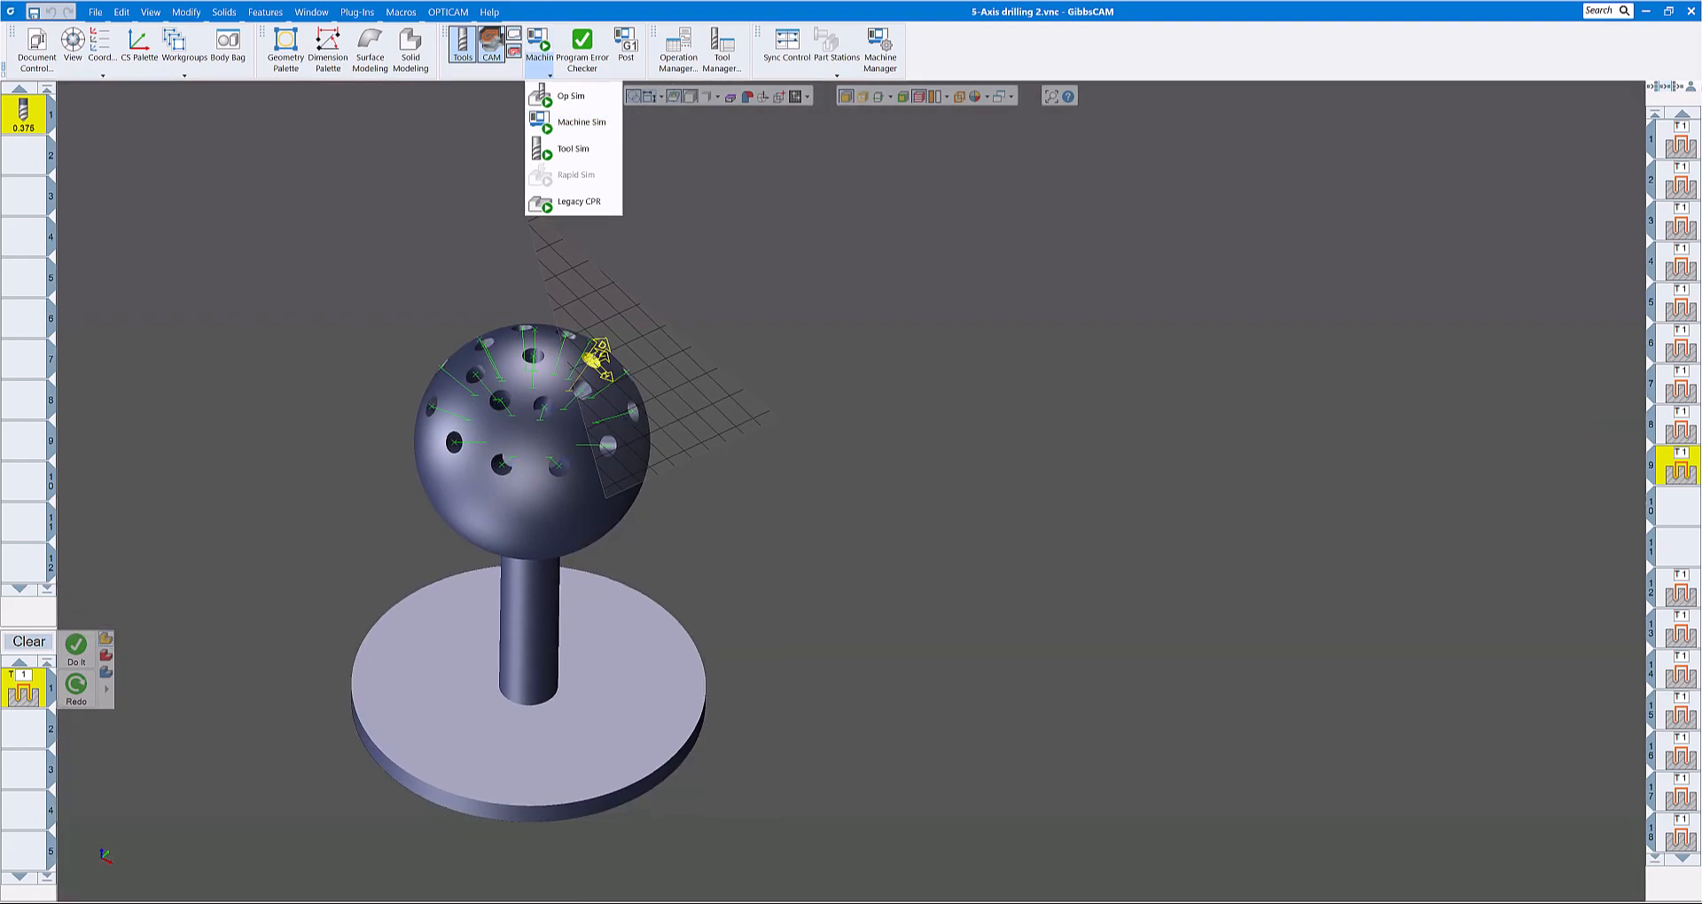
Step: Start the machine simulation again for the drilling operations on the sphere
{"action": "left_click", "coordinate": [581, 123]}
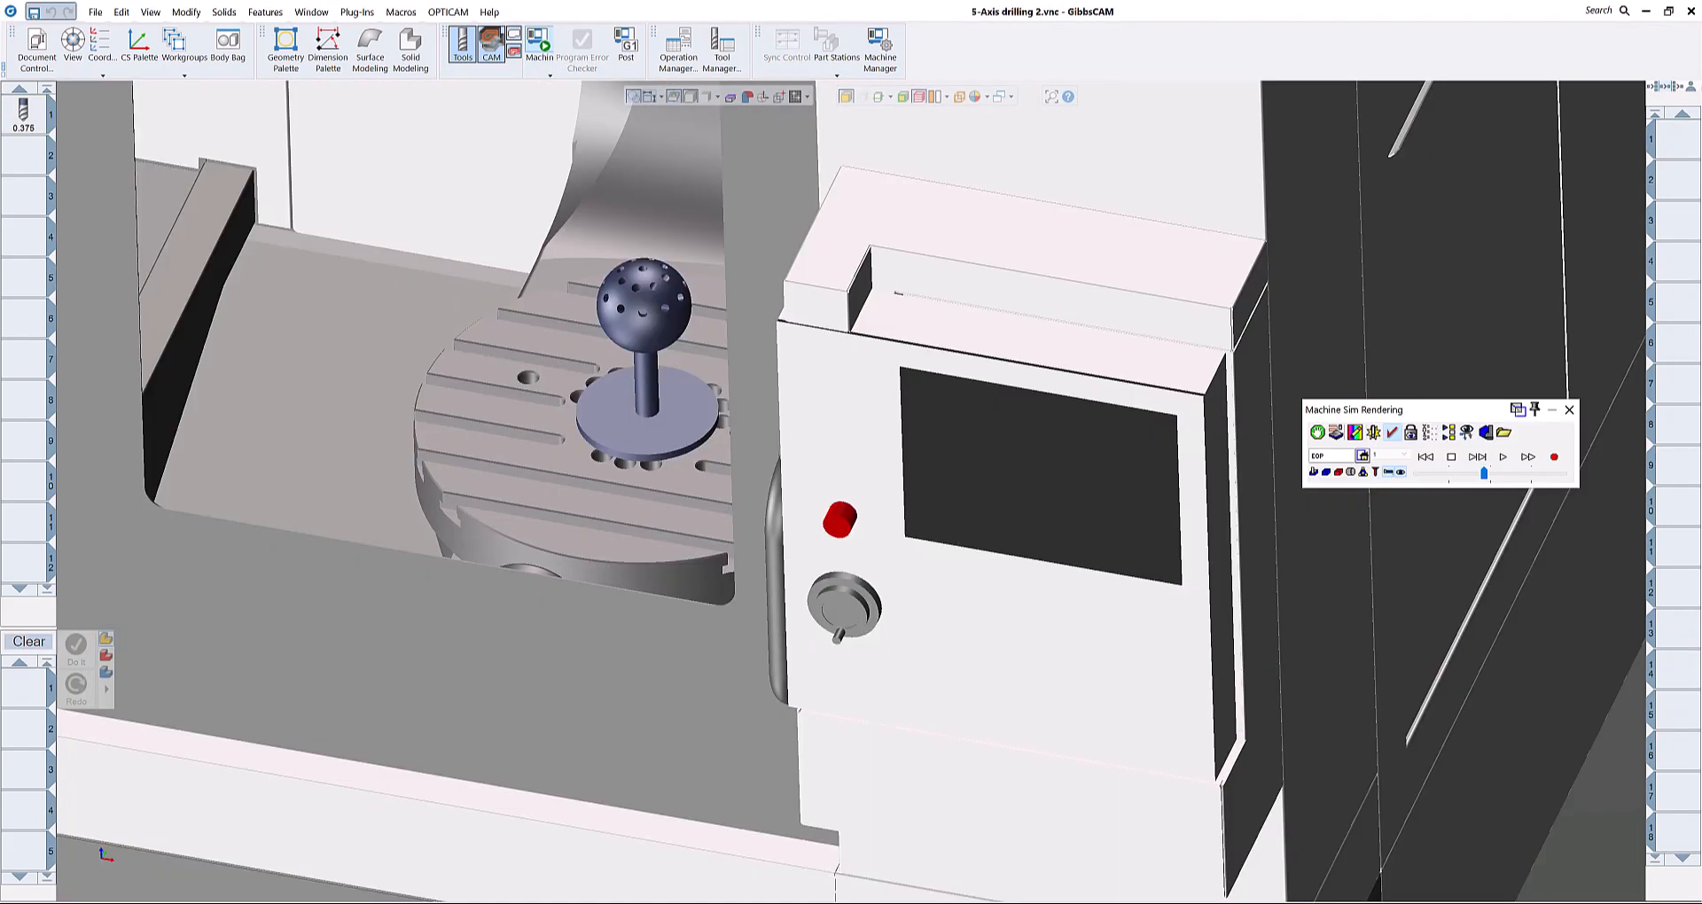